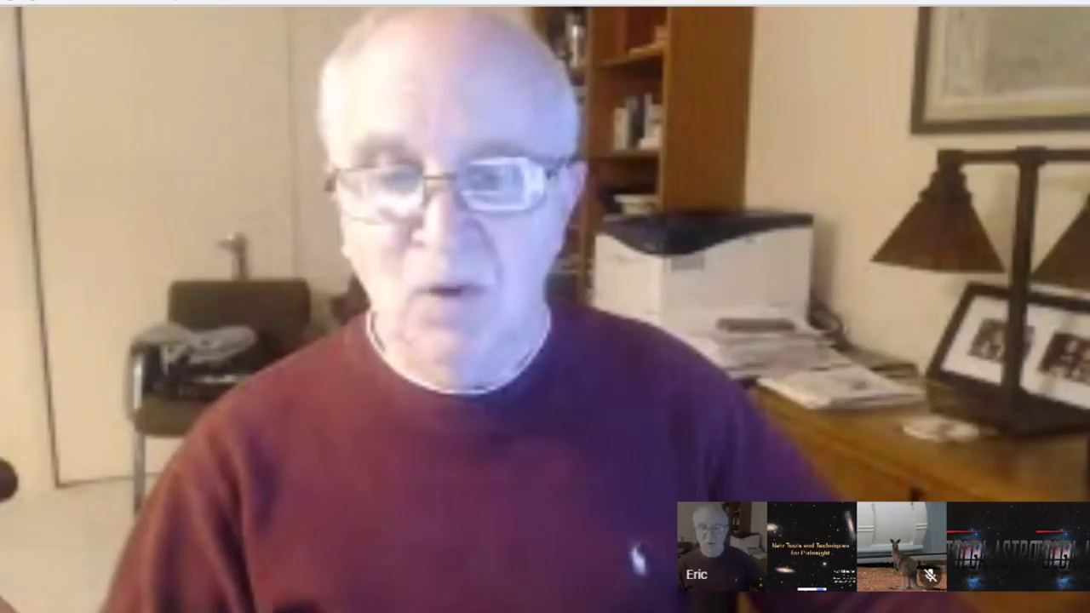
# Step: Start the New Tools and Techniques for PixInsight presentation as a slideshow from the beginning
pyautogui.click(111, 44)
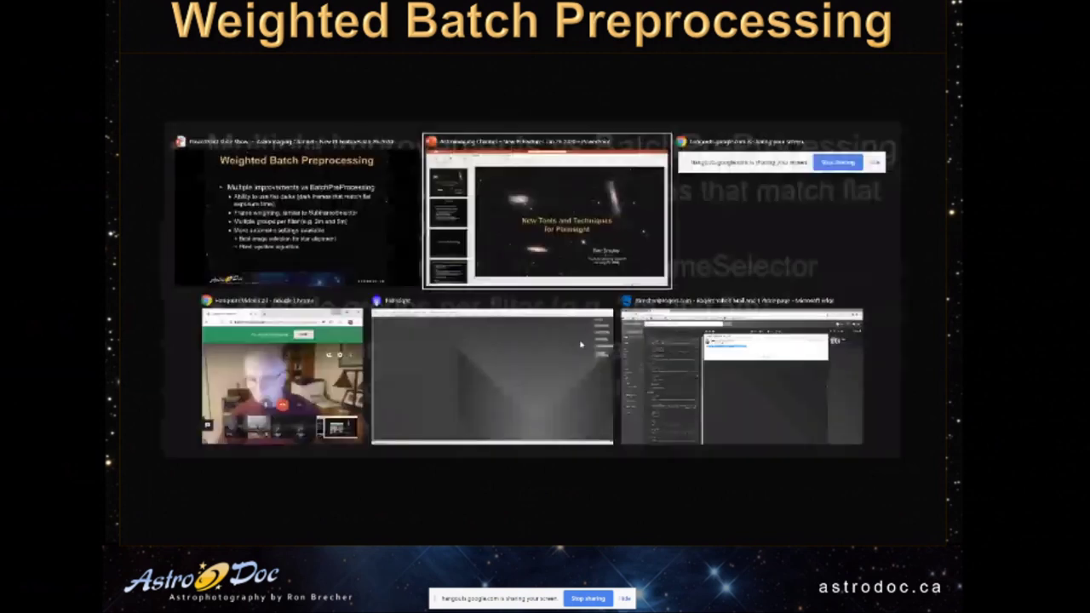
pyautogui.hotkey('alt', 'Tab')
pyautogui.hotkey('alt', 'Tab')
pyautogui.hotkey('alt', 'Tab')
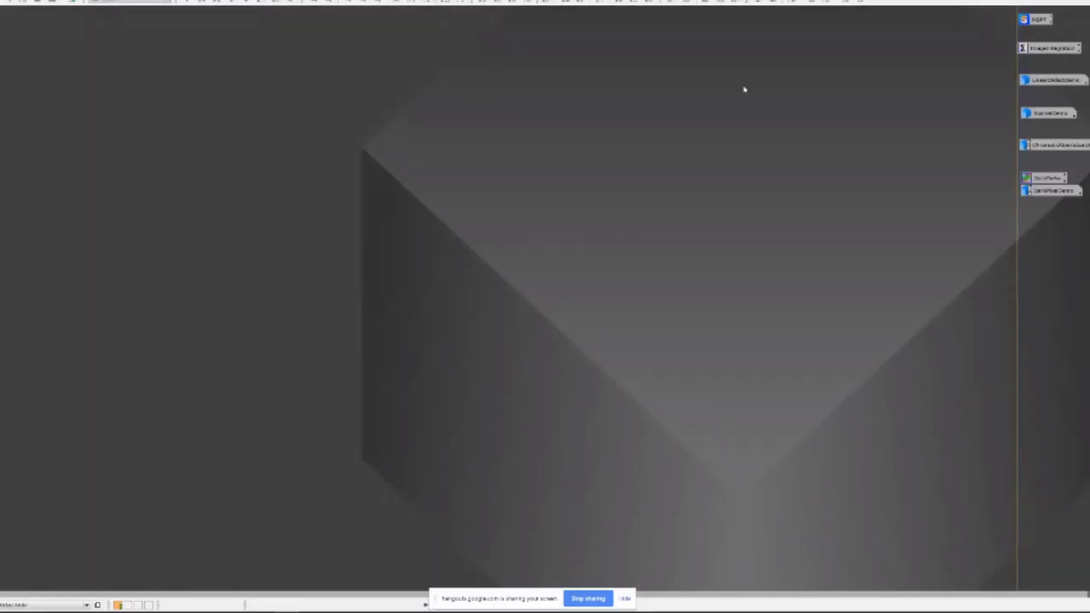
# Step: Switch to PixInsight and launch the saved Weighted Batch Preprocessing script
pyautogui.doubleClick(1036, 20)
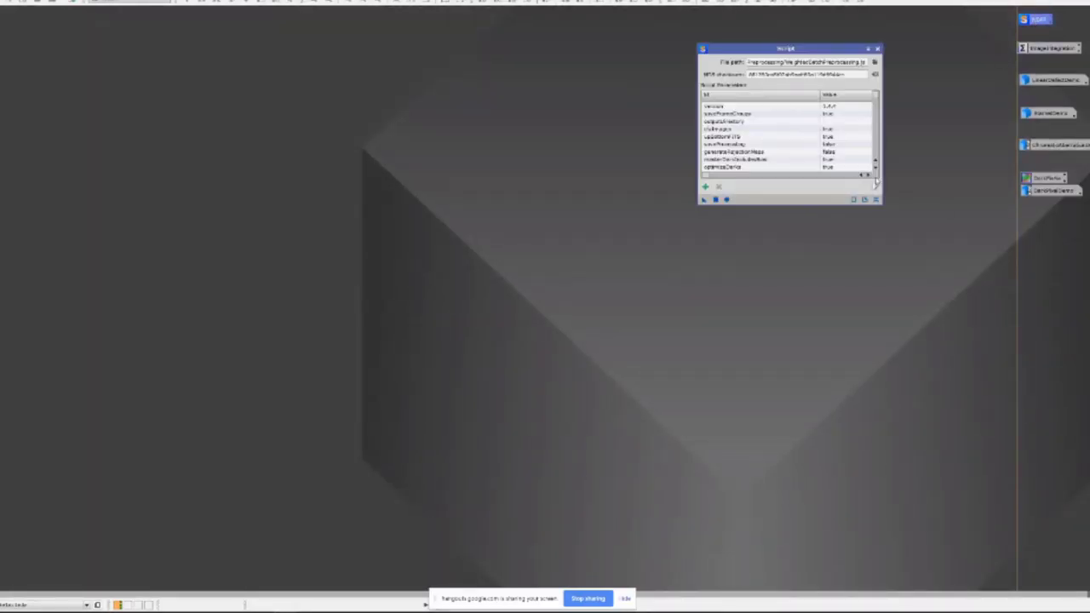
pyautogui.click(726, 200)
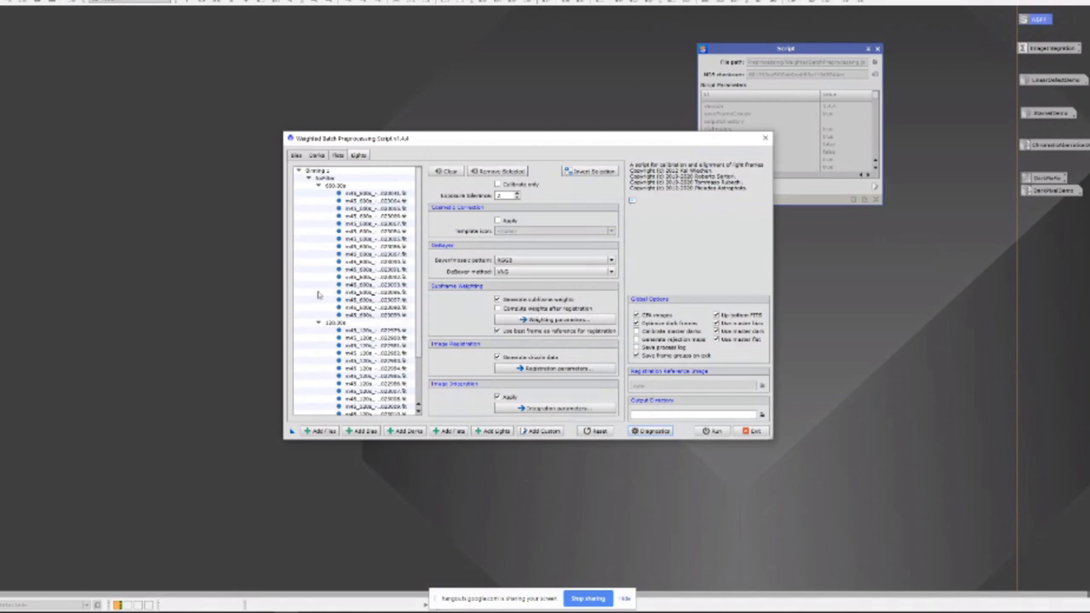
# Step: Review the loaded Bias, Darks, Flats and Lights pages, ending on the Lights page
pyautogui.click(338, 155)
pyautogui.click(316, 155)
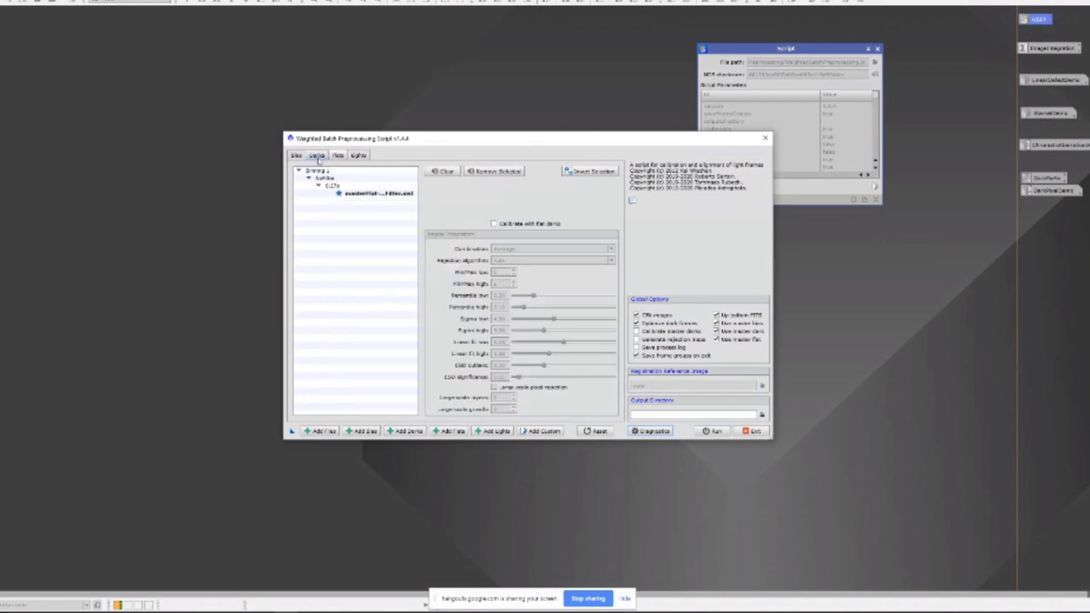
pyautogui.click(296, 155)
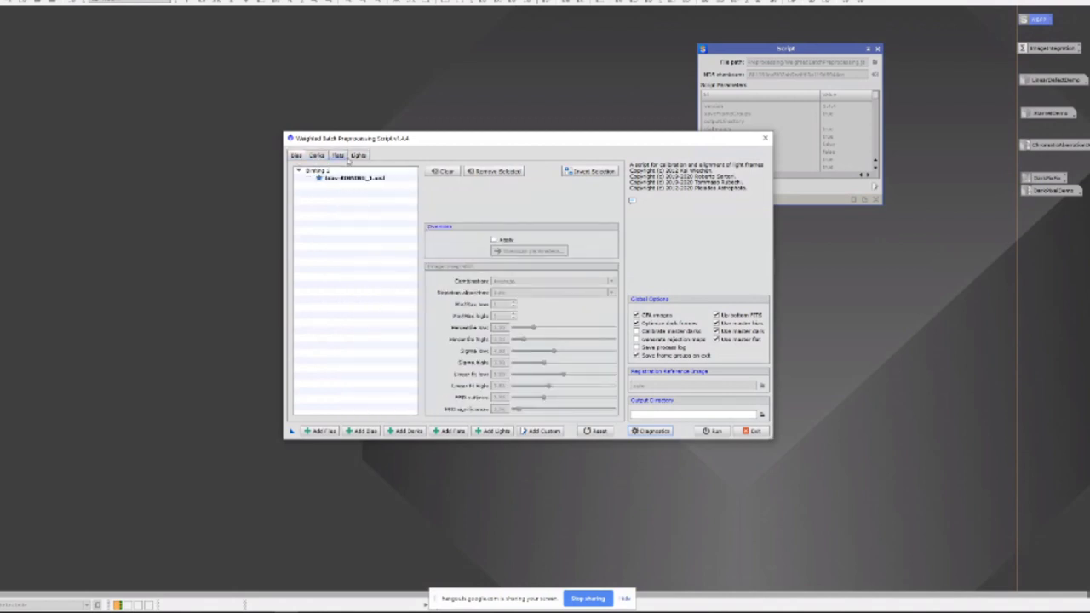
pyautogui.click(354, 155)
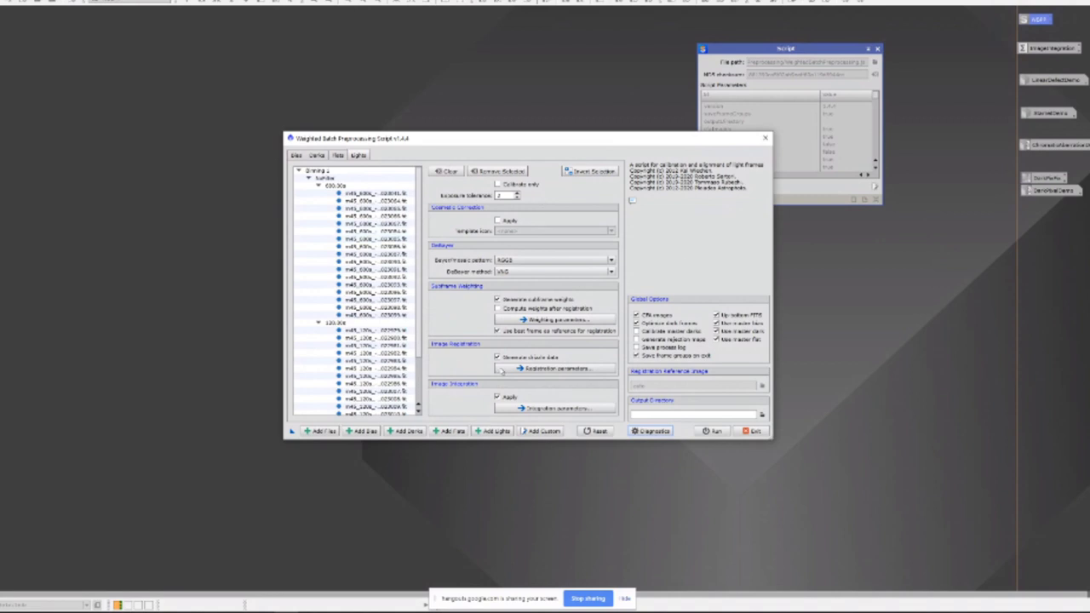
pyautogui.click(327, 157)
pyautogui.click(316, 156)
pyautogui.click(296, 156)
pyautogui.click(316, 156)
pyautogui.click(338, 156)
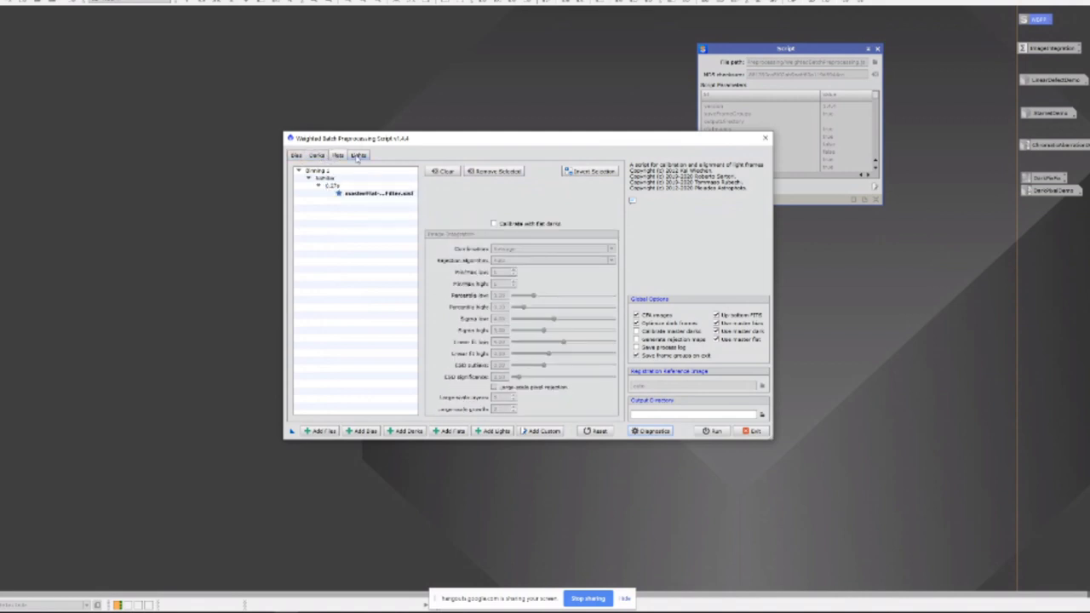
pyautogui.click(358, 157)
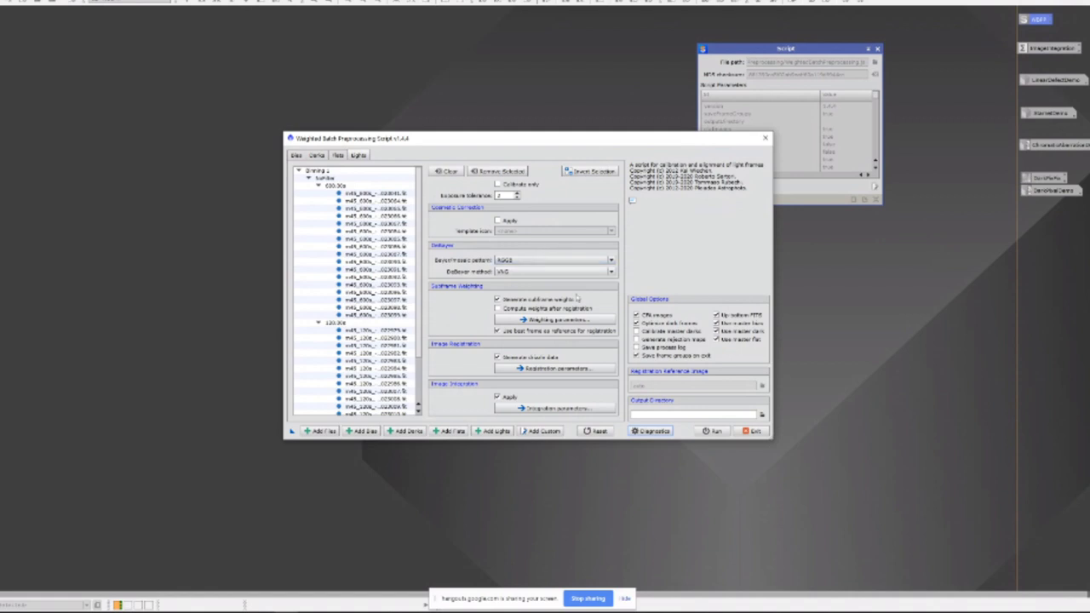
# Step: Toggle the CFA images option off and back on
pyautogui.click(636, 316)
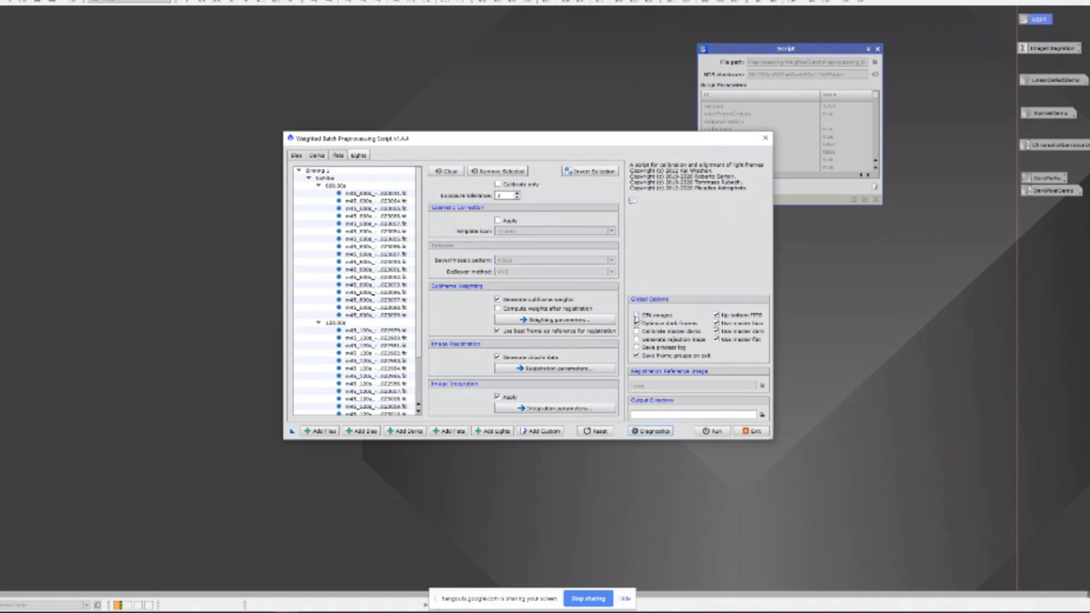
pyautogui.click(636, 318)
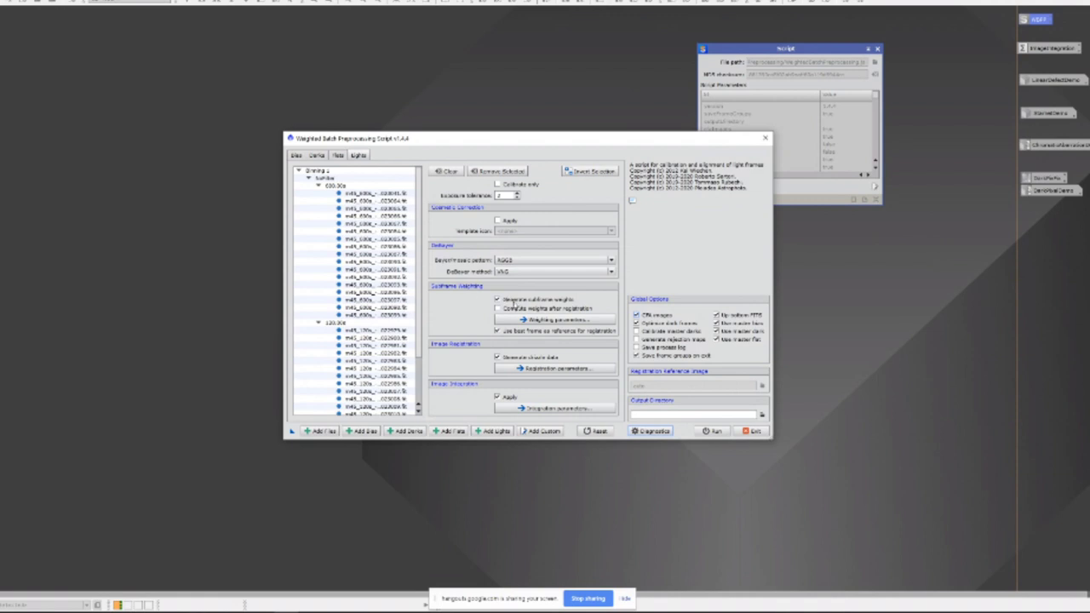
pyautogui.moveTo(513, 305)
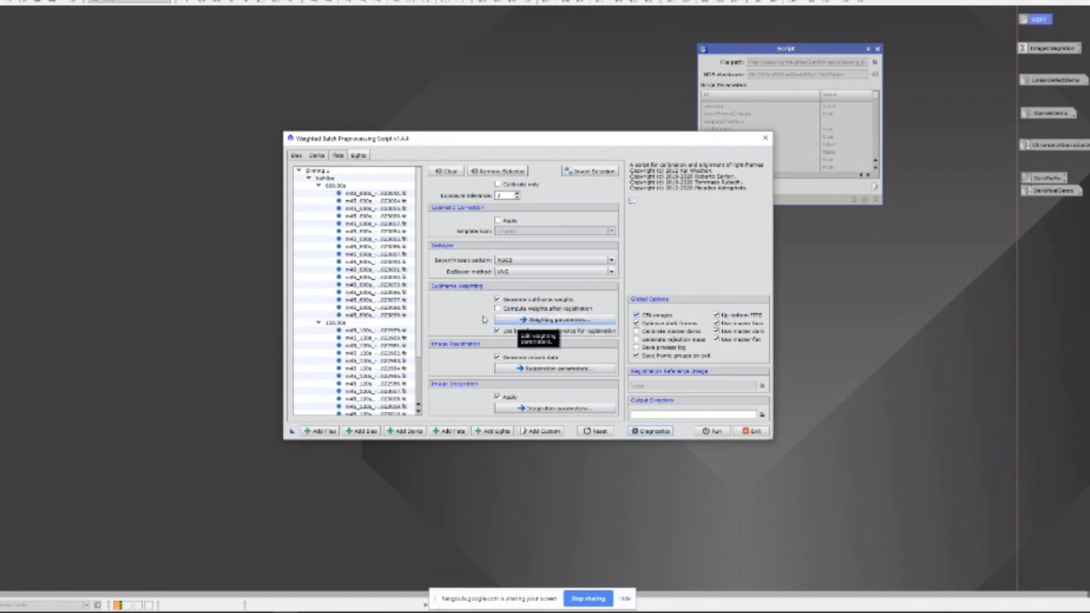
# Step: Apply the Cluster weighting preset after trying others, and raise the FWHM weight from 35 to 37
pyautogui.moveTo(584, 335)
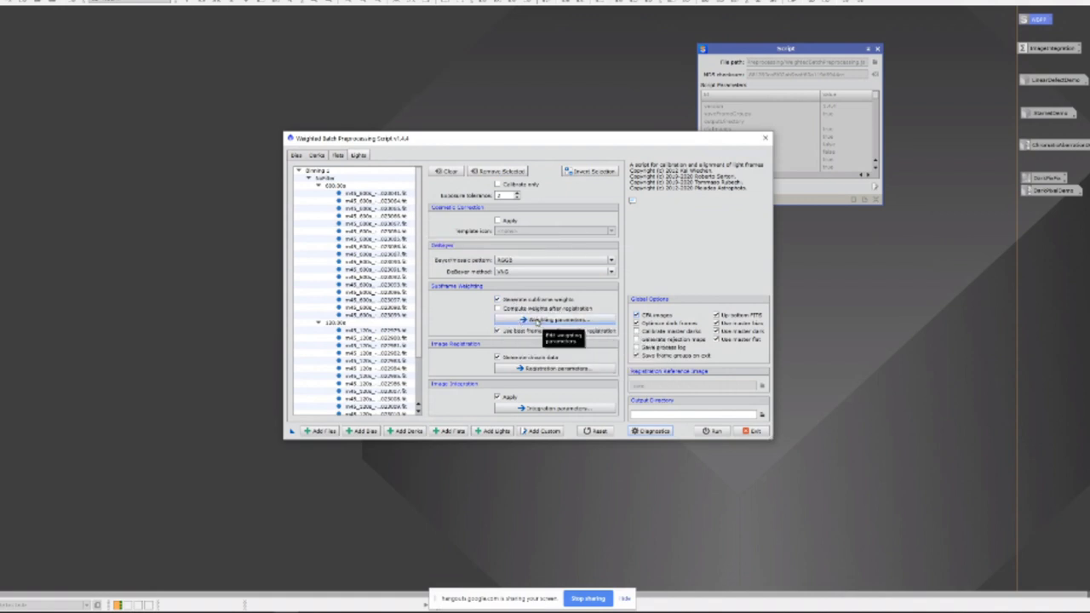
pyautogui.click(537, 322)
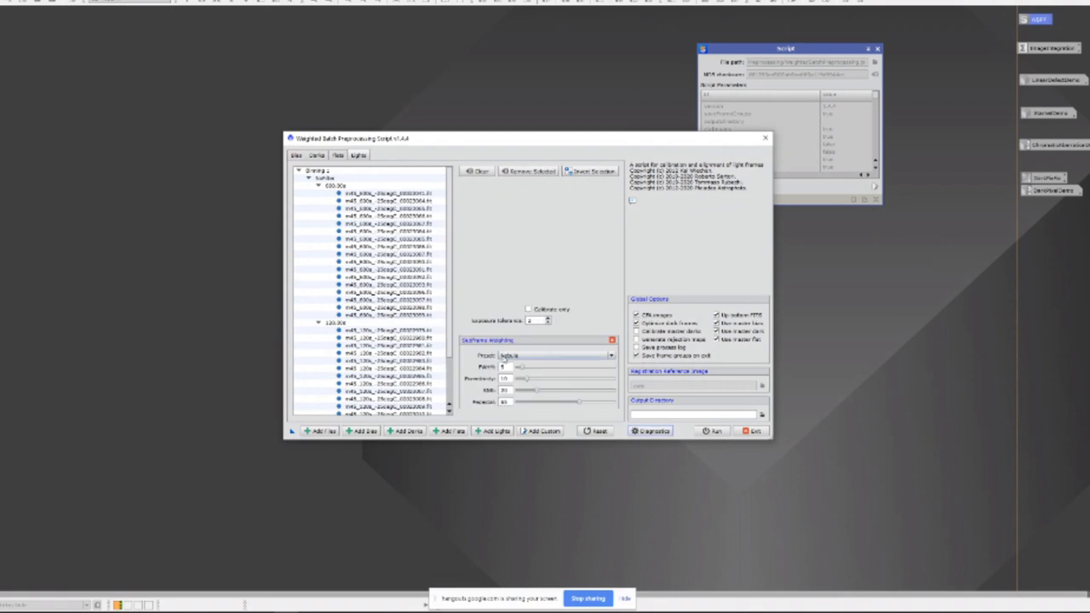
pyautogui.click(600, 358)
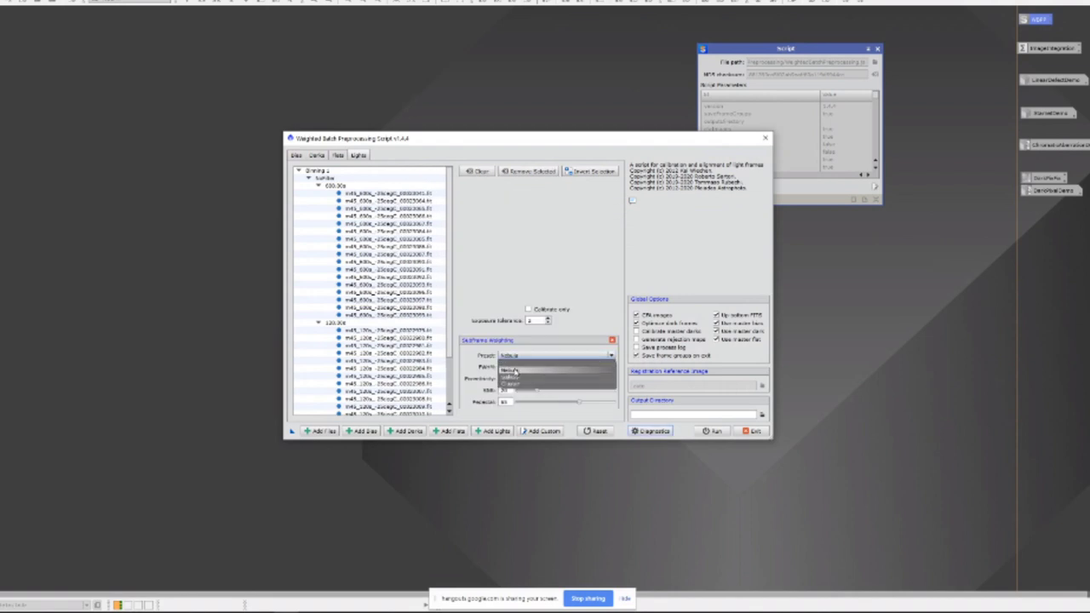
pyautogui.click(514, 371)
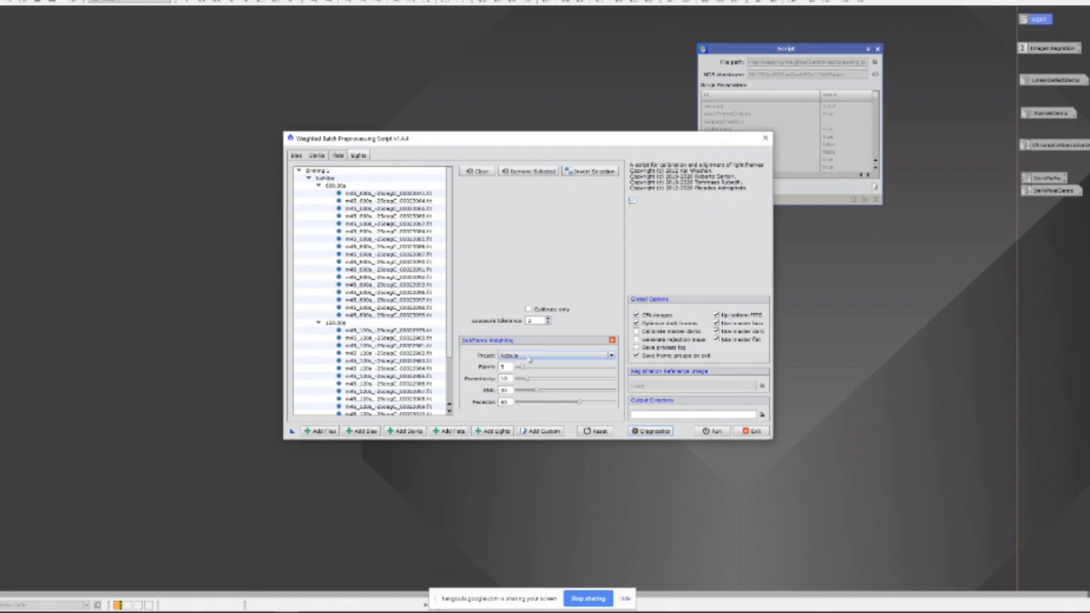
pyautogui.click(527, 358)
pyautogui.click(516, 366)
pyautogui.click(520, 358)
pyautogui.click(511, 366)
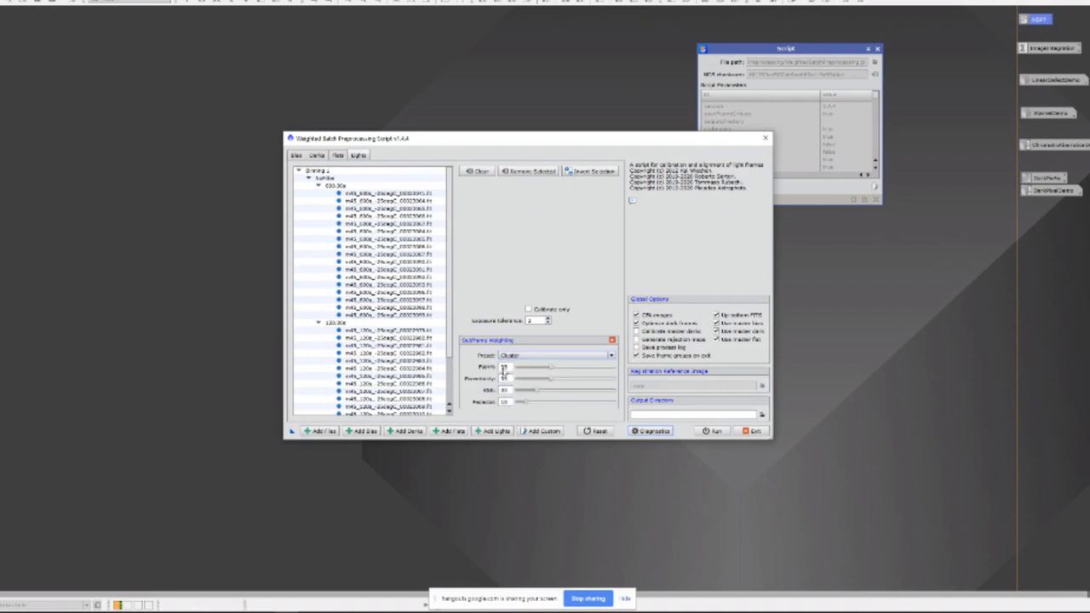
pyautogui.moveTo(551, 368); pyautogui.dragTo(555, 369)
# Step: Exit the WBPP script, confirm the exit, and relaunch it from the Script window
pyautogui.click(754, 431)
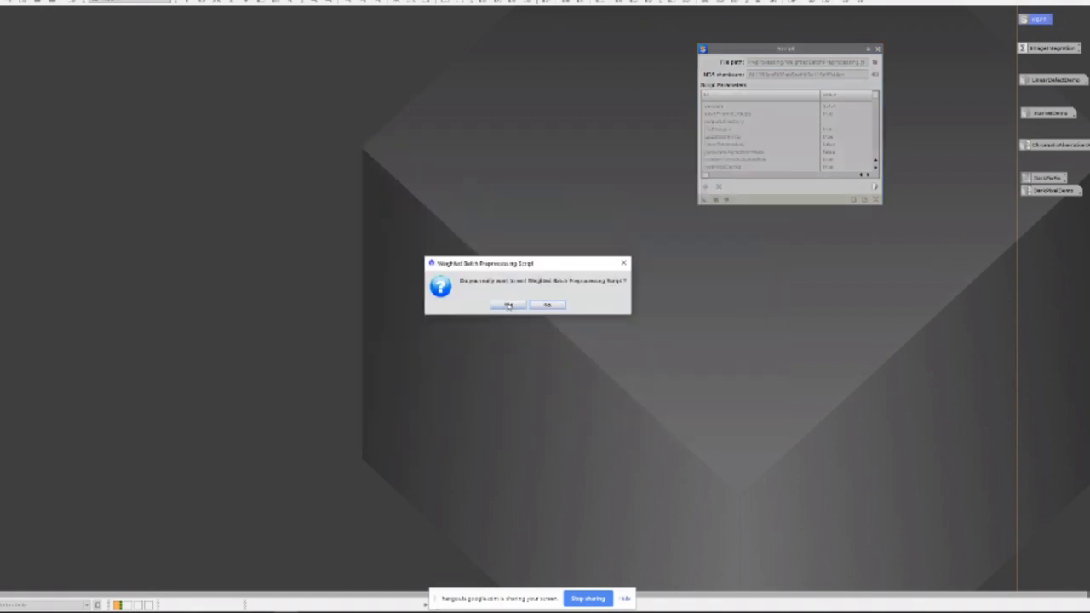
pyautogui.click(509, 304)
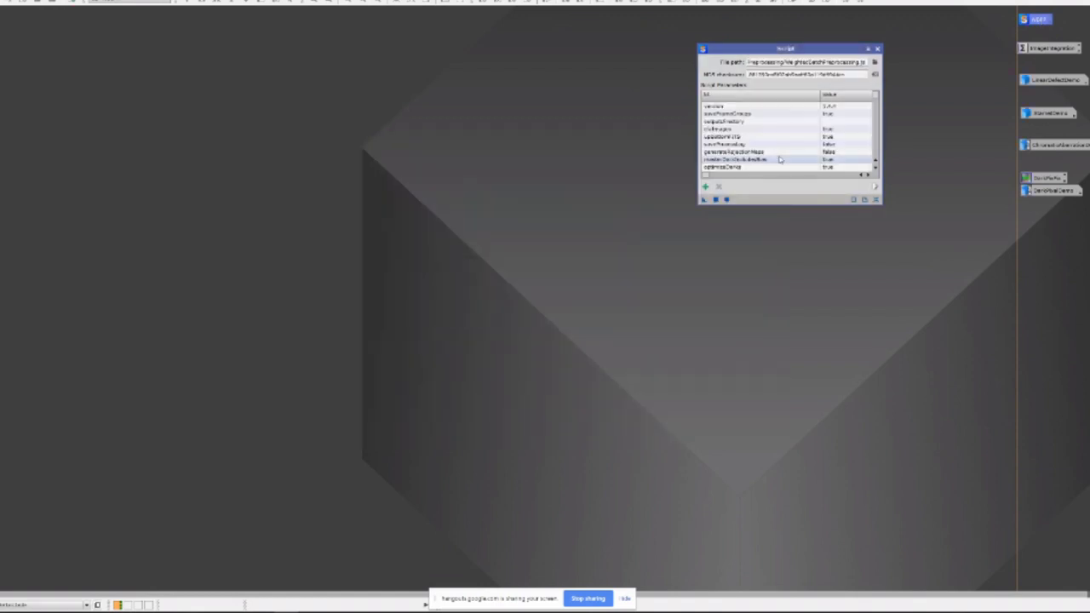
pyautogui.click(729, 199)
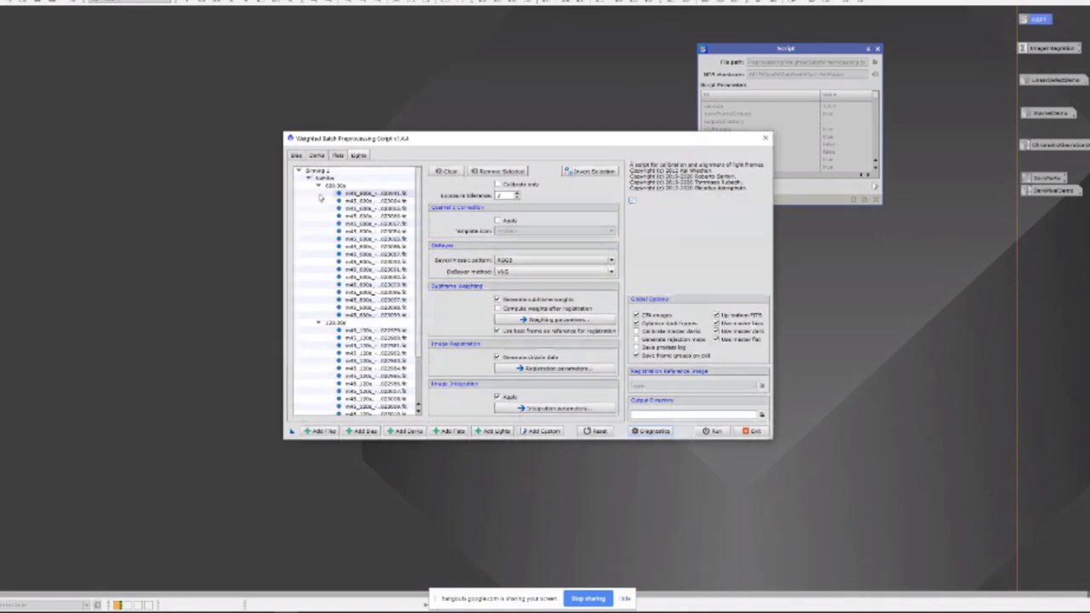
pyautogui.click(329, 185)
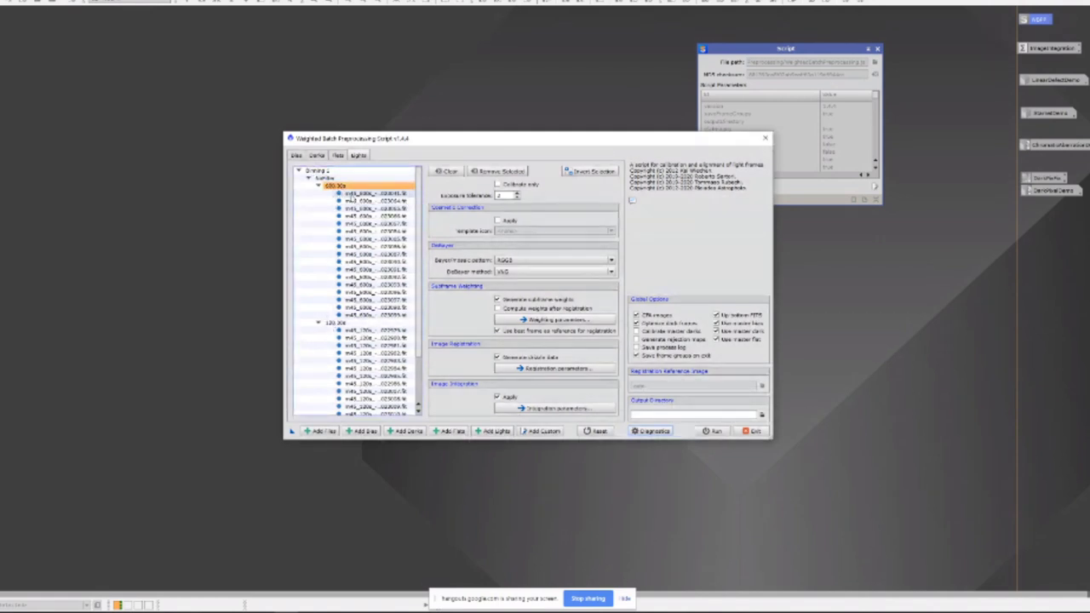
pyautogui.click(339, 193)
pyautogui.keyDown('shift'); pyautogui.click(366, 314); pyautogui.keyUp('shift')
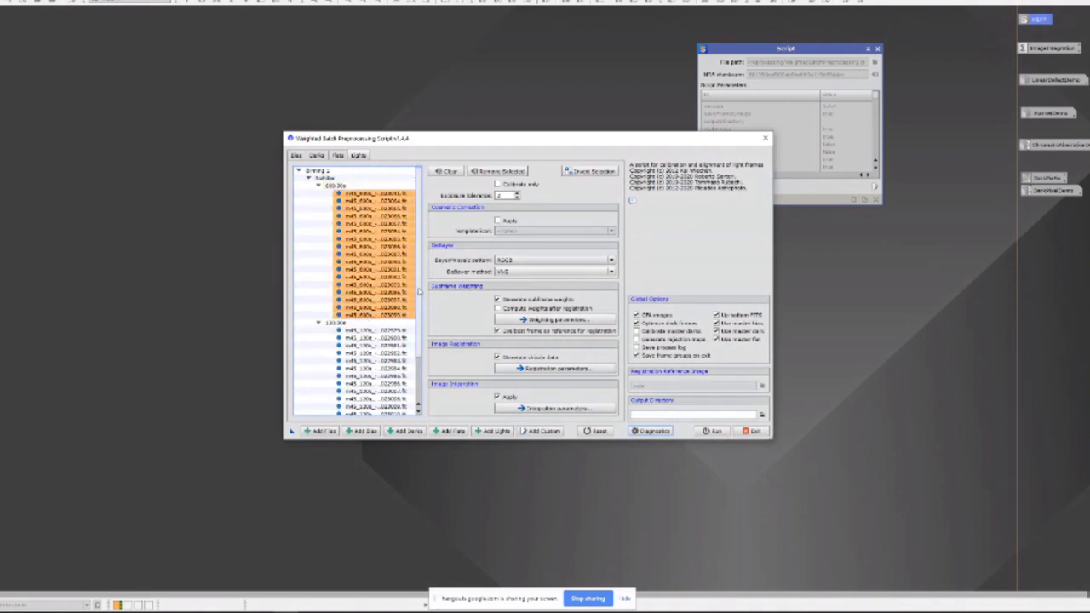
pyautogui.scroll(-2, 418, 292)
pyautogui.moveTo(366, 278); pyautogui.dragTo(366, 406)
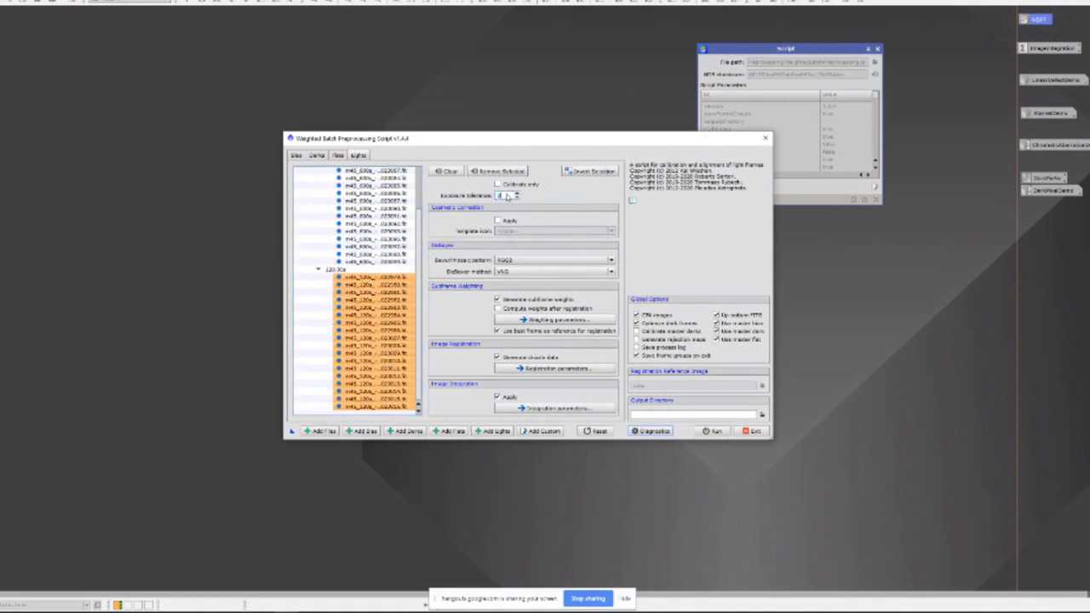
pyautogui.write('500')
pyautogui.press('Return')
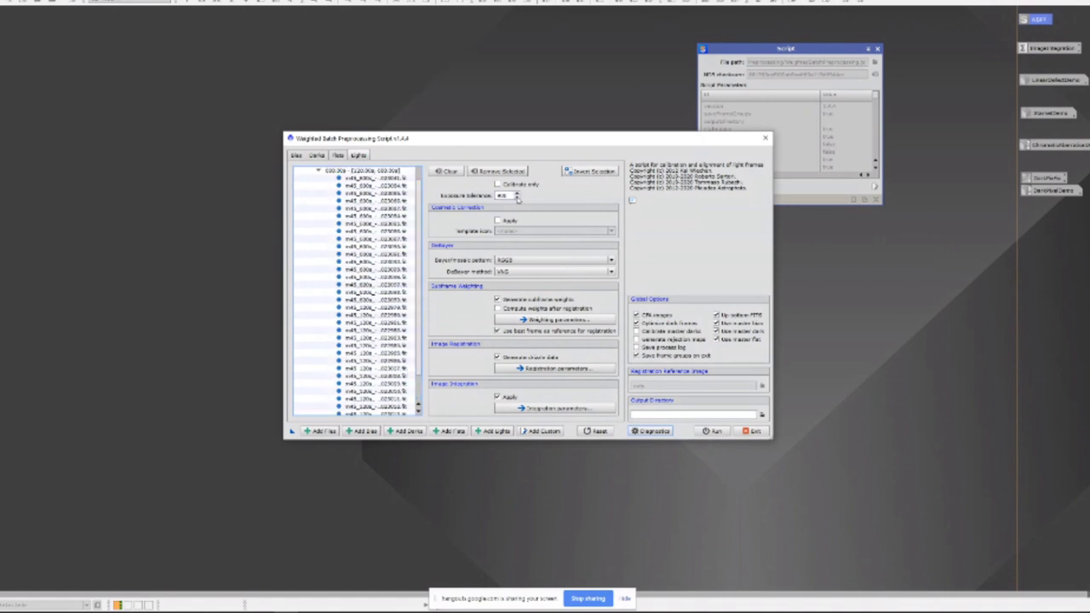
pyautogui.moveTo(514, 195); pyautogui.dragTo(483, 199)
pyautogui.write('20')
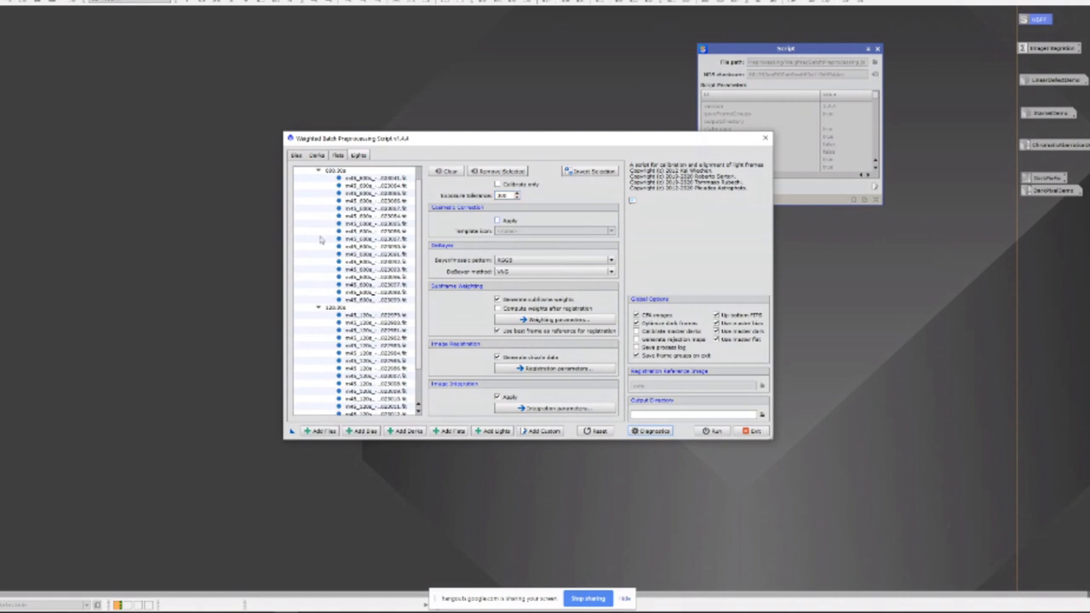
pyautogui.click(379, 185)
pyautogui.write('2')
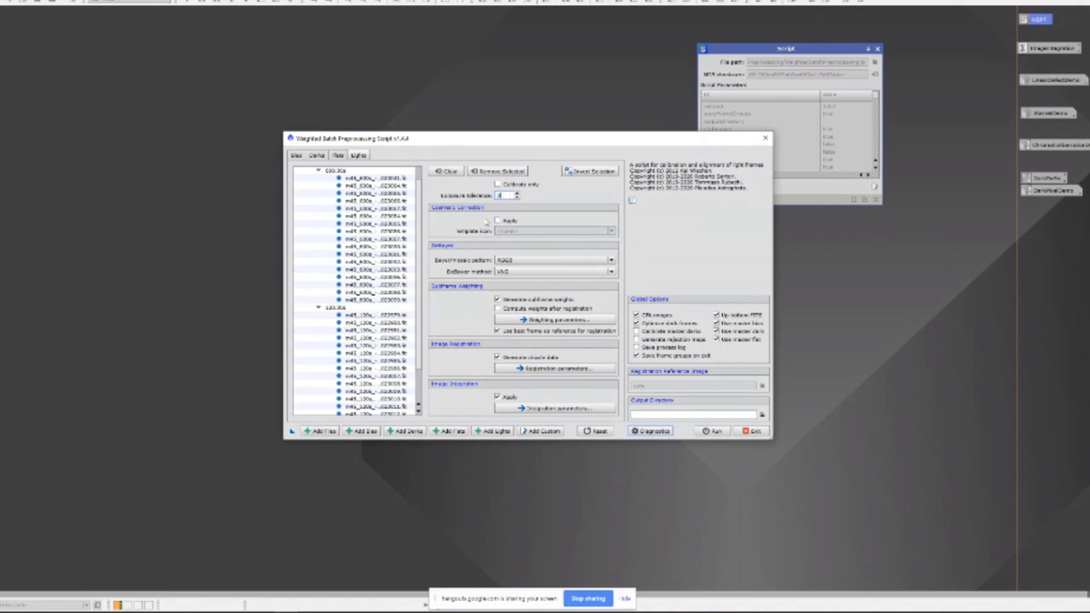
pyautogui.click(332, 171)
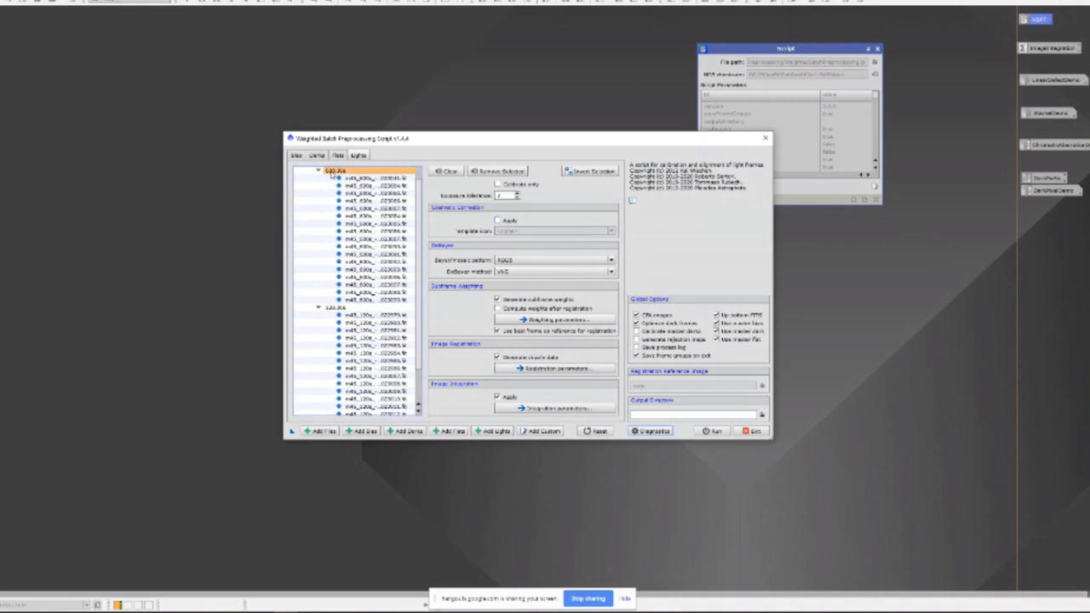
pyautogui.click(334, 308)
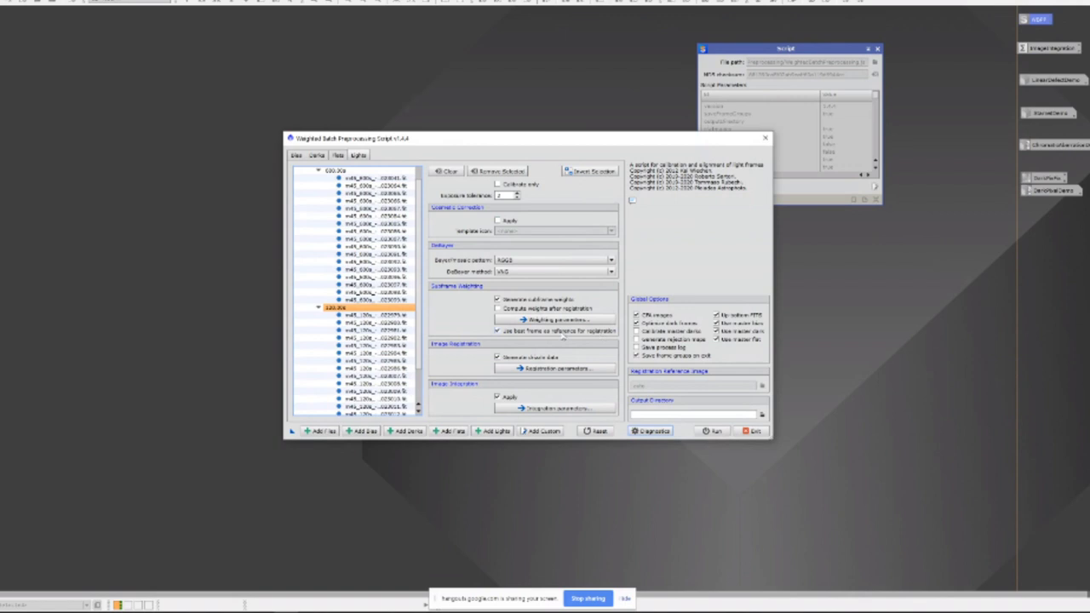
# Step: Show the registration settings: Auto interpolation, 0.30 clamping threshold, distortion correction on
pyautogui.moveTo(553, 337)
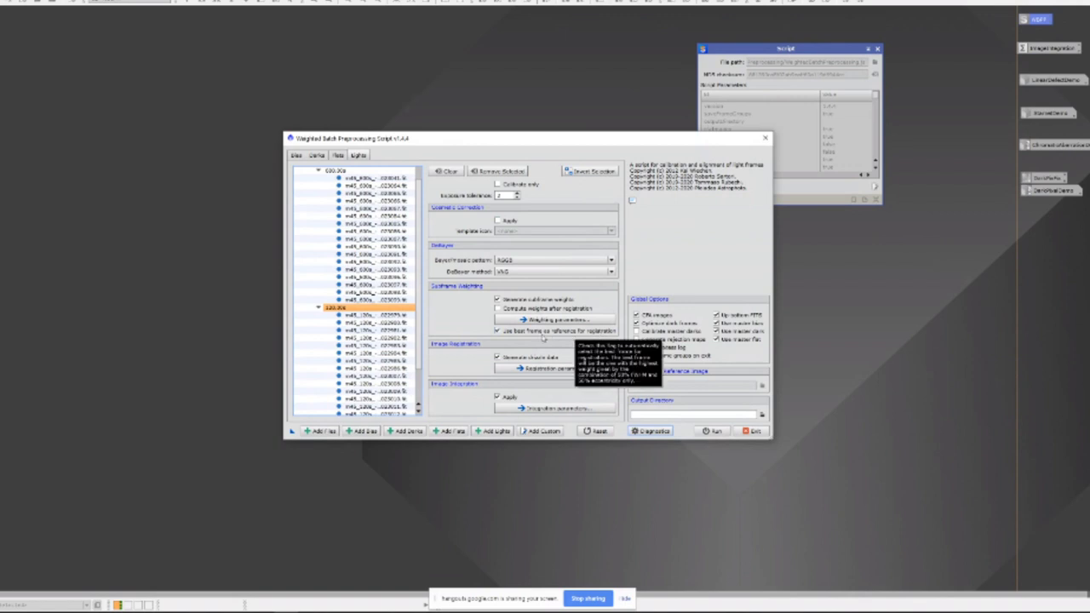
pyautogui.moveTo(538, 305)
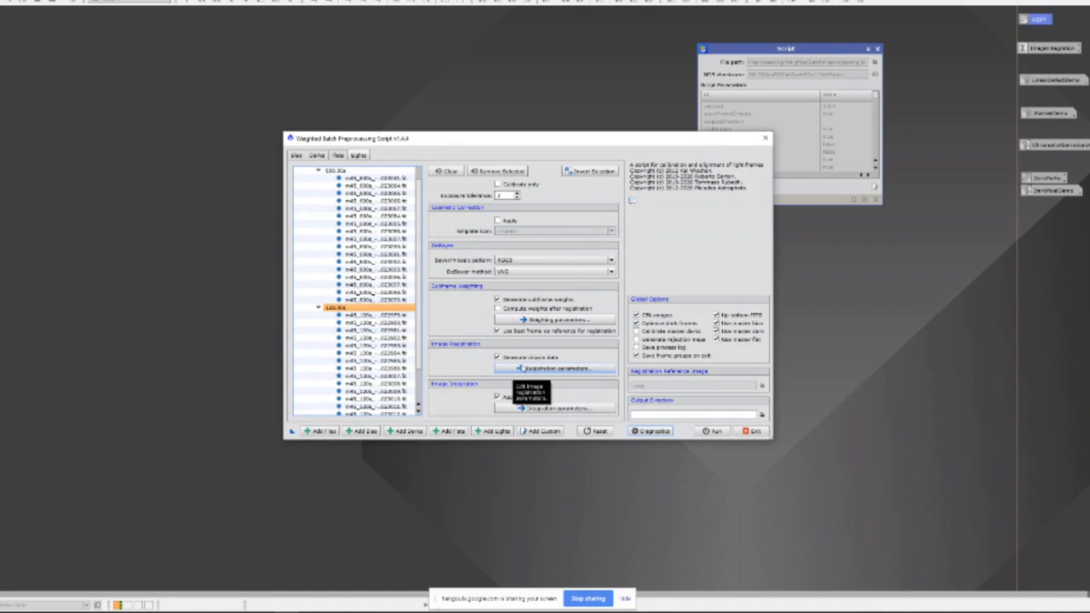
pyautogui.click(523, 370)
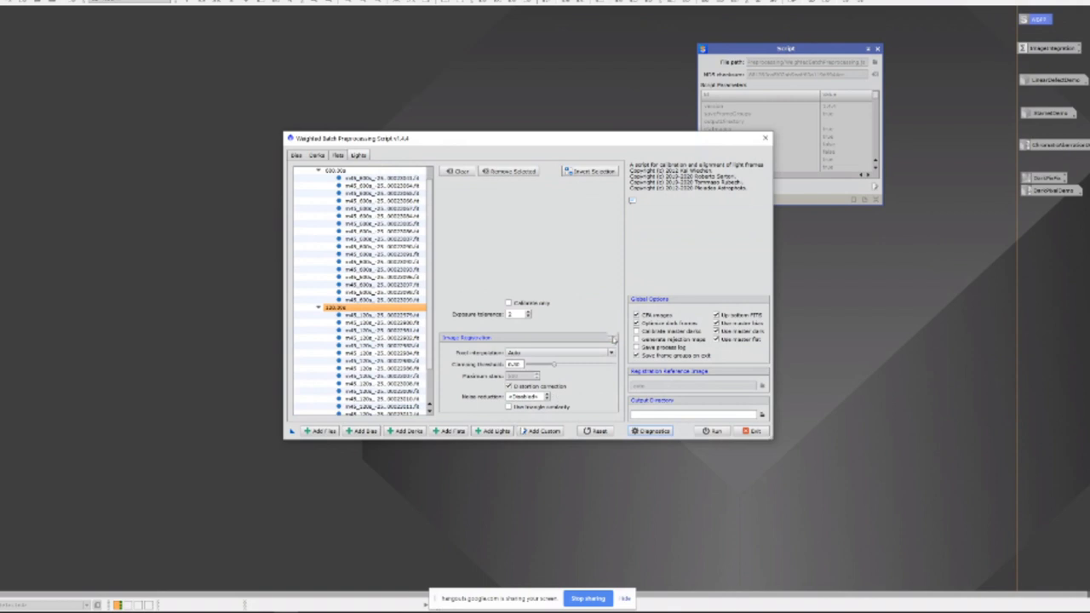
# Step: Close registration settings, then confirm integration keeps Average combination with Auto rejection
pyautogui.click(612, 338)
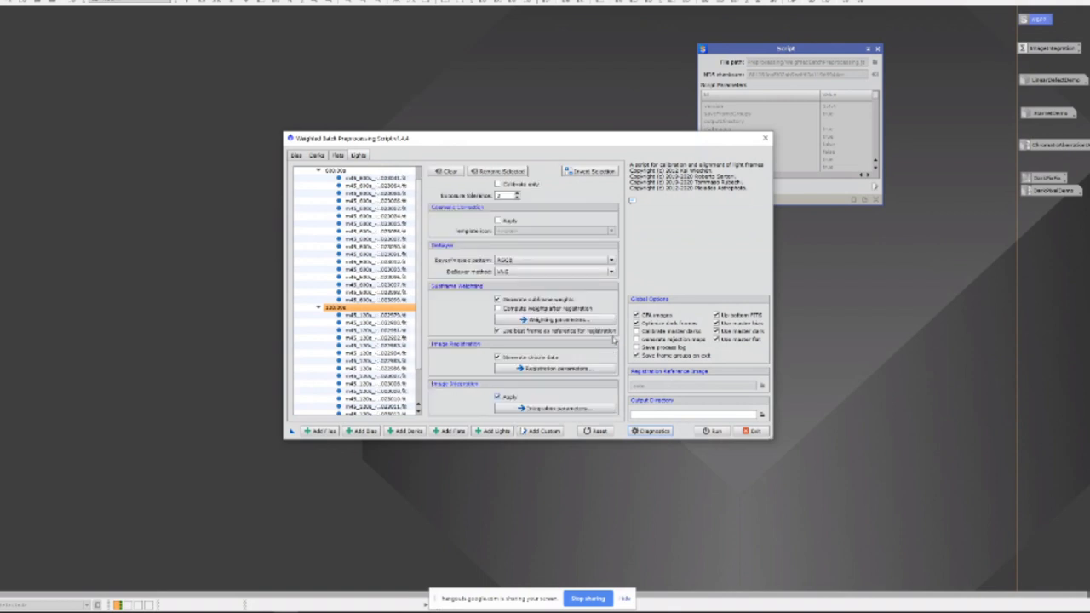
pyautogui.click(555, 410)
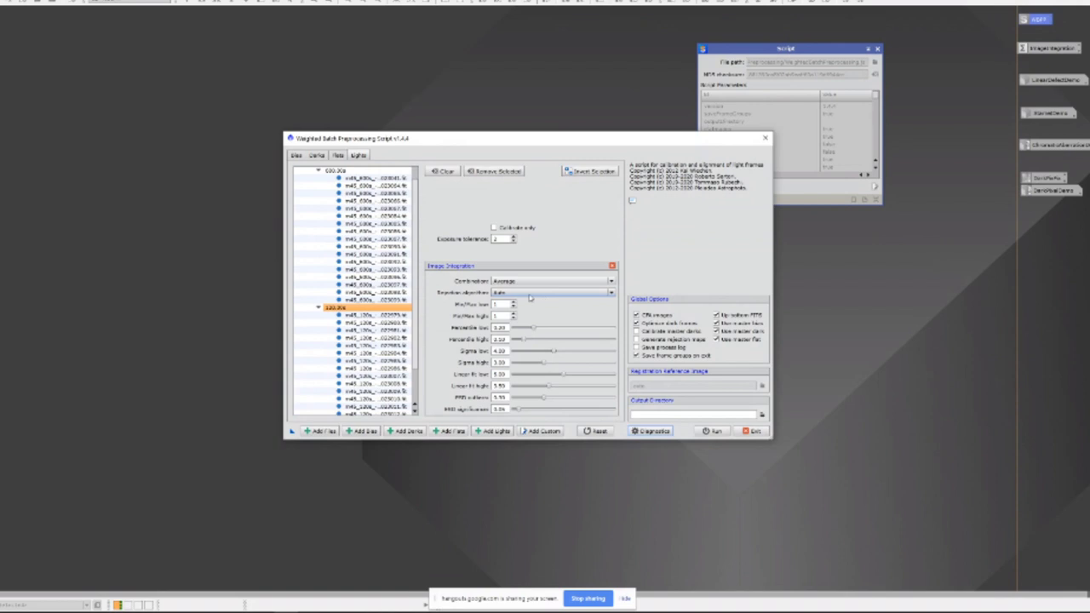
pyautogui.click(611, 293)
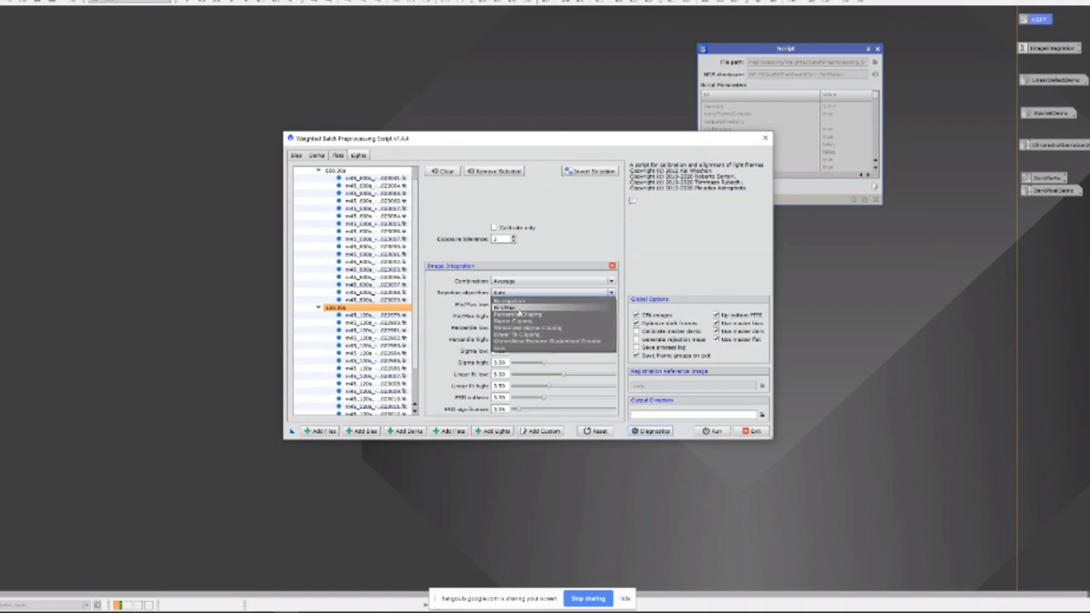
pyautogui.click(596, 295)
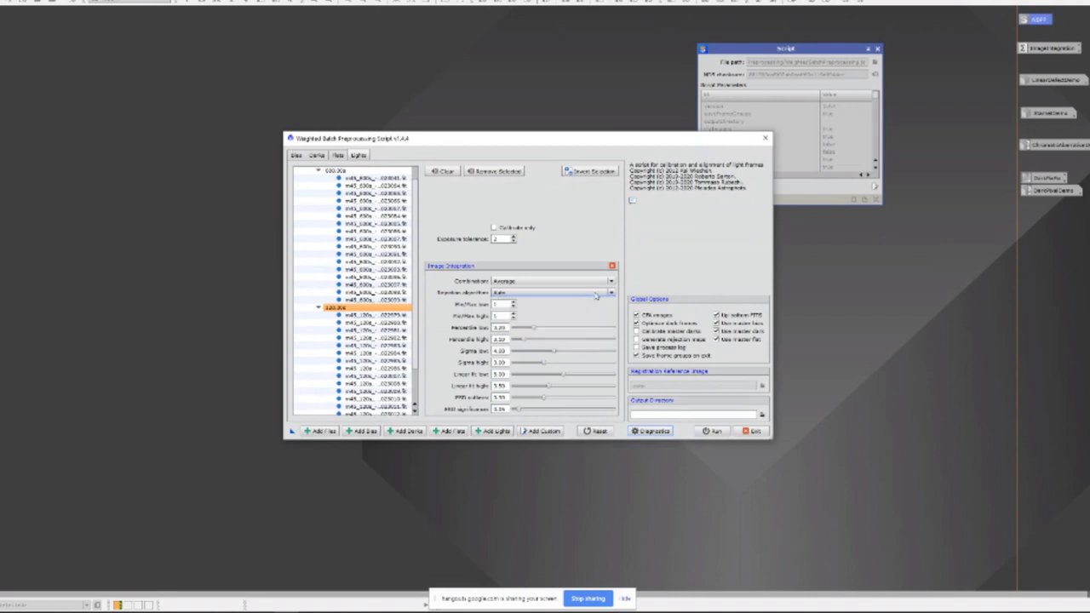
pyautogui.moveTo(588, 297)
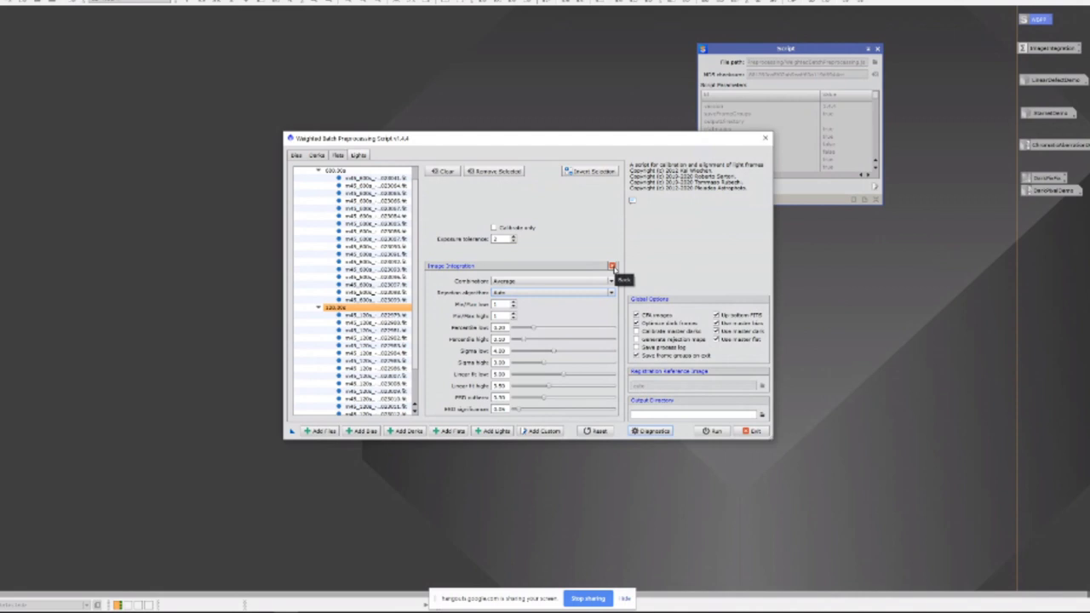
pyautogui.click(612, 267)
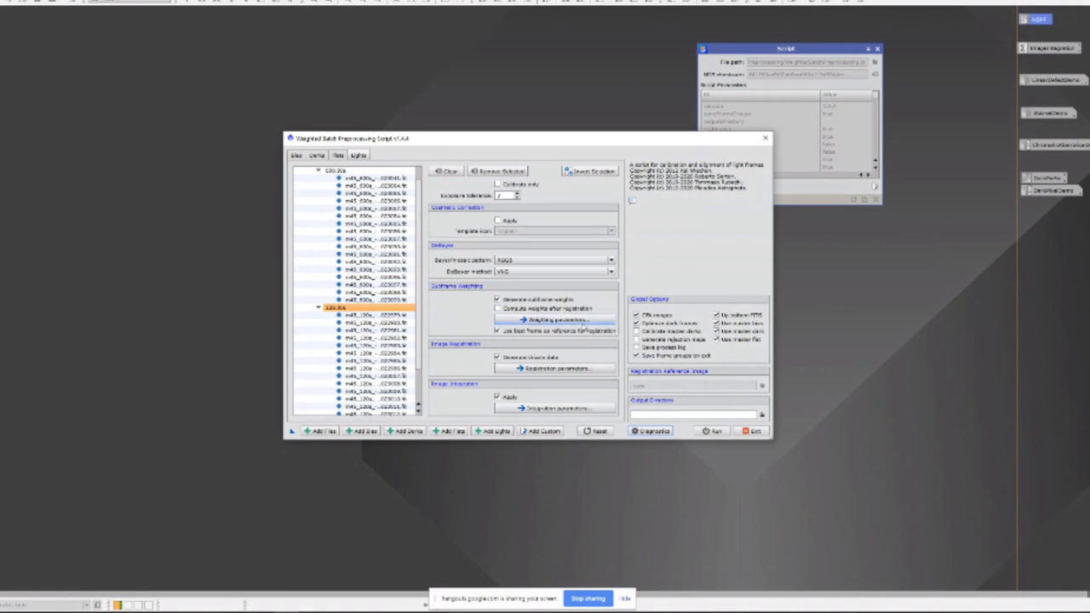
# Step: Create a new WBPP DEMO folder and select it as the output directory
pyautogui.click(762, 416)
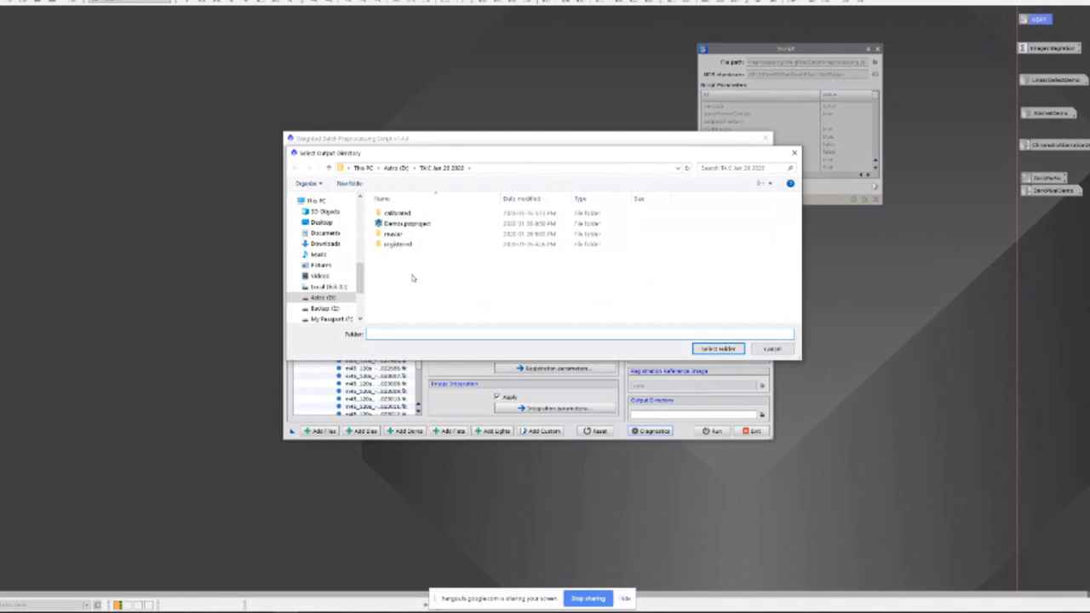
pyautogui.rightClick(412, 277)
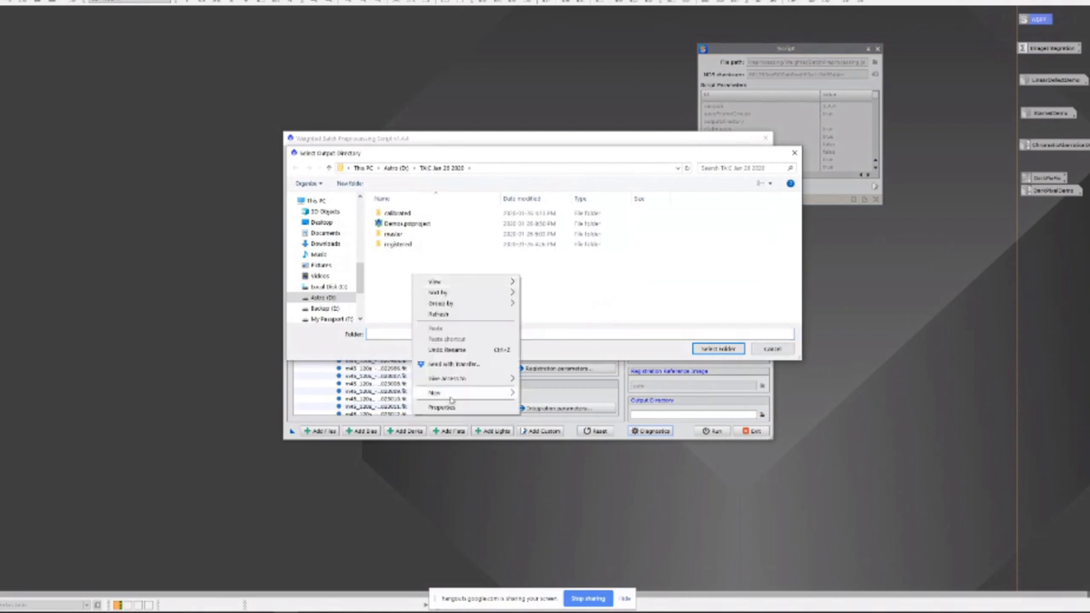
pyautogui.moveTo(485, 397)
pyautogui.click(542, 394)
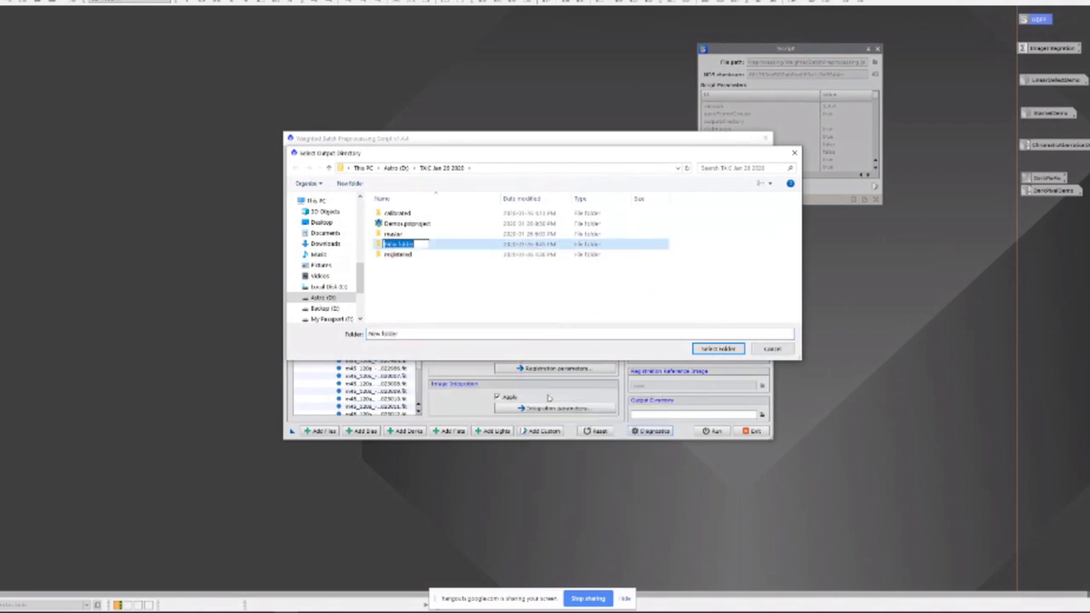
pyautogui.write('WBPP DEMO')
pyautogui.press('Return')
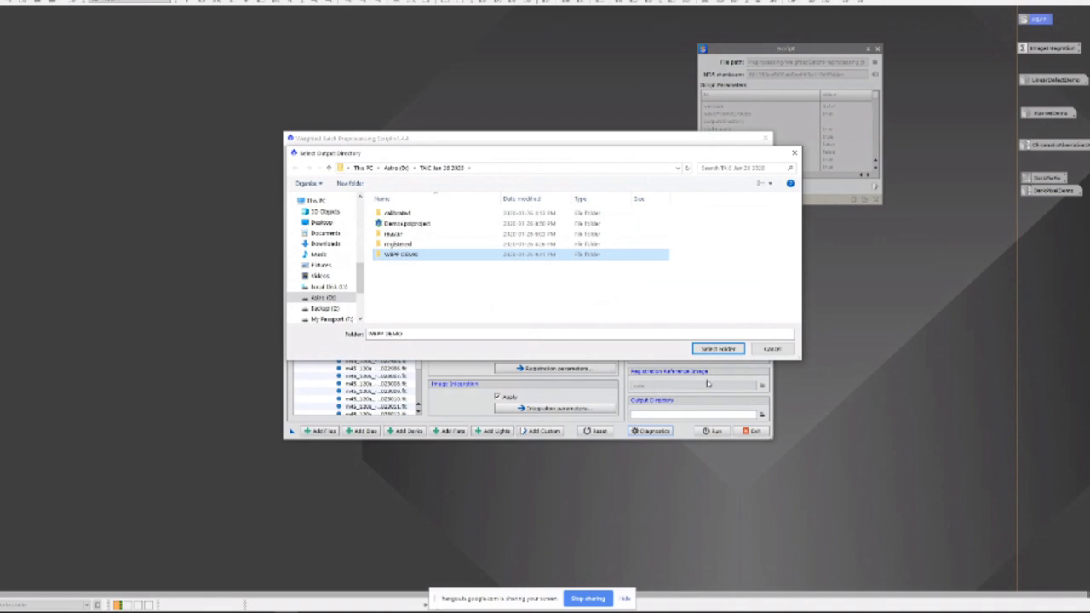
pyautogui.click(715, 349)
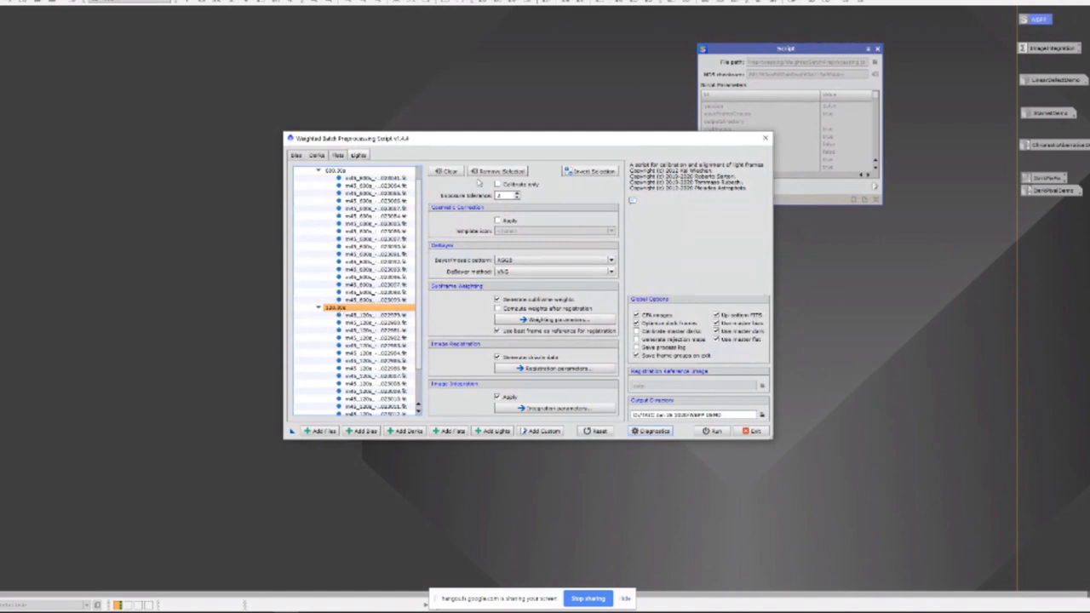
# Step: Remove the 120s light group and most 600s lights, leaving three frames
pyautogui.click(498, 172)
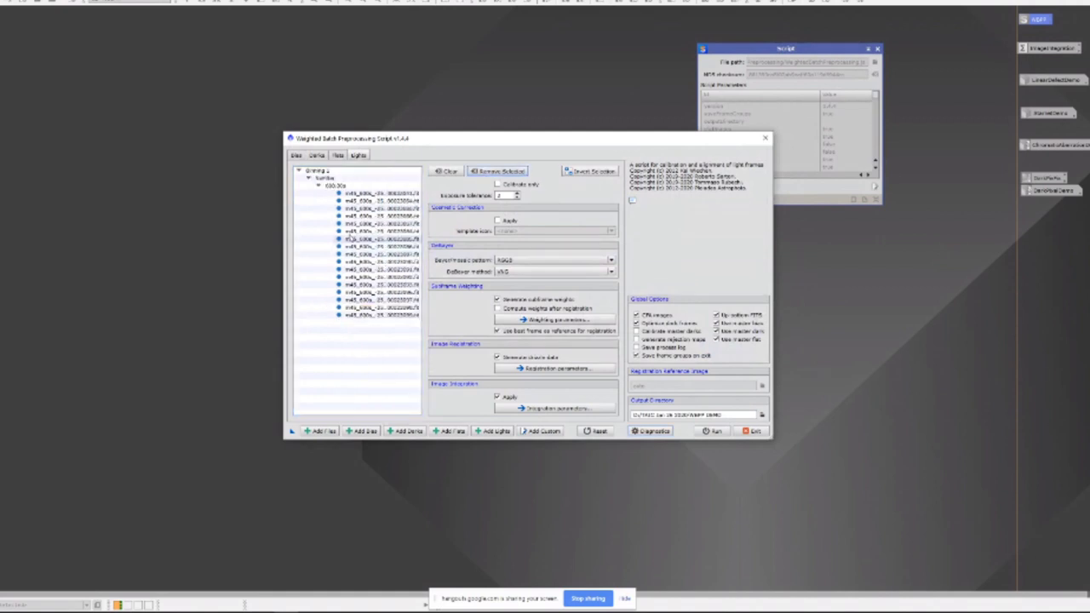
pyautogui.moveTo(354, 219); pyautogui.dragTo(355, 356)
pyautogui.click(492, 171)
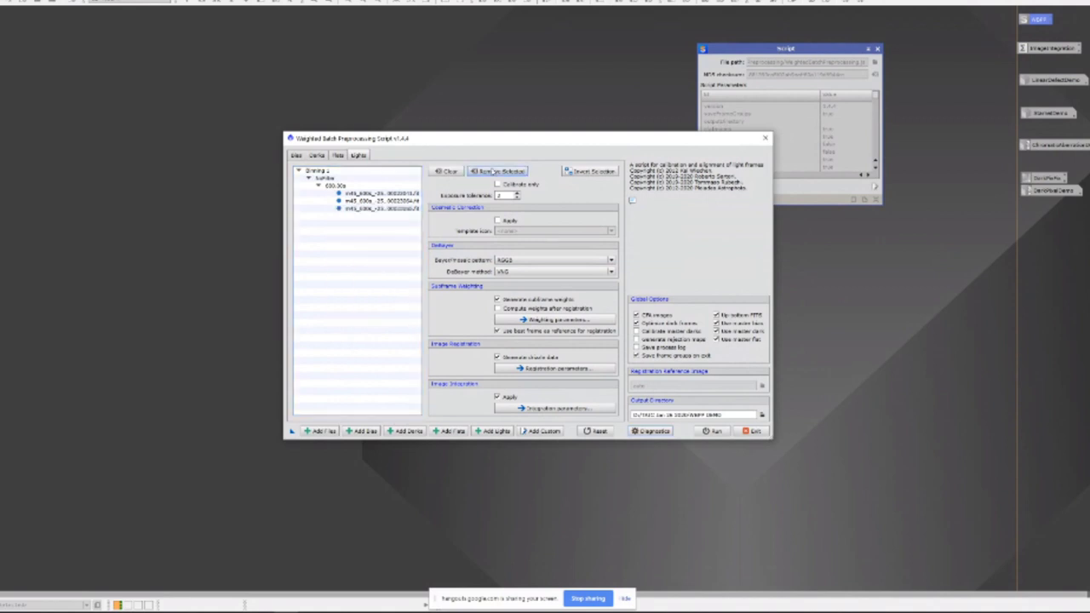
# Step: Review the Bias, Darks and Flats pages, ending on the master flat
pyautogui.click(297, 157)
pyautogui.click(317, 156)
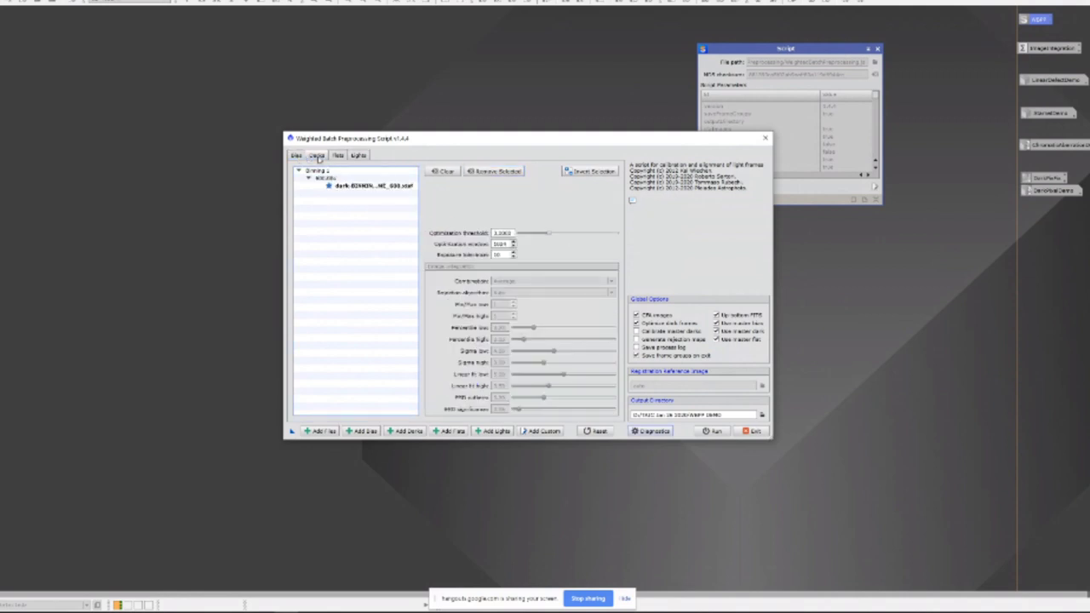
pyautogui.click(338, 156)
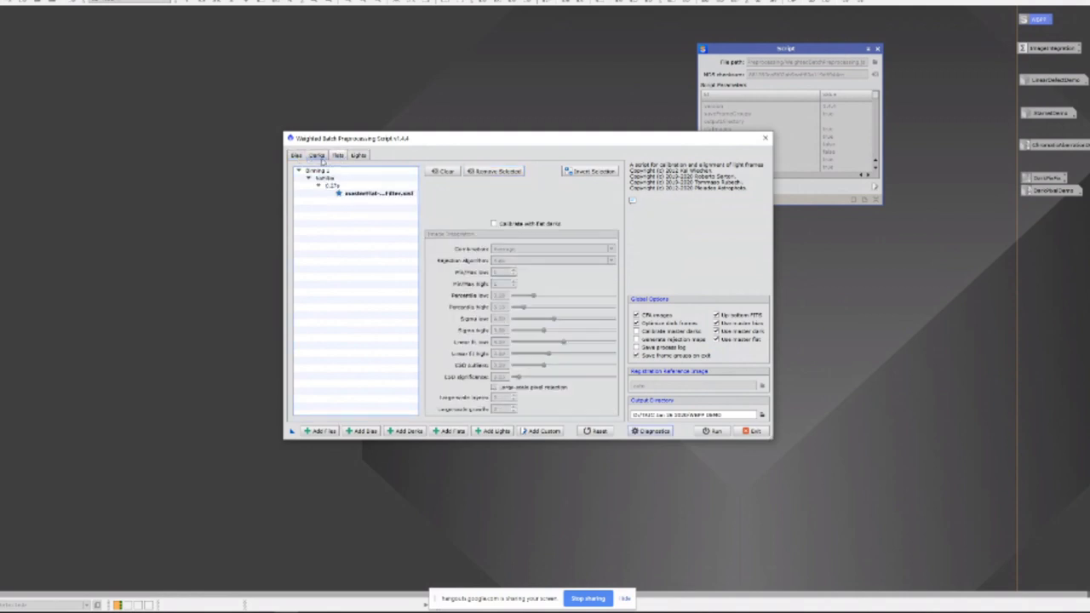
pyautogui.click(320, 158)
pyautogui.click(297, 157)
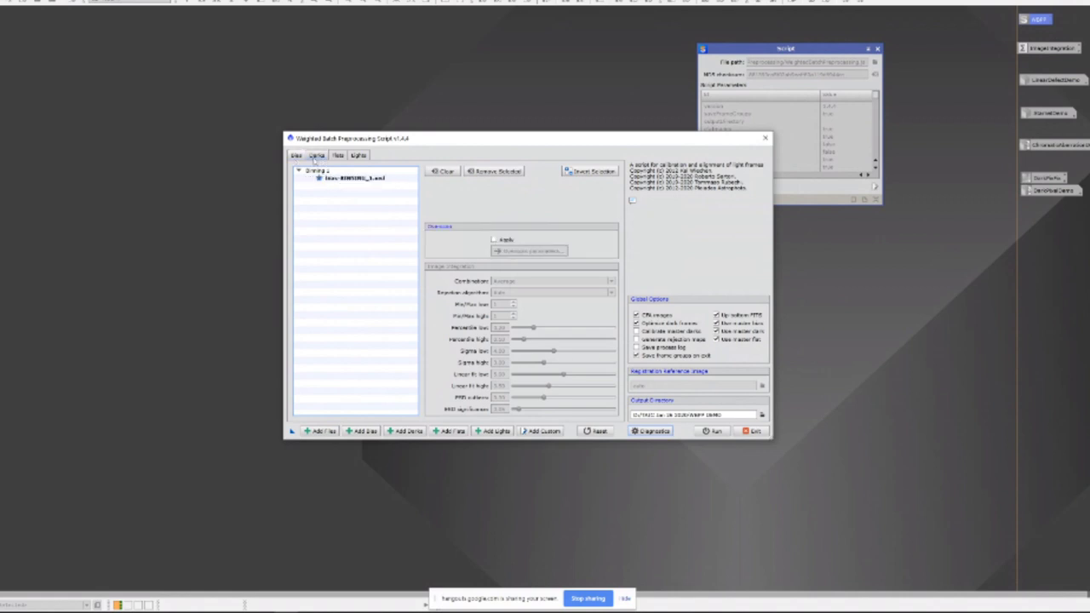
pyautogui.click(319, 157)
pyautogui.click(336, 156)
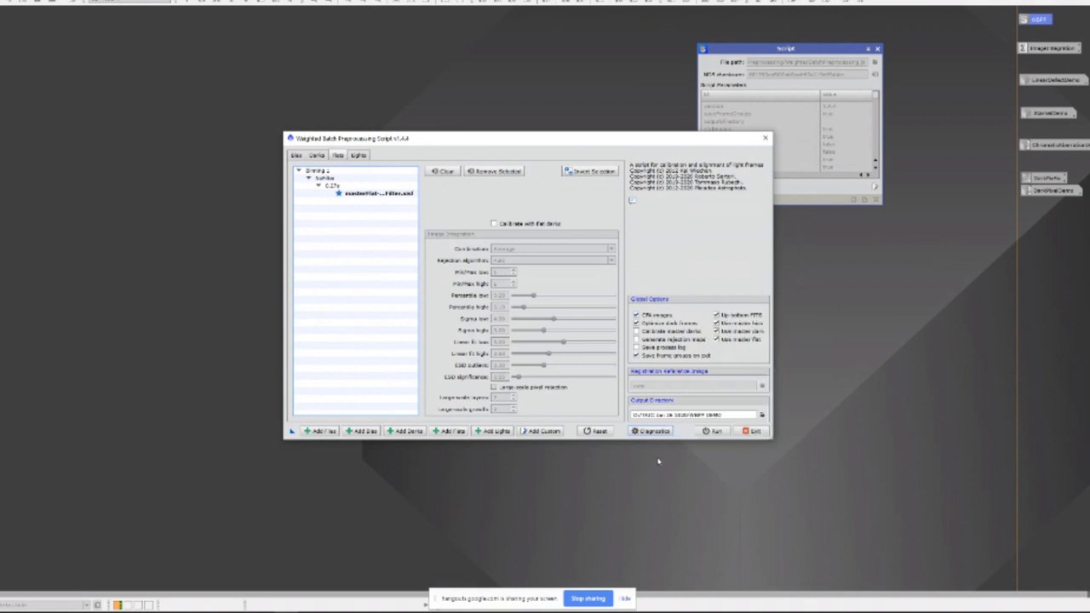
# Step: Run Diagnostics and toggle Calibrate master darks in response to its warning
pyautogui.click(649, 431)
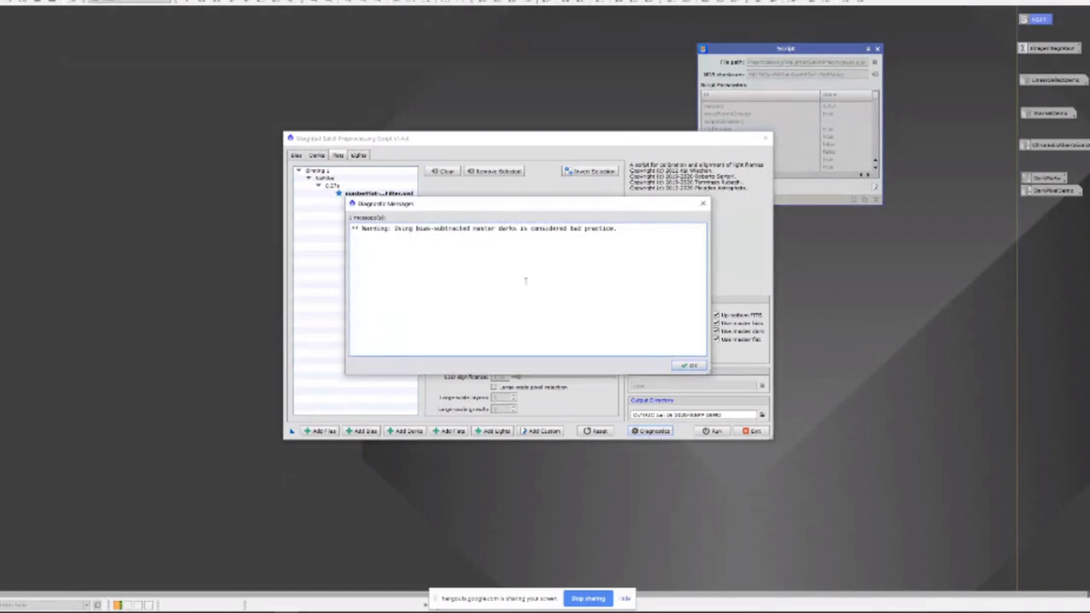
pyautogui.click(686, 364)
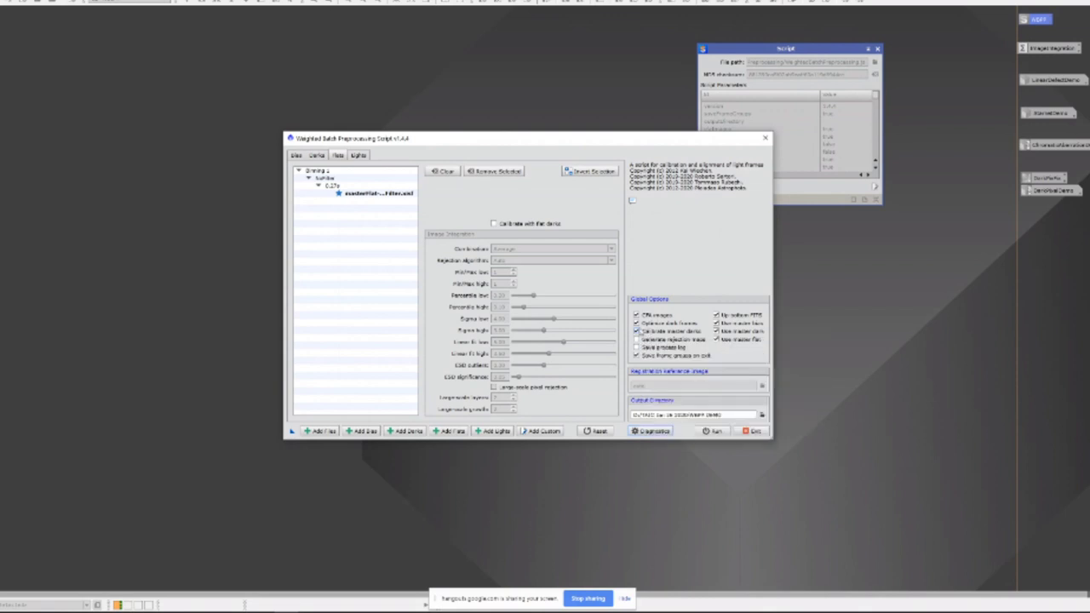
pyautogui.click(636, 331)
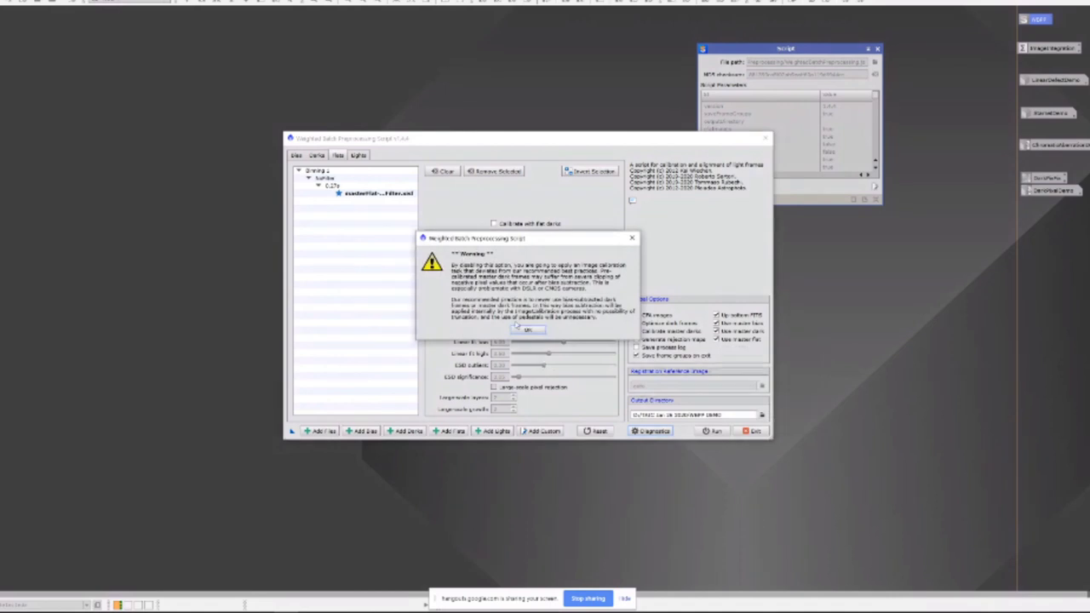
pyautogui.click(528, 329)
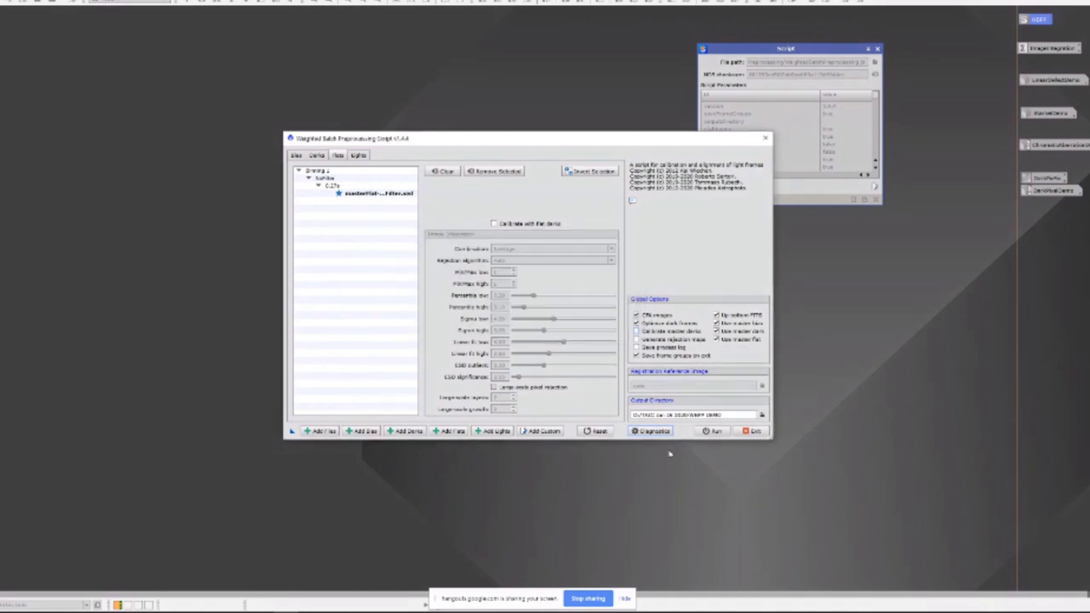
# Step: Rerun Diagnostics until the setup reports OK
pyautogui.click(652, 430)
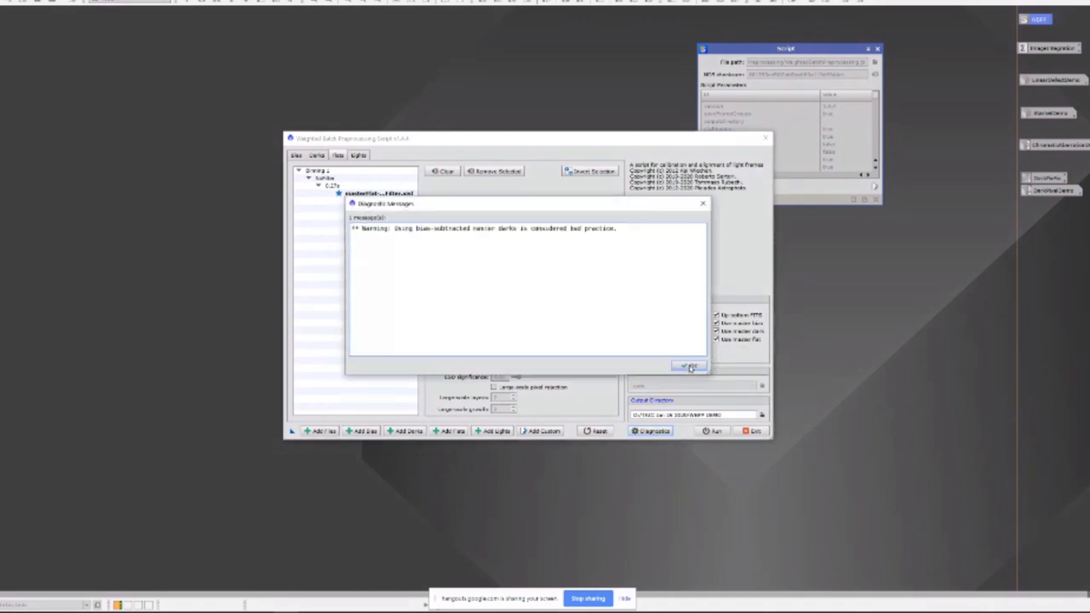
pyautogui.click(472, 230)
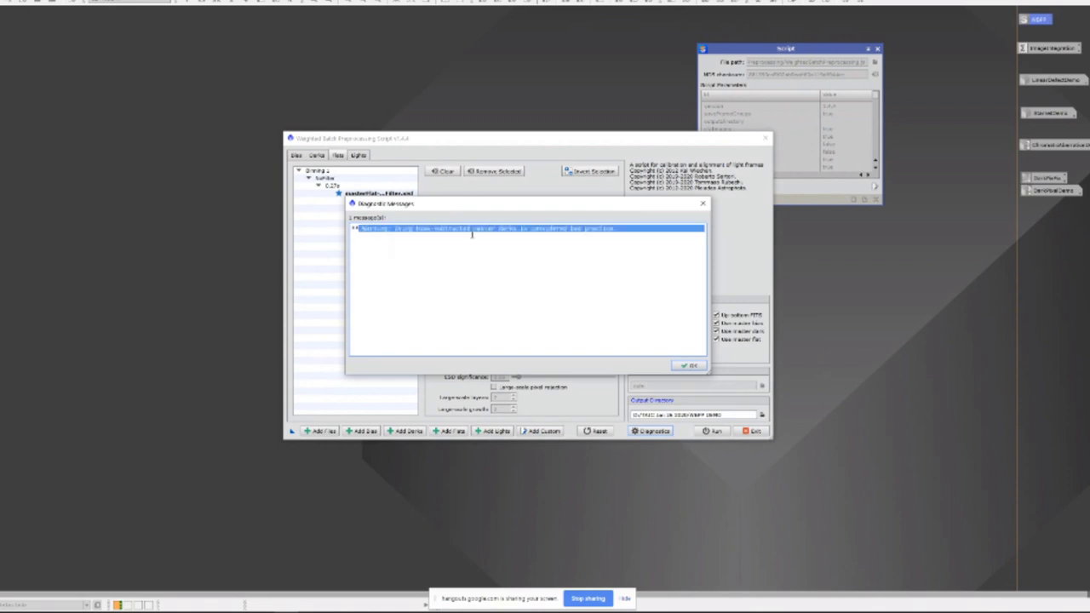
pyautogui.click(691, 366)
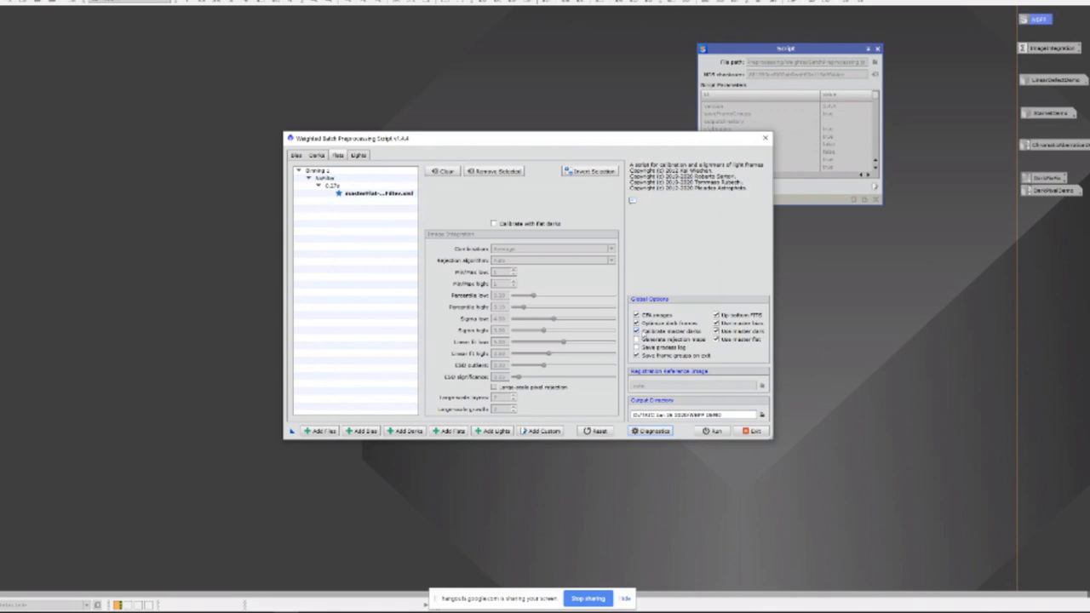
pyautogui.click(651, 433)
pyautogui.click(528, 305)
# Step: Run batch preprocessing, writing calibrated light frames into WBPP DEMO
pyautogui.click(715, 431)
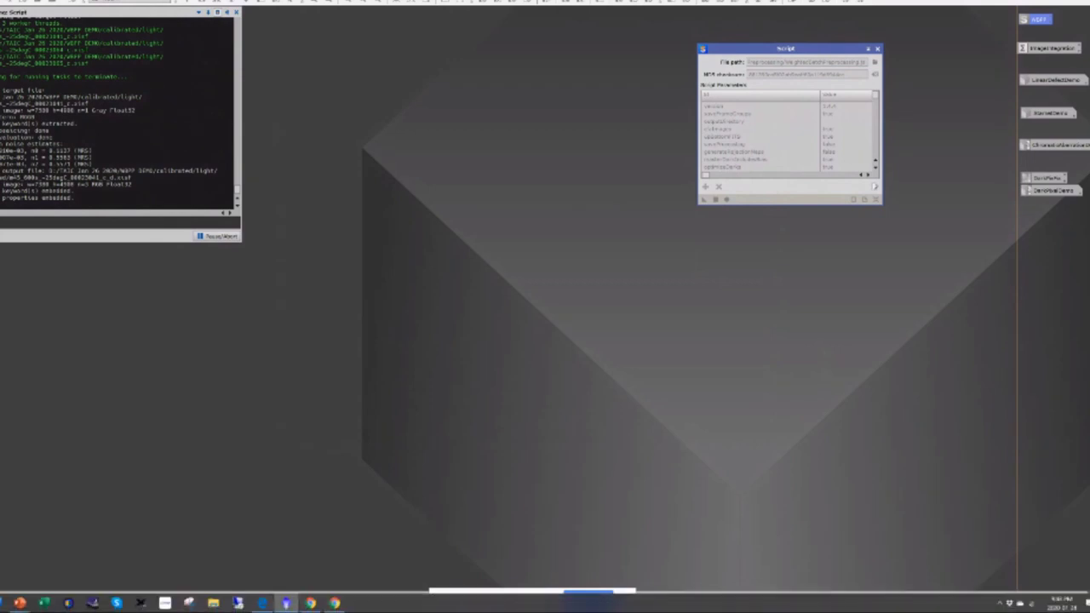
# Step: Launch Windows Magnifier from Start search and zoom the screen to 150%
pyautogui.press('super')
pyautogui.write('mag')
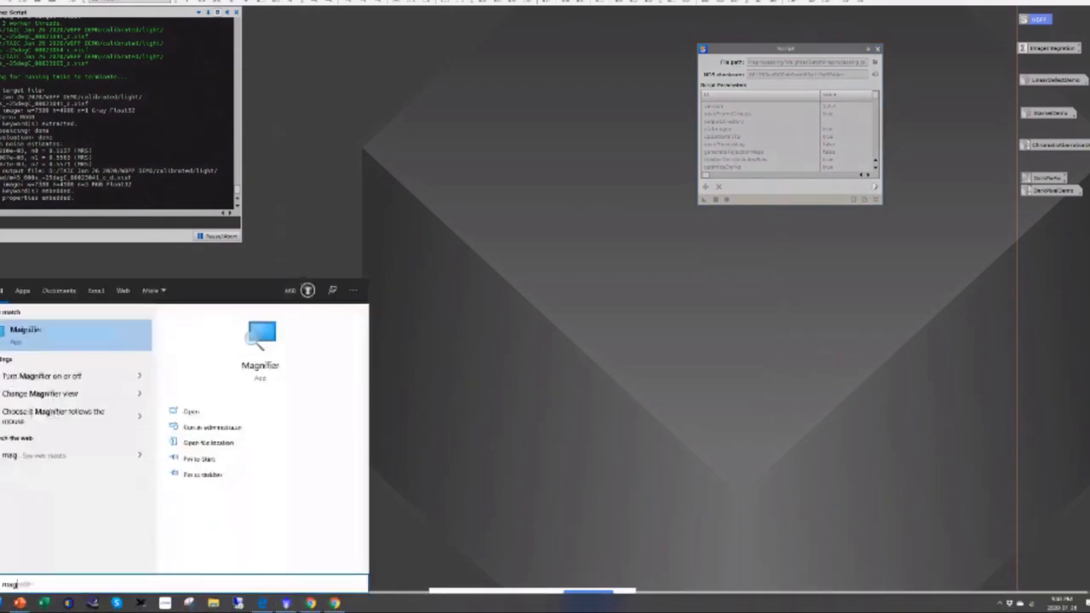
pyautogui.press('Return')
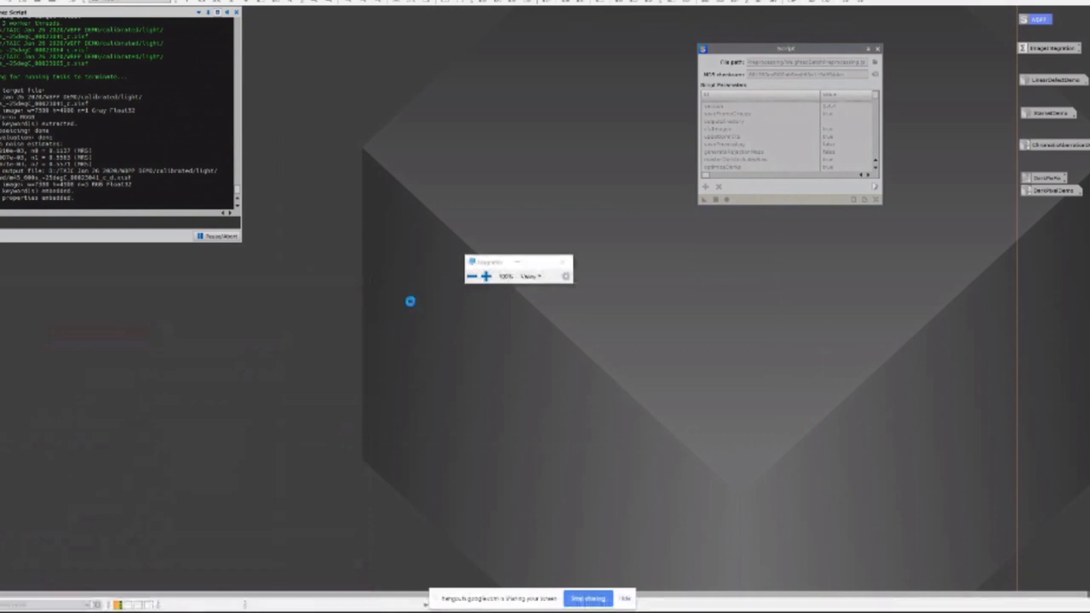
pyautogui.click(486, 277)
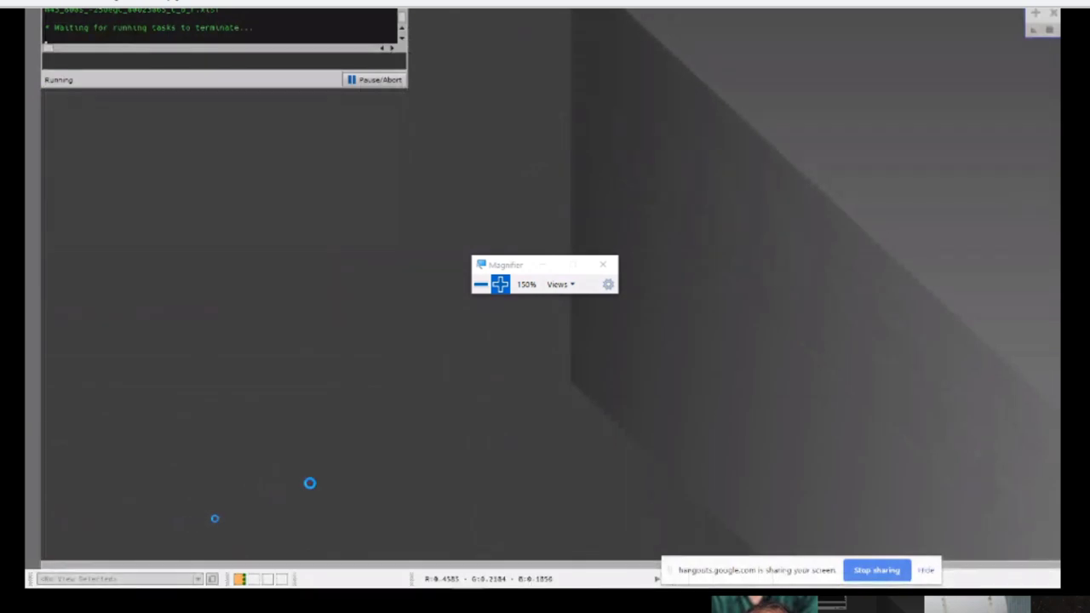
# Step: Zoom the Magnifier back out to normal screen size
pyautogui.click(481, 284)
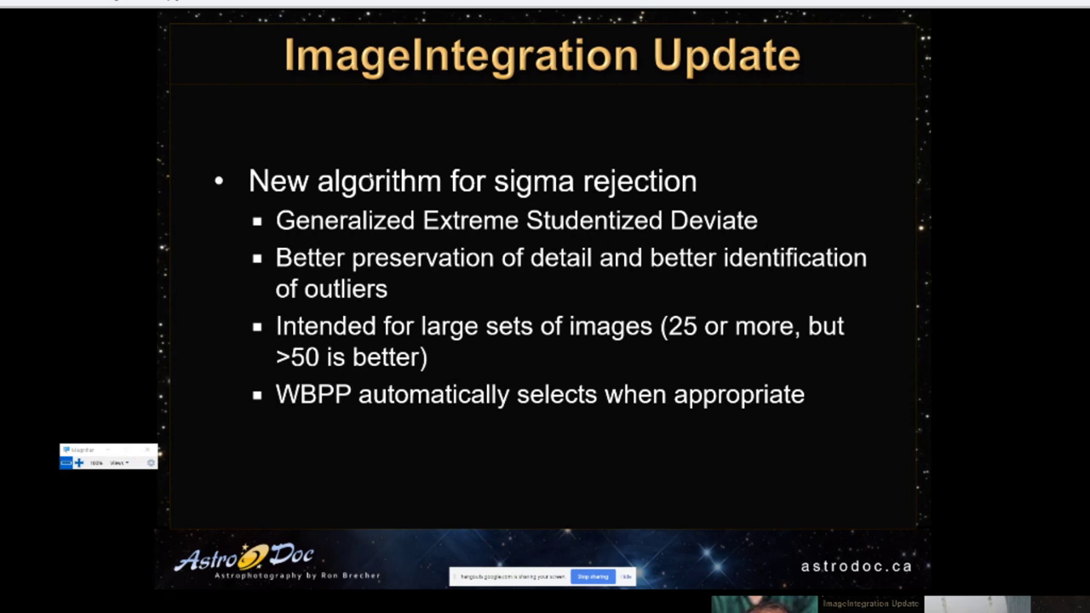
# Step: Return to PixInsight and scroll through the finished run's Smart Report
pyautogui.hotkey('alt', 'Tab')
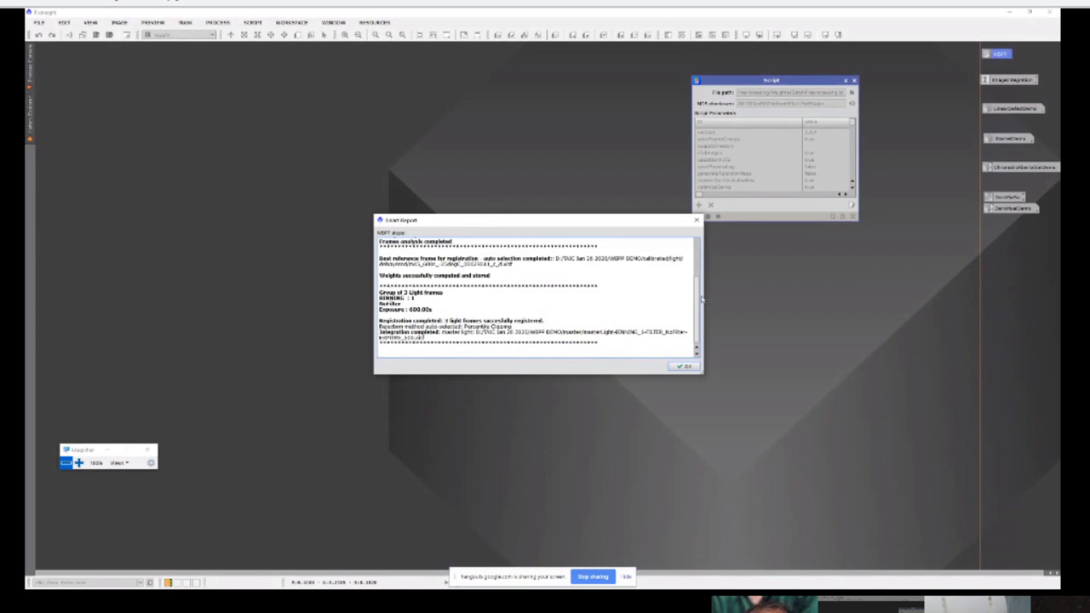
pyautogui.scroll(3, 698, 302)
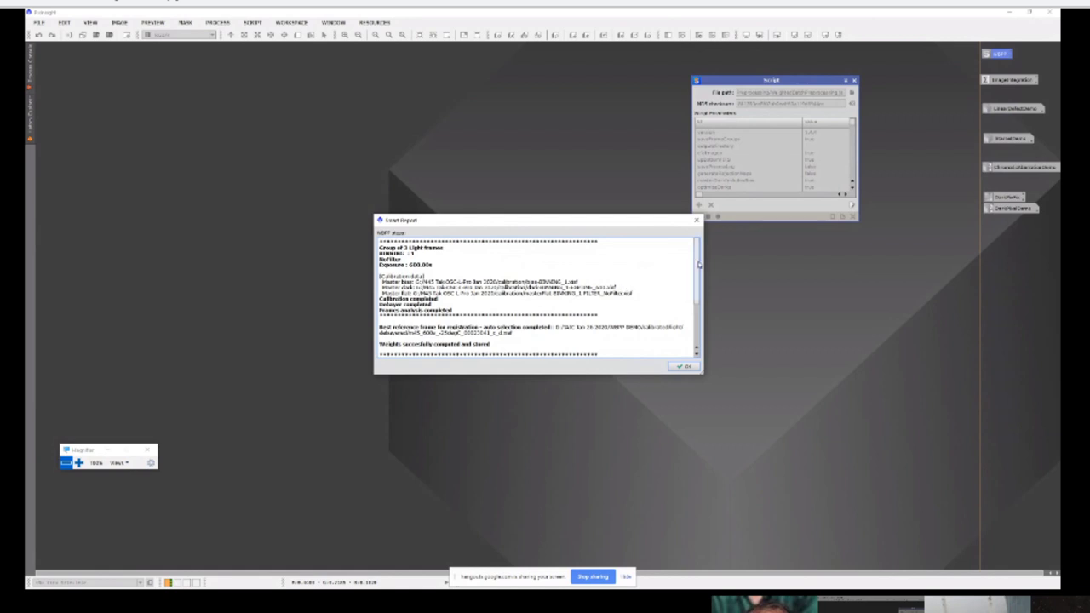
pyautogui.moveTo(698, 265); pyautogui.dragTo(702, 312)
pyautogui.moveTo(606, 345); pyautogui.dragTo(465, 209)
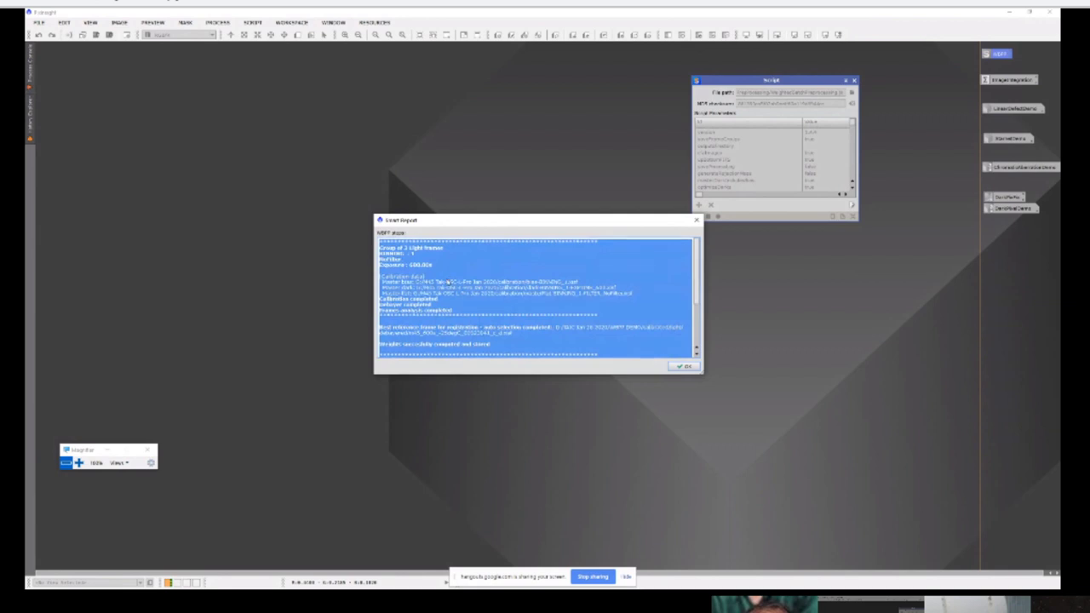
# Step: Close the Smart Report, untick Save process log, and exit the batch preprocessing script
pyautogui.click(686, 366)
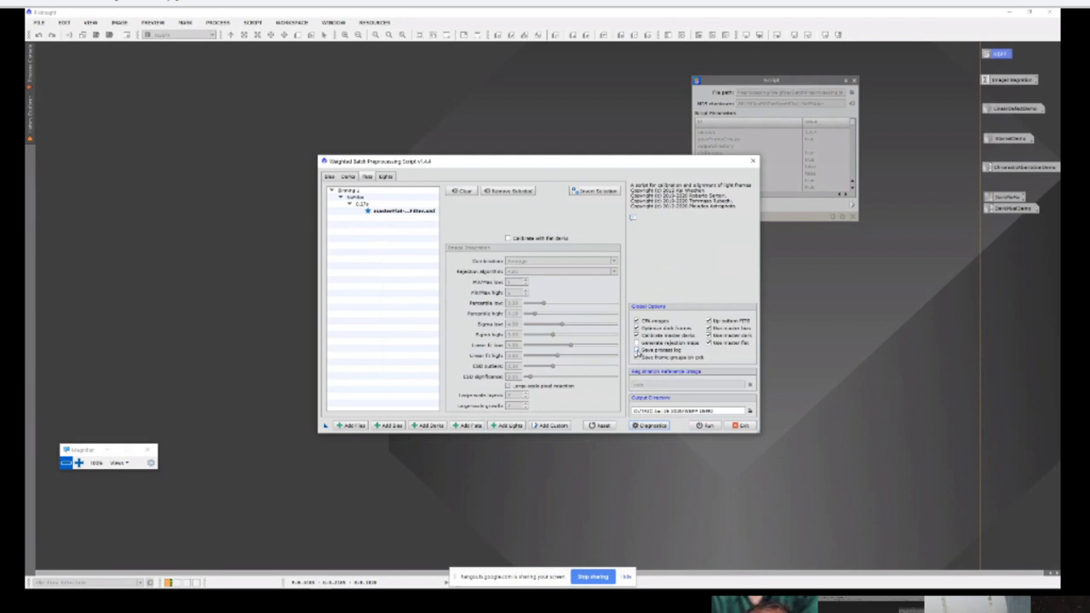
pyautogui.click(637, 351)
pyautogui.click(737, 425)
pyautogui.click(517, 311)
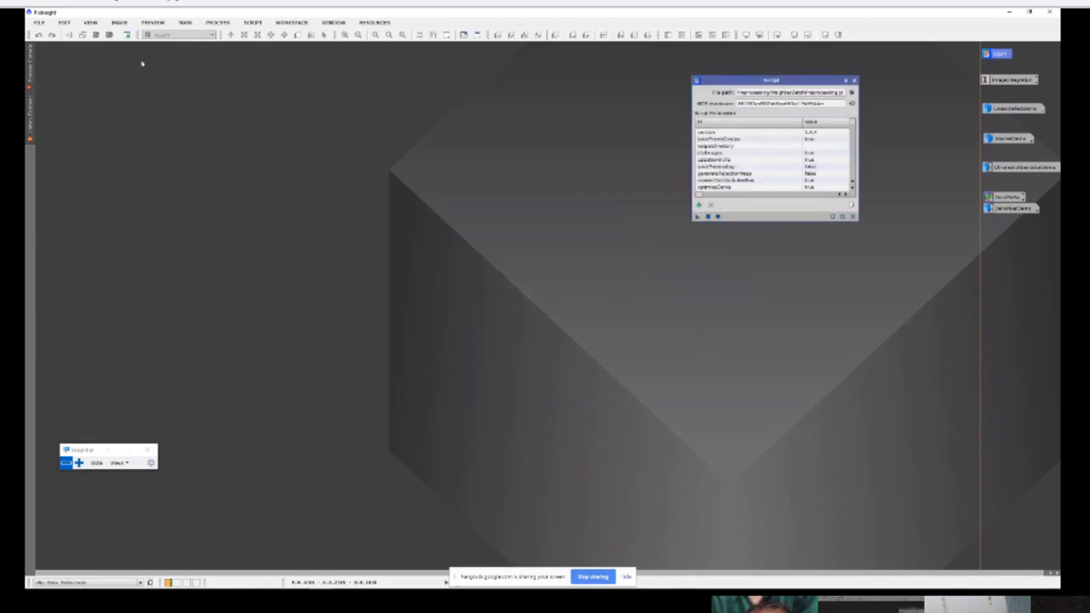
# Step: Start opening an image and look inside WBPP DEMO's calibrated light folder
pyautogui.click(39, 22)
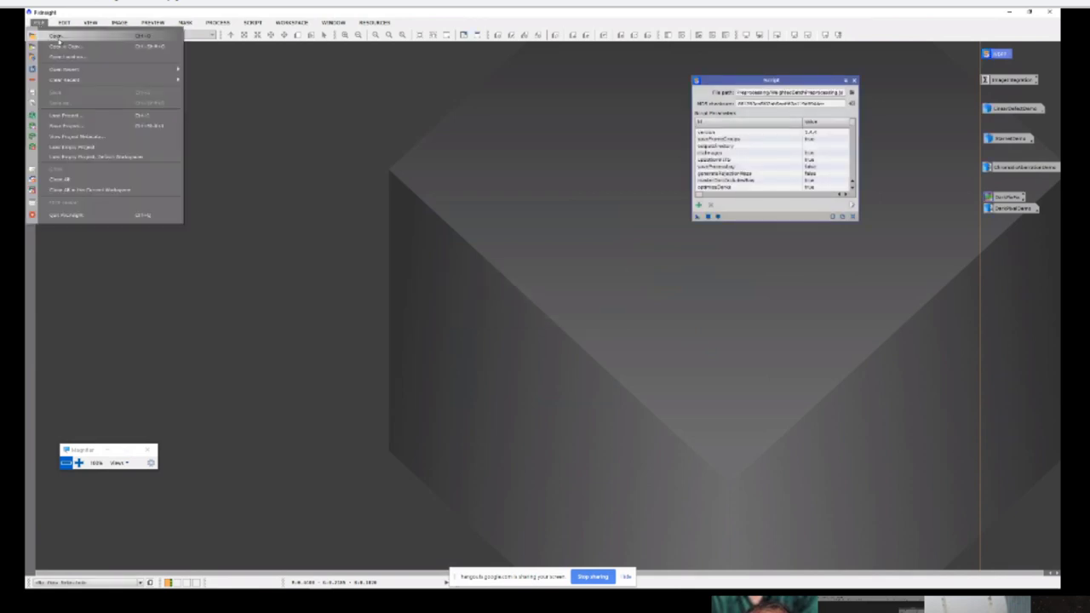
pyautogui.click(57, 37)
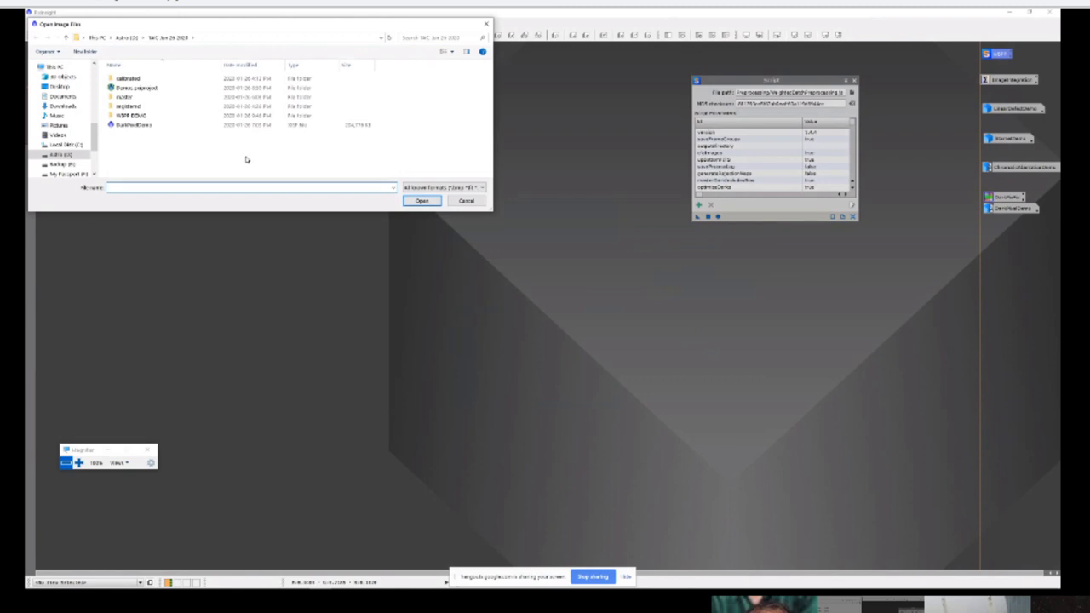
pyautogui.doubleClick(145, 116)
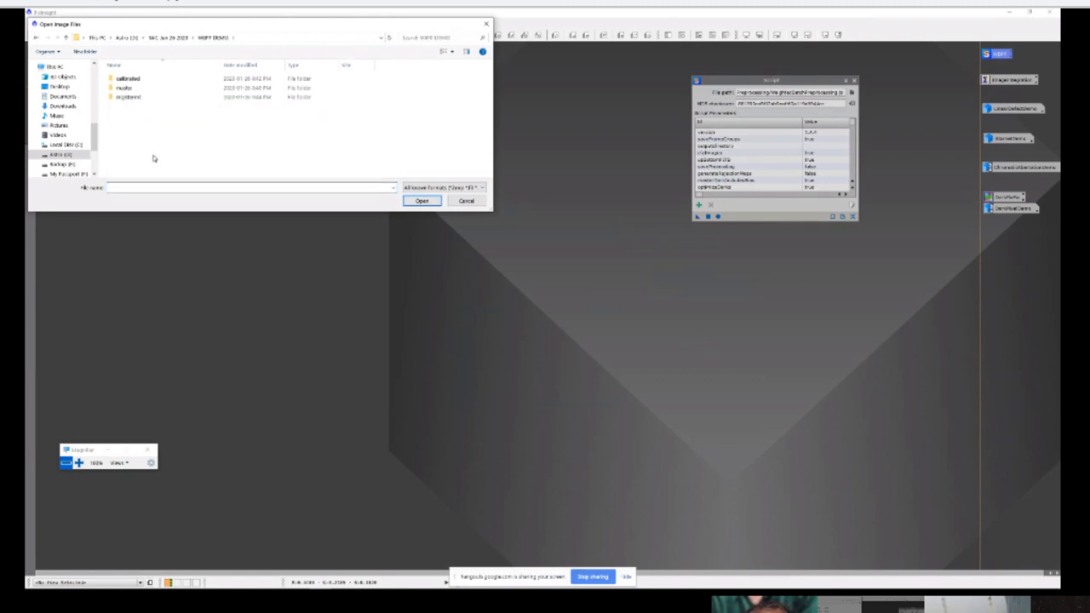
pyautogui.click(137, 82)
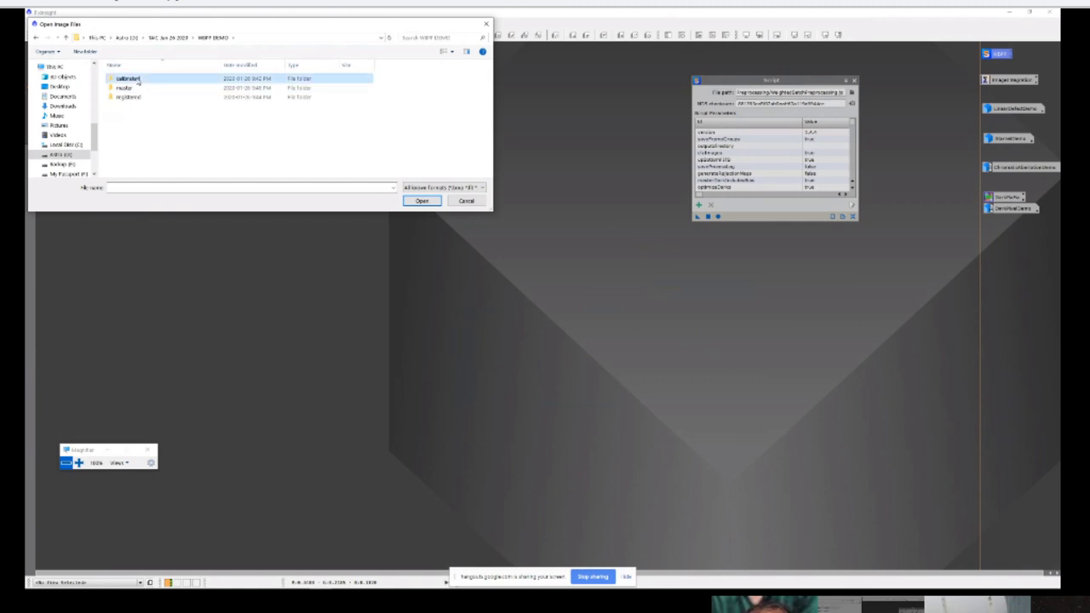
pyautogui.doubleClick(137, 81)
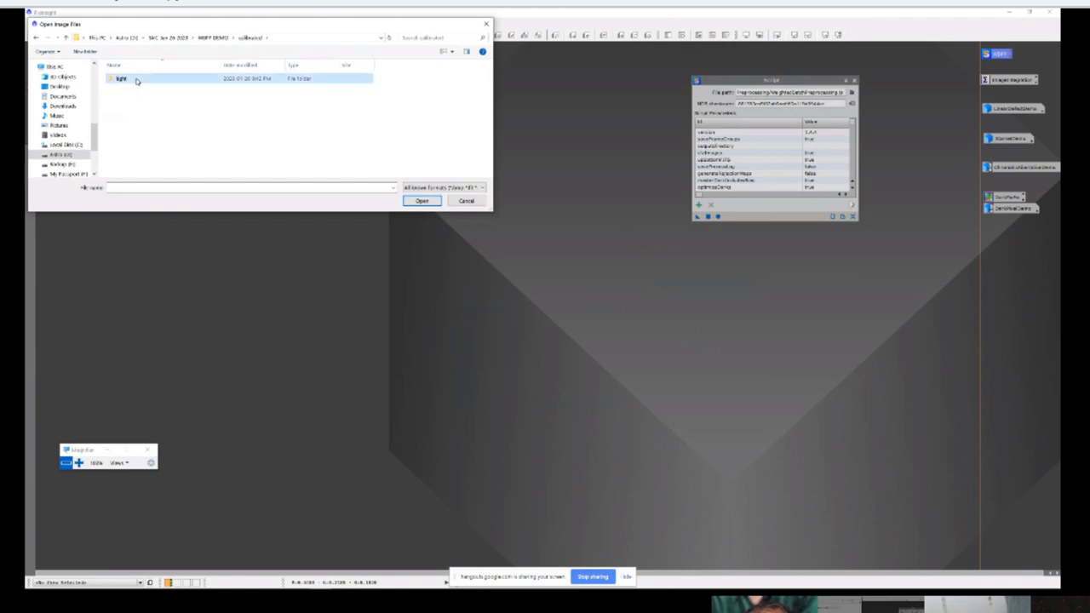
pyautogui.doubleClick(136, 81)
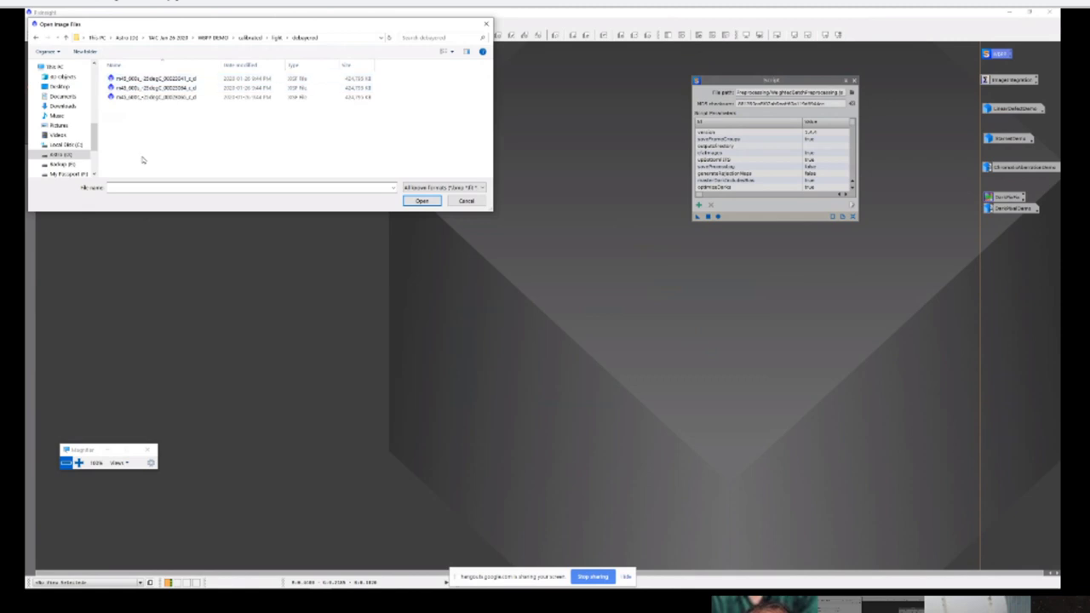
# Step: Check the registered NoFilter folder, then go into WBPP DEMO's master folder
pyautogui.click(211, 37)
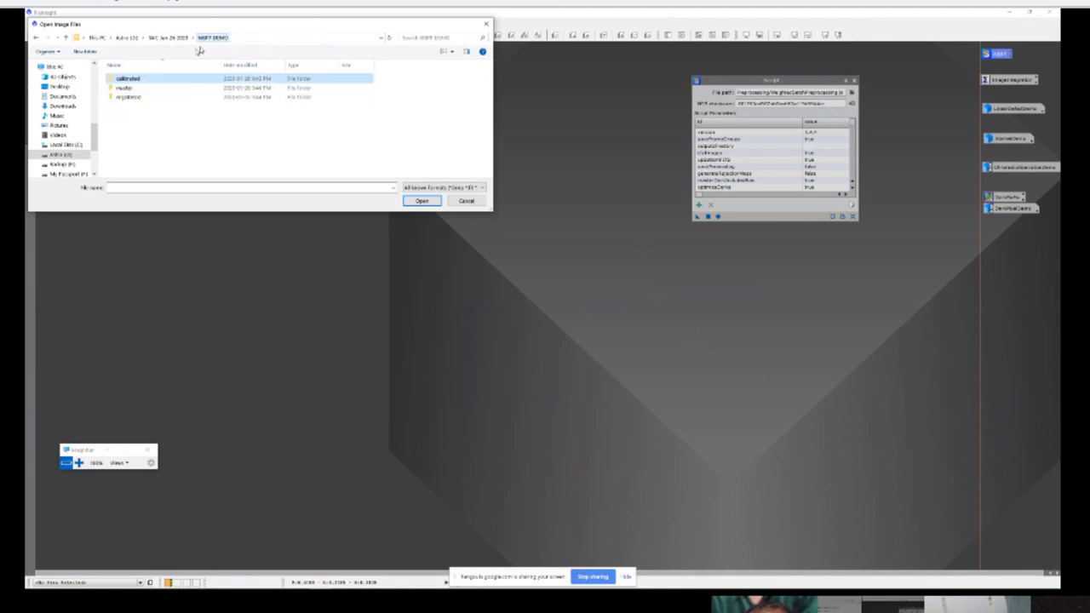
pyautogui.doubleClick(126, 97)
pyautogui.doubleClick(123, 78)
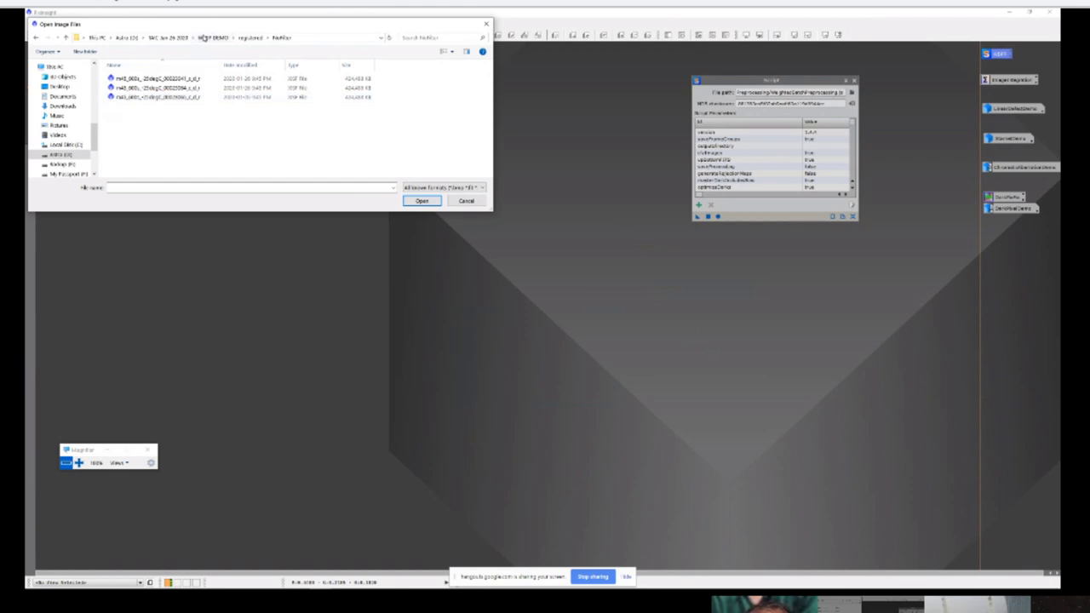
pyautogui.click(213, 38)
pyautogui.click(130, 88)
pyautogui.doubleClick(130, 88)
# Step: Open the master light, STF auto-stretch it to reveal the Pleiades, then close it
pyautogui.doubleClick(132, 78)
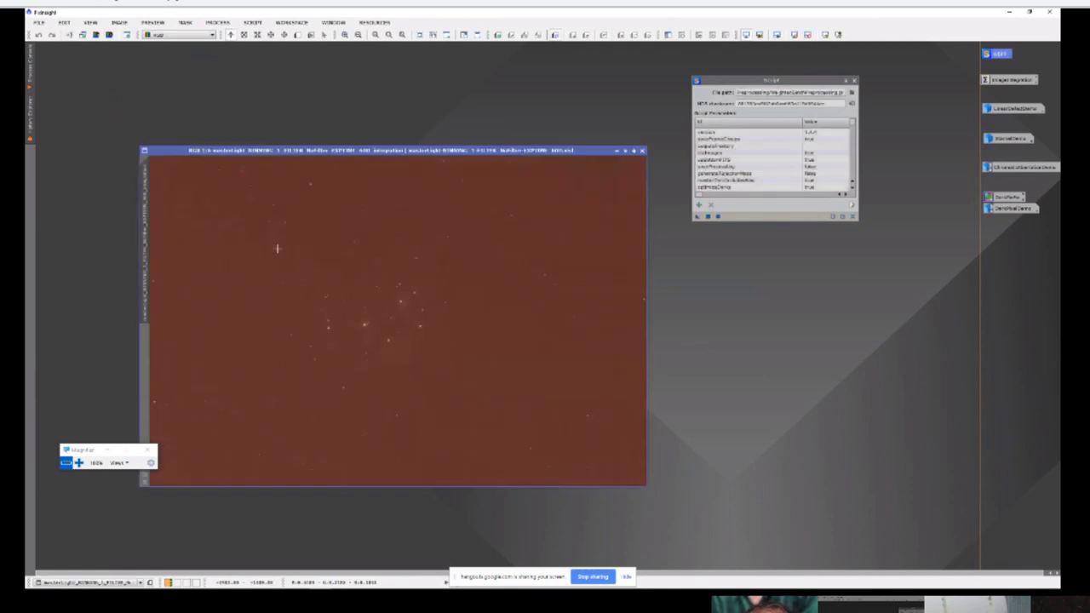
pyautogui.click(838, 35)
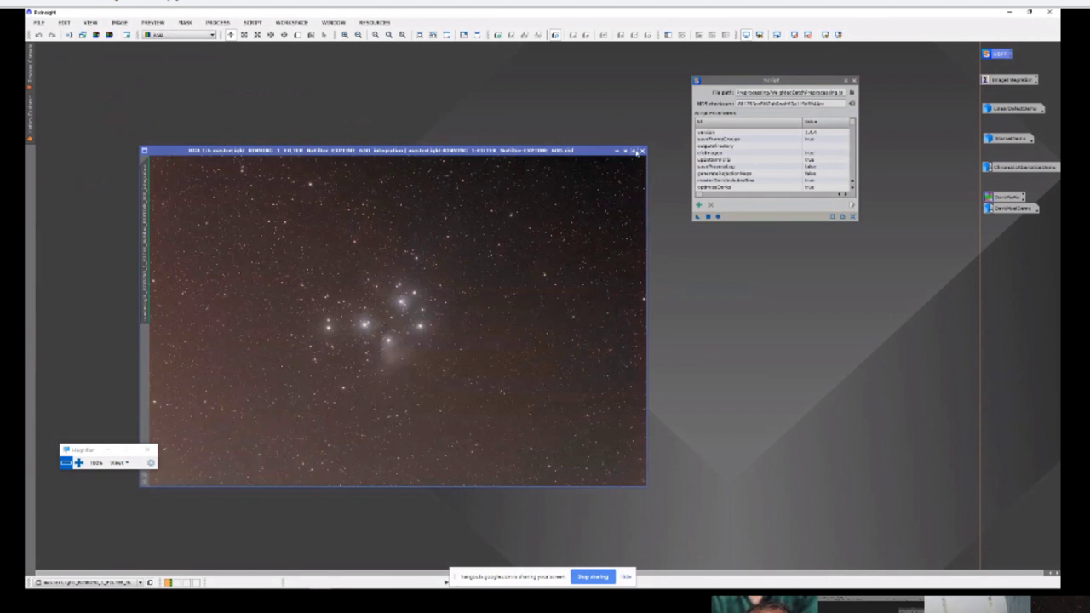
pyautogui.click(642, 150)
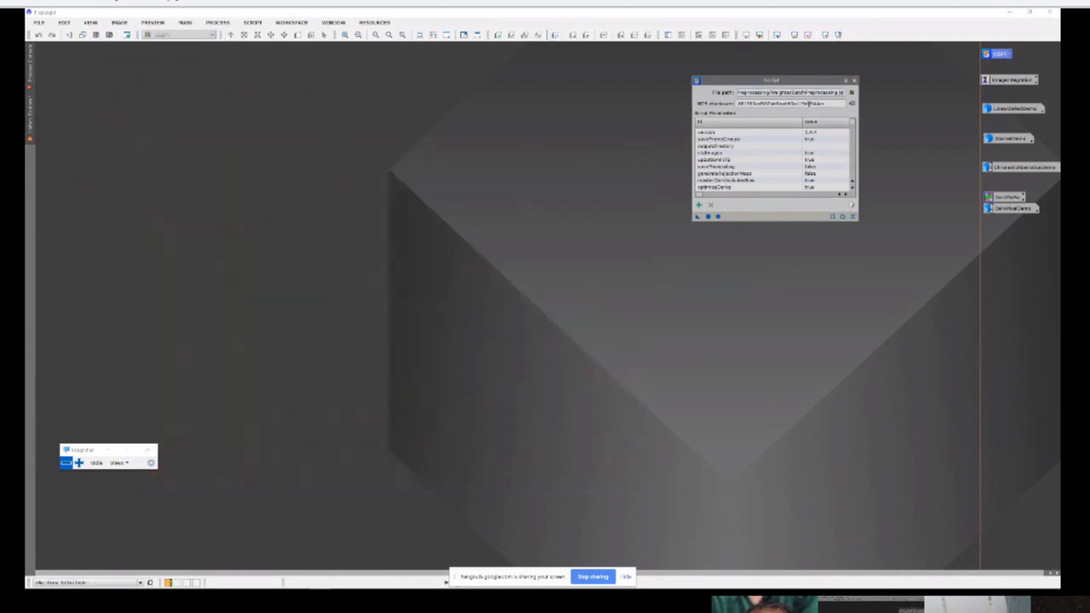
# Step: Close the Script window and briefly switch away before returning to PixInsight
pyautogui.click(854, 81)
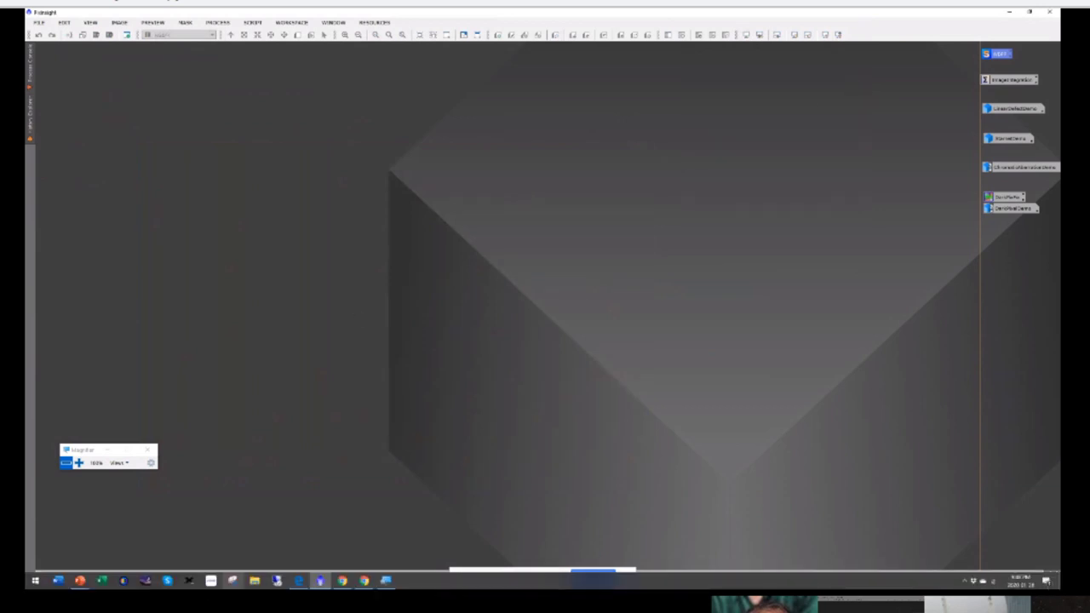
pyautogui.hotkey('alt', 'Tab')
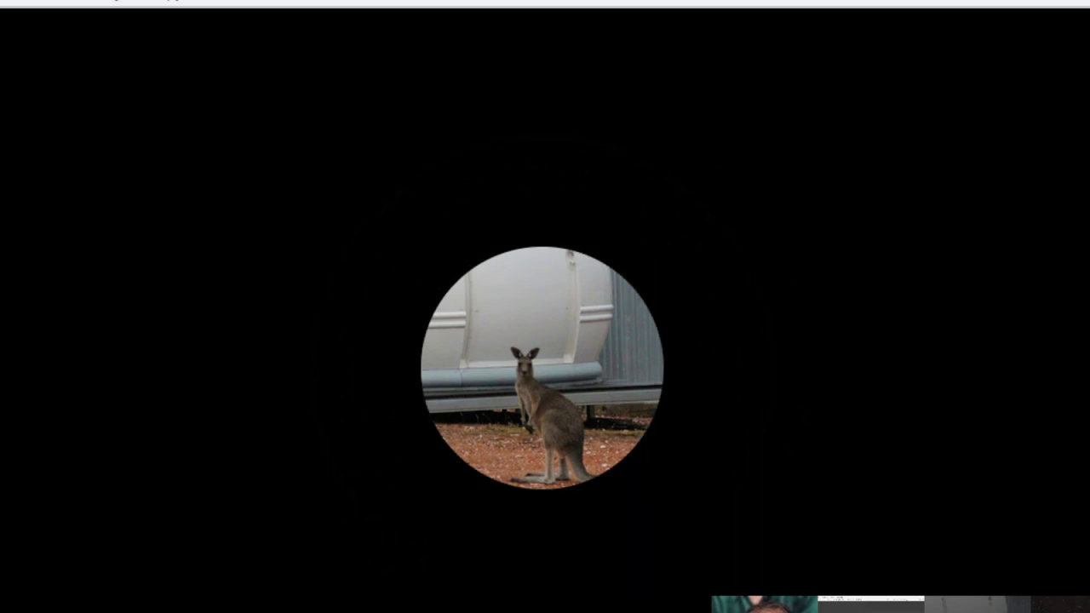
pyautogui.hotkey('alt', 'Tab')
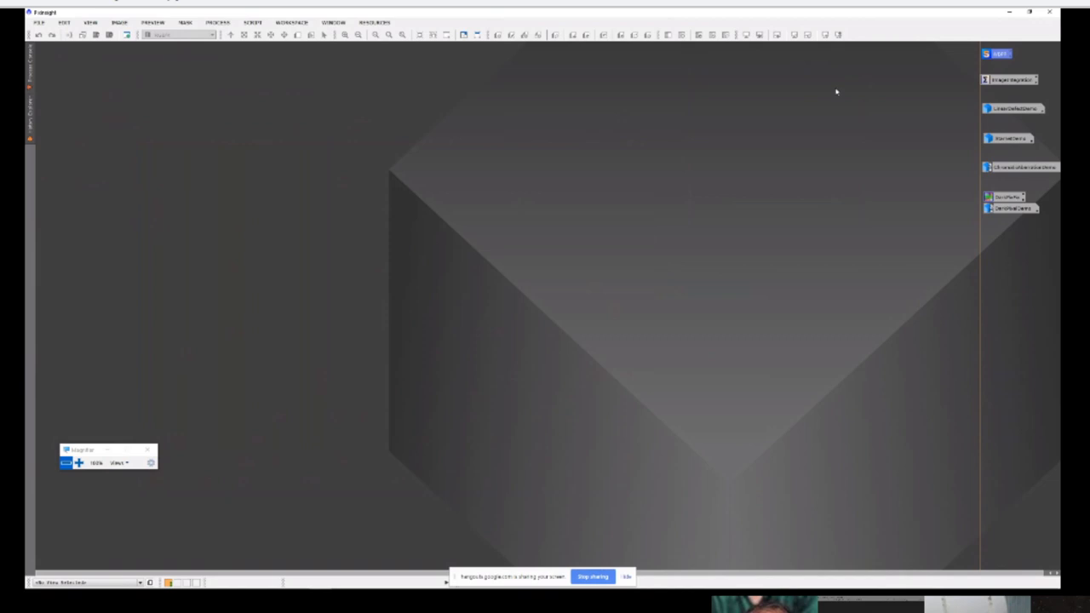
# Step: Reopen the saved WBPP setup, set exposure tolerance 500, enable Calibrate only, inspect the merged group
pyautogui.doubleClick(1000, 54)
pyautogui.moveTo(699, 216); pyautogui.dragTo(600, 293)
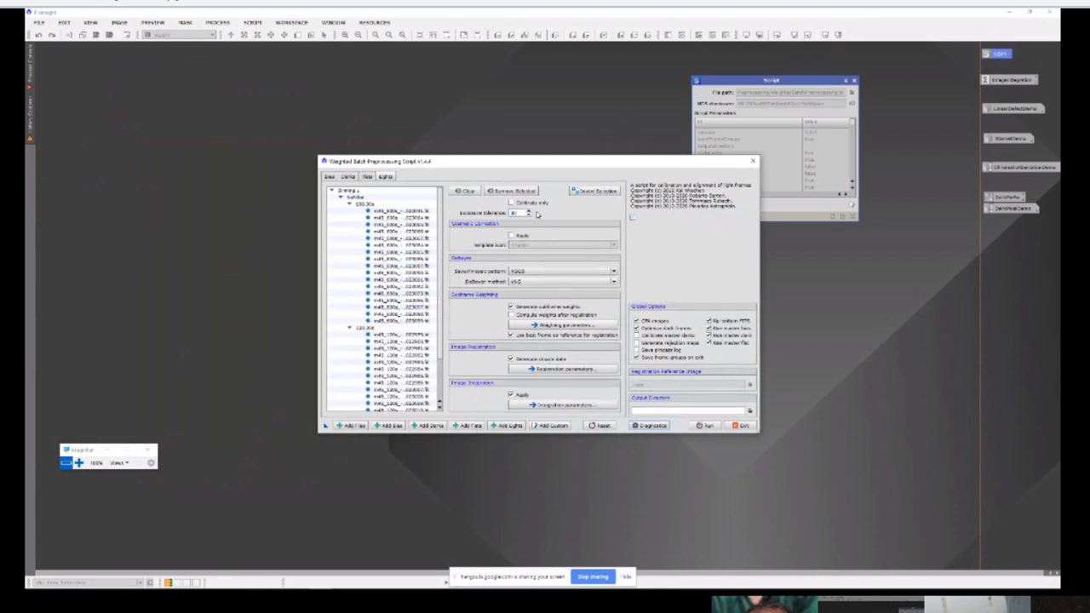
pyautogui.write('500')
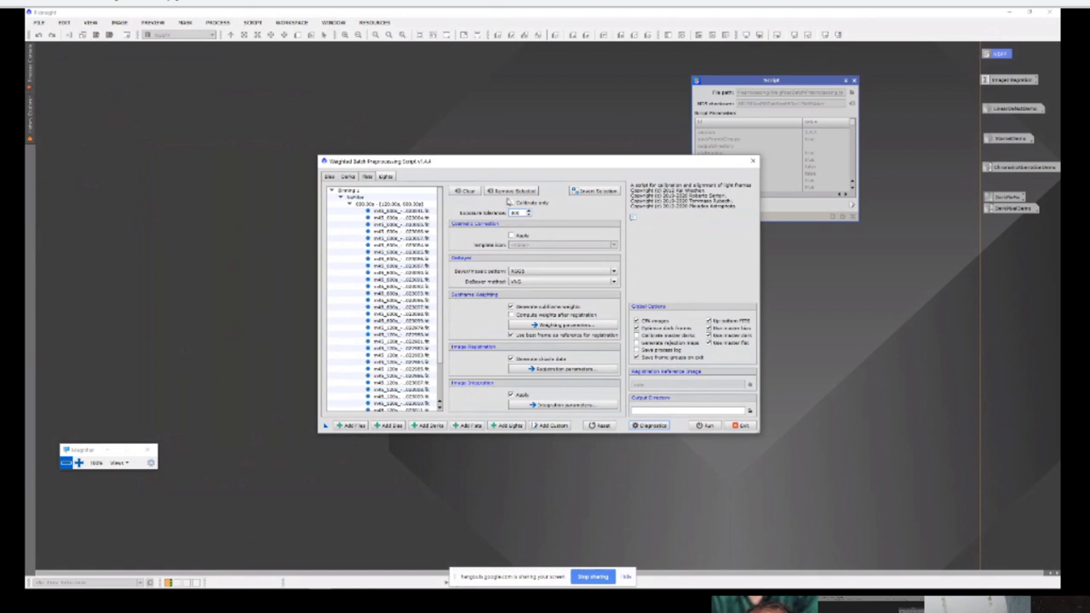
pyautogui.click(512, 203)
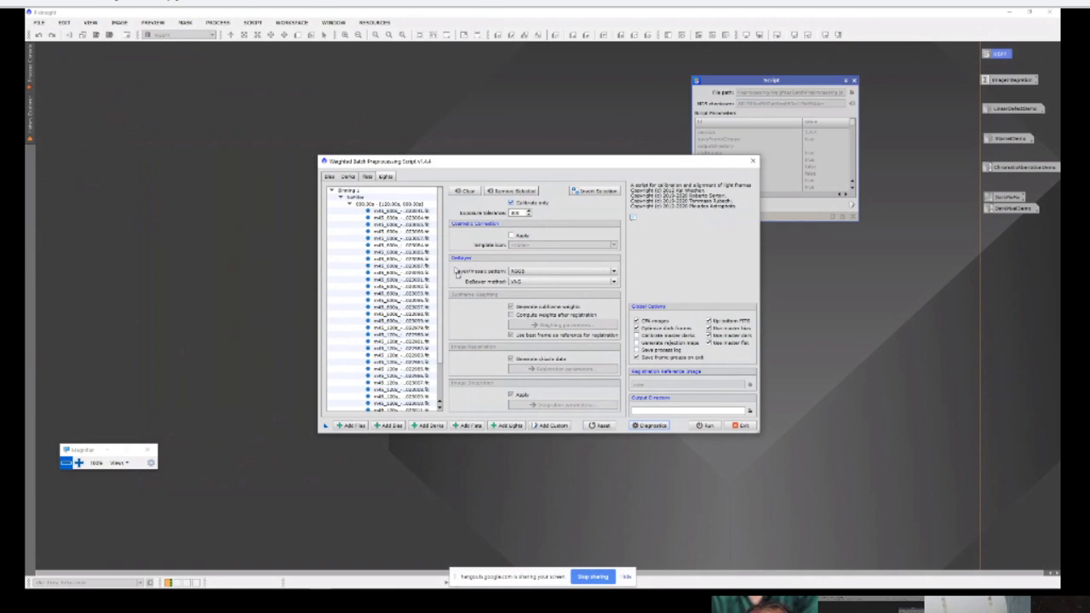
pyautogui.click(381, 205)
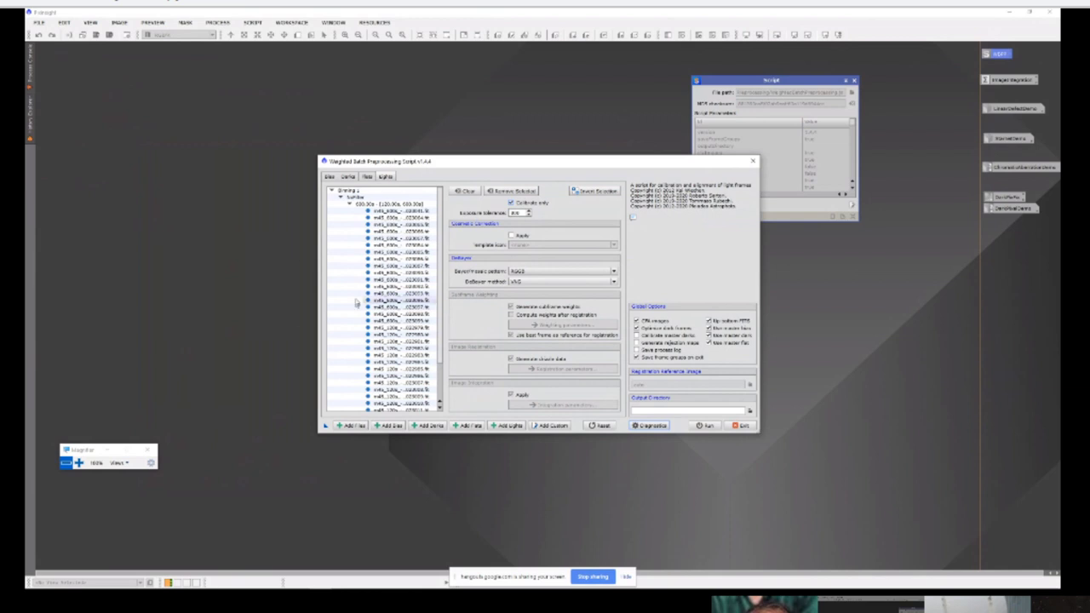
pyautogui.click(363, 219)
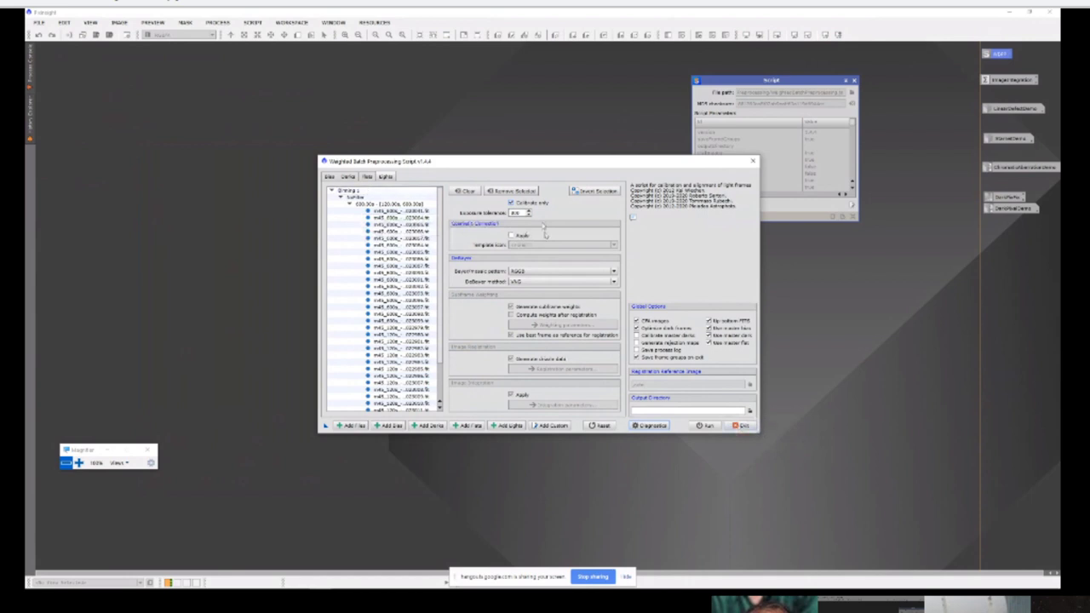
# Step: Clear all light frames and look over the Flats, Darks and Bias pages
pyautogui.click(461, 191)
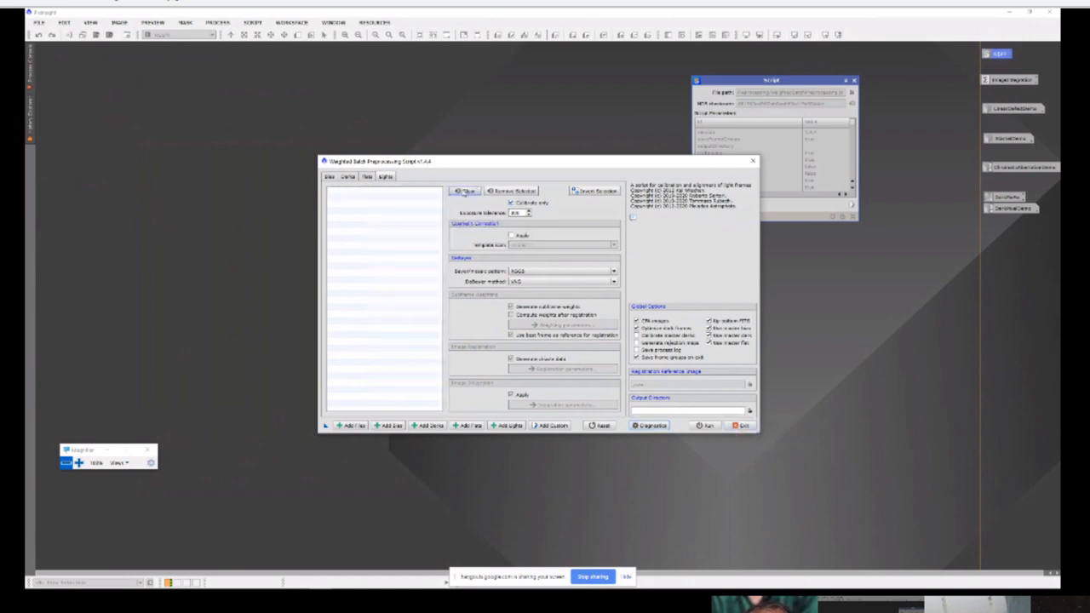
pyautogui.click(367, 177)
pyautogui.click(347, 177)
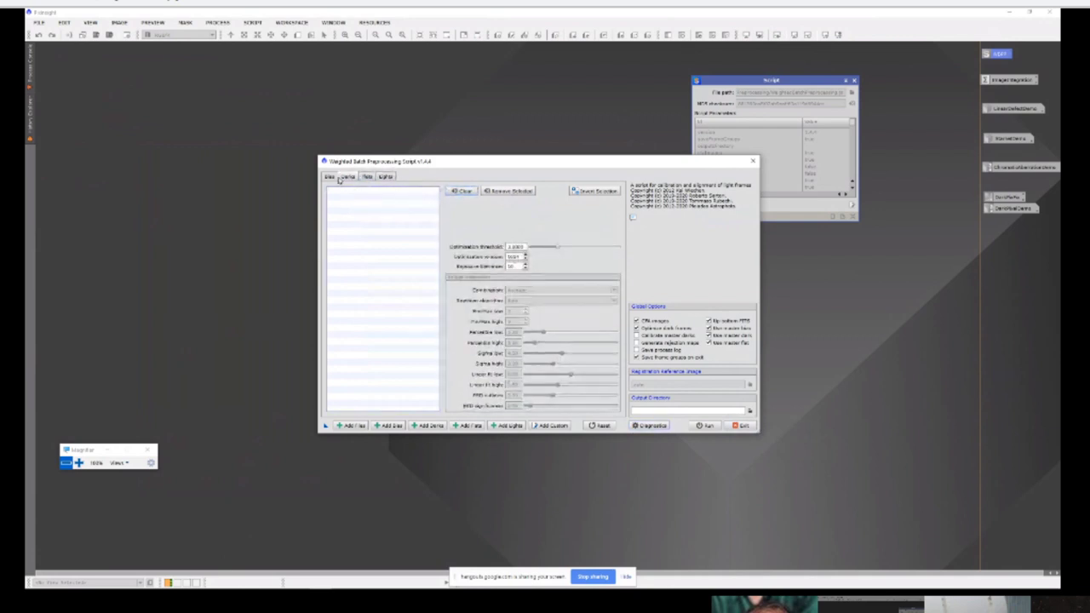
pyautogui.click(329, 177)
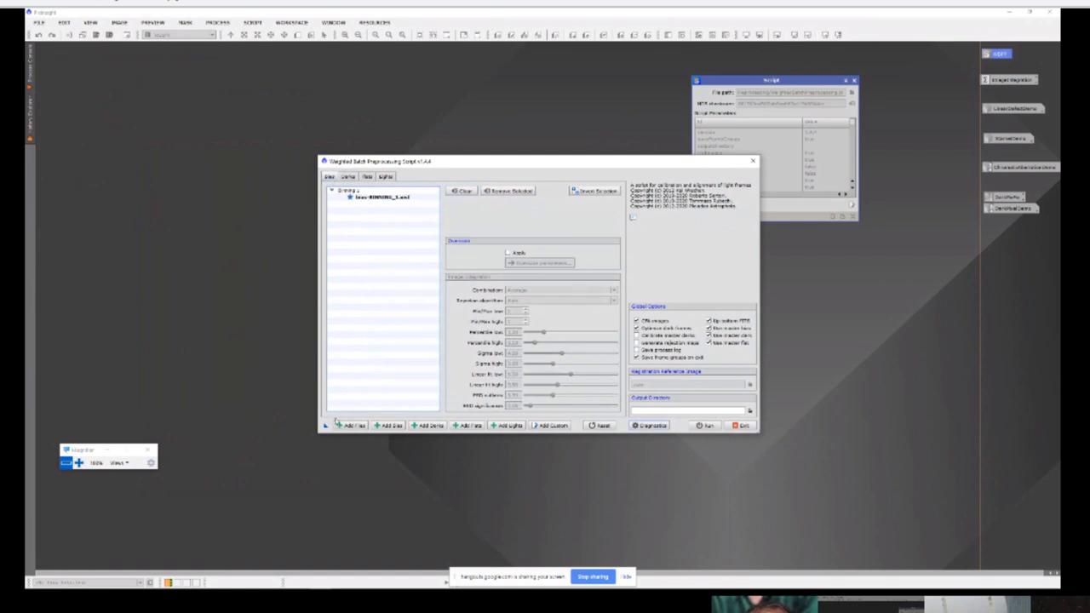
# Step: Add four frames from the calibrated > lights > debayered folder
pyautogui.click(350, 426)
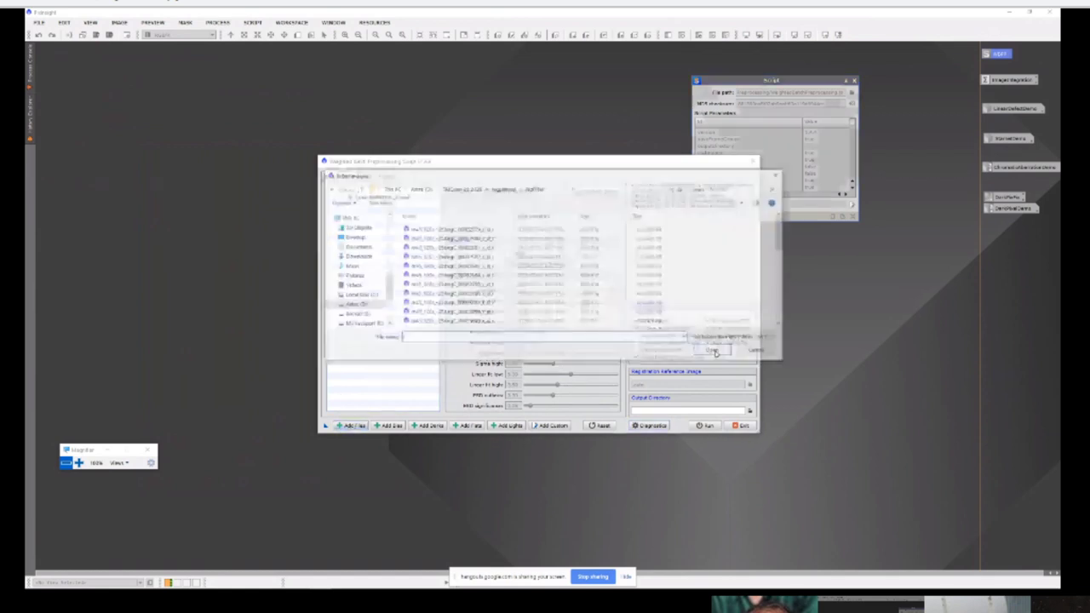
pyautogui.click(462, 188)
pyautogui.doubleClick(424, 230)
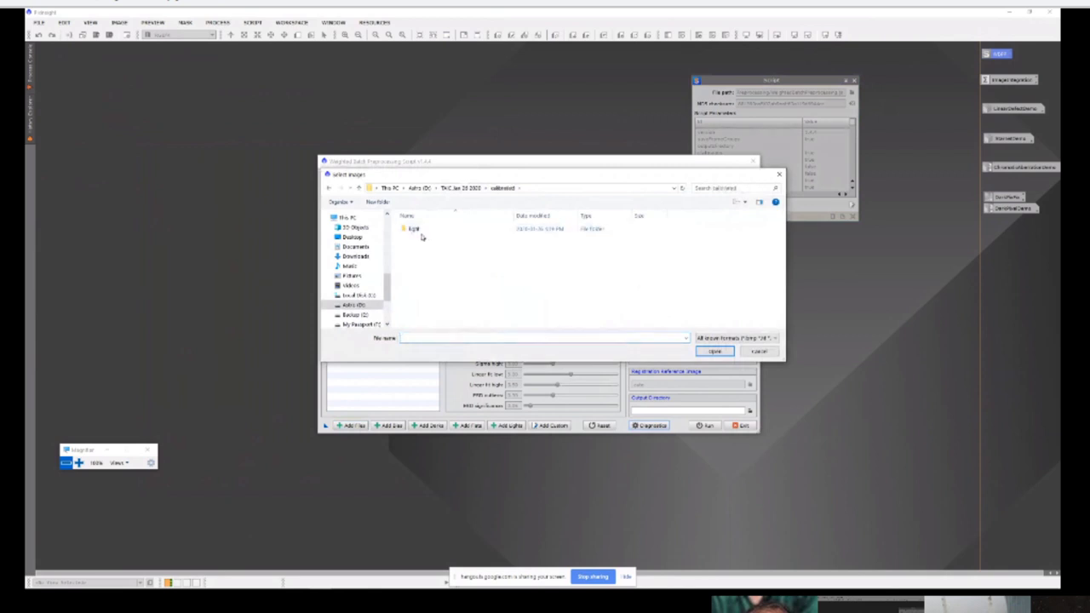
pyautogui.doubleClick(414, 229)
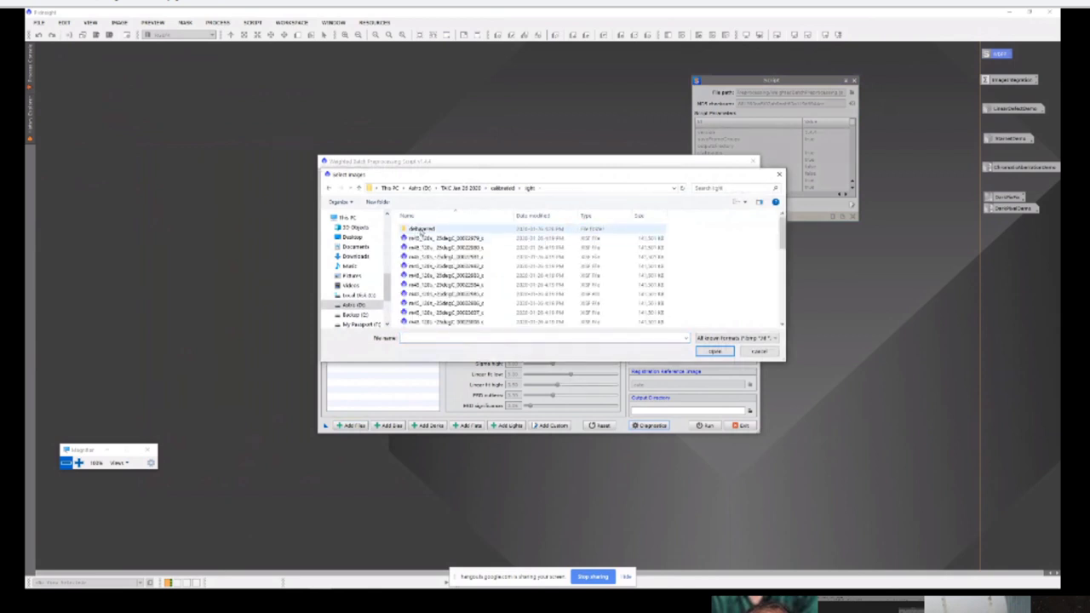
pyautogui.doubleClick(419, 230)
pyautogui.click(425, 229)
pyautogui.keyDown('shift'); pyautogui.click(428, 247); pyautogui.keyUp('shift')
pyautogui.keyDown('shift'); pyautogui.click(430, 256); pyautogui.keyUp('shift')
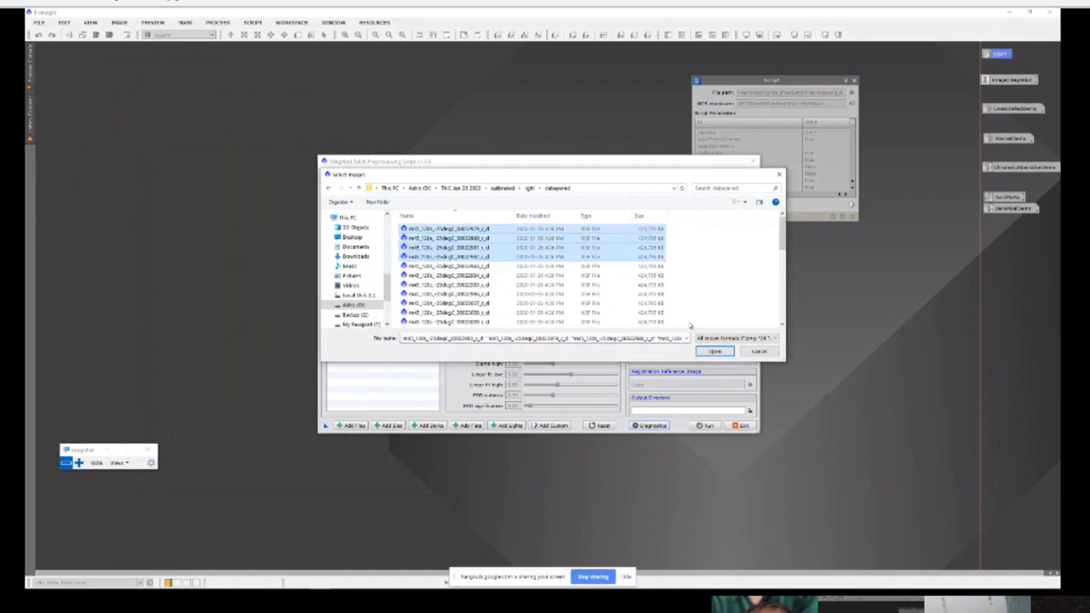
pyautogui.click(712, 350)
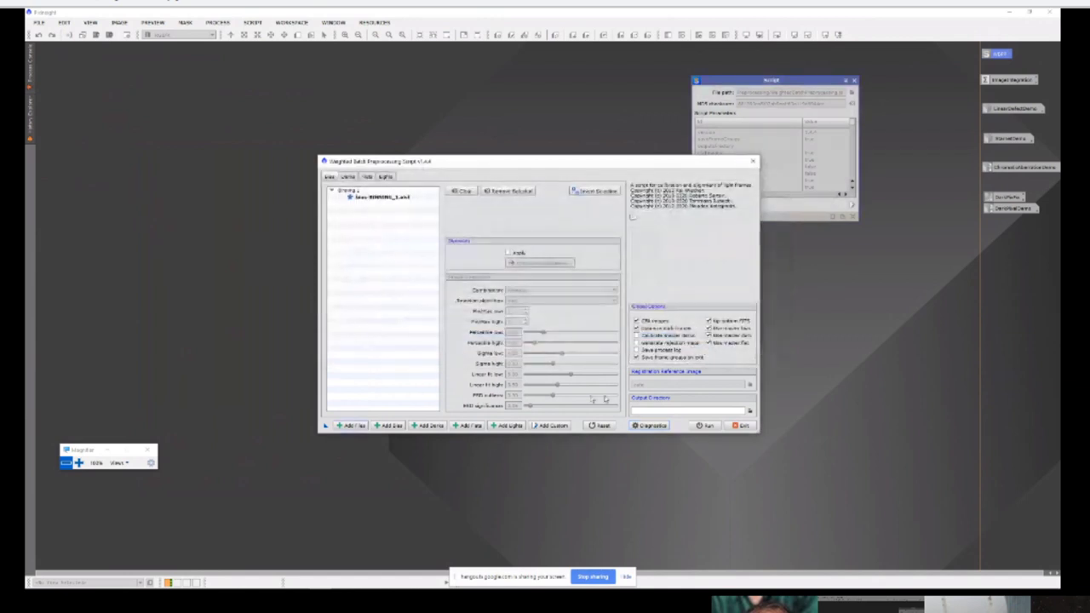
# Step: Review the Diagnostics messages, then clear the bias frame from the list
pyautogui.click(647, 424)
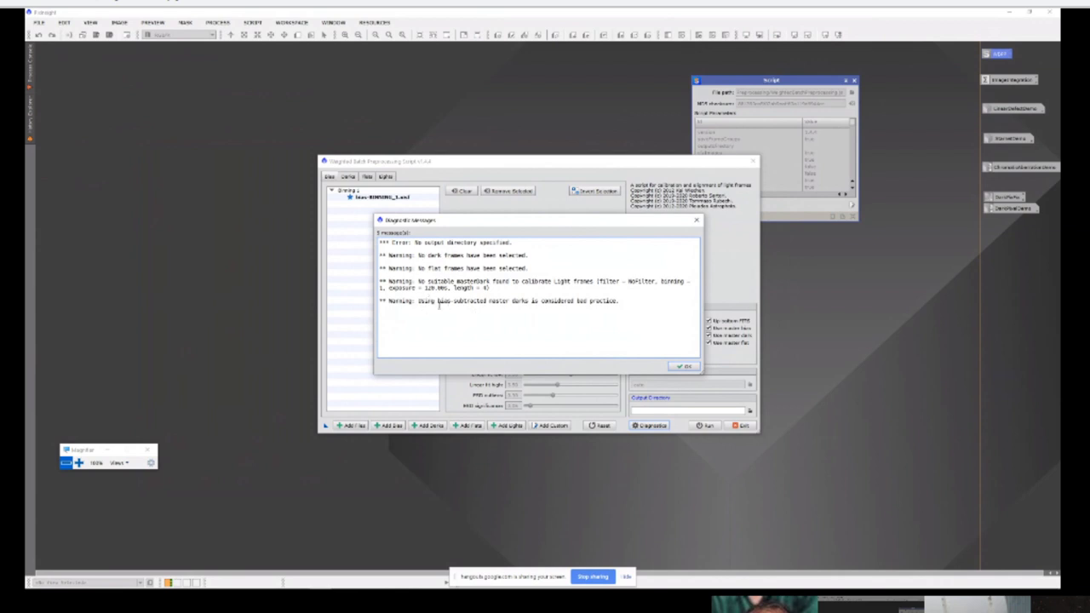
pyautogui.click(690, 368)
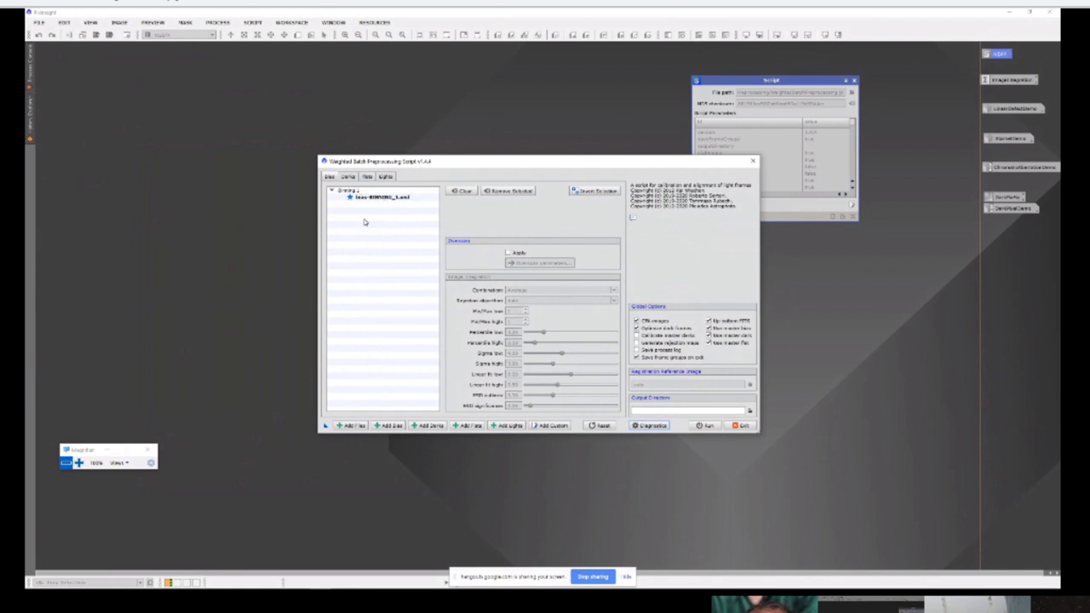
pyautogui.click(456, 193)
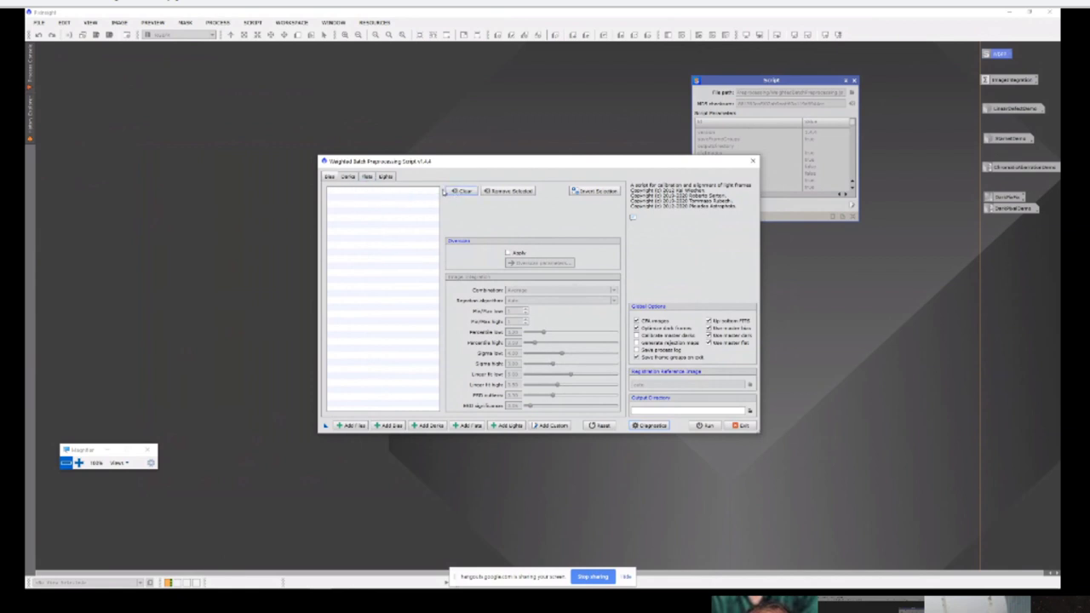
# Step: Step through the Darks, Flats and Bias pages to the Lights list's 600s and 120s groups
pyautogui.click(348, 176)
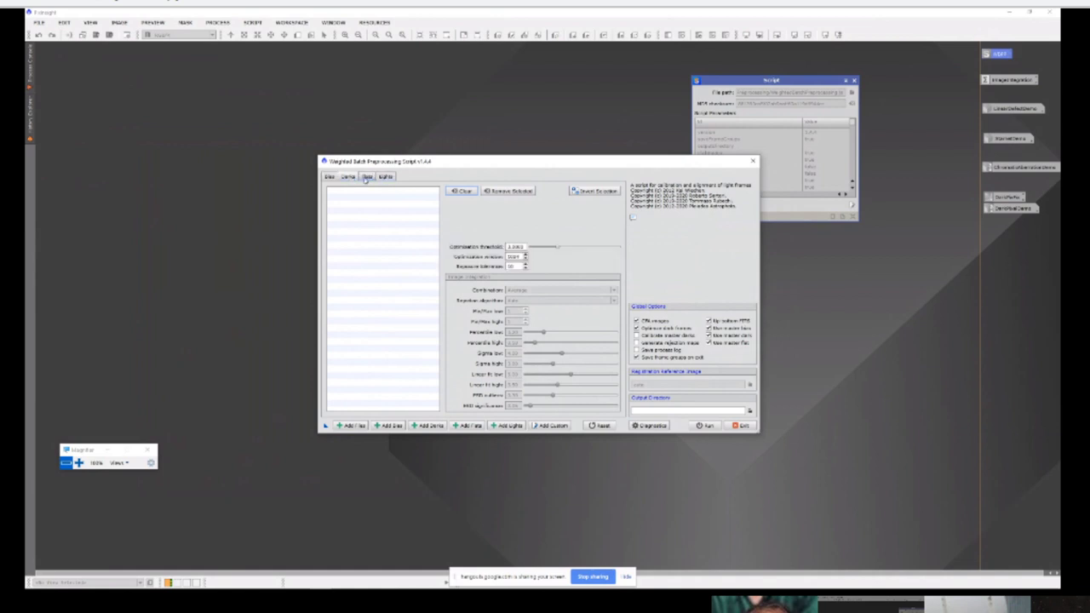
pyautogui.click(367, 176)
pyautogui.click(348, 176)
pyautogui.click(329, 176)
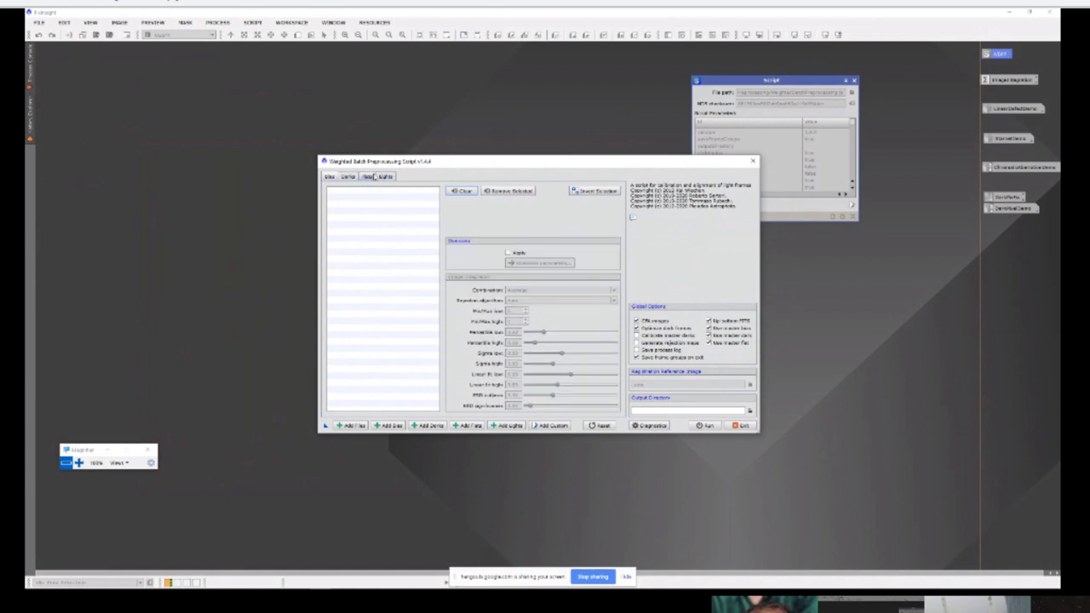
pyautogui.click(384, 176)
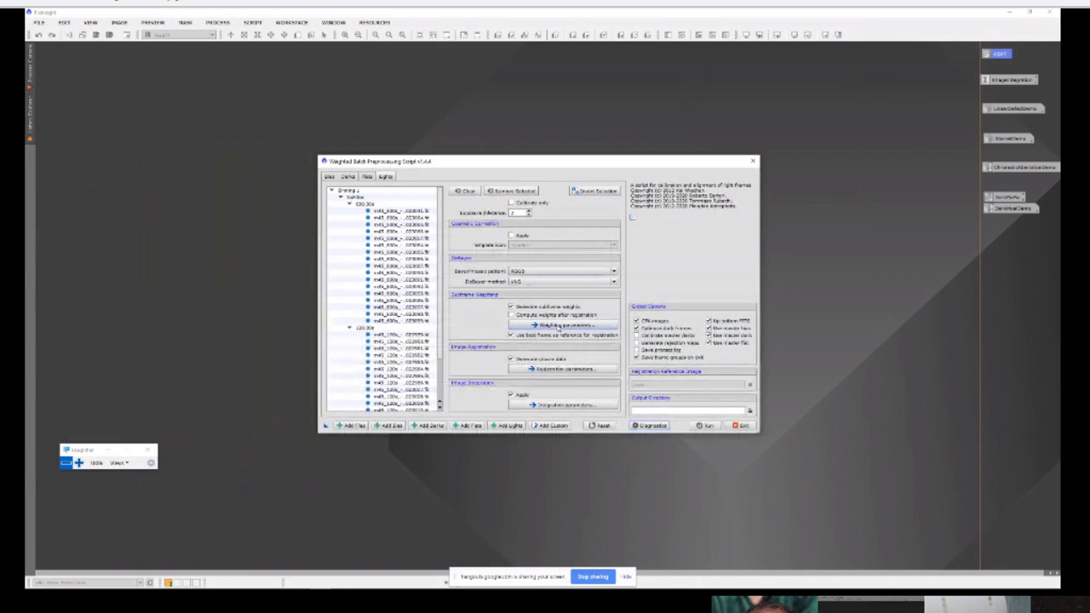
# Step: In the integration parameters, switch rejection from Percentile Clipping to Sigma Clipping (sigma low 4.00, high 3.00)
pyautogui.click(554, 405)
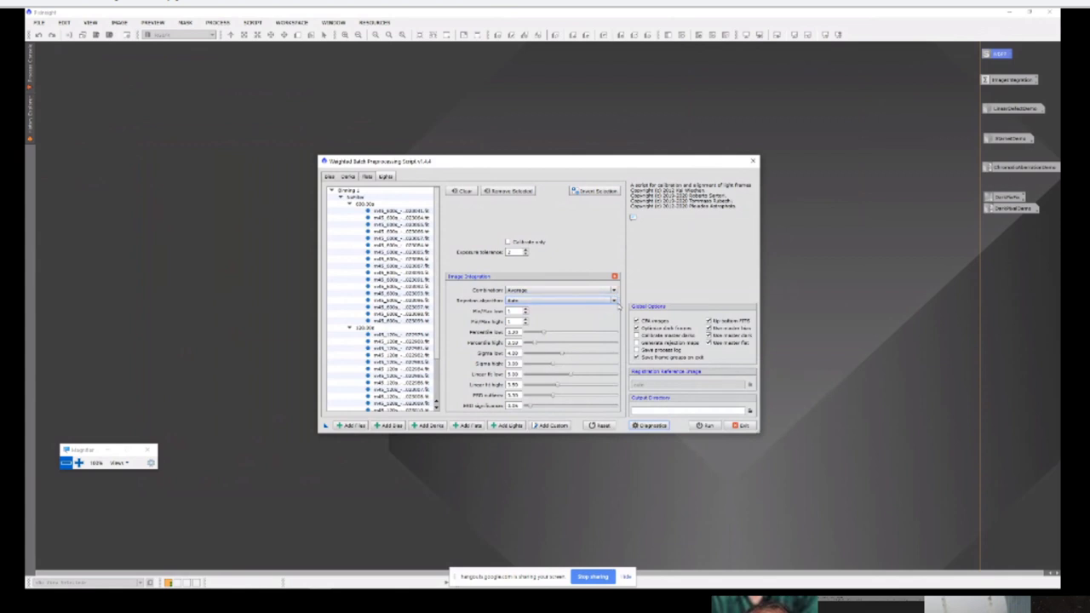
pyautogui.click(612, 301)
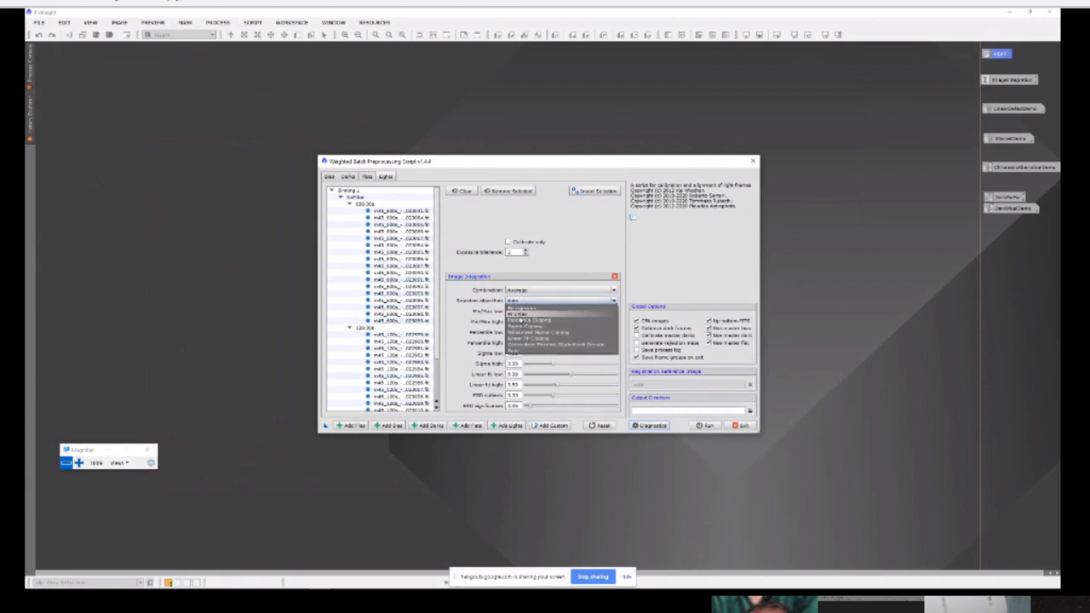
pyautogui.click(523, 320)
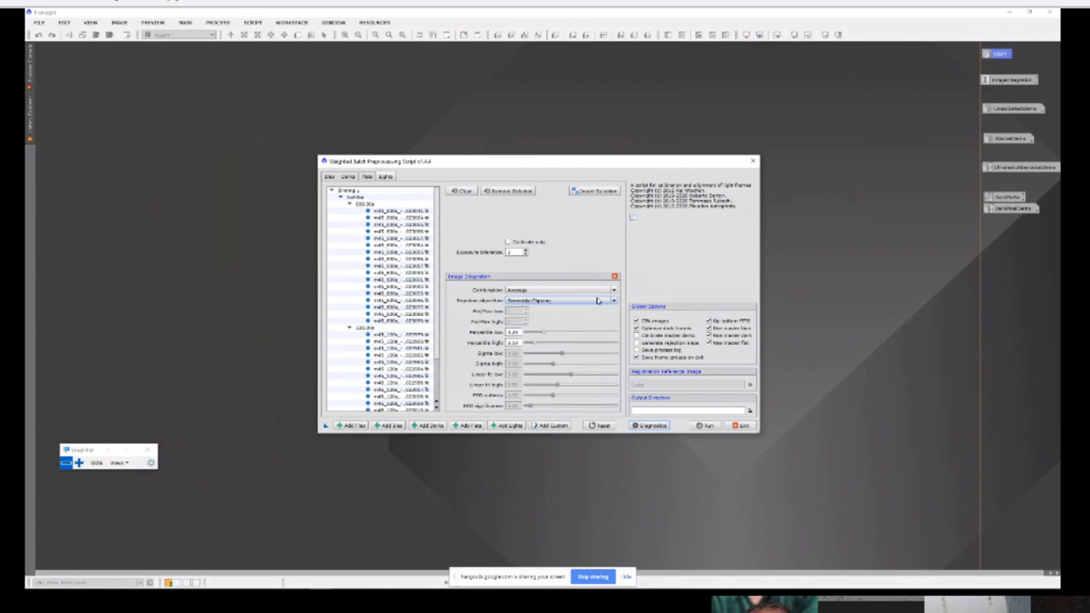
pyautogui.click(518, 332)
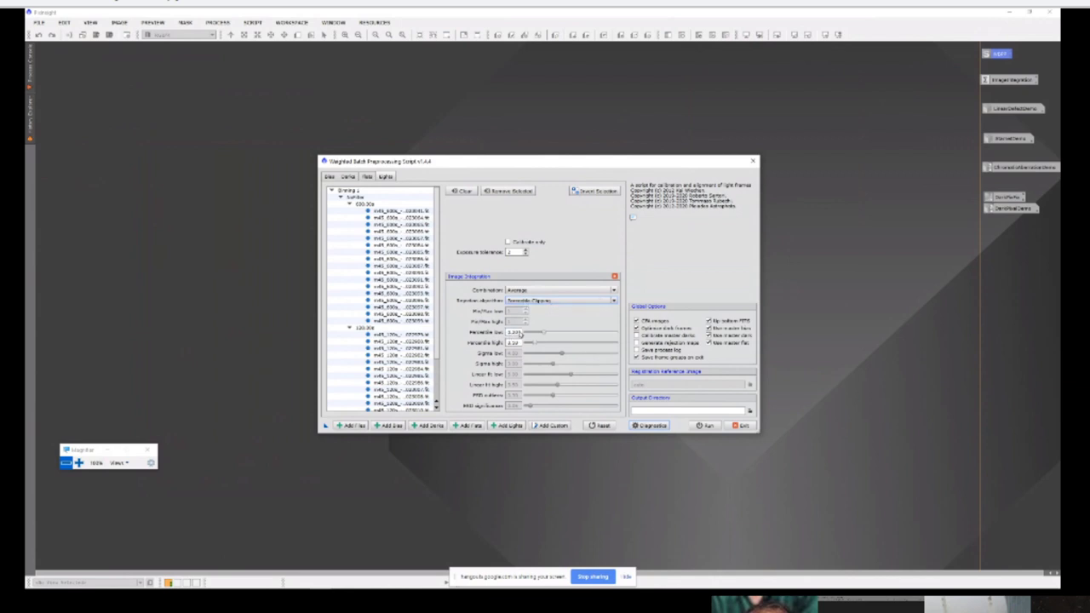
pyautogui.click(615, 301)
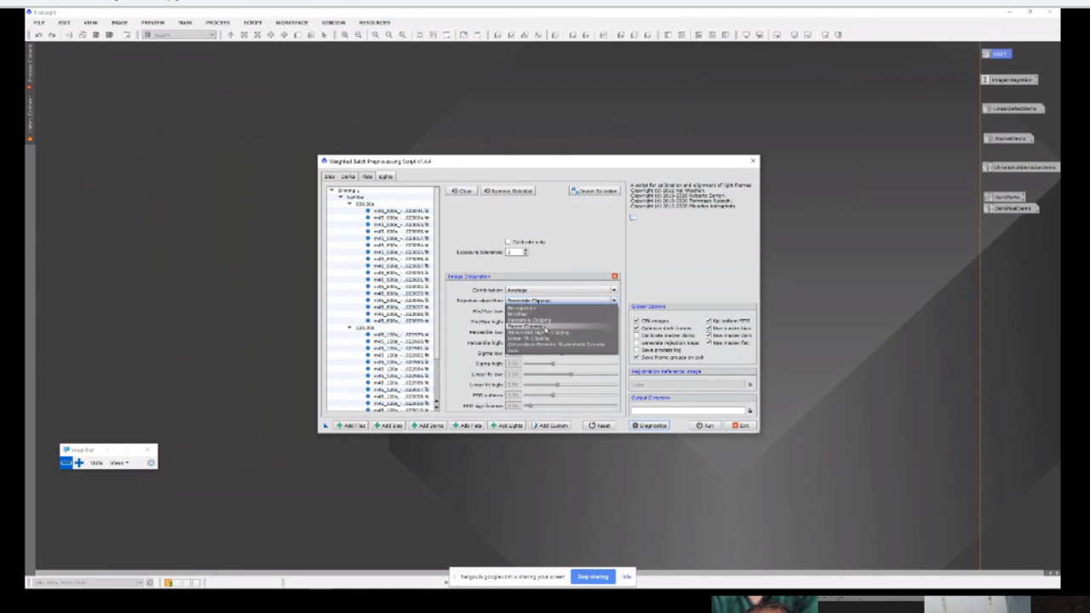
pyautogui.click(544, 327)
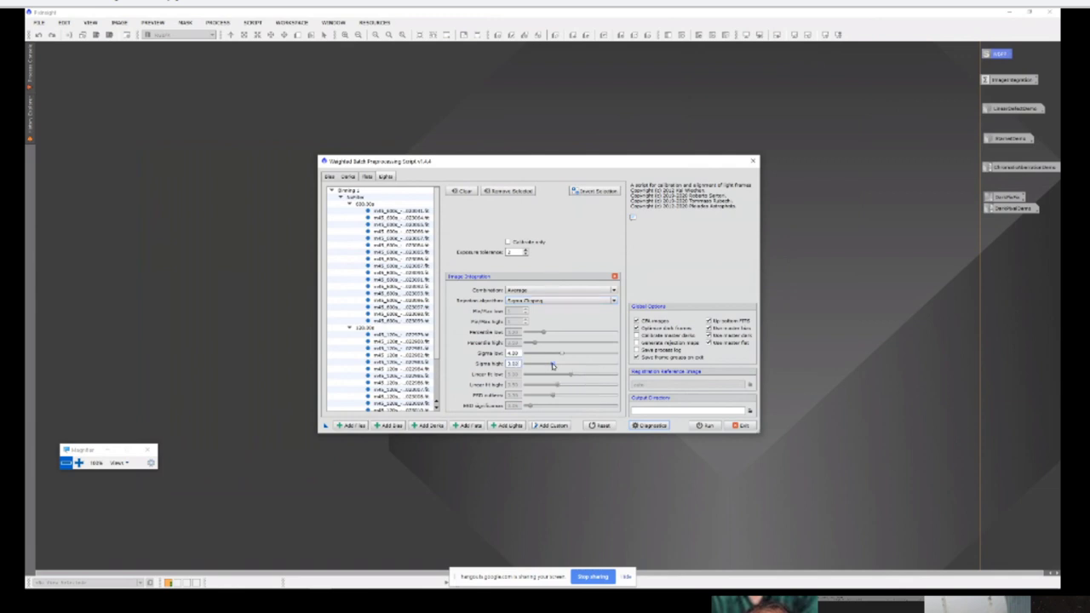
# Step: Drag sigma high to about 1.13 and then 1.70, then set rejection back to Auto
pyautogui.moveTo(551, 365); pyautogui.dragTo(536, 366)
pyautogui.moveTo(536, 366); pyautogui.dragTo(610, 364)
pyautogui.click(557, 301)
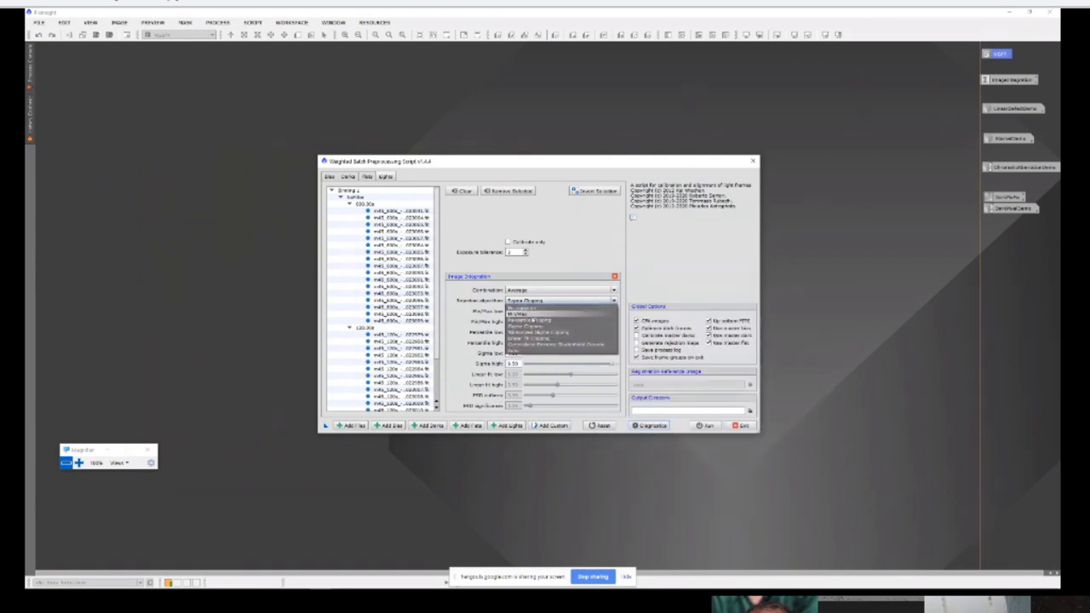
pyautogui.click(527, 351)
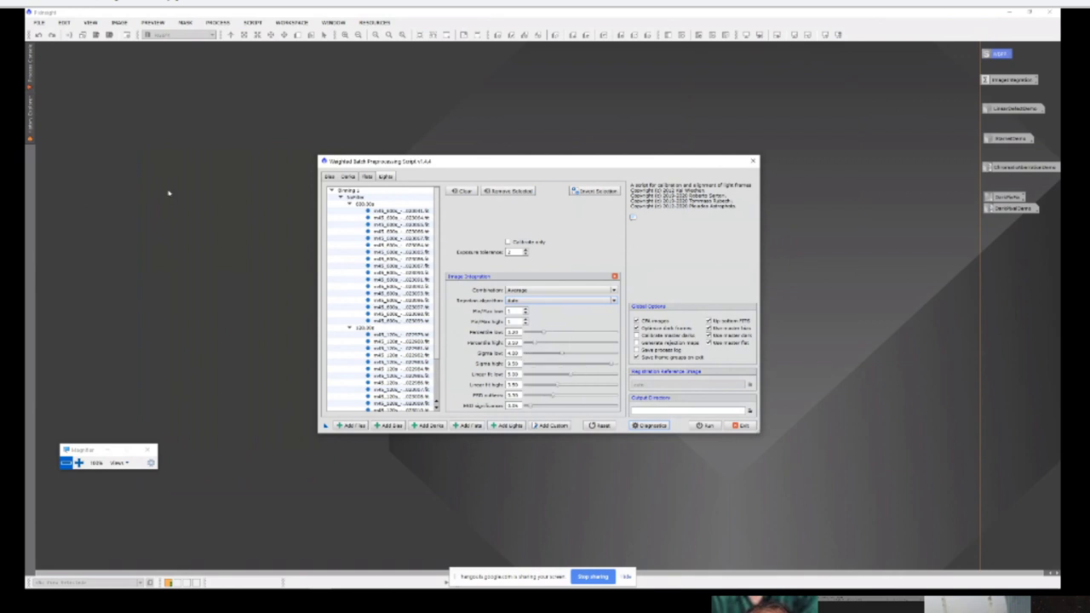
# Step: Exit the batch script and open standalone ImageIntegration, showing Pixel Rejection (1) instead of Image Integration settings
pyautogui.click(745, 426)
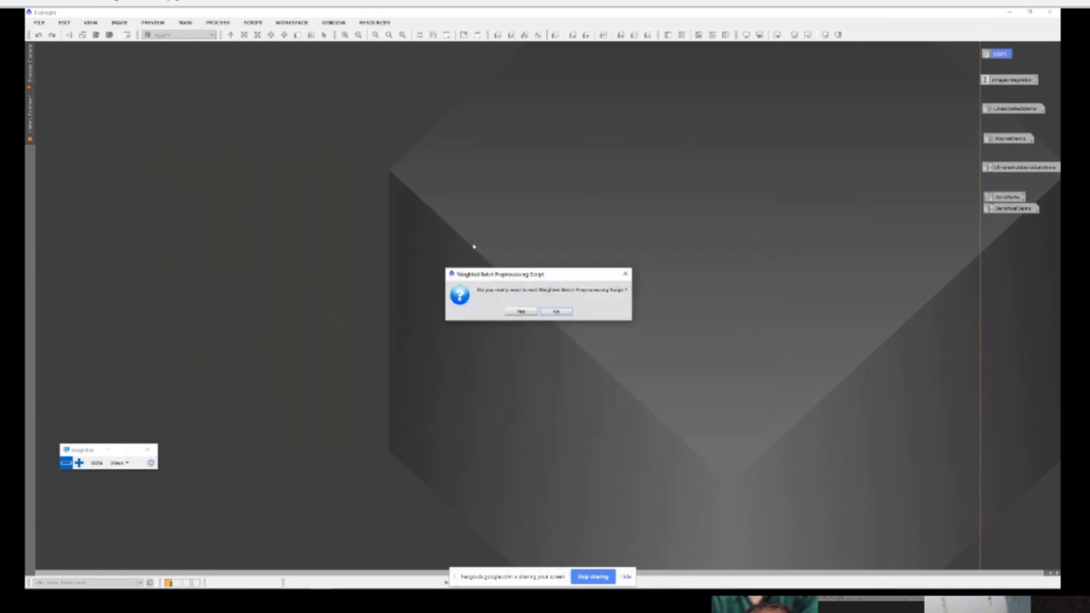
pyautogui.click(519, 311)
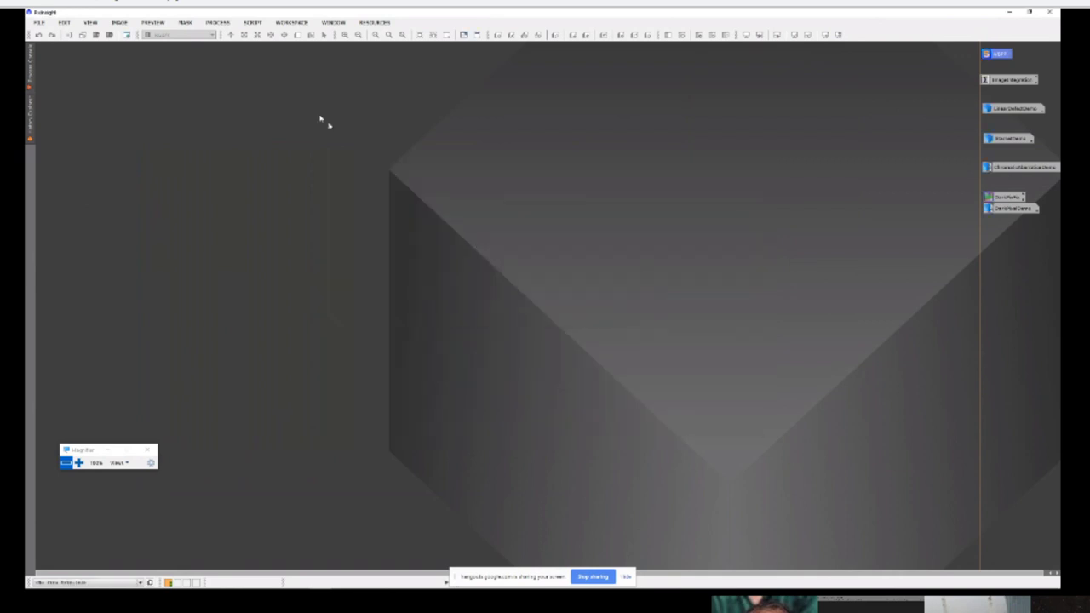
pyautogui.click(217, 22)
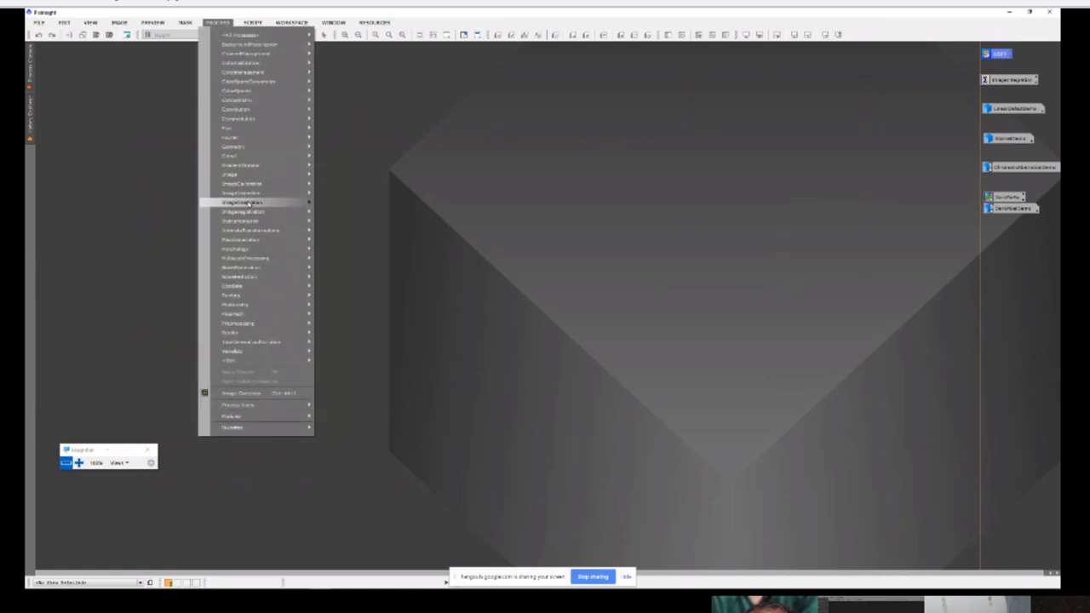
pyautogui.moveTo(297, 204)
pyautogui.click(354, 235)
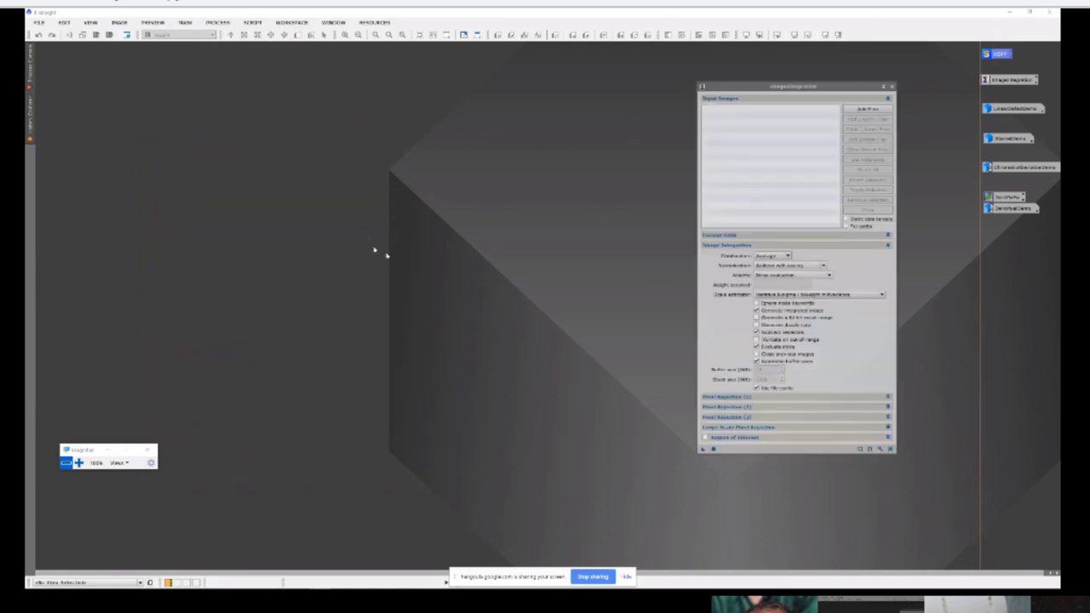
pyautogui.click(887, 397)
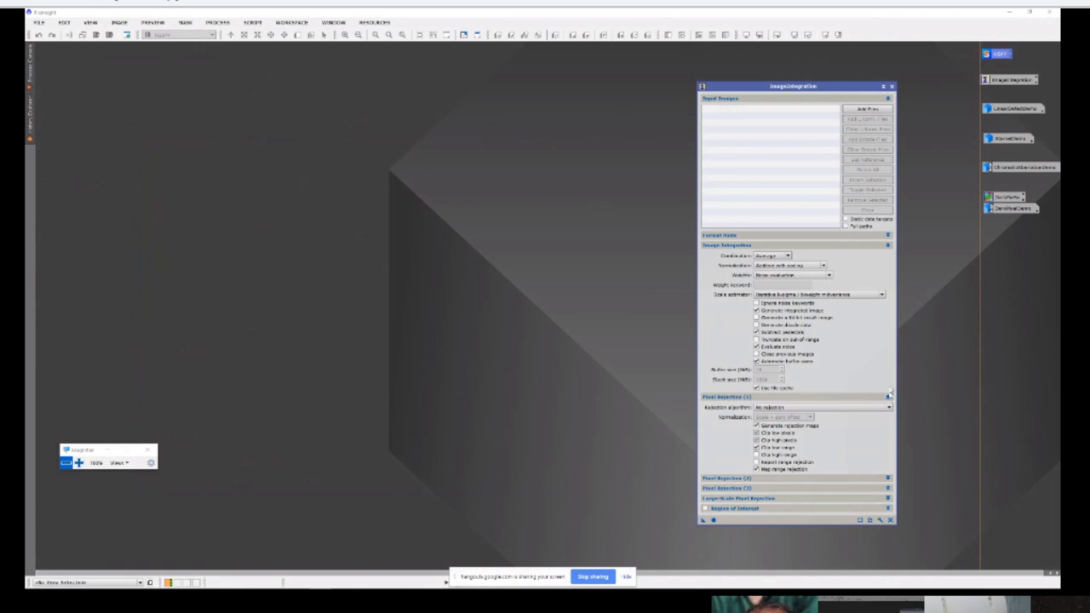
pyautogui.click(887, 245)
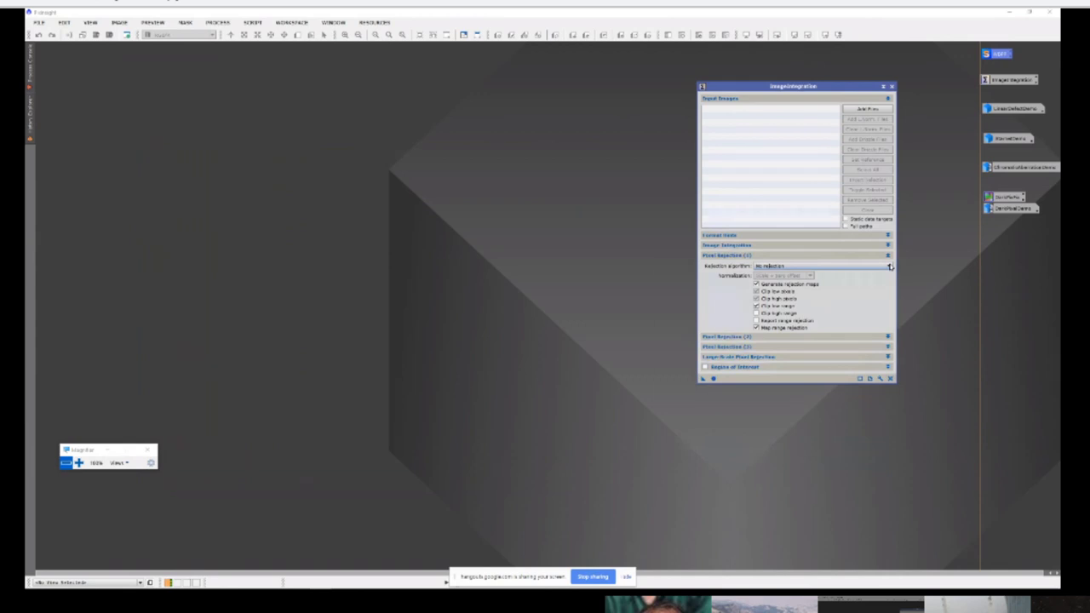
# Step: Enable the region of interest in ImageIntegration, defining it from a preview
pyautogui.moveTo(889, 267)
pyautogui.click(732, 366)
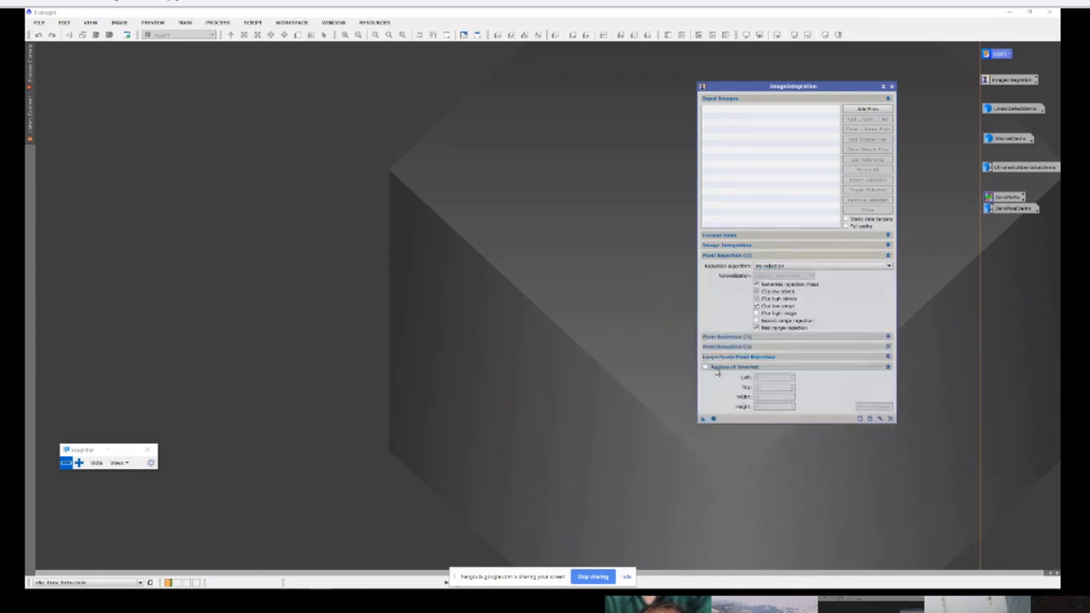
pyautogui.click(705, 366)
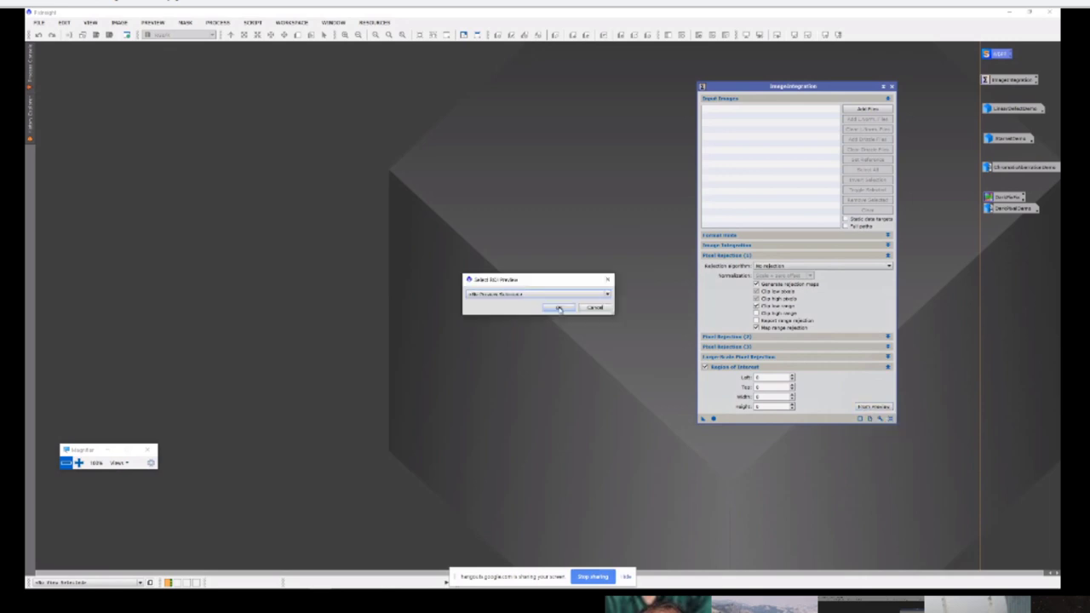
pyautogui.click(572, 294)
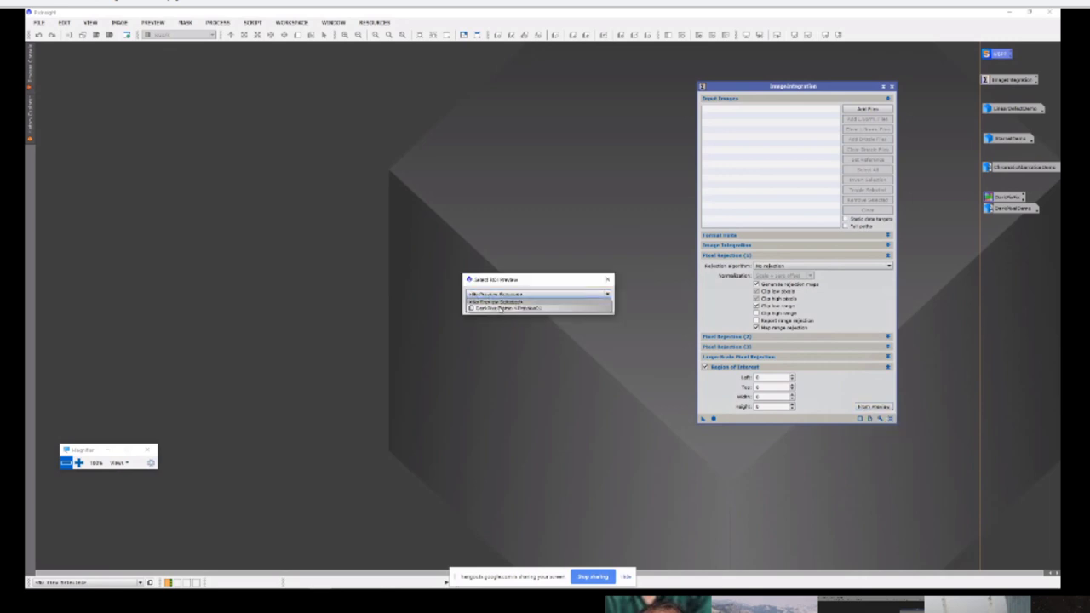
pyautogui.click(500, 308)
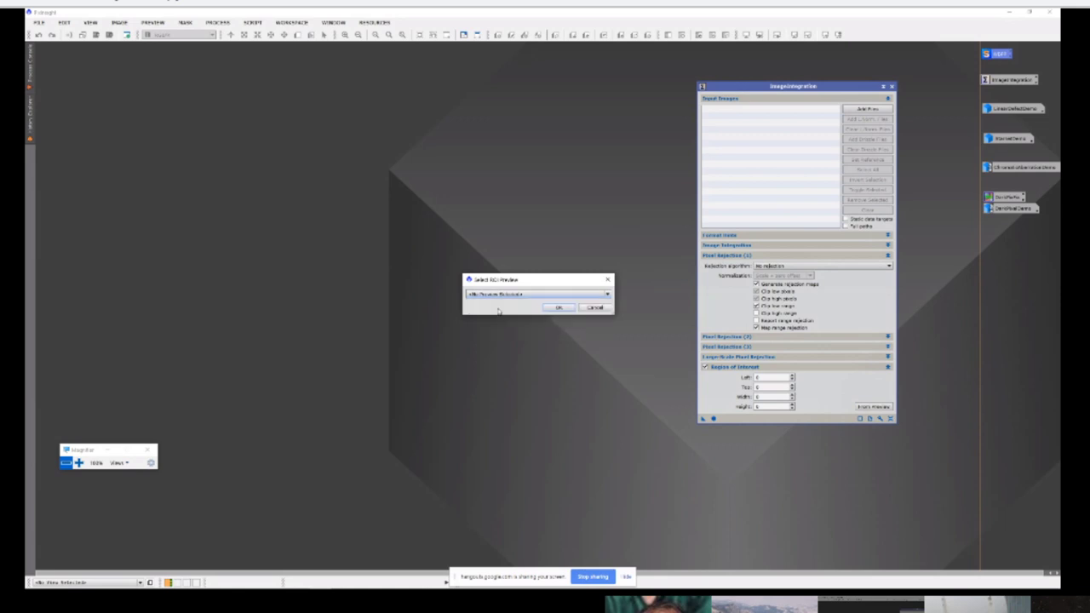
pyautogui.click(557, 309)
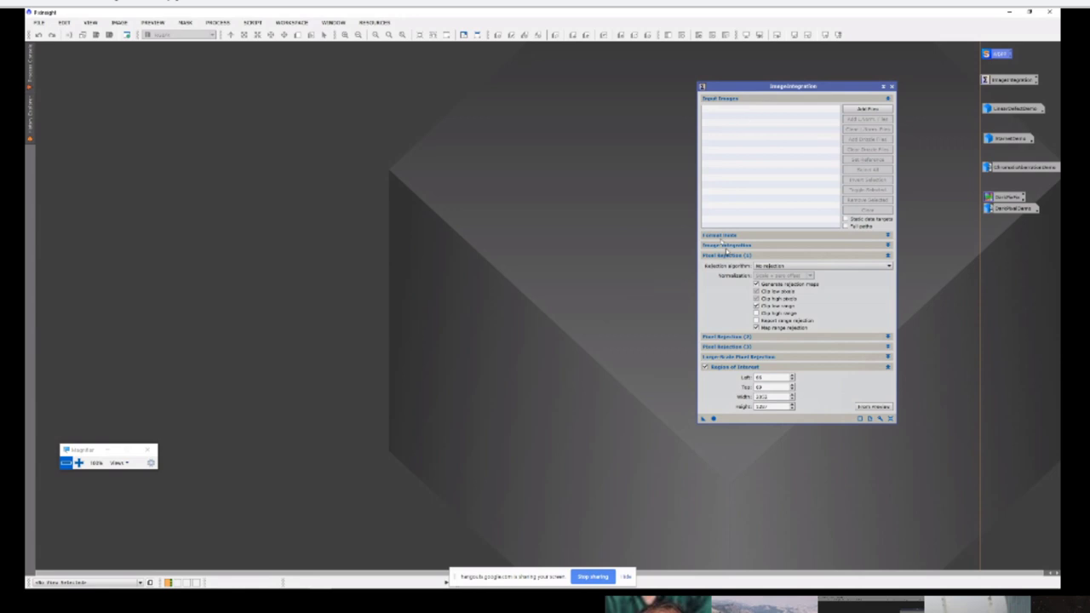
# Step: Set the rejection algorithm to Sigma Clipping, then close the ImageIntegration window
pyautogui.click(750, 338)
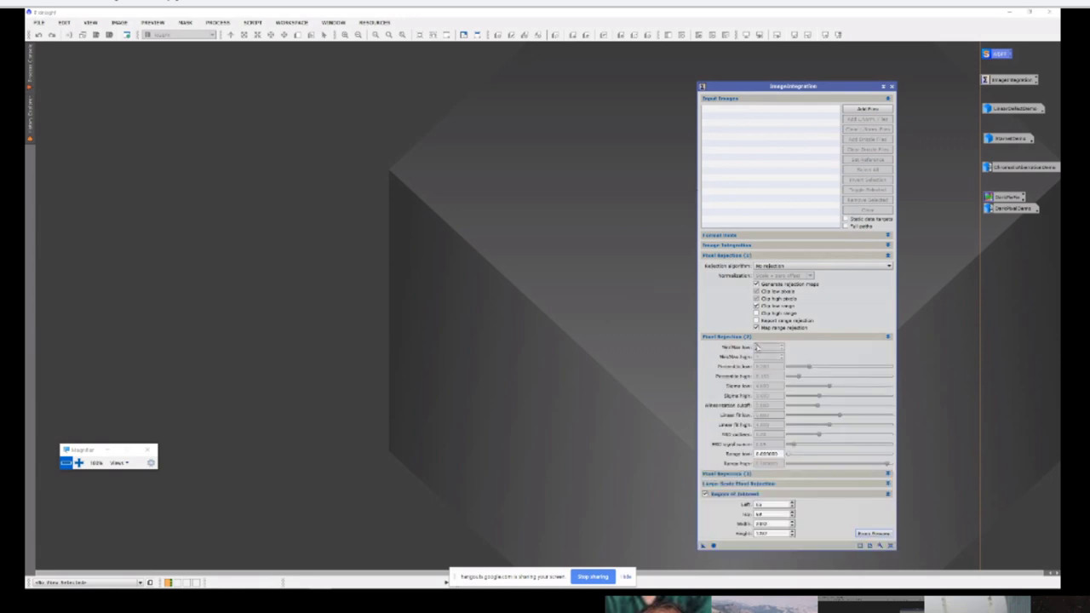
pyautogui.click(795, 271)
pyautogui.click(796, 296)
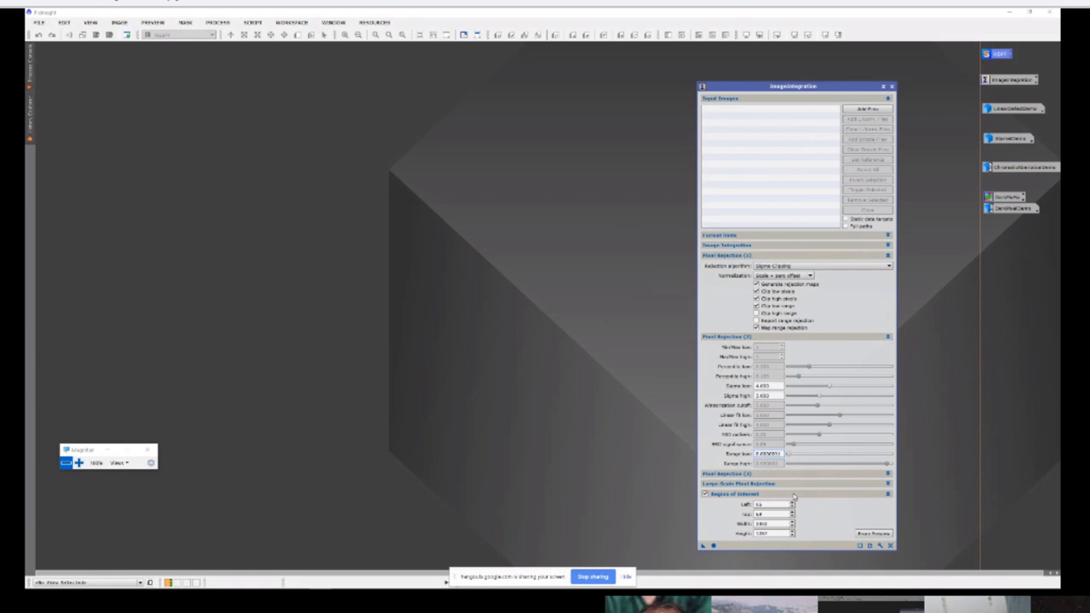
pyautogui.click(891, 86)
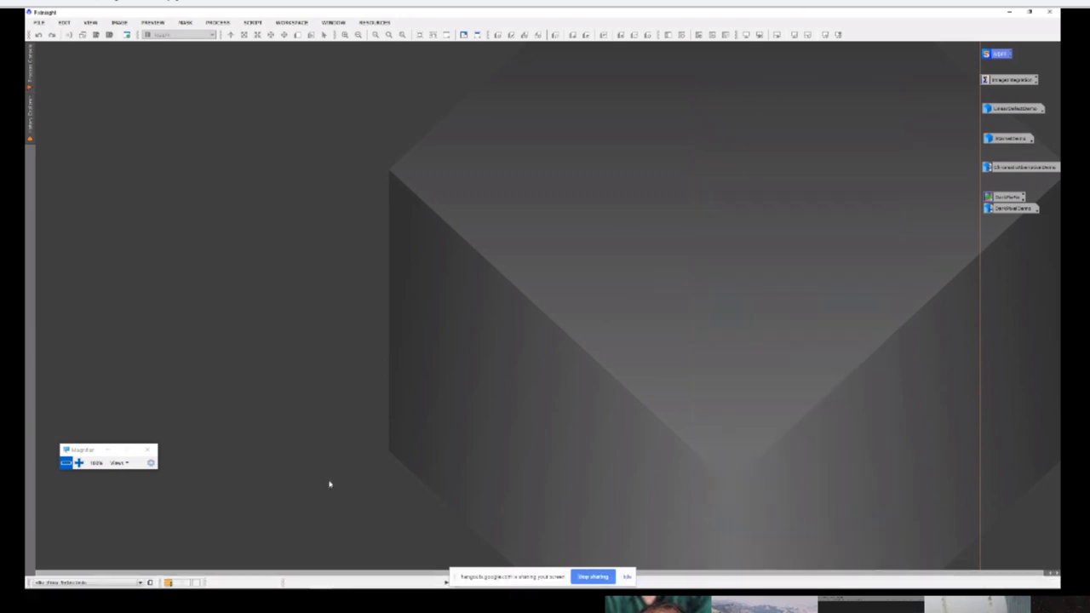
# Step: Return to the PowerPoint slide show and advance to the Linear Pattern Defect Tools slide
pyautogui.hotkey('alt', 'Tab')
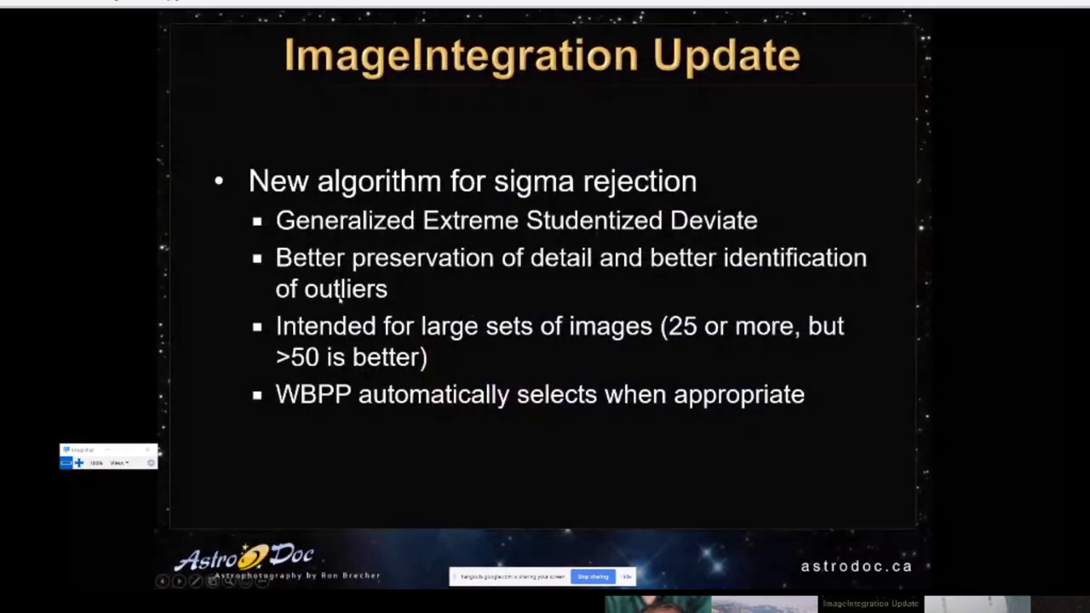
pyautogui.press('Right')
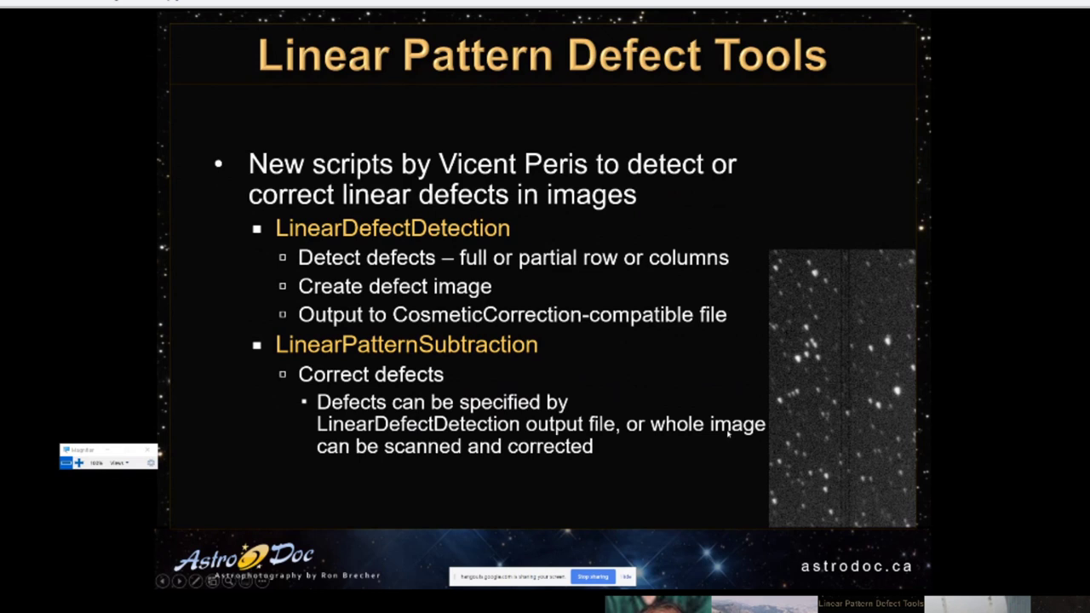
# Step: Open LinearDefectDemo and auto-stretch it with ScreenTransferFunction, fine-tuned slightly darker
pyautogui.hotkey('alt', 'Tab')
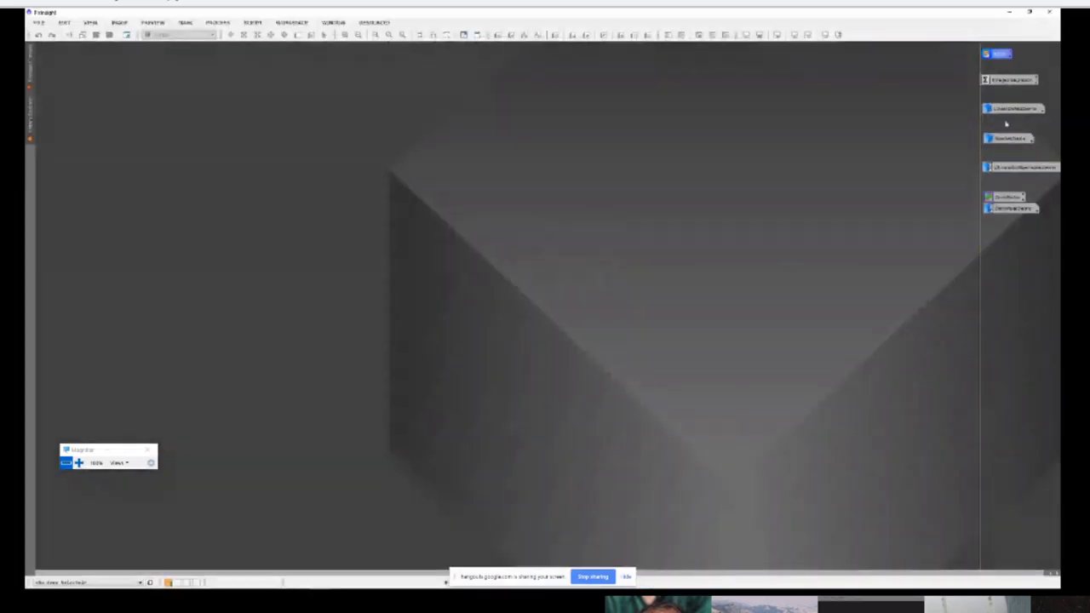
pyautogui.doubleClick(1005, 111)
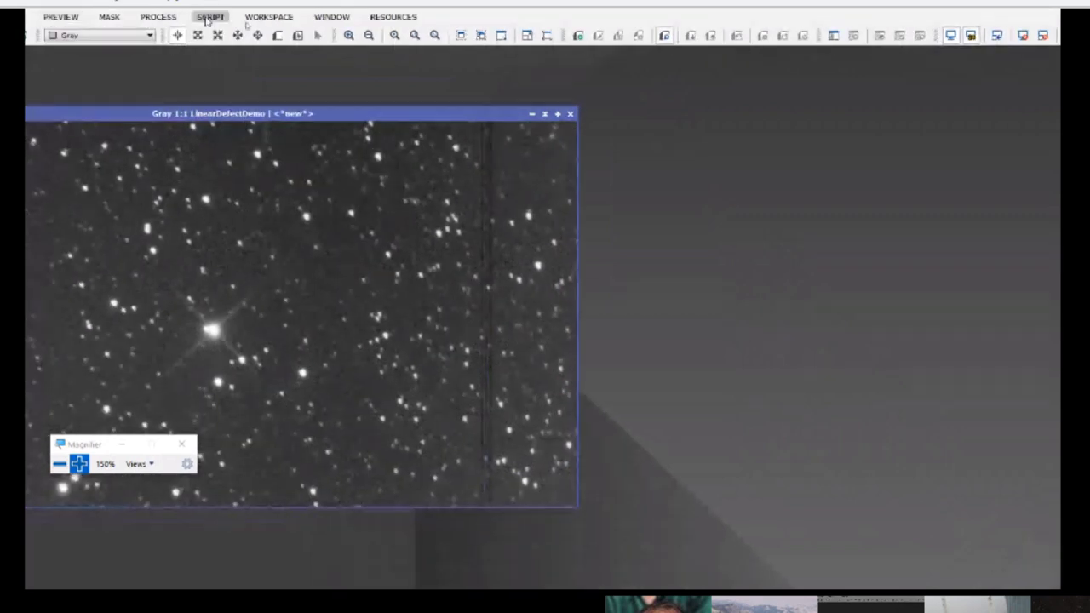
pyautogui.click(151, 18)
pyautogui.moveTo(149, 526)
pyautogui.moveTo(173, 501)
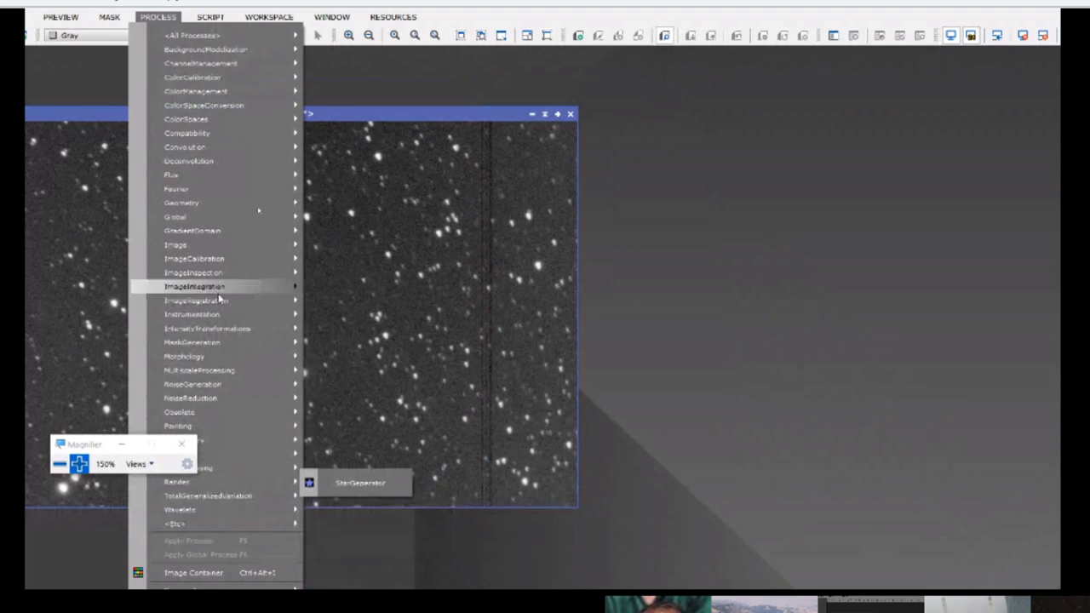
pyautogui.moveTo(223, 313)
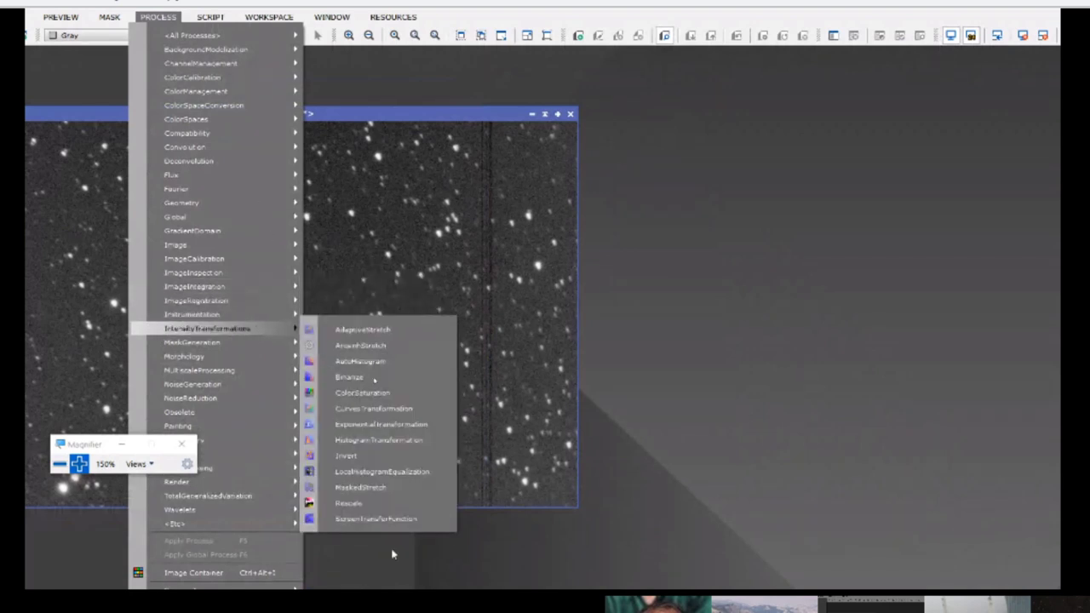
pyautogui.click(394, 520)
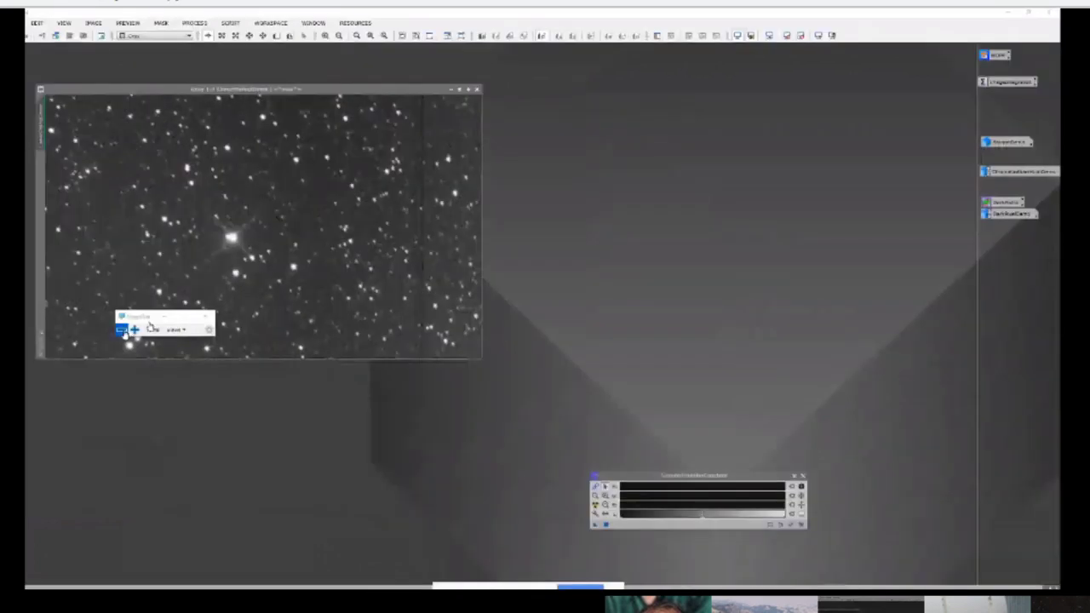
pyautogui.moveTo(640, 459); pyautogui.dragTo(527, 193)
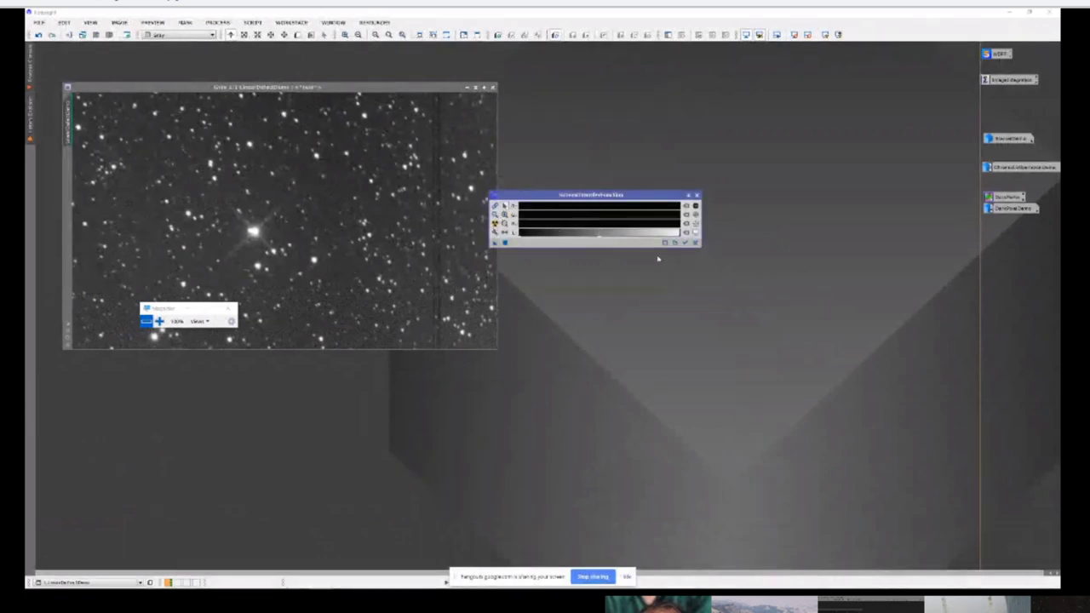
pyautogui.click(685, 243)
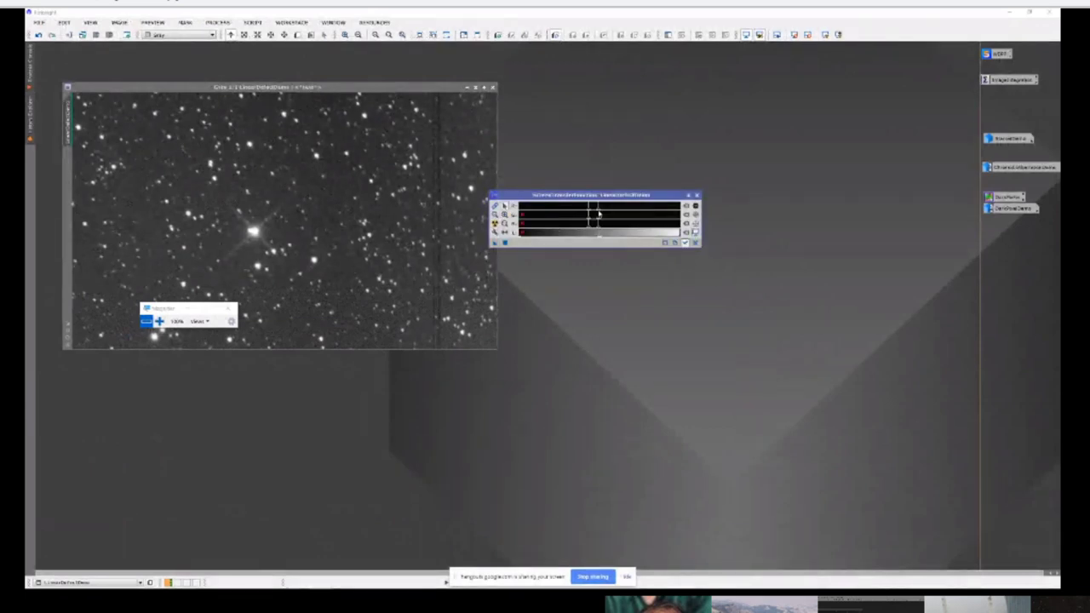
pyautogui.moveTo(593, 213); pyautogui.dragTo(594, 214)
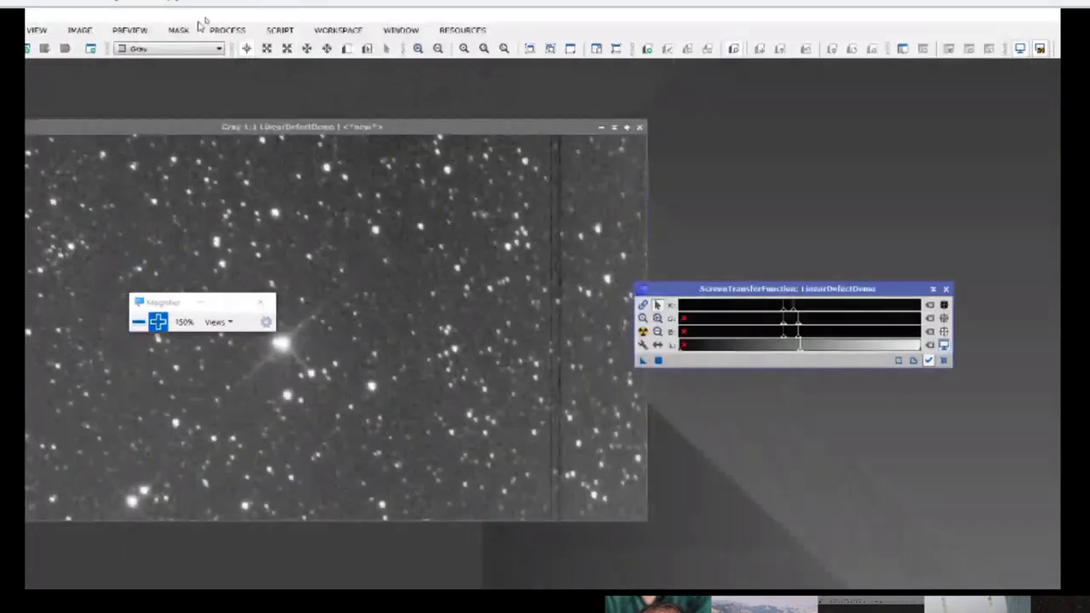
# Step: Launch the LinearPatternSubtraction utility script on the LinearDefectDemo image
pyautogui.click(280, 30)
pyautogui.moveTo(303, 188)
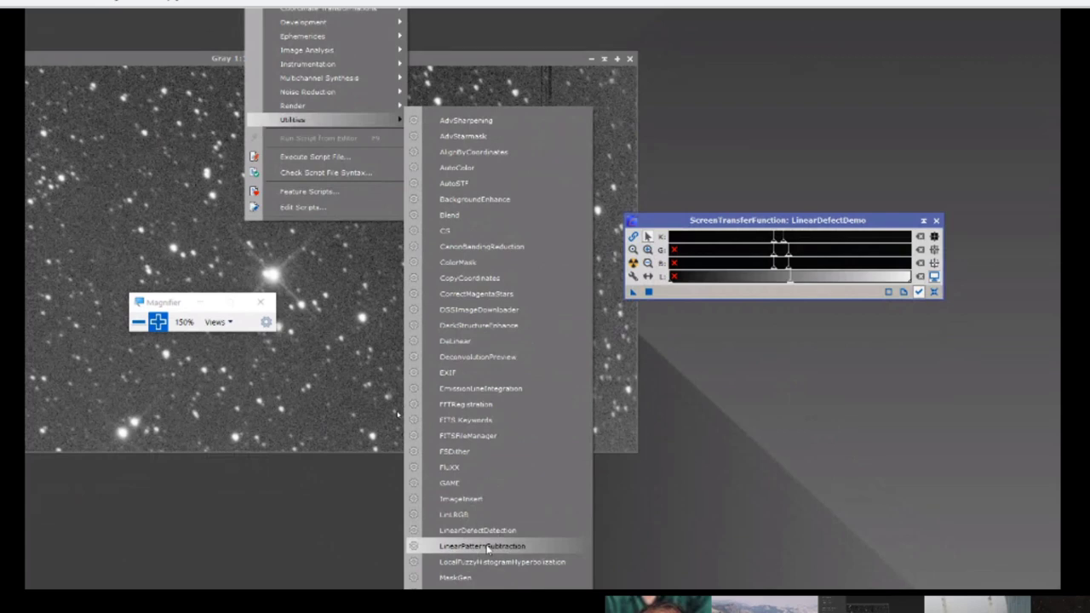
pyautogui.click(482, 545)
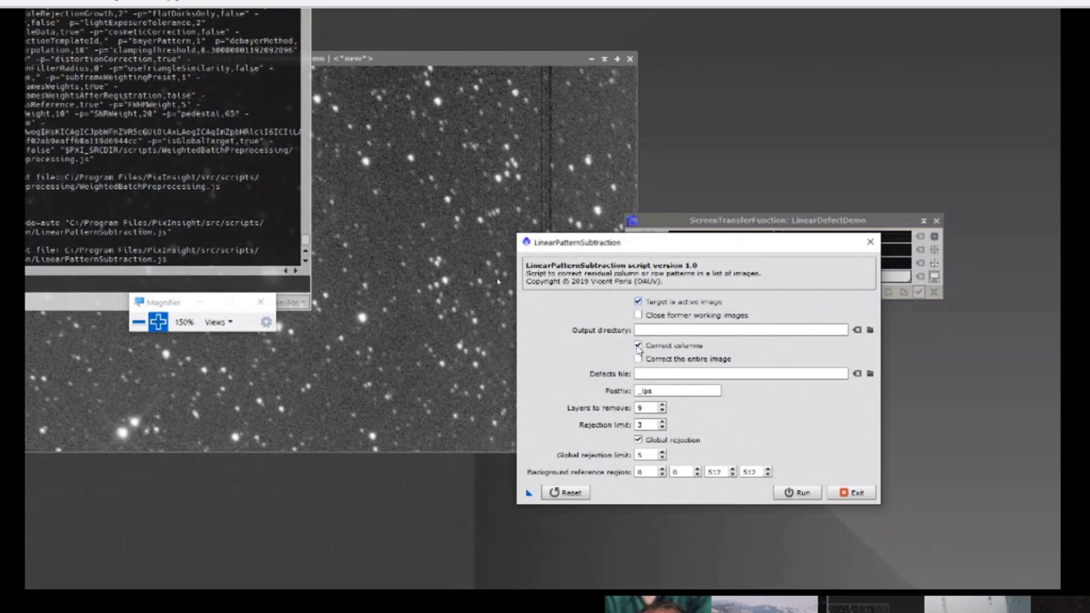
pyautogui.click(668, 331)
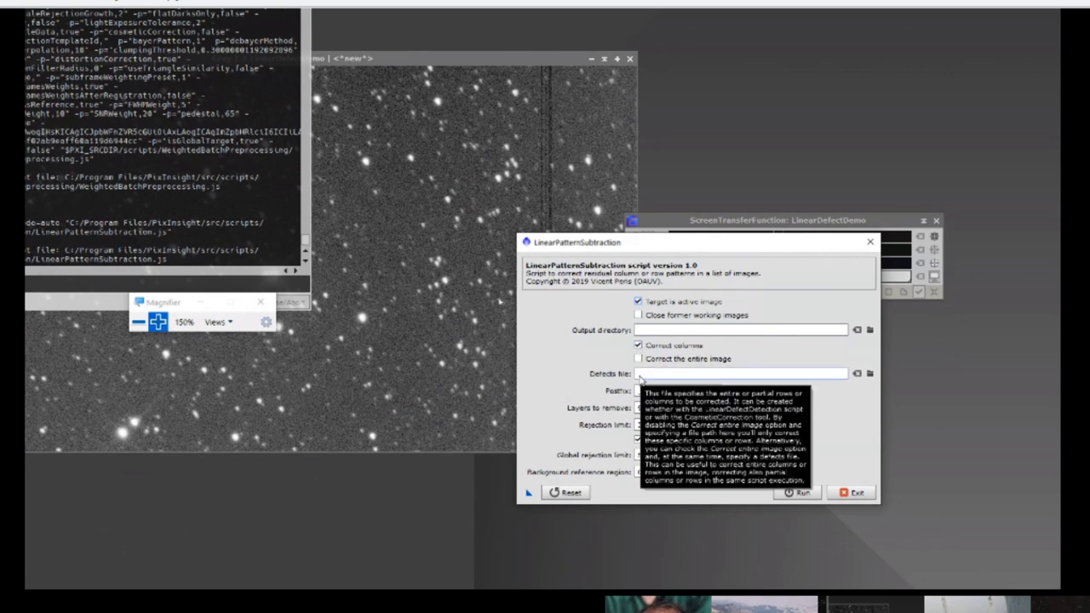
pyautogui.click(869, 374)
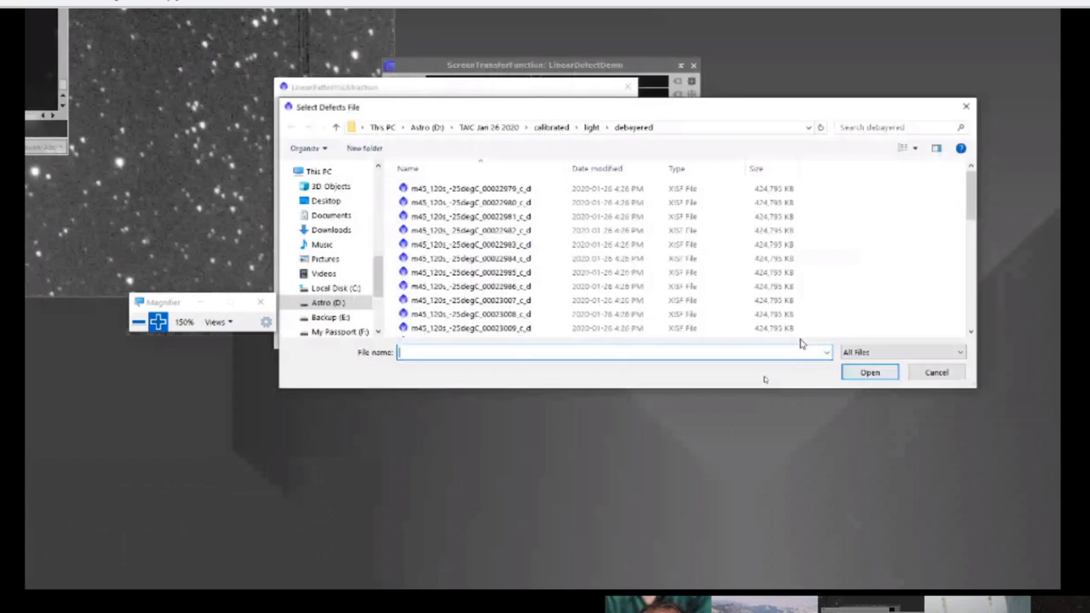
pyautogui.click(475, 128)
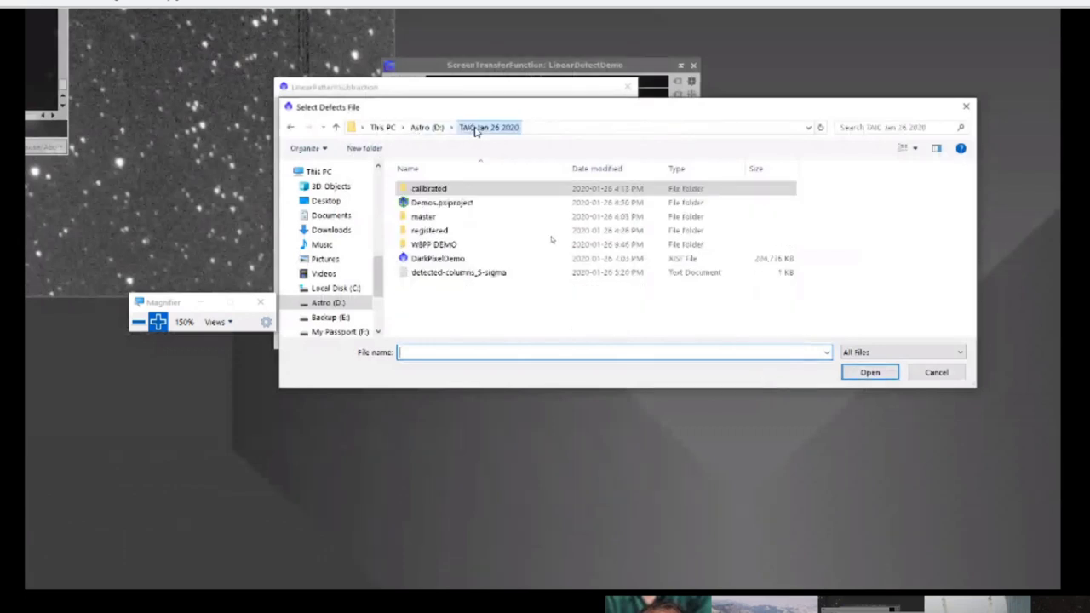
pyautogui.click(442, 278)
pyautogui.doubleClick(443, 276)
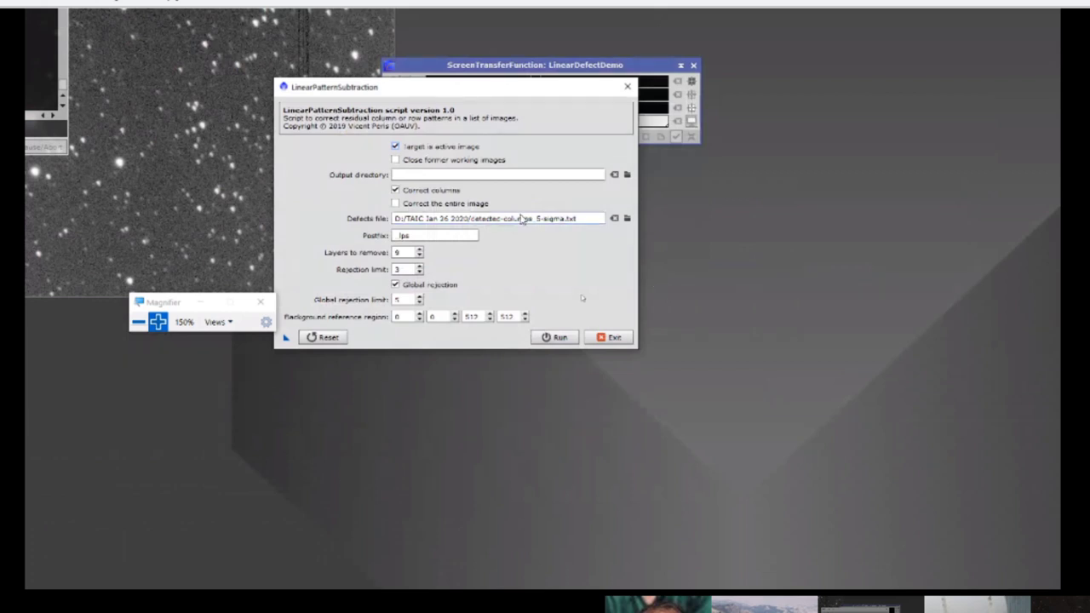
pyautogui.click(614, 219)
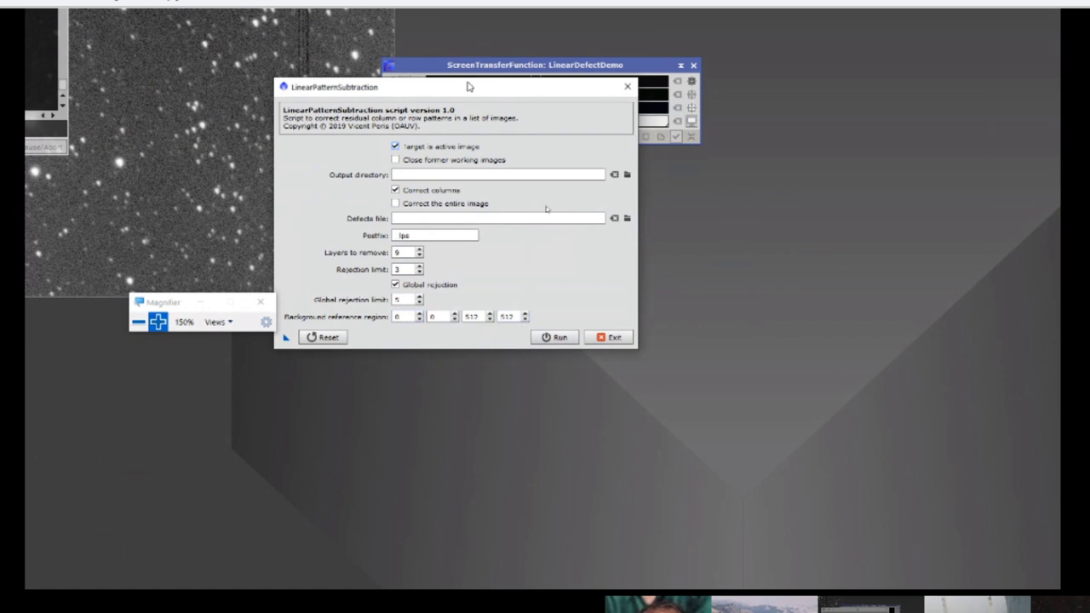
# Step: Move the script dialog aside and close the three leftover pattern result images
pyautogui.moveTo(467, 87); pyautogui.dragTo(681, 187)
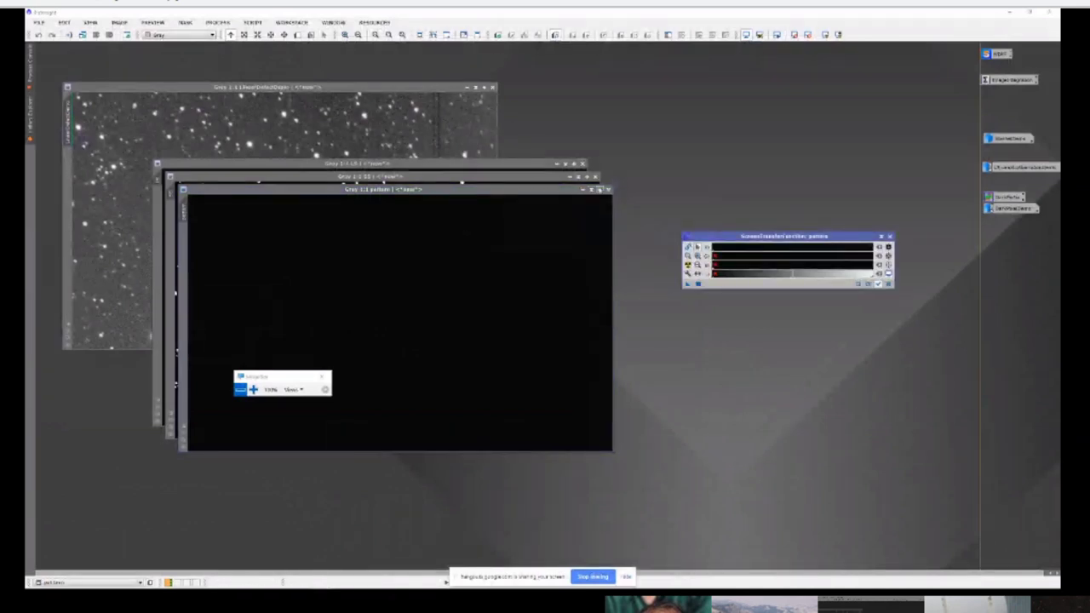
pyautogui.click(338, 126)
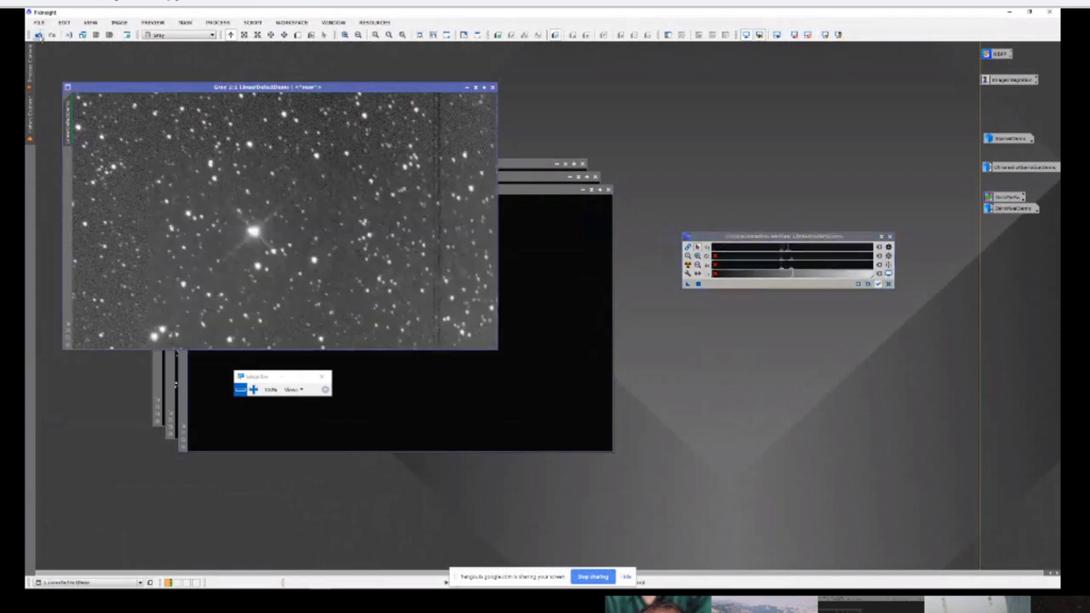
pyautogui.click(562, 263)
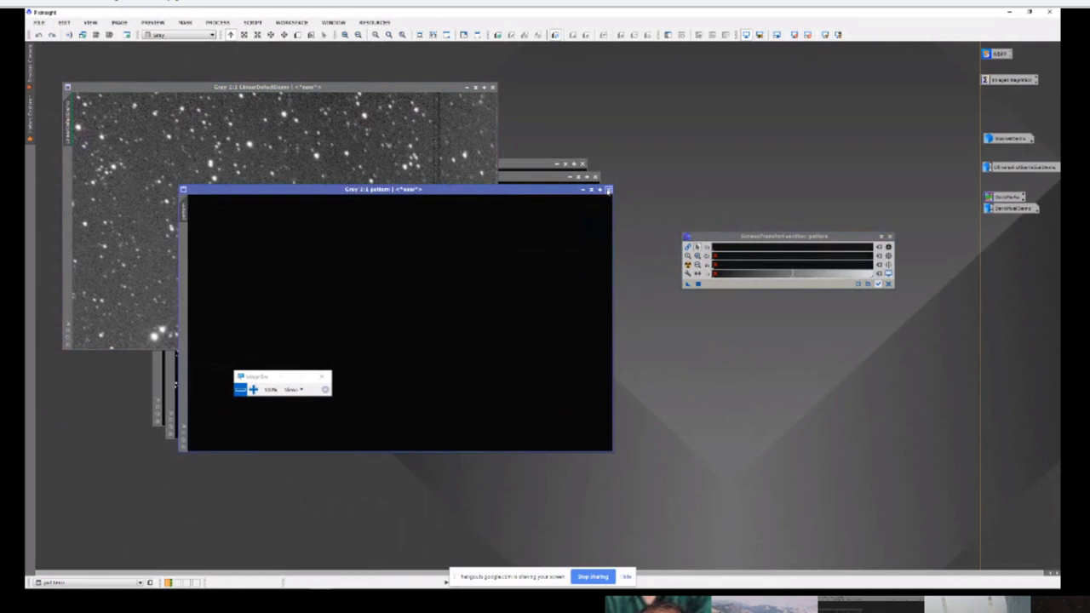
pyautogui.click(608, 190)
pyautogui.click(595, 176)
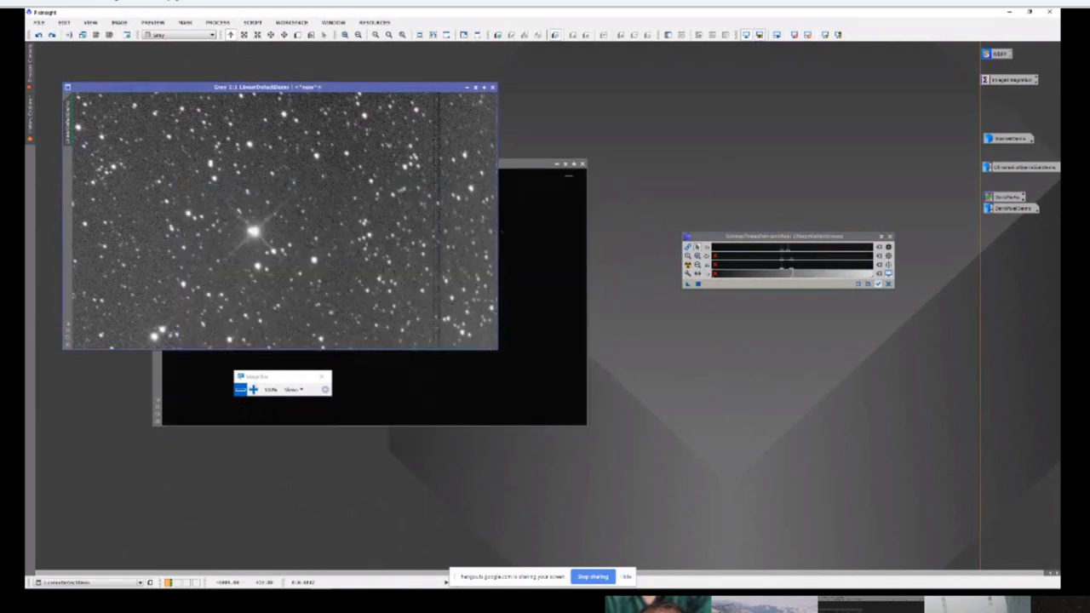
pyautogui.click(582, 165)
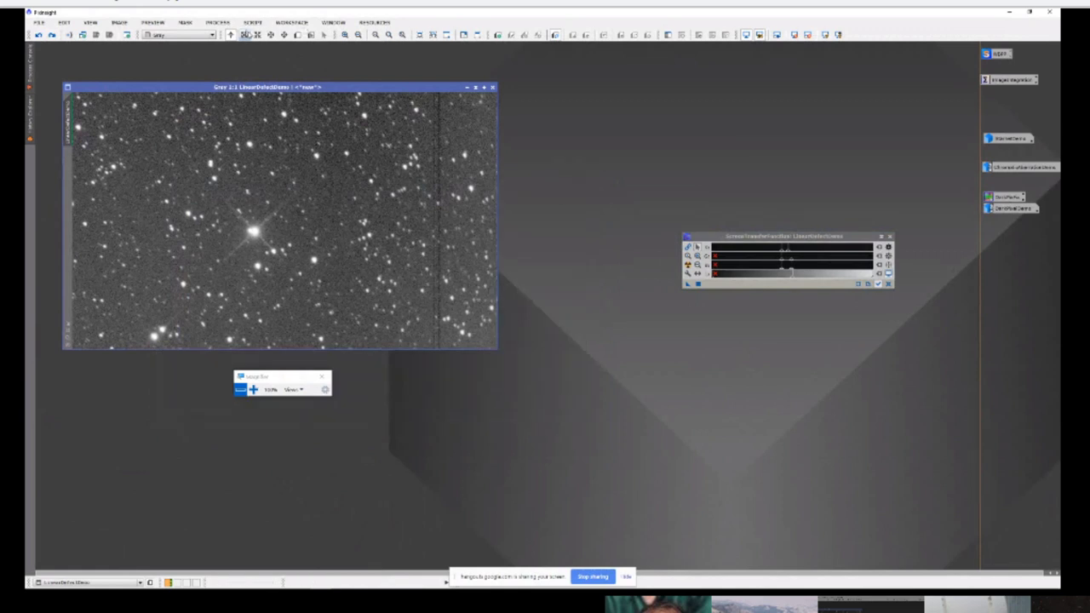
# Step: Rerun LinearPatternSubtraction without limiting correction to listed columns, then close its three output windows
pyautogui.click(252, 22)
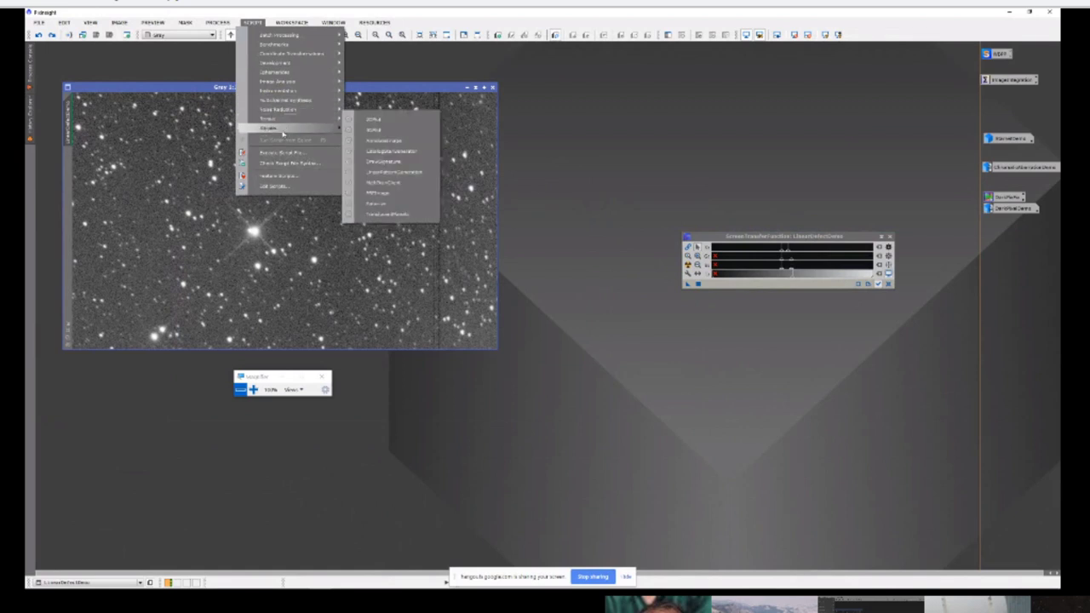
pyautogui.moveTo(272, 128)
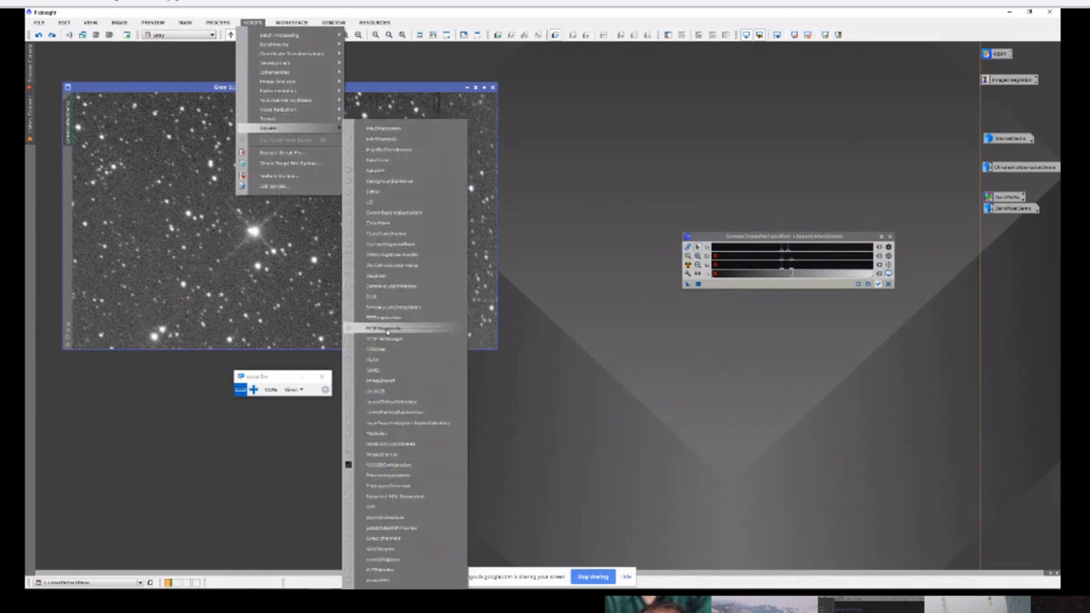
pyautogui.click(396, 414)
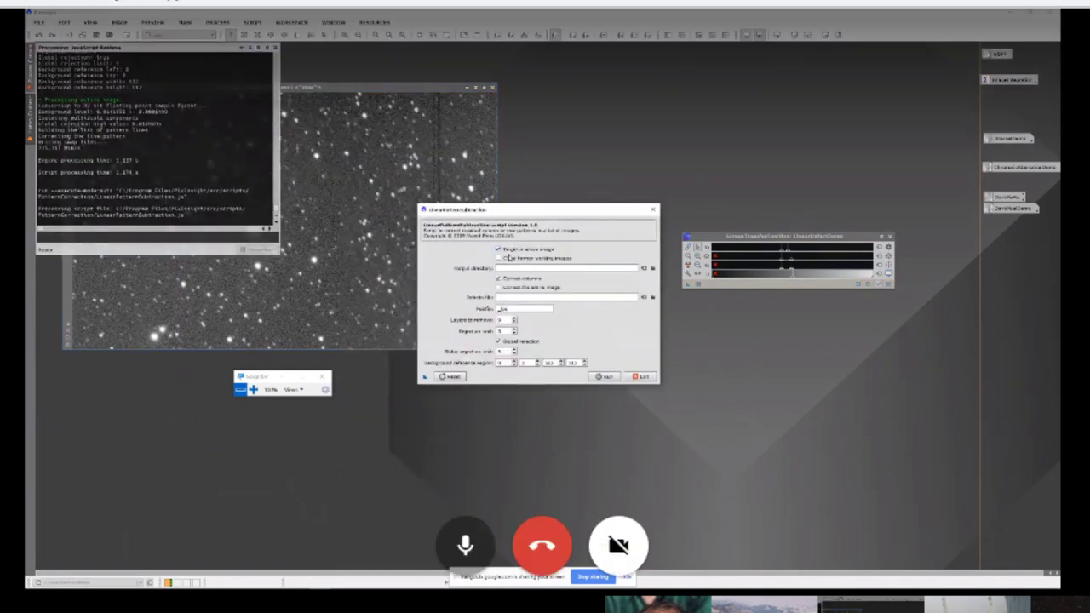
pyautogui.click(499, 279)
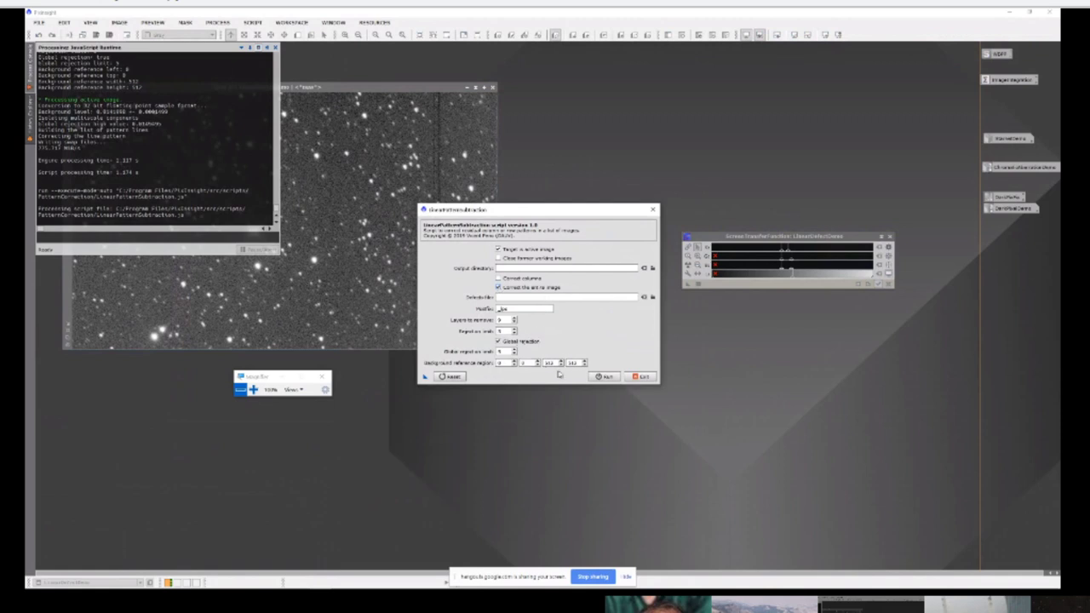
pyautogui.click(606, 377)
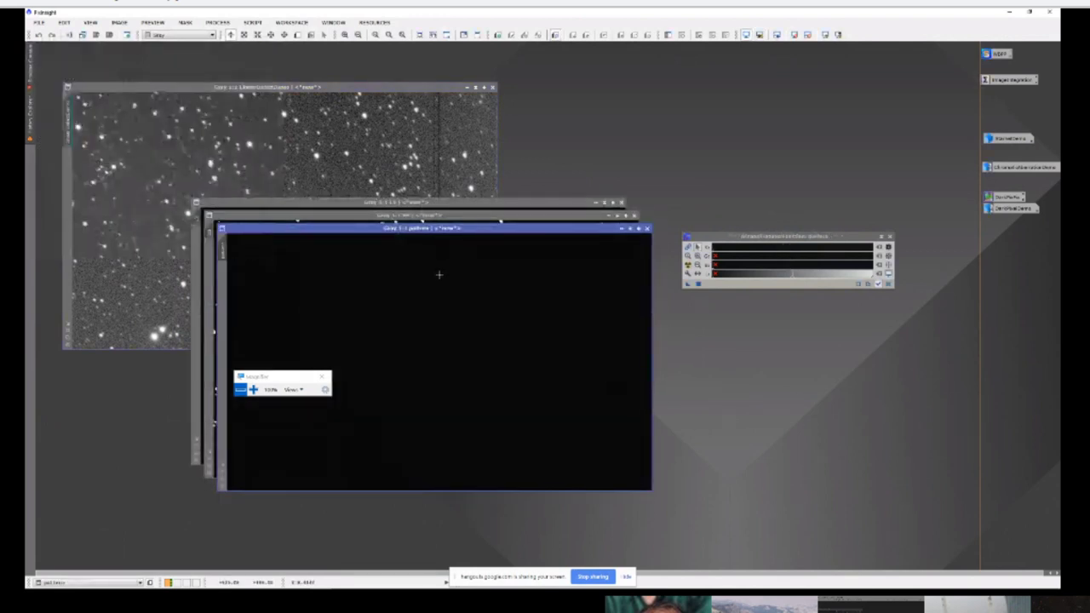
pyautogui.click(647, 228)
pyautogui.click(623, 202)
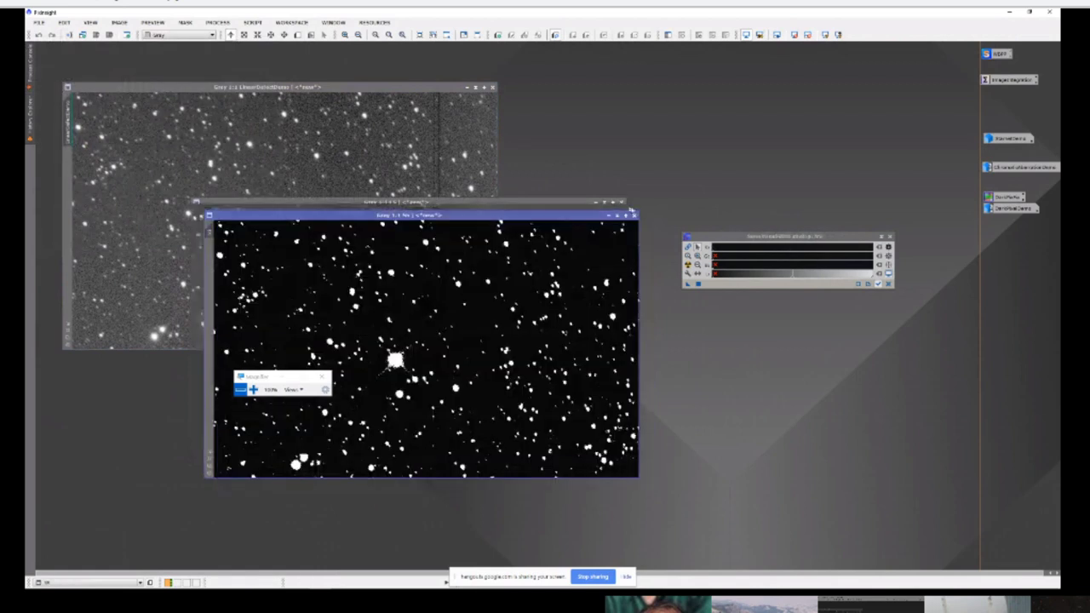
pyautogui.click(634, 216)
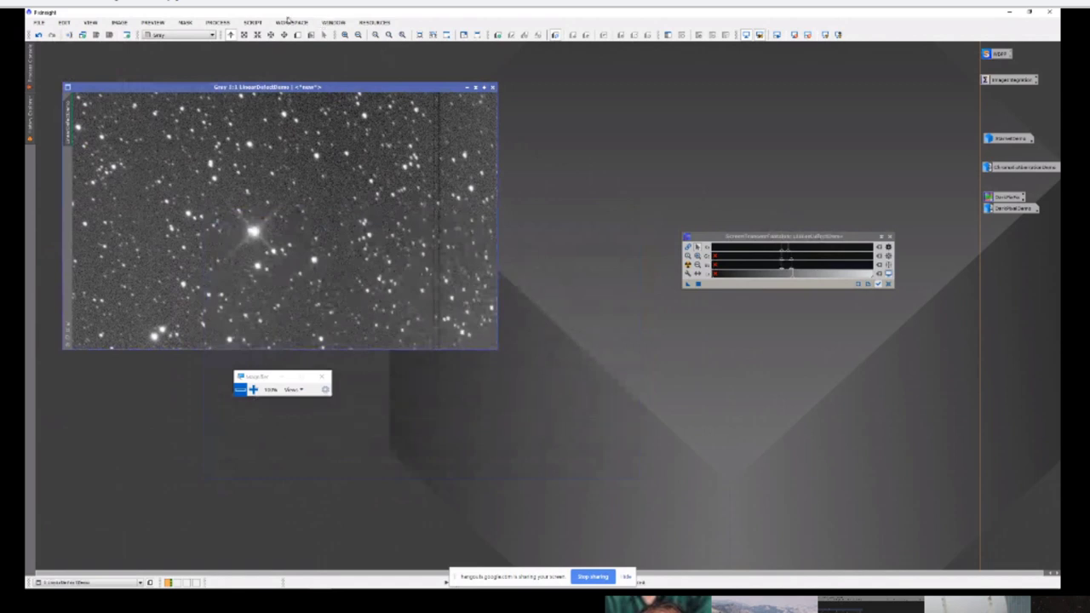
# Step: Rerun LinearPatternSubtraction with 'Correct the entire image' checked and close the black pattern window
pyautogui.click(251, 24)
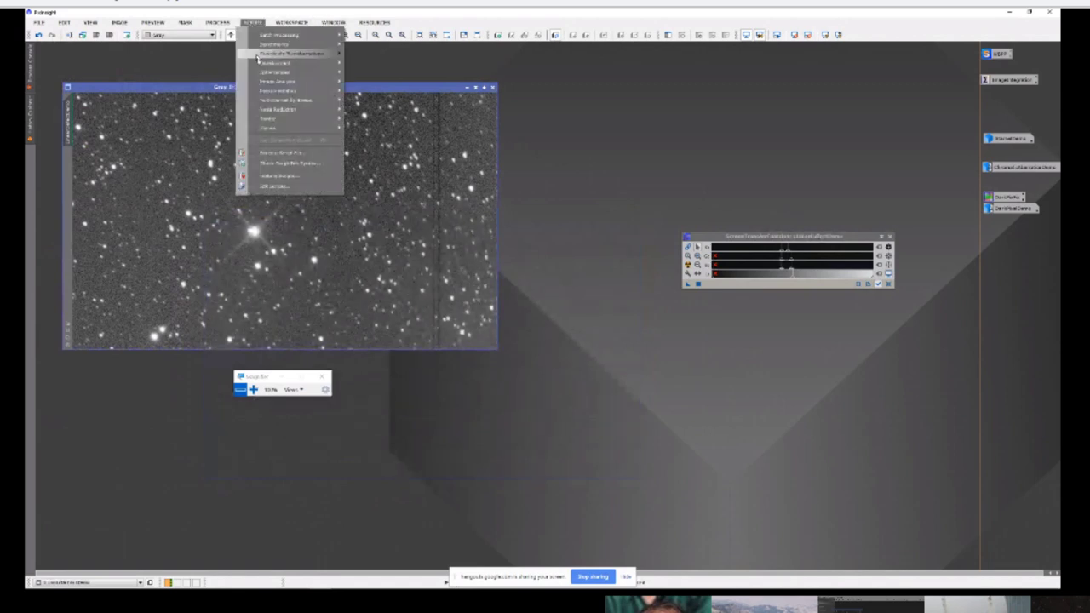
pyautogui.moveTo(271, 128)
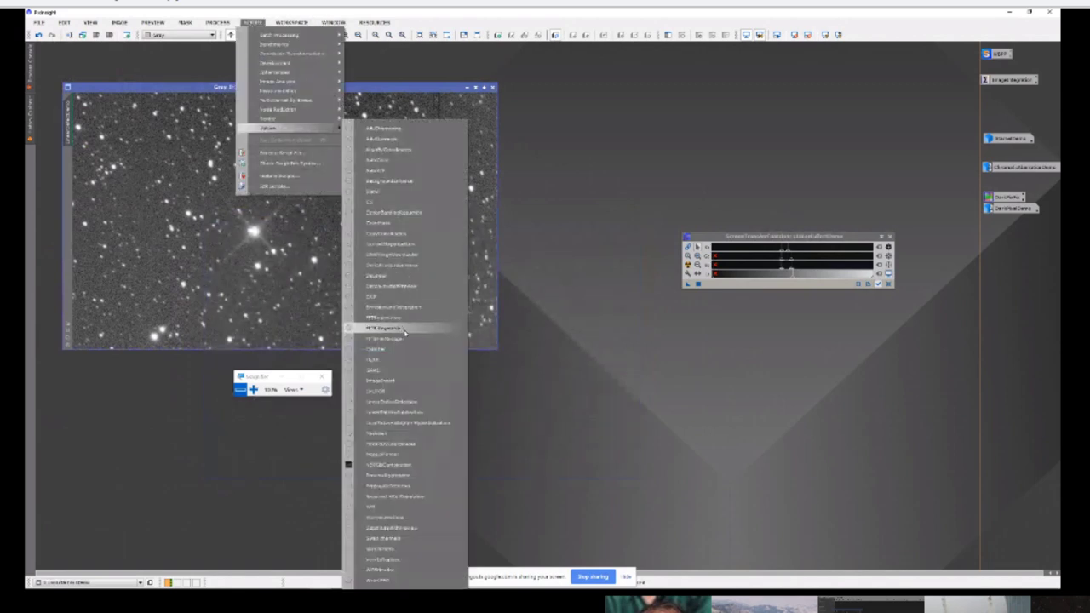
pyautogui.click(393, 412)
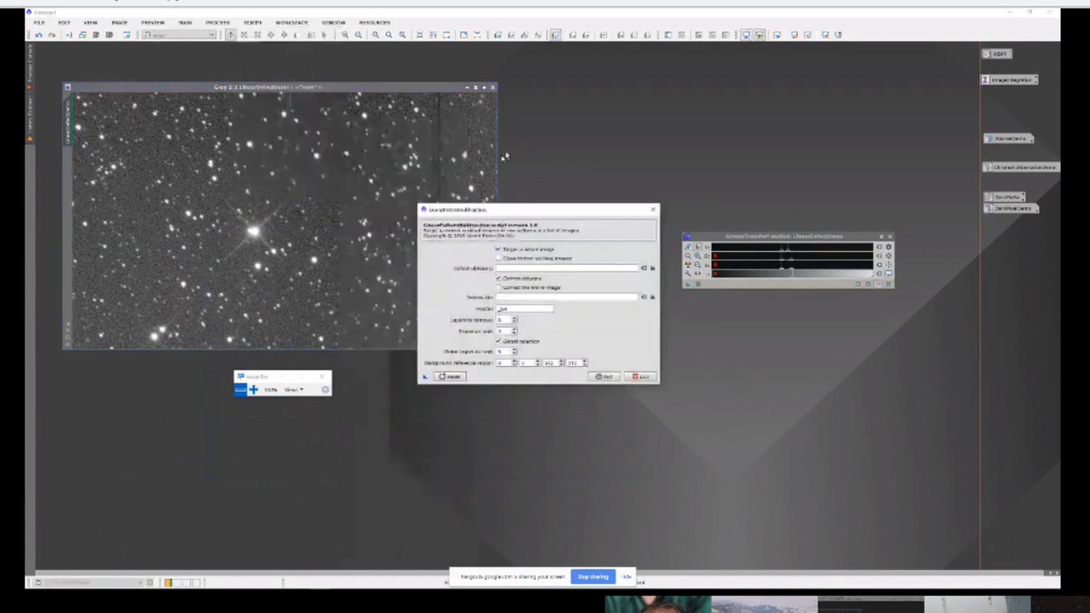
pyautogui.click(498, 288)
pyautogui.click(603, 377)
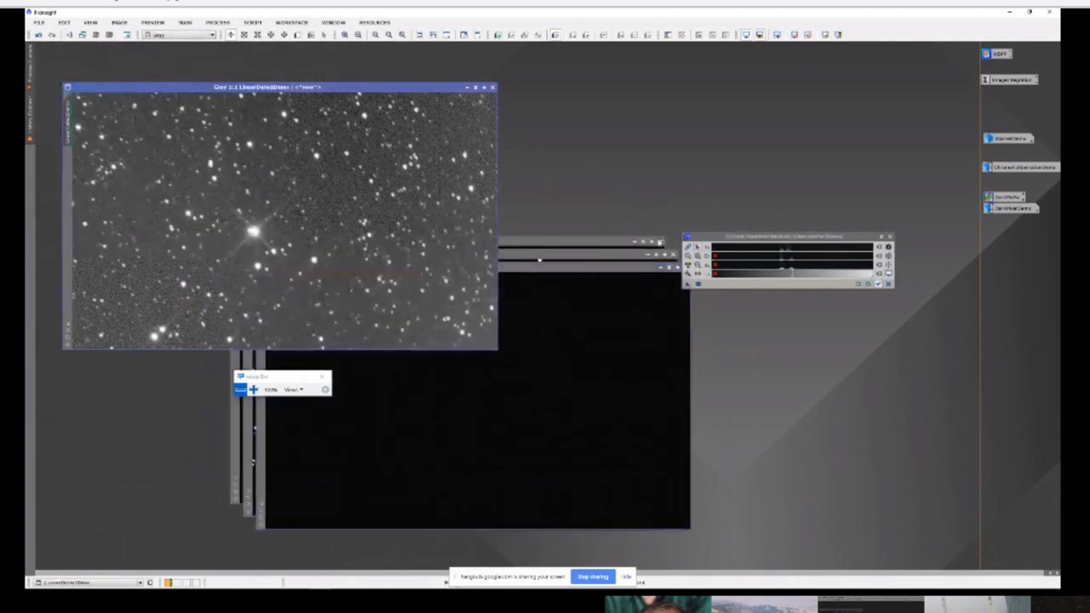
pyautogui.click(673, 261)
pyautogui.click(677, 249)
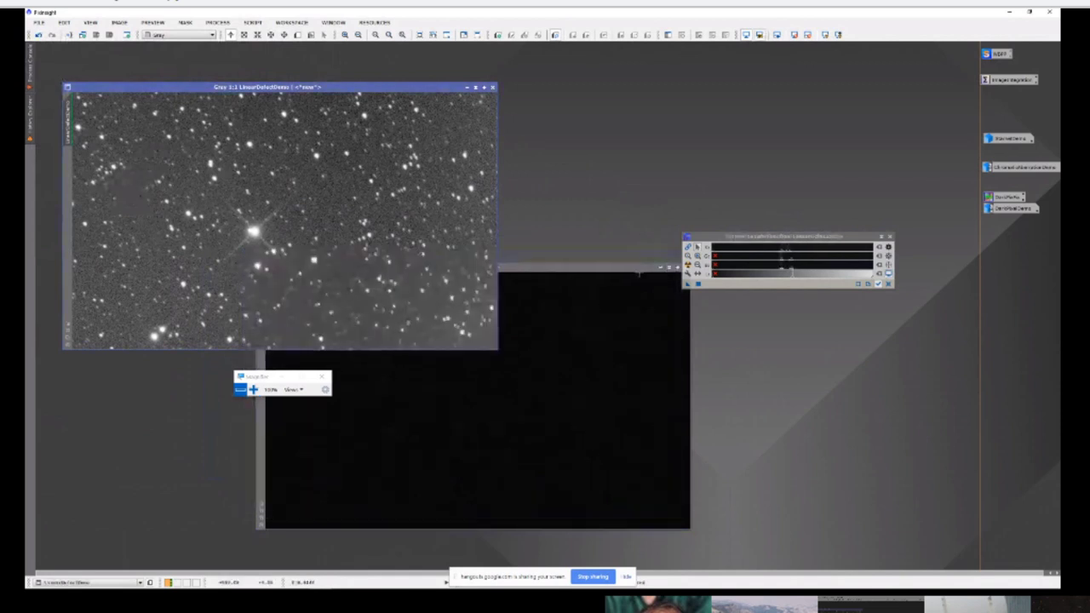
pyautogui.moveTo(627, 273); pyautogui.dragTo(599, 271)
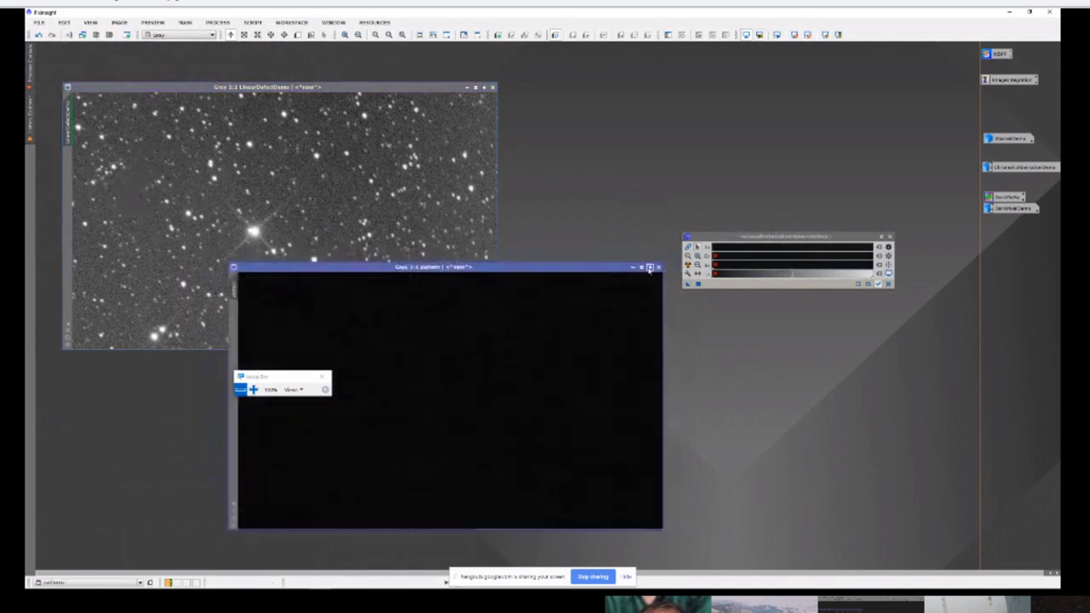
pyautogui.click(658, 267)
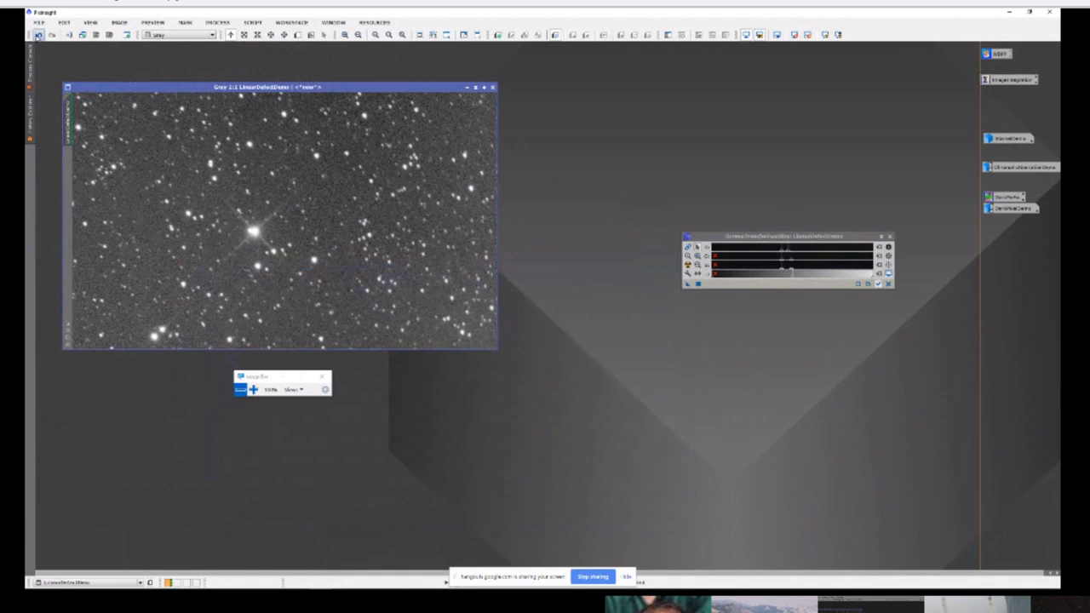
# Step: Toggle undo and redo twice to compare LinearDefectDemo before and after the column correction
pyautogui.click(38, 34)
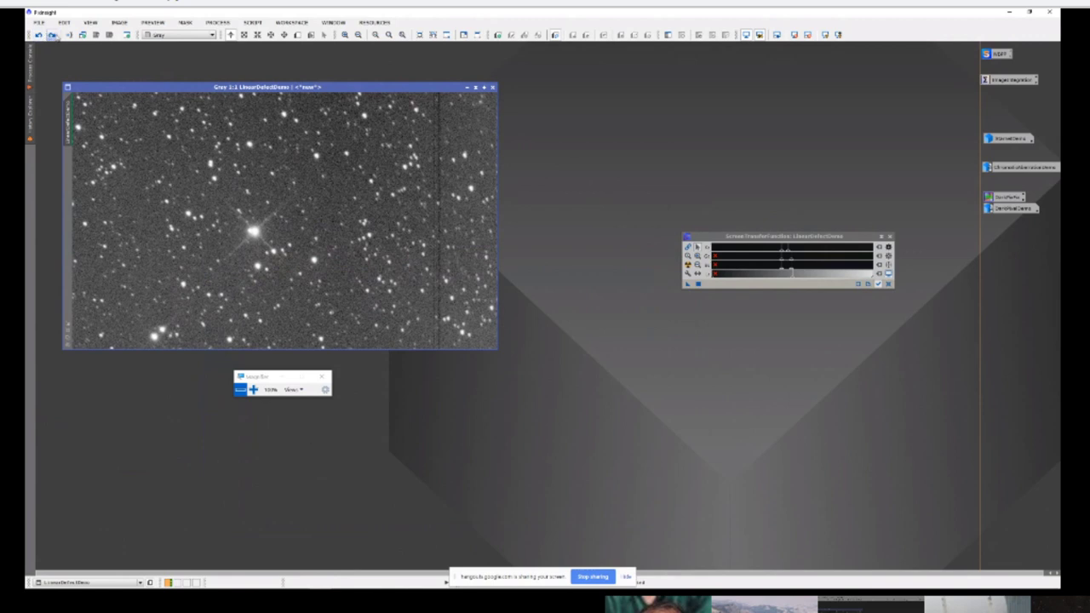
pyautogui.click(53, 35)
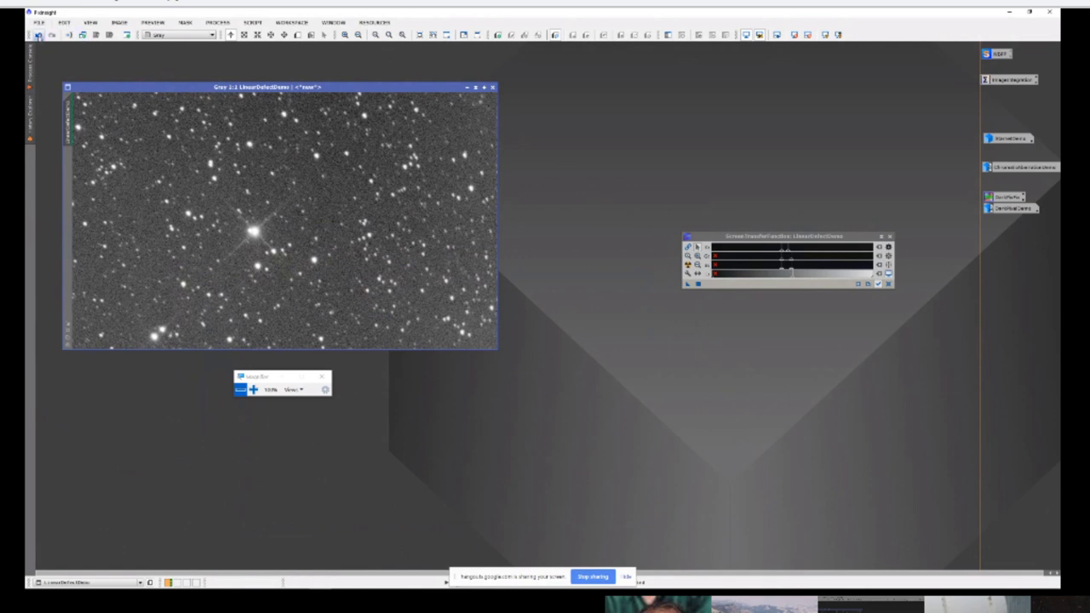
pyautogui.click(38, 35)
pyautogui.click(53, 36)
# Step: Reset the screen stretch so the corrected image displays unstretched and dark
pyautogui.moveTo(363, 582)
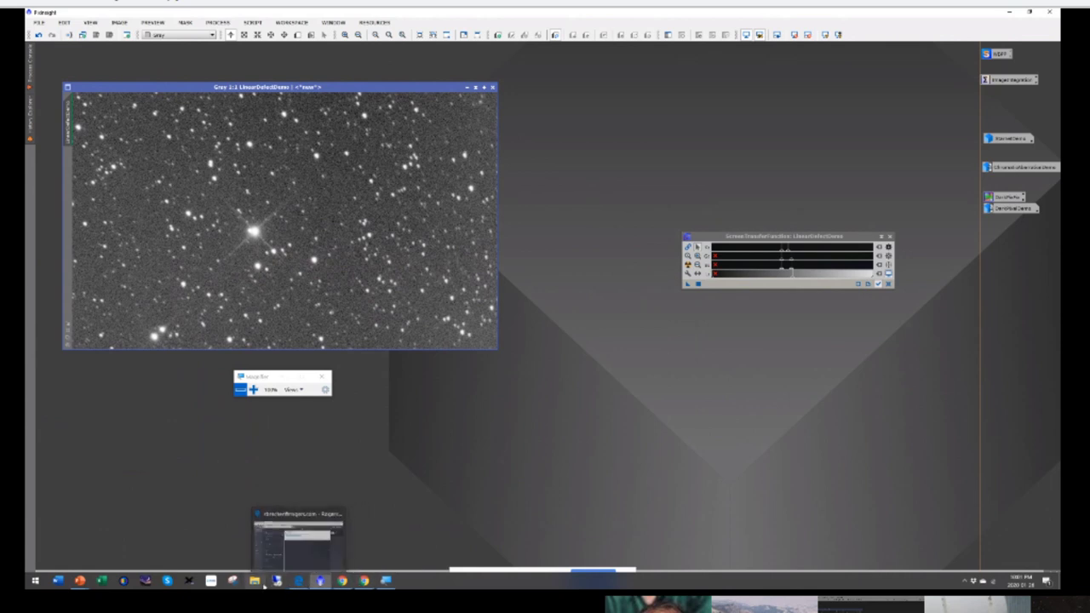
pyautogui.moveTo(79, 581)
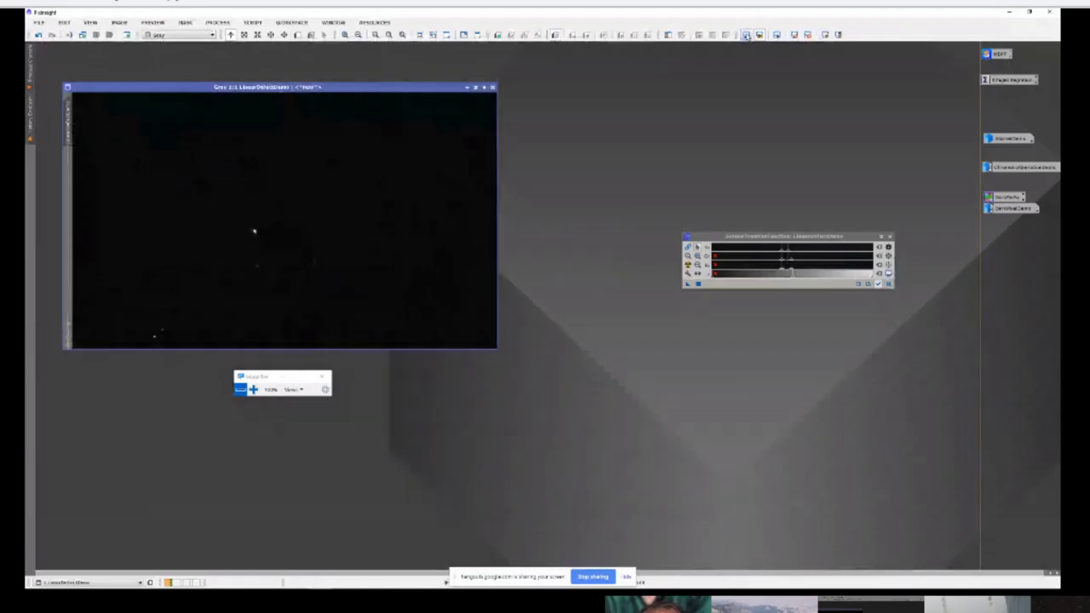
pyautogui.click(746, 35)
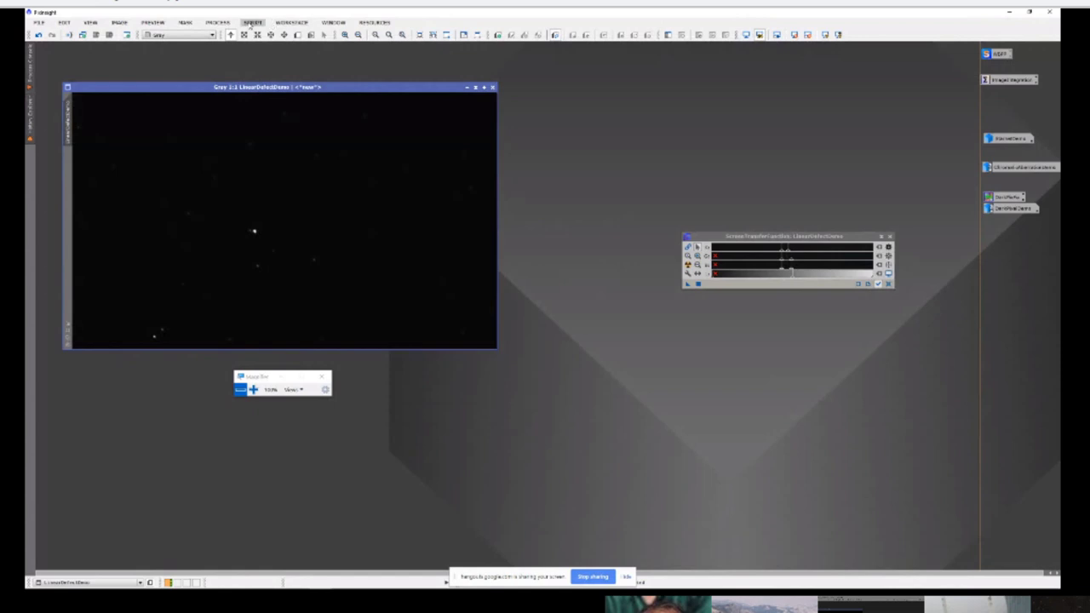
# Step: Open HistogramTransformation on LinearDefectDemo and drag the midtones, previewing a brighter stretch in real time
pyautogui.click(223, 24)
pyautogui.moveTo(255, 230)
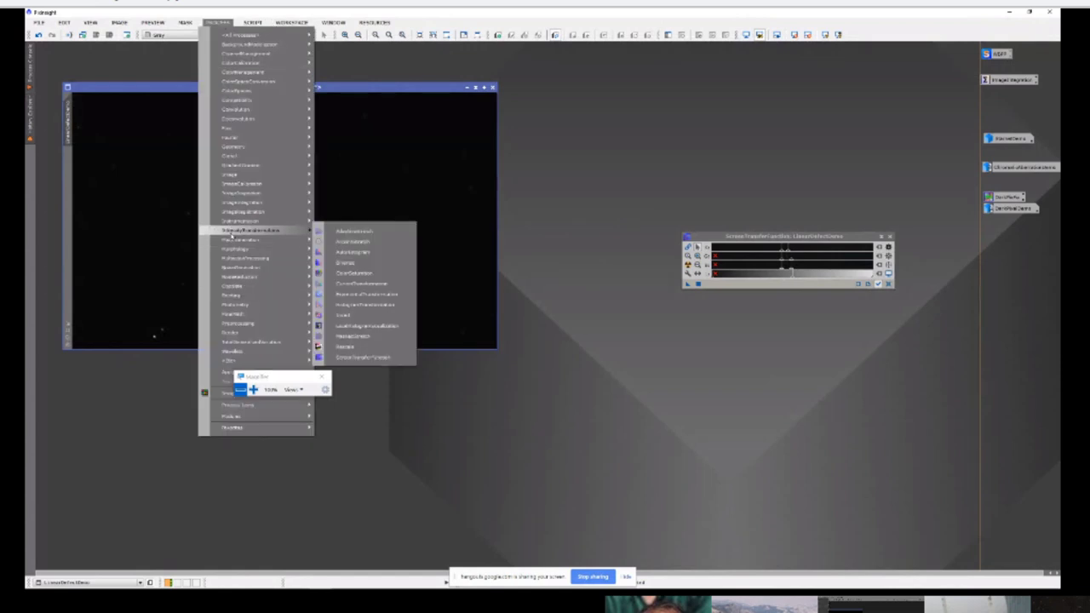
pyautogui.click(375, 304)
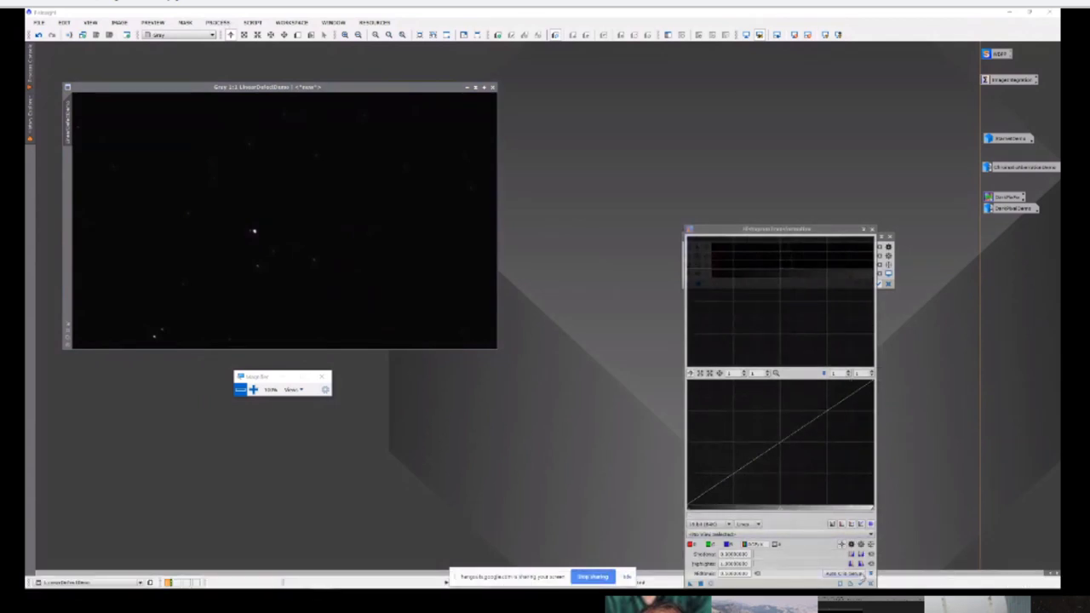
pyautogui.click(860, 584)
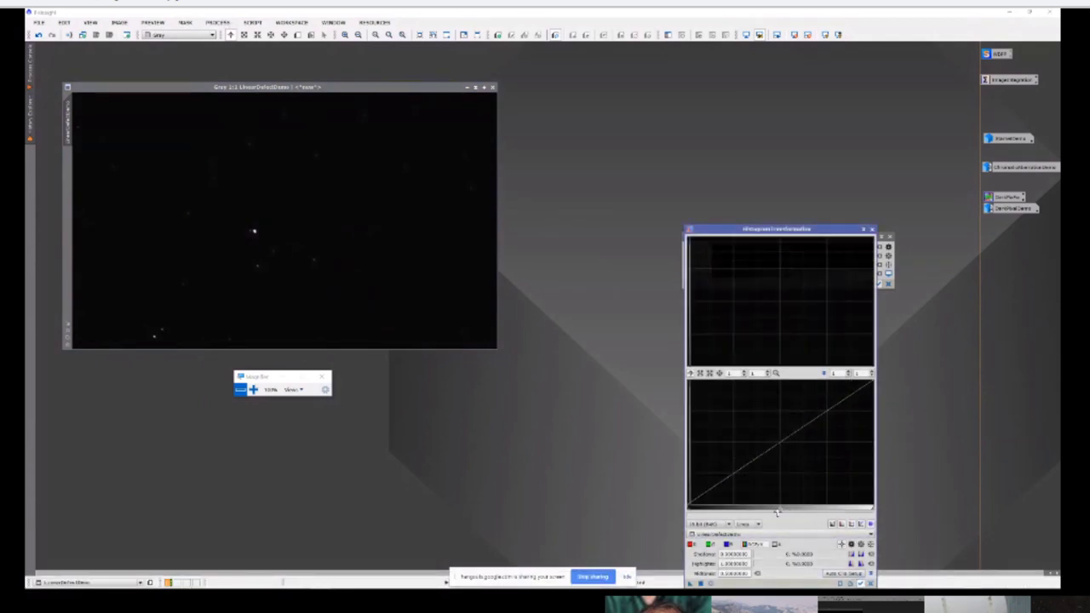
pyautogui.moveTo(766, 504); pyautogui.dragTo(692, 511)
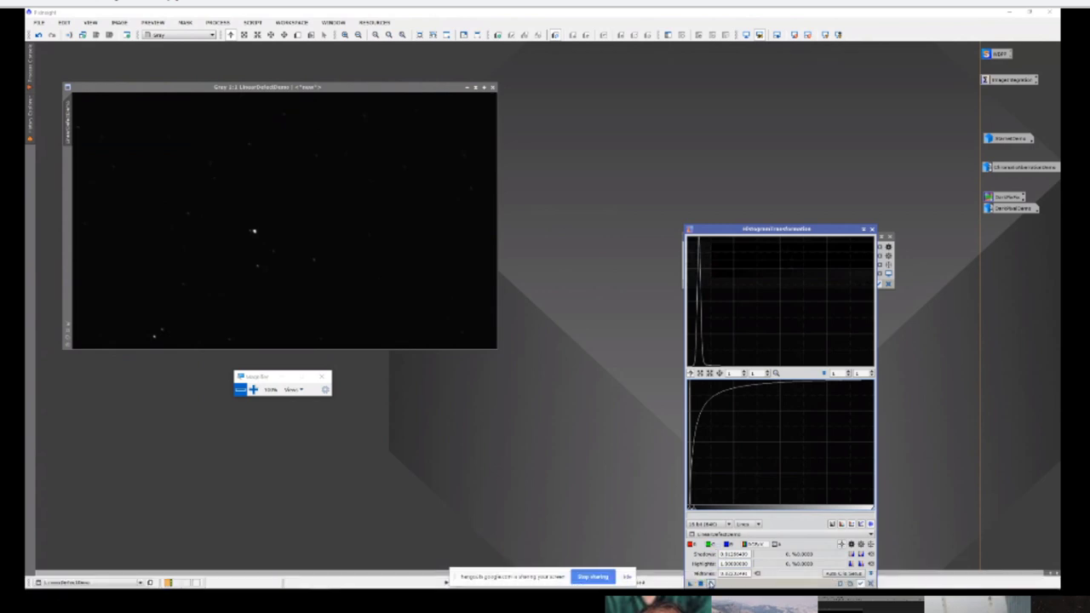
pyautogui.click(710, 583)
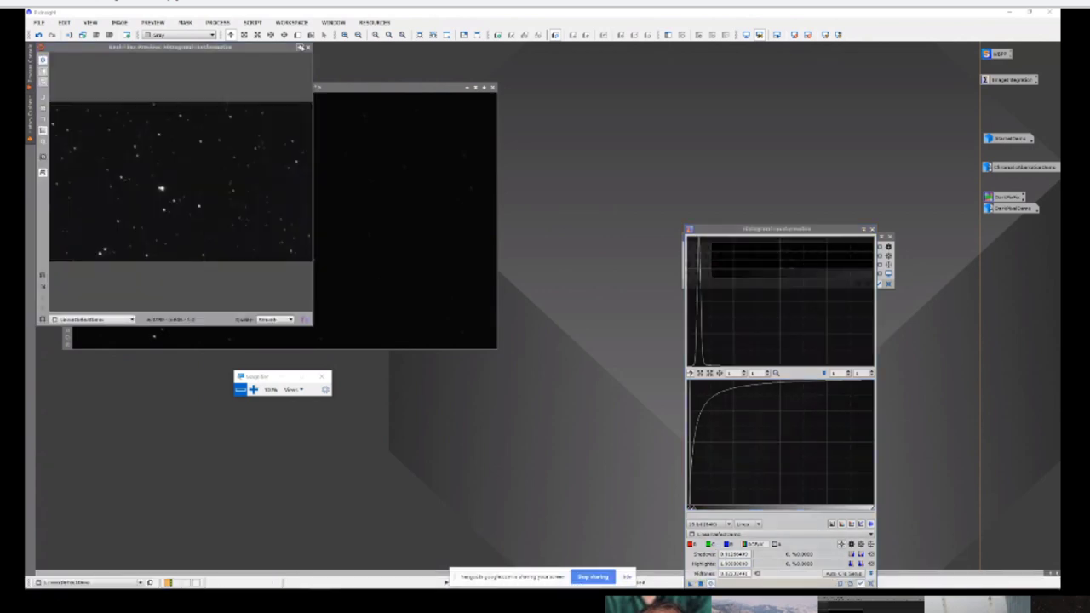
pyautogui.click(300, 47)
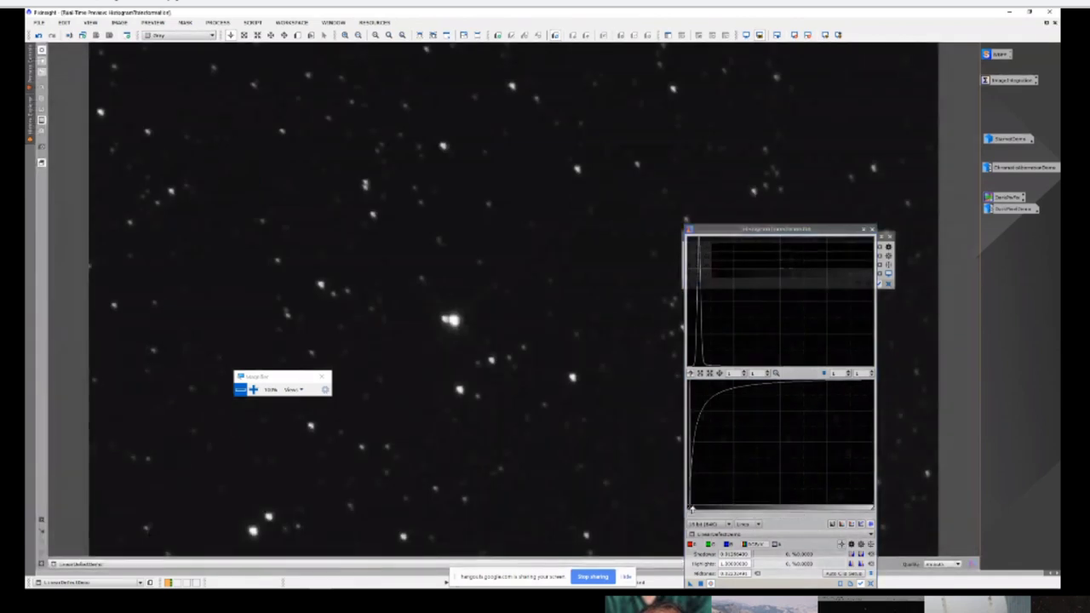
# Step: Refine the midtones, auto-clip the shadows, and apply the stretch permanently to LinearDefectDemo
pyautogui.moveTo(690, 509); pyautogui.dragTo(756, 324)
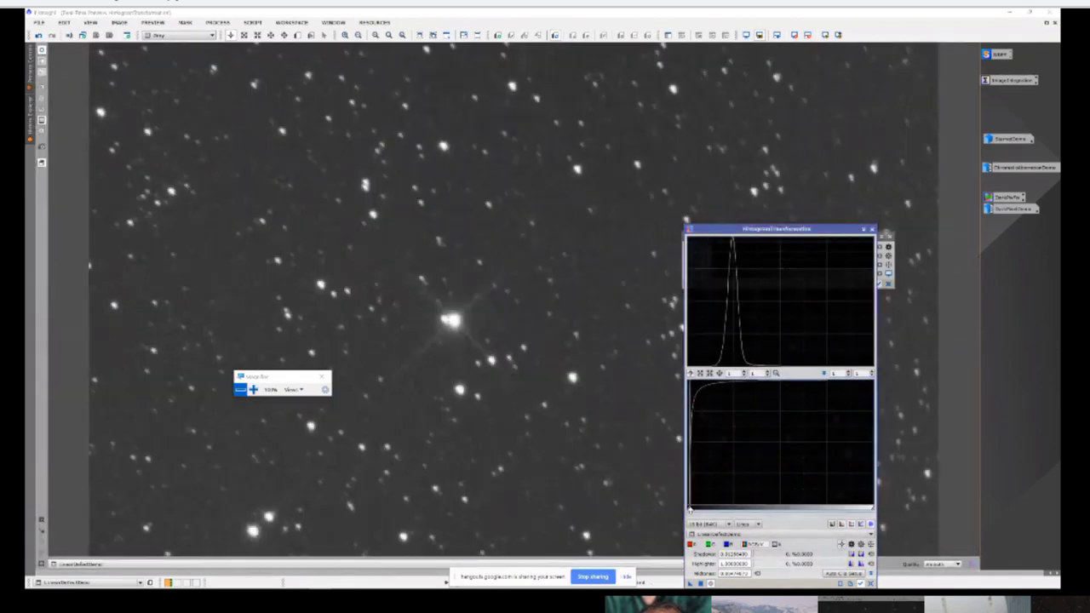
pyautogui.moveTo(763, 228); pyautogui.dragTo(429, 146)
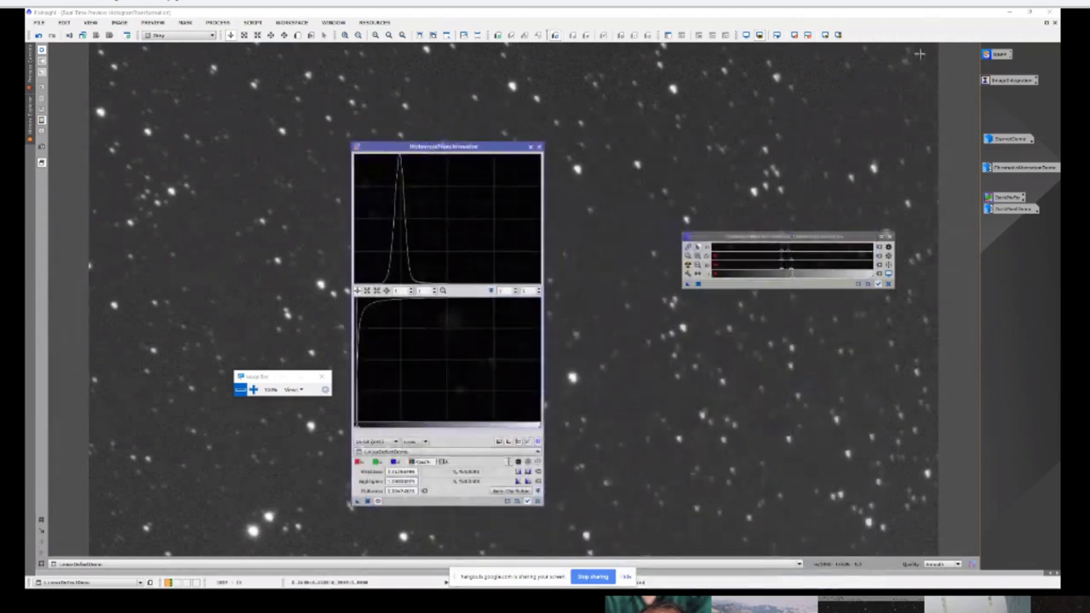
pyautogui.click(1046, 22)
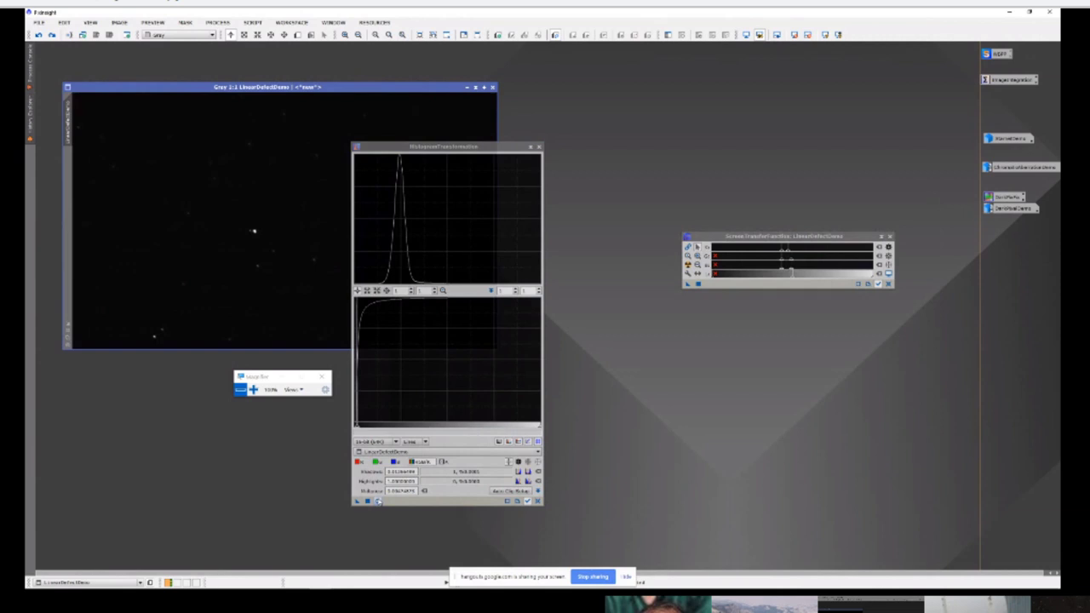
pyautogui.click(378, 500)
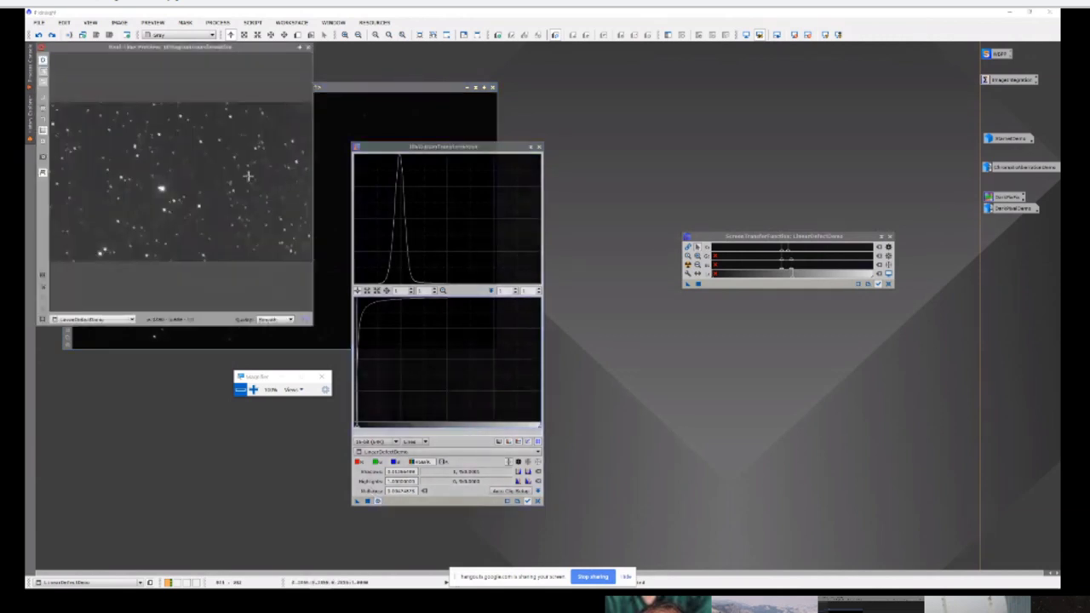
pyautogui.click(527, 470)
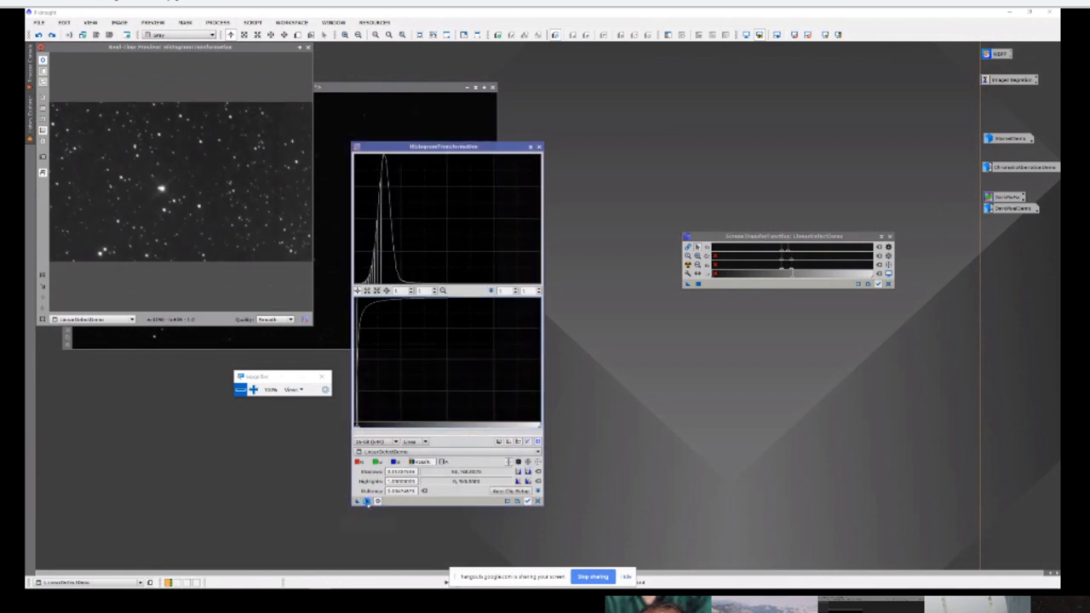
pyautogui.click(367, 500)
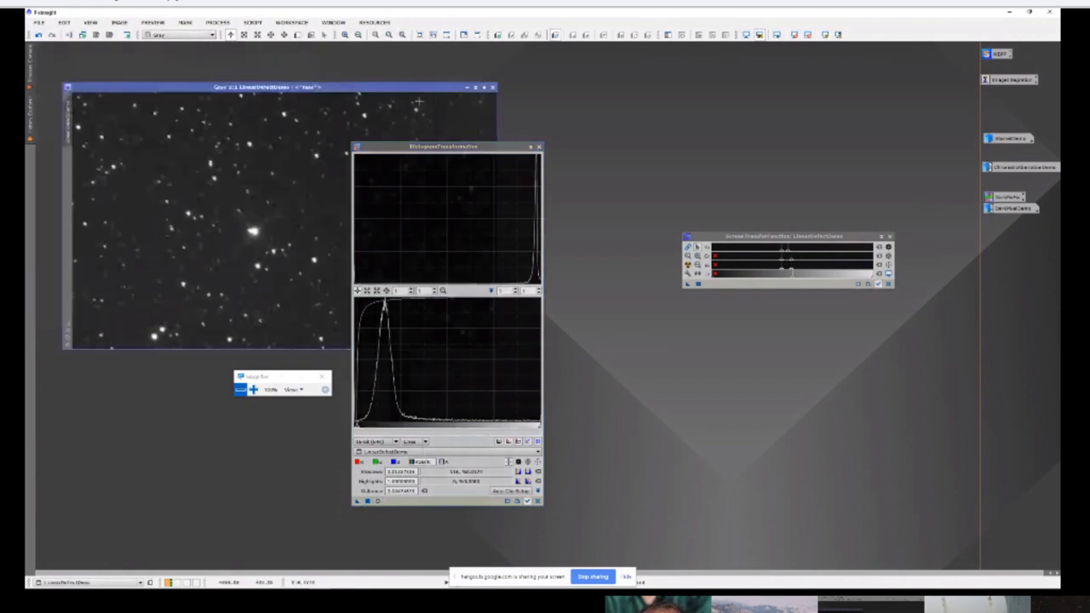
pyautogui.click(538, 147)
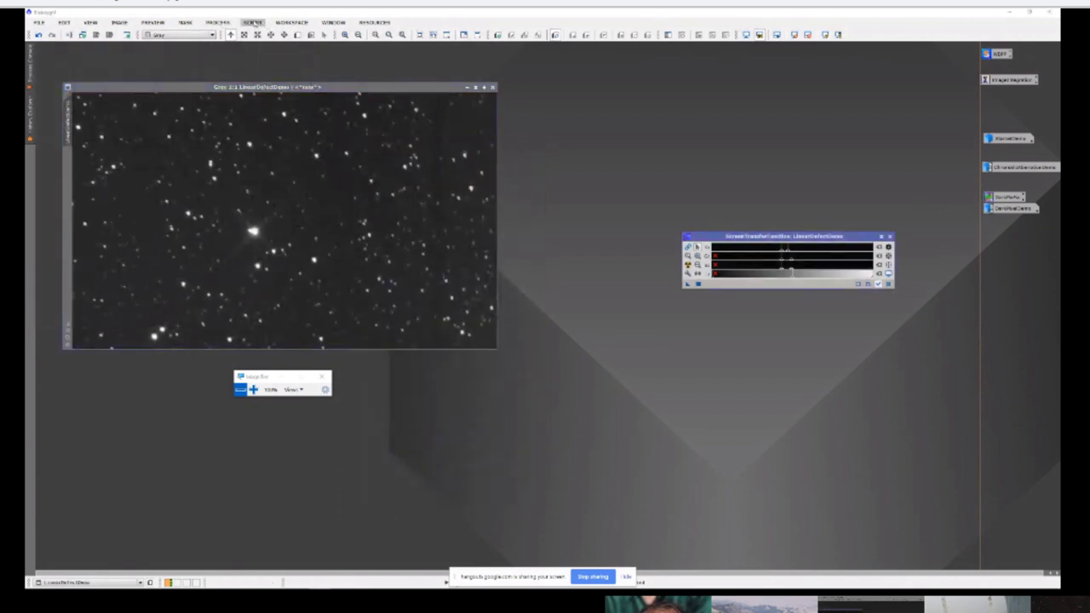
# Step: Run the pattern-subtraction utility script on the star image with 'Correct the entire image' checked
pyautogui.click(253, 24)
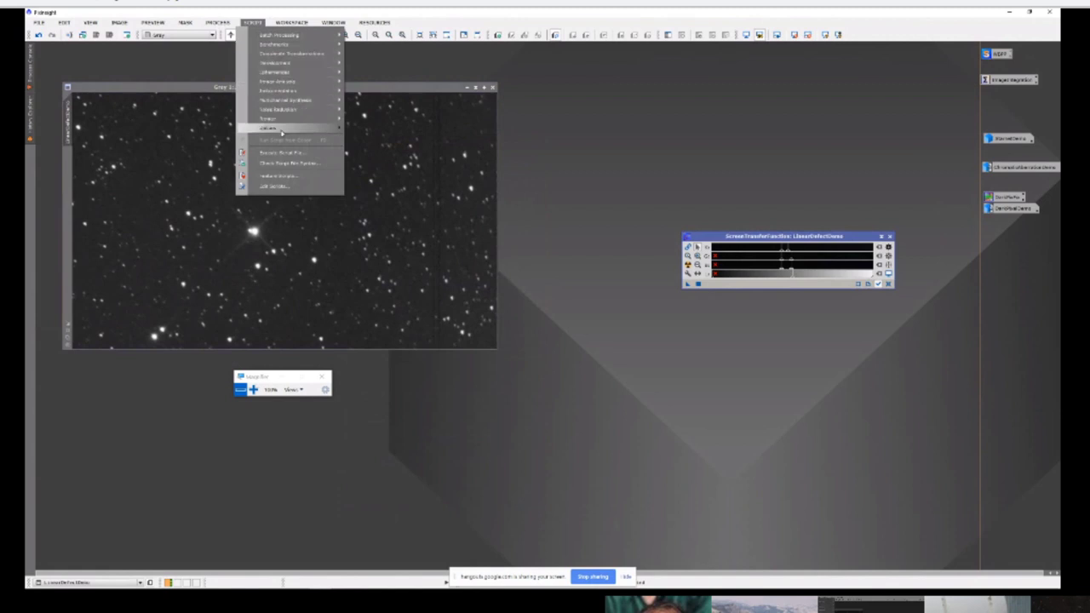
pyautogui.moveTo(280, 131)
pyautogui.click(390, 415)
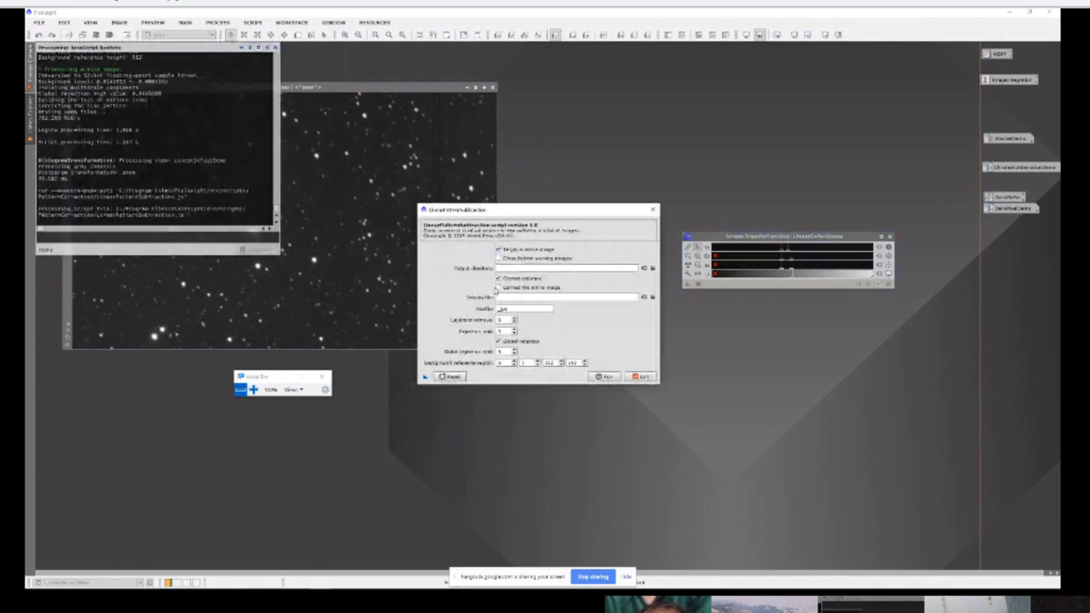
pyautogui.click(498, 288)
pyautogui.click(605, 376)
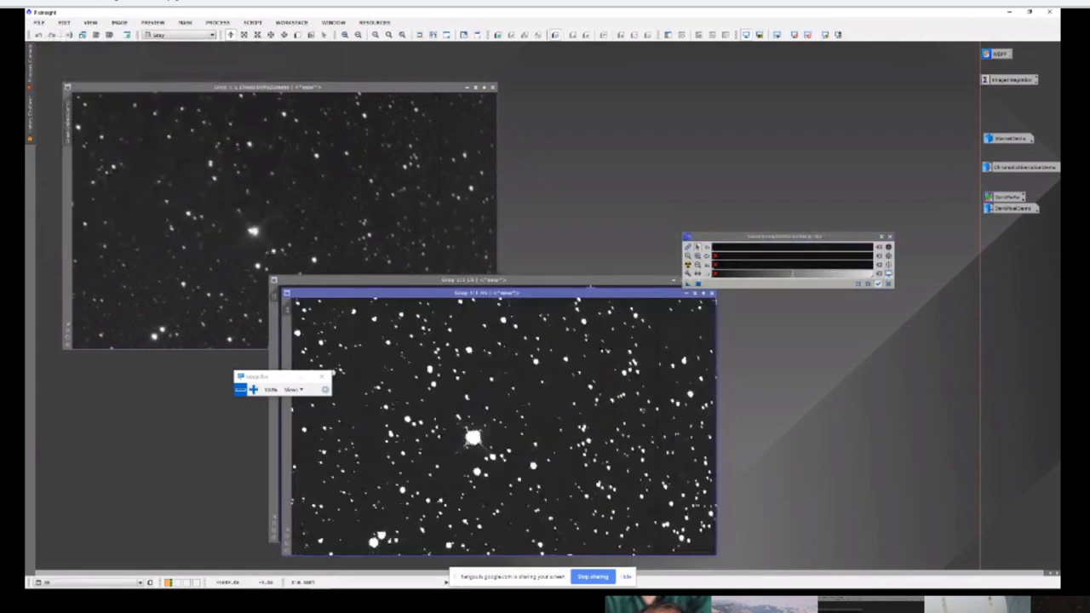
# Step: Close the three leftover output windows, undo the correction, and switch to the slide show
pyautogui.click(712, 293)
pyautogui.click(700, 278)
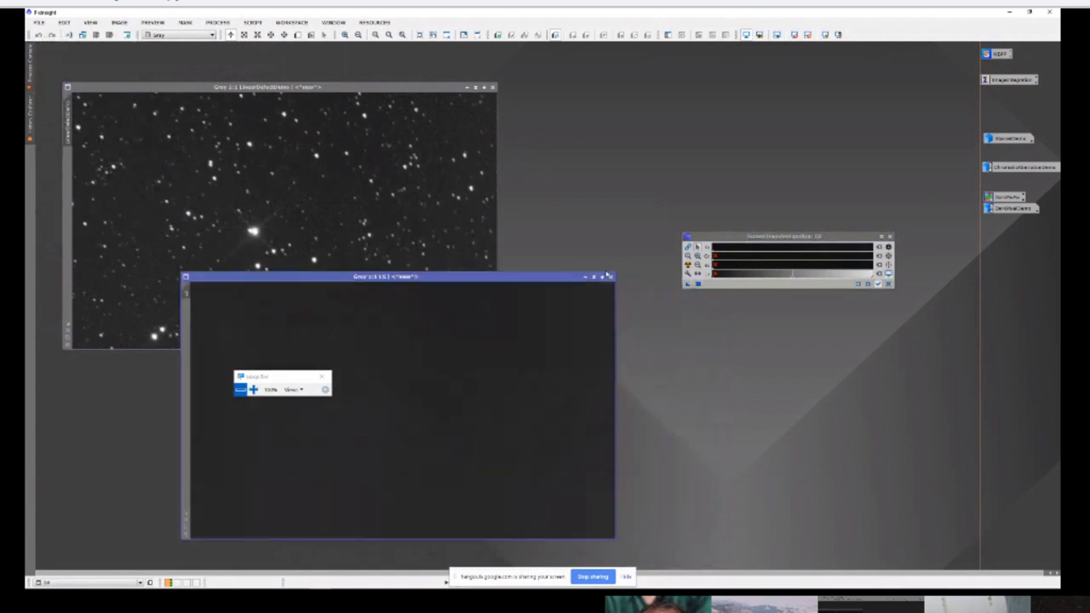
pyautogui.click(610, 277)
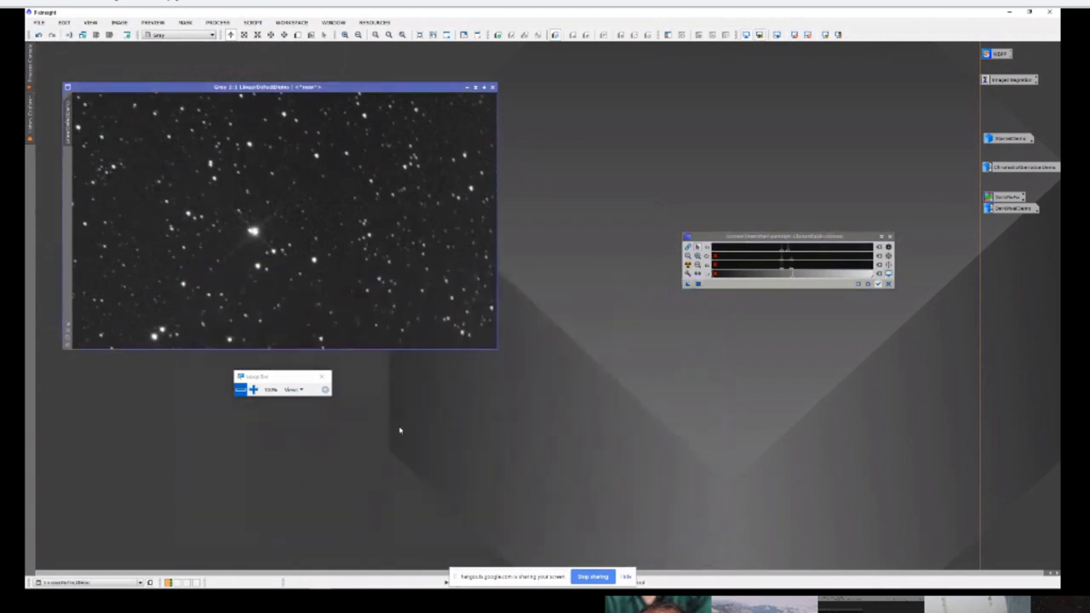
pyautogui.click(38, 36)
pyautogui.hotkey('alt', 'Tab')
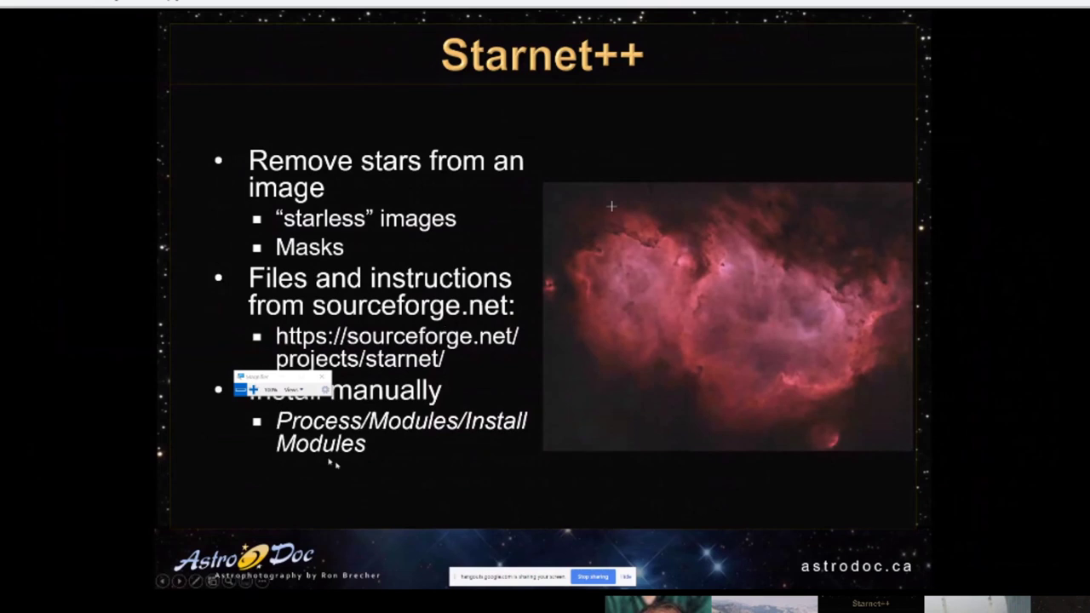
# Step: Present the Starnet++ slide on star removal and module installation, then return to PixInsight
pyautogui.moveTo(287, 376); pyautogui.dragTo(85, 287)
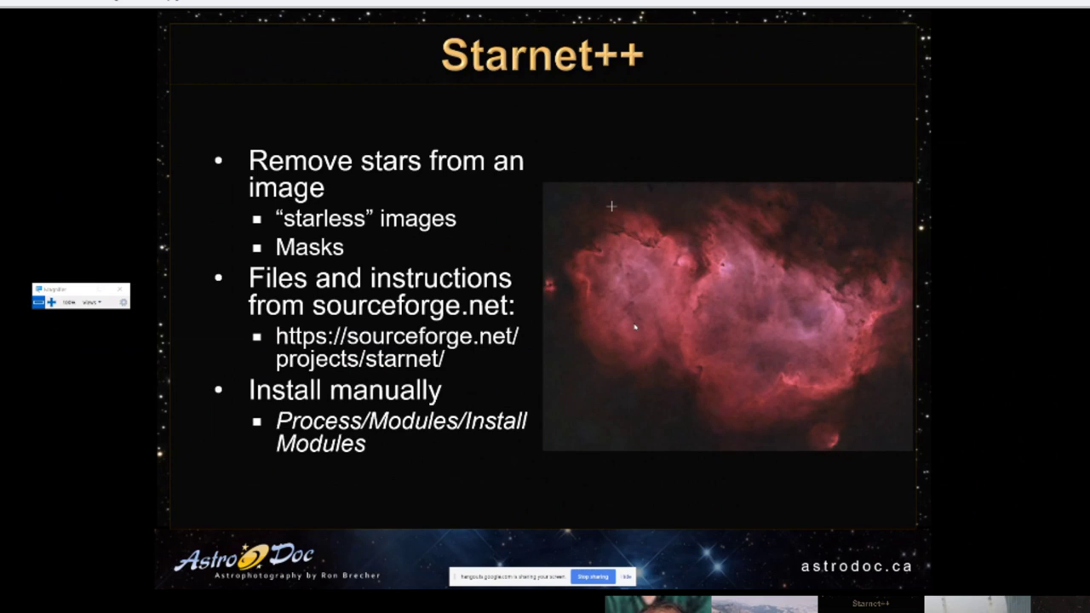
pyautogui.hotkey('alt', 'Tab')
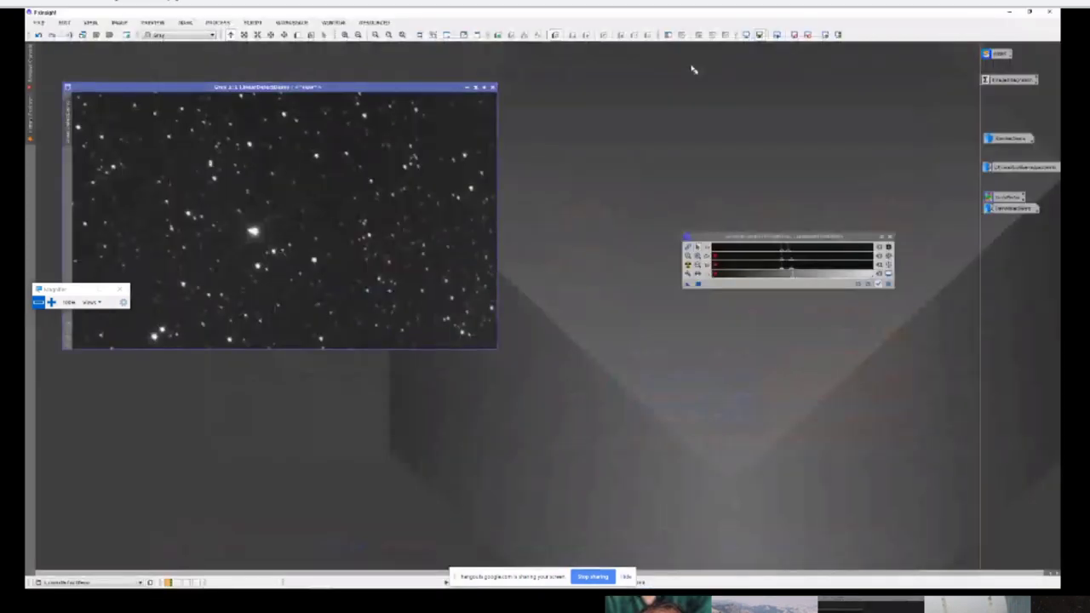
# Step: Iconize the star image, close the ScreenTransferFunction panel, and browse the Process > Modules menu
pyautogui.click(468, 87)
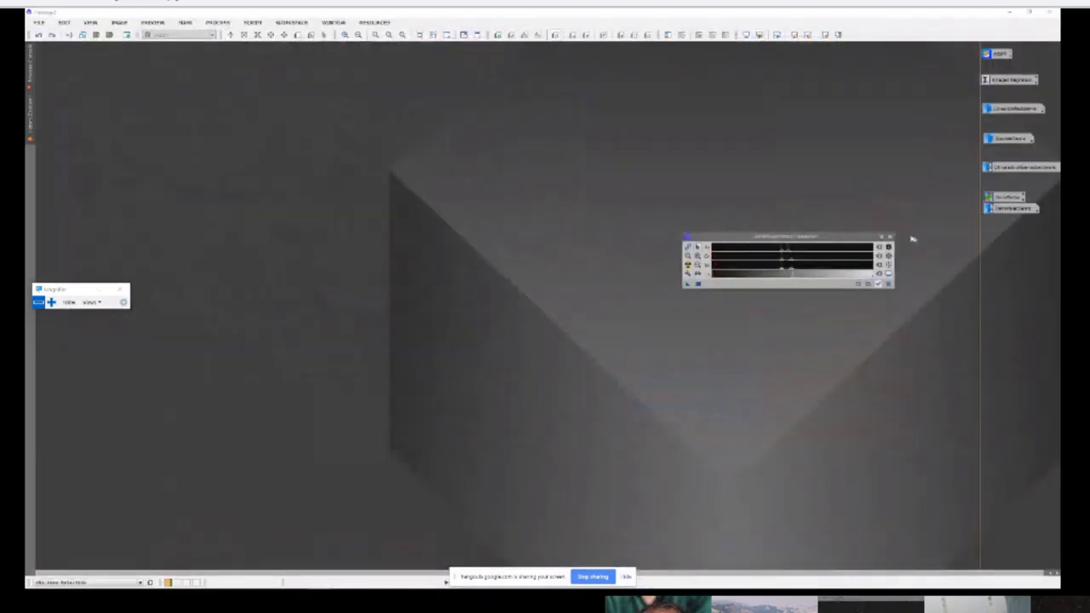
pyautogui.click(889, 236)
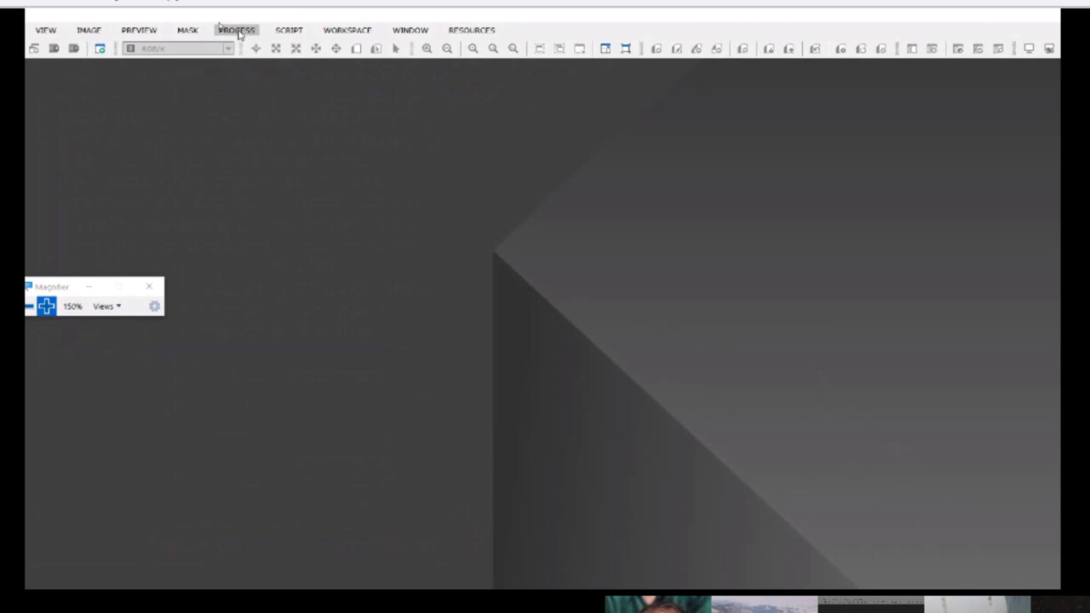
pyautogui.click(237, 32)
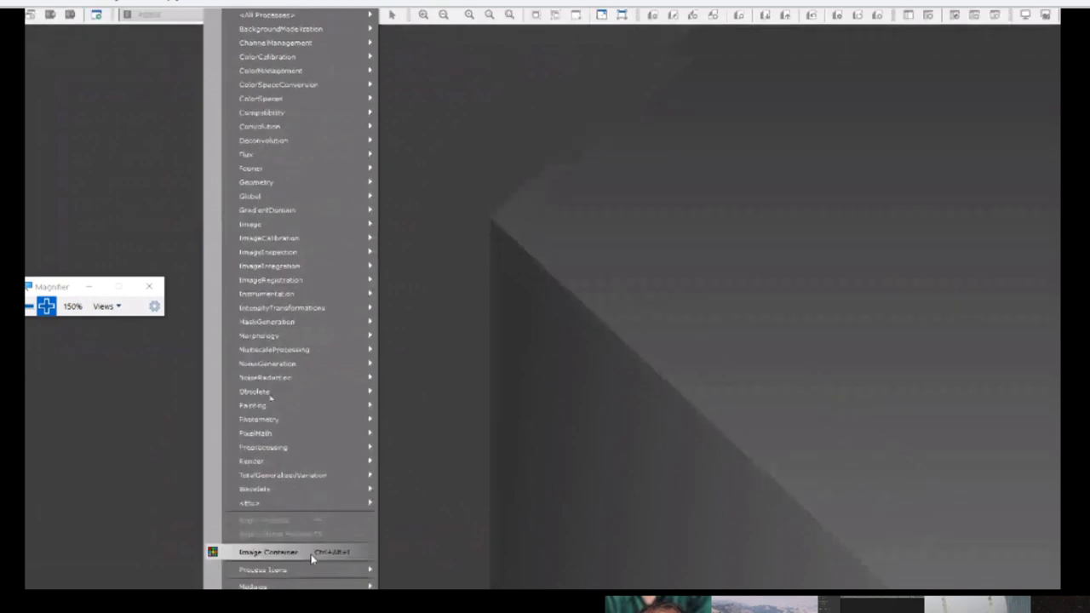
pyautogui.moveTo(297, 582)
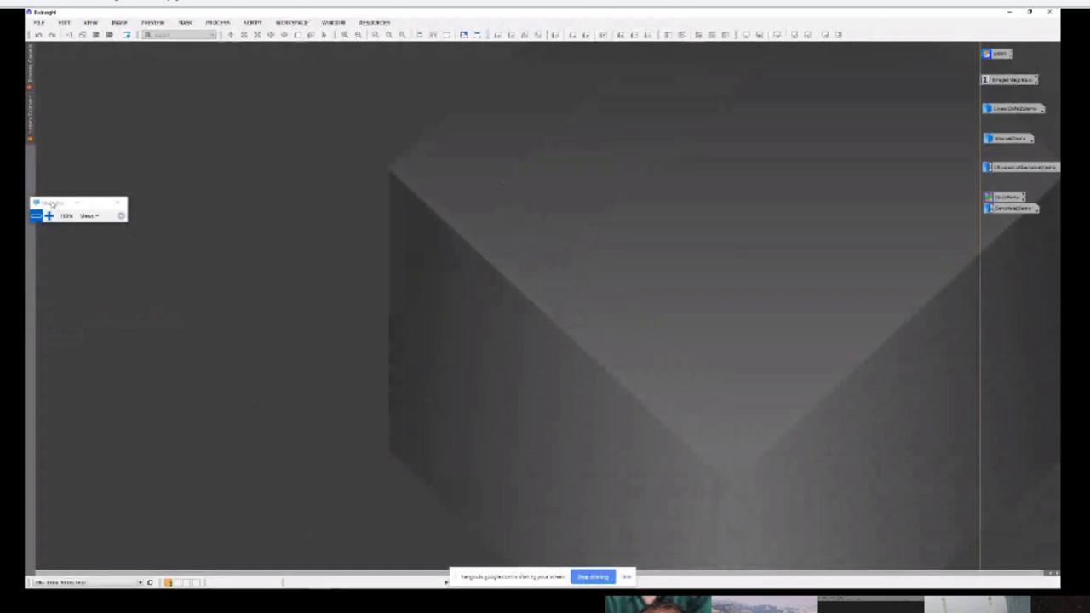
pyautogui.moveTo(52, 204); pyautogui.dragTo(99, 83)
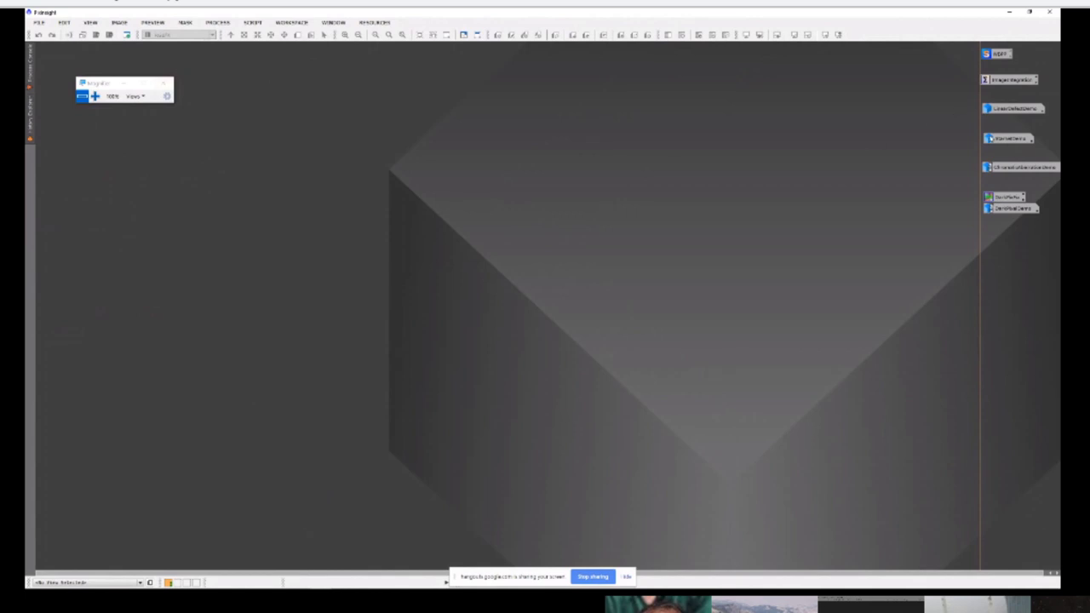
# Step: Restore the red nebula image from its icon and show the Process > All Processes list
pyautogui.doubleClick(1018, 143)
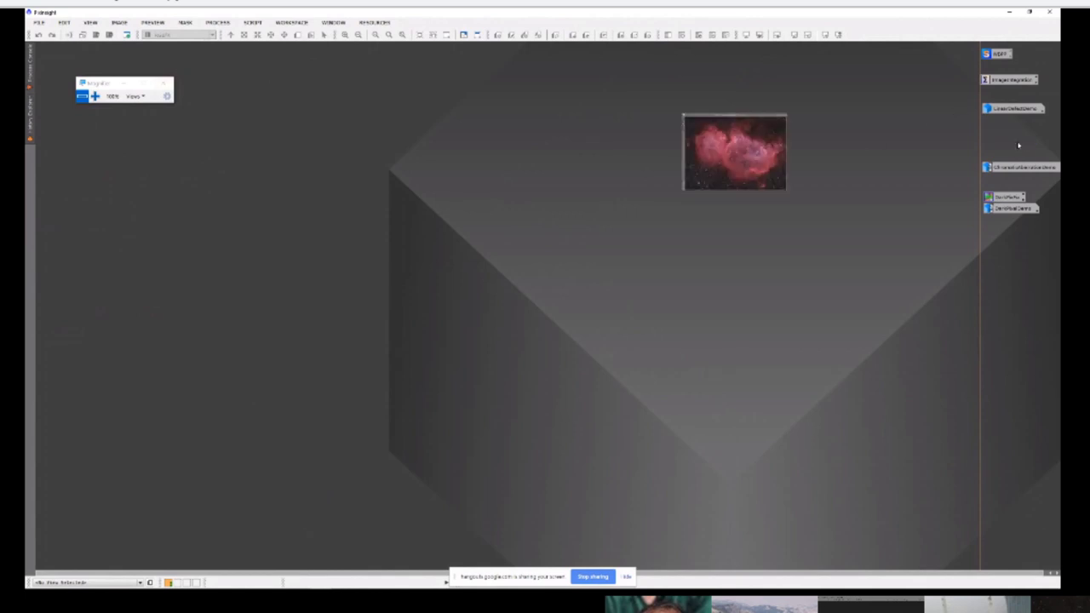
pyautogui.click(218, 22)
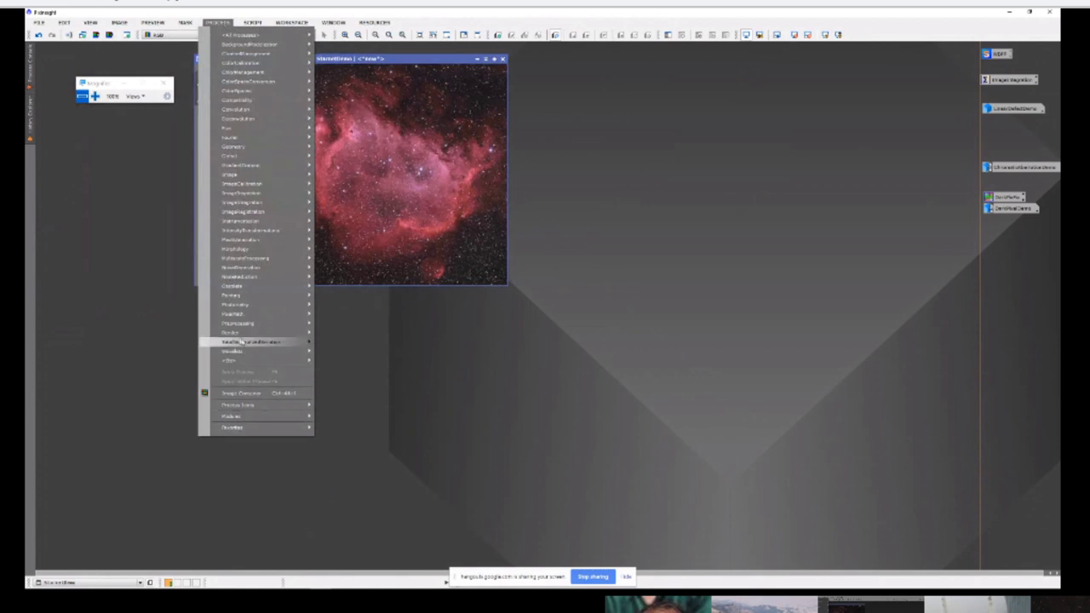
pyautogui.moveTo(231, 362)
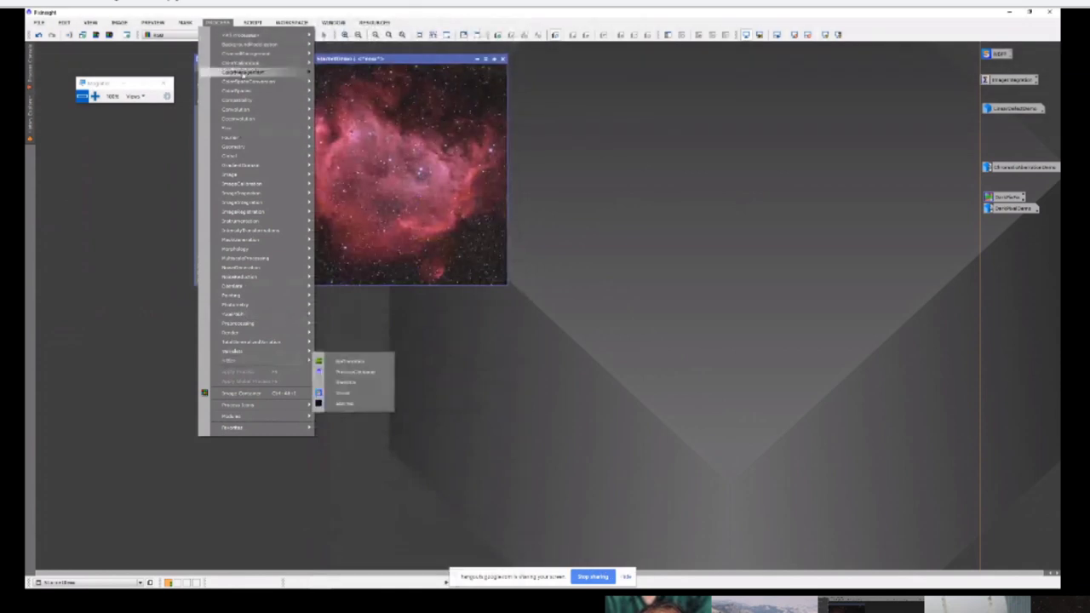
pyautogui.moveTo(245, 37)
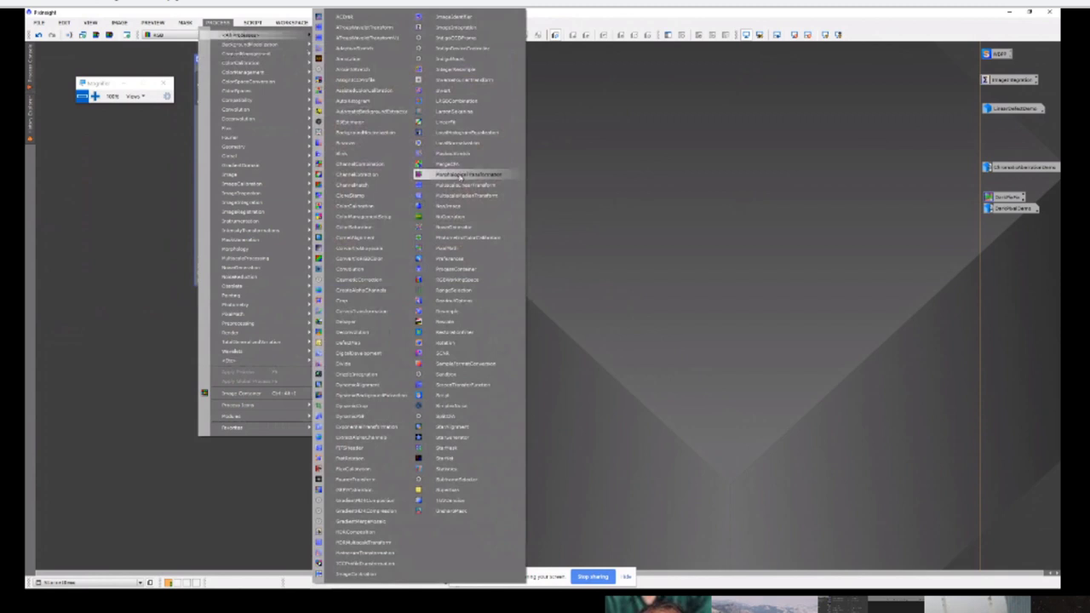
# Step: Open StarNet++ beside the nebula image, choose a Stride value, and leave Create starmask off
pyautogui.click(439, 459)
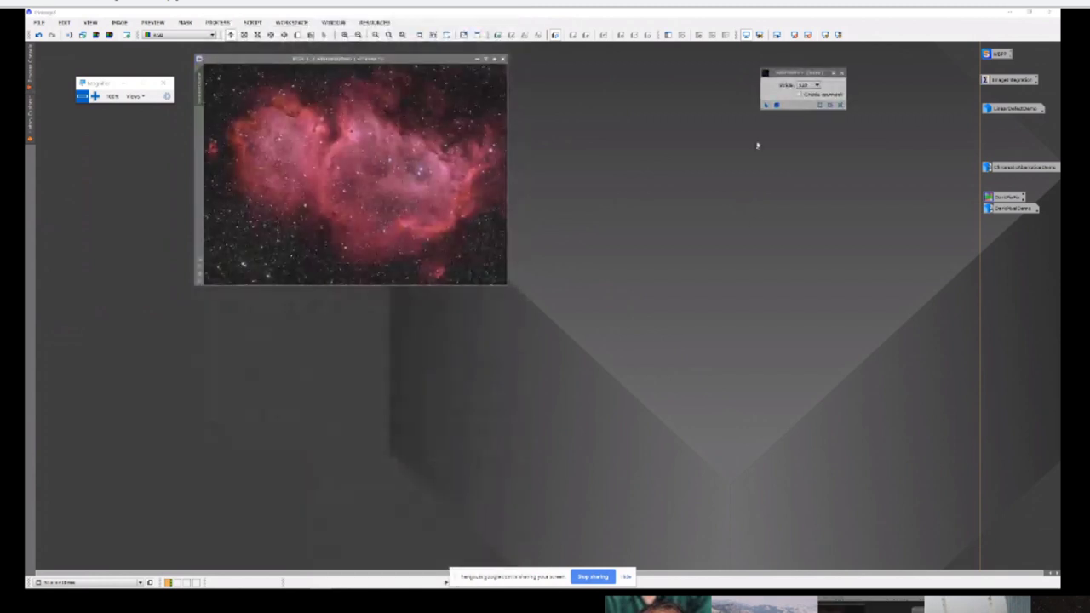
pyautogui.moveTo(788, 73); pyautogui.dragTo(678, 87)
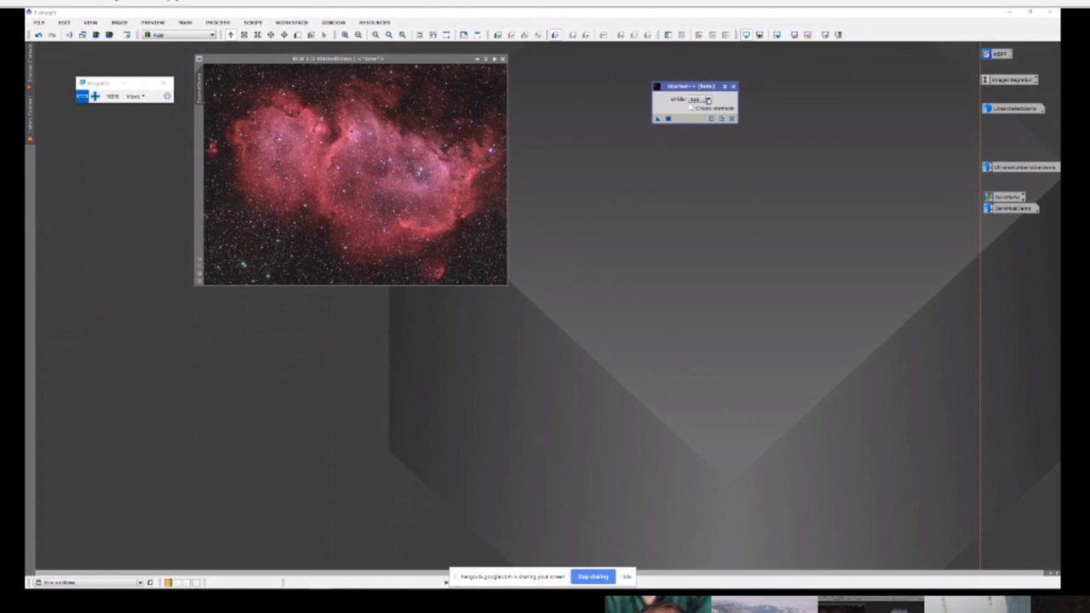
pyautogui.click(708, 99)
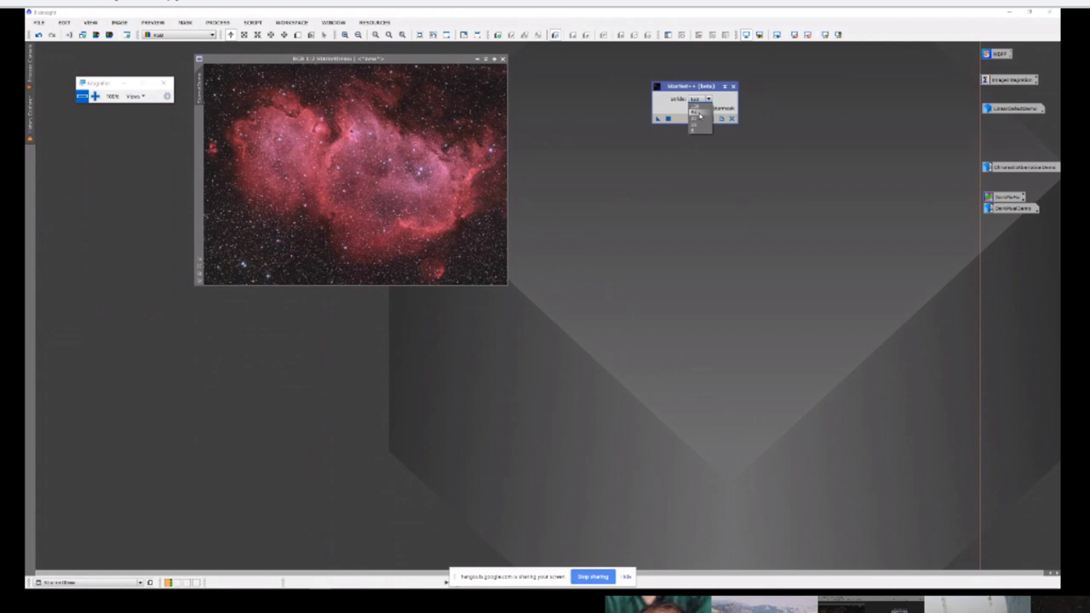
pyautogui.click(700, 115)
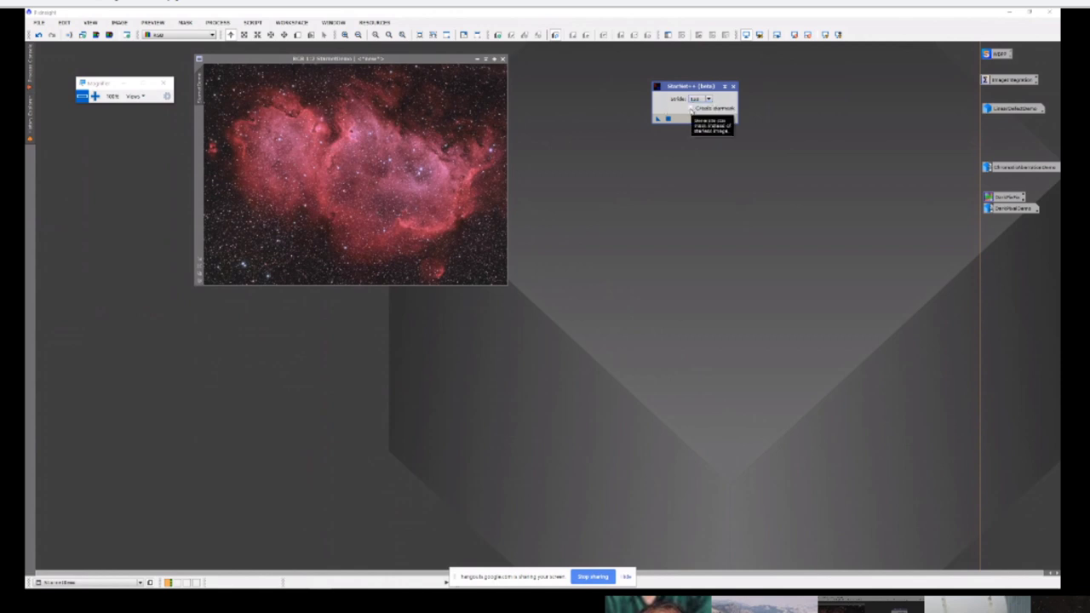
pyautogui.click(691, 109)
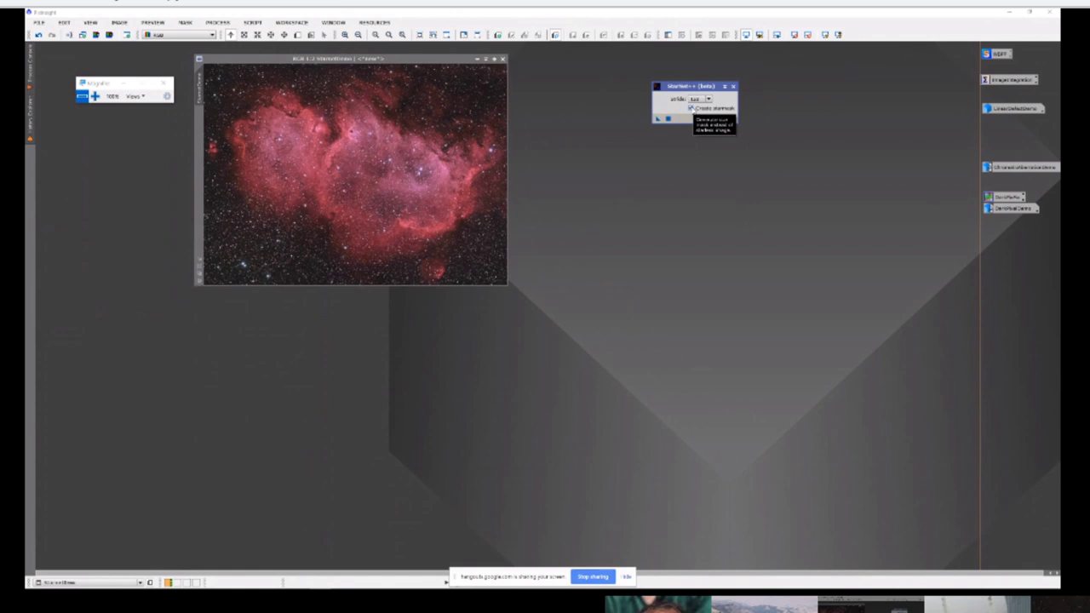
pyautogui.click(690, 109)
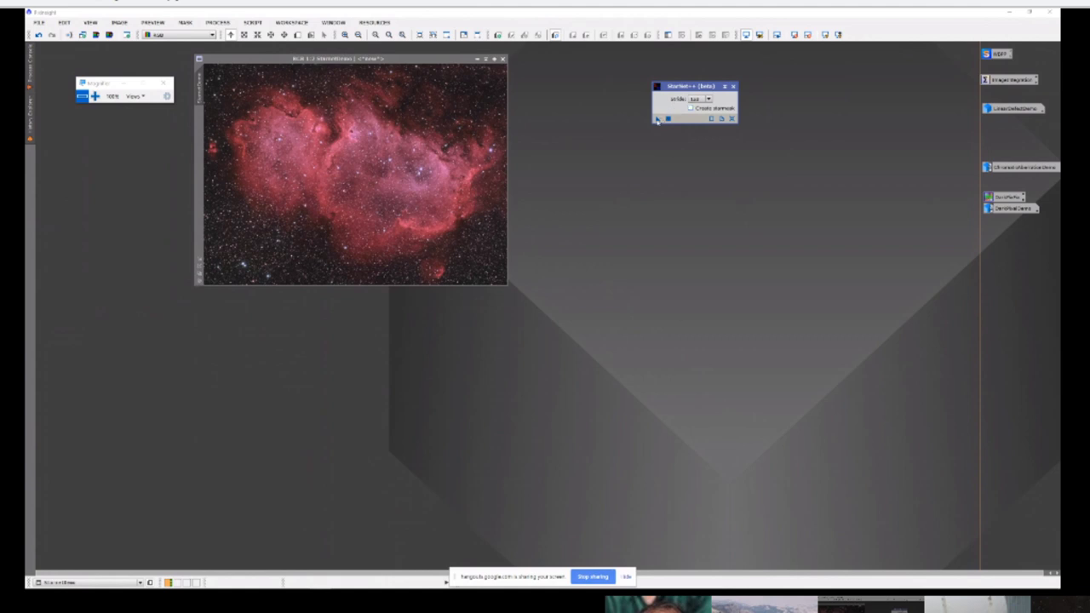
# Step: Drag the StarNet++ instance onto the nebula image to strip its stars, then view the starless result
pyautogui.moveTo(656, 119); pyautogui.dragTo(424, 158)
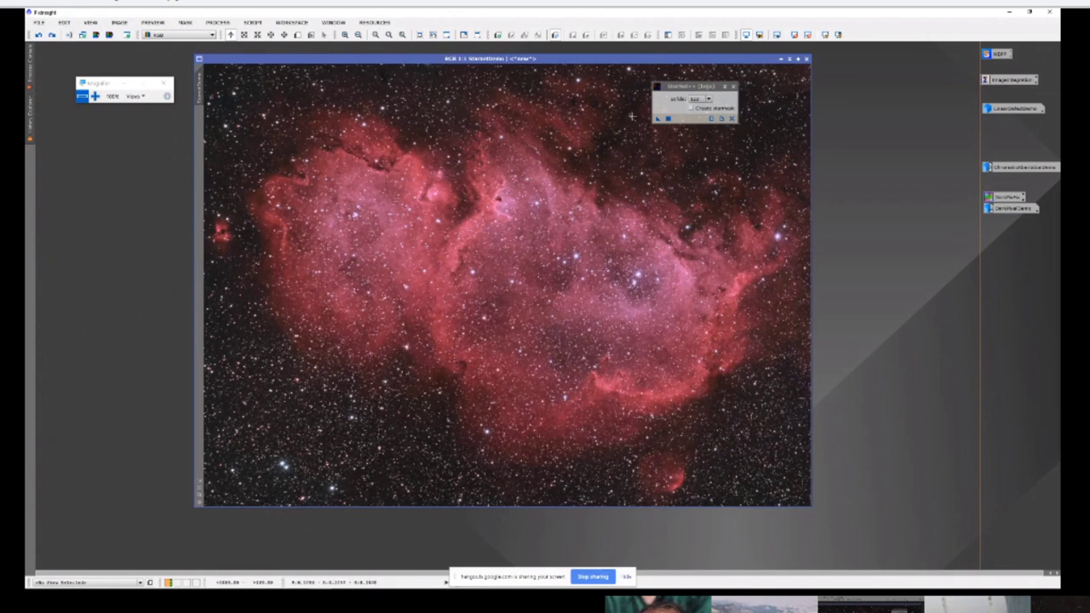
pyautogui.click(53, 35)
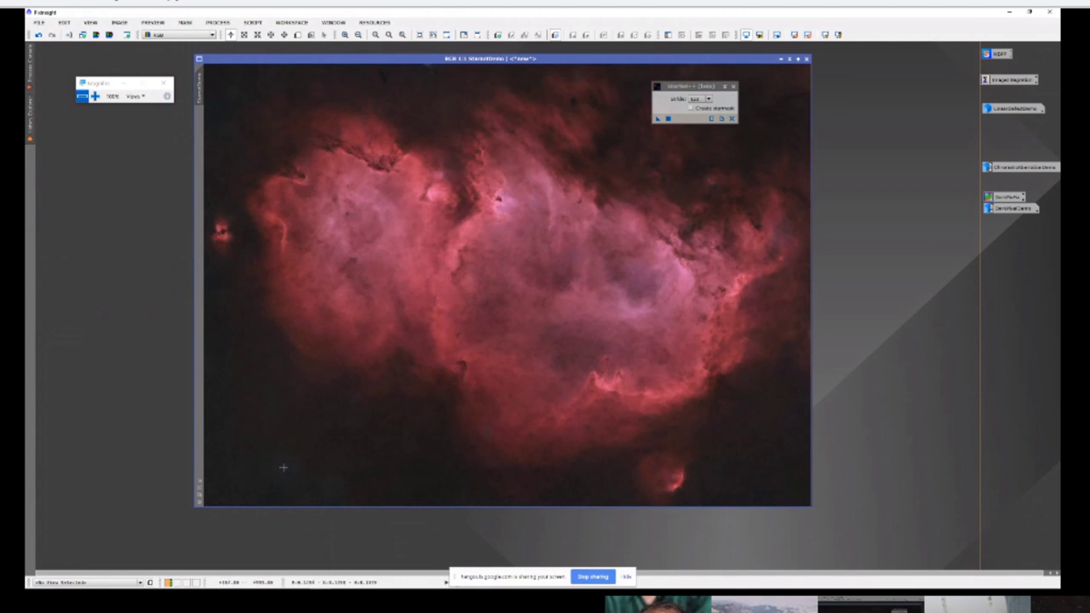
# Step: Bend the CurvesTransformation RGB/K curve to darken the starless nebula's background and apply it
pyautogui.click(223, 23)
pyautogui.moveTo(249, 230)
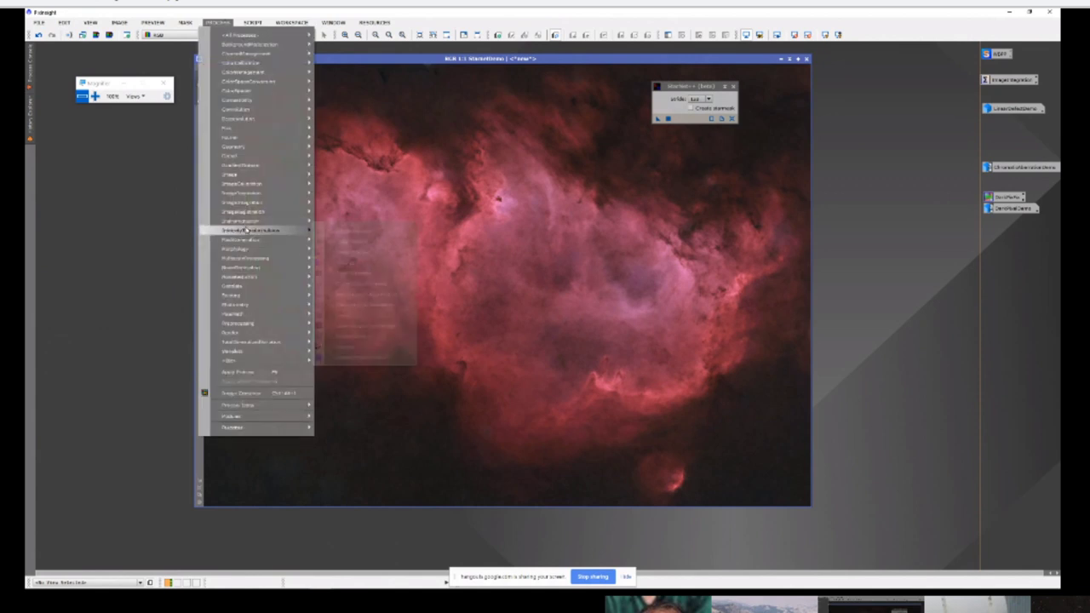
pyautogui.click(349, 282)
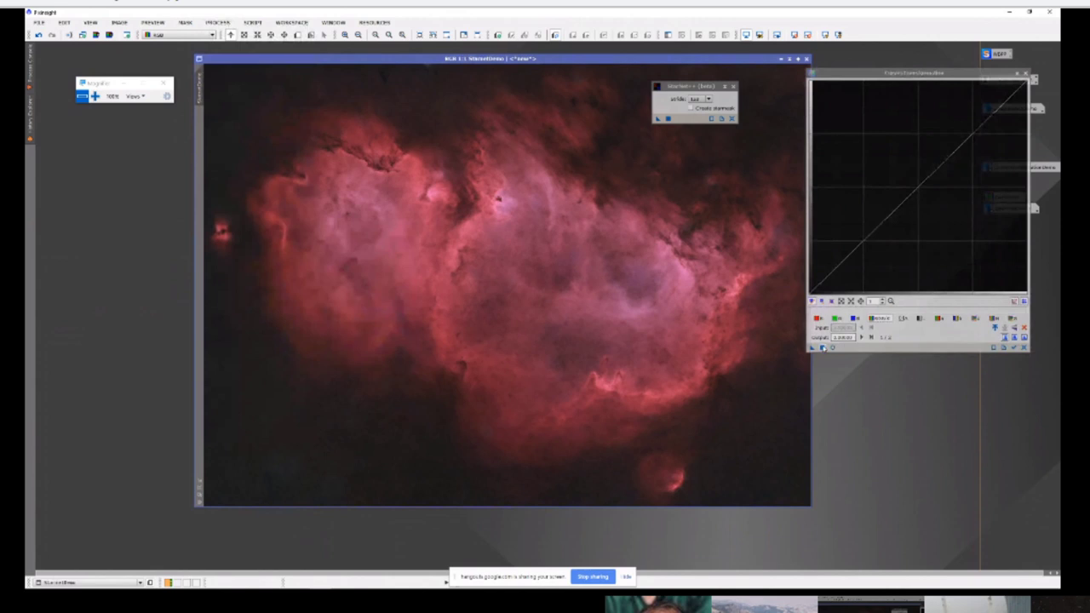
pyautogui.click(832, 347)
pyautogui.moveTo(934, 170); pyautogui.dragTo(867, 241)
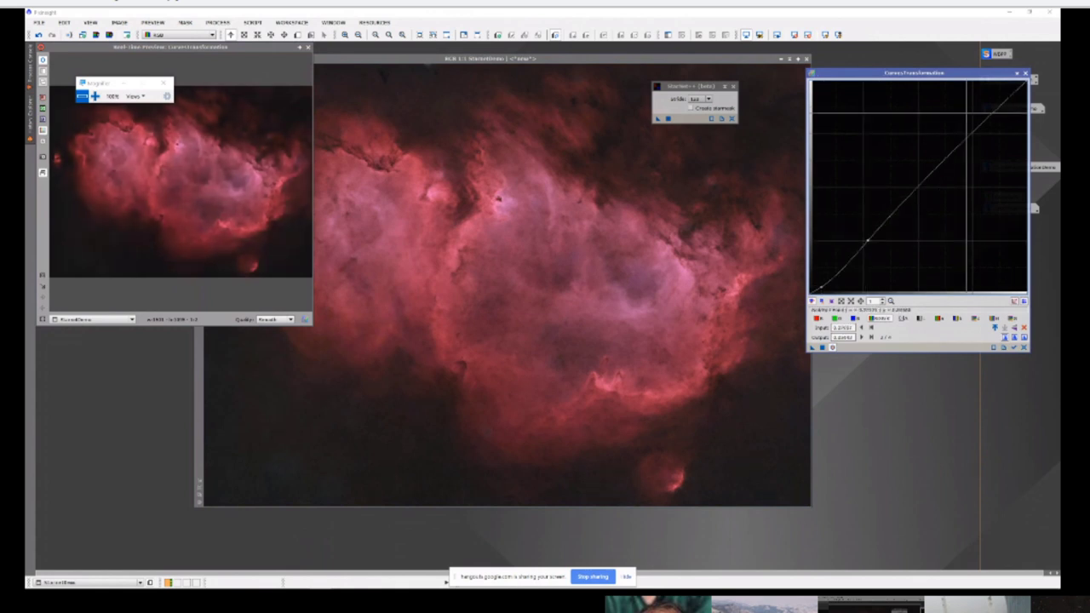
pyautogui.click(969, 124)
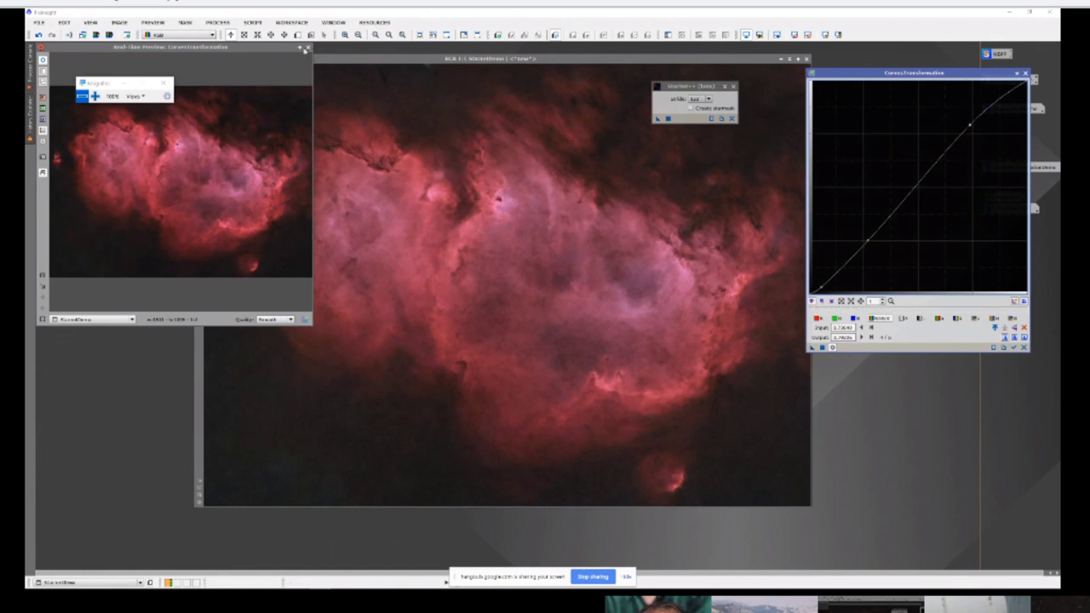
pyautogui.click(309, 47)
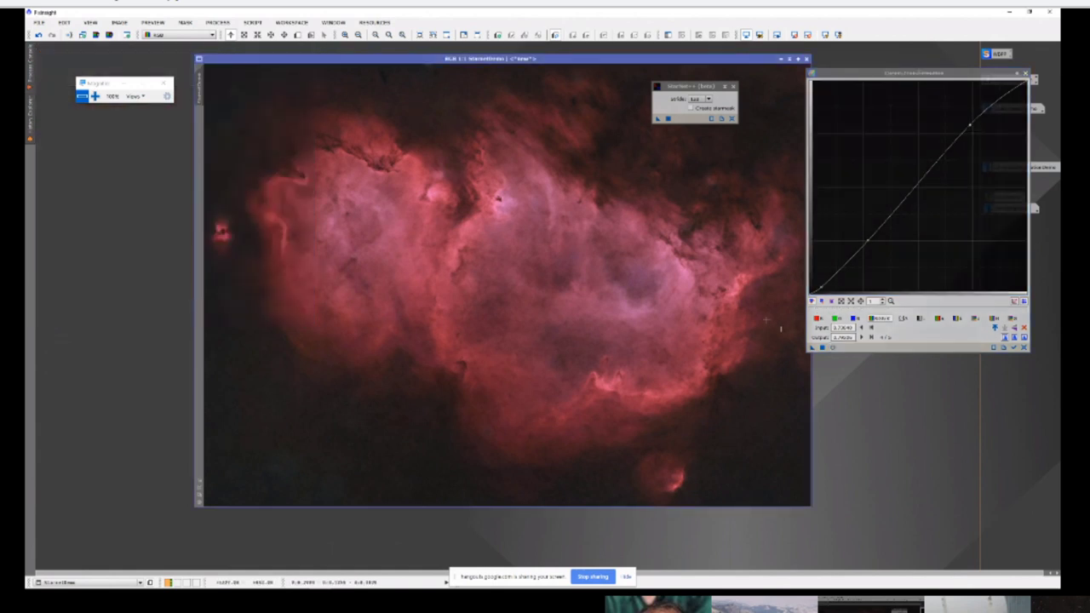
pyautogui.moveTo(811, 347); pyautogui.dragTo(661, 311)
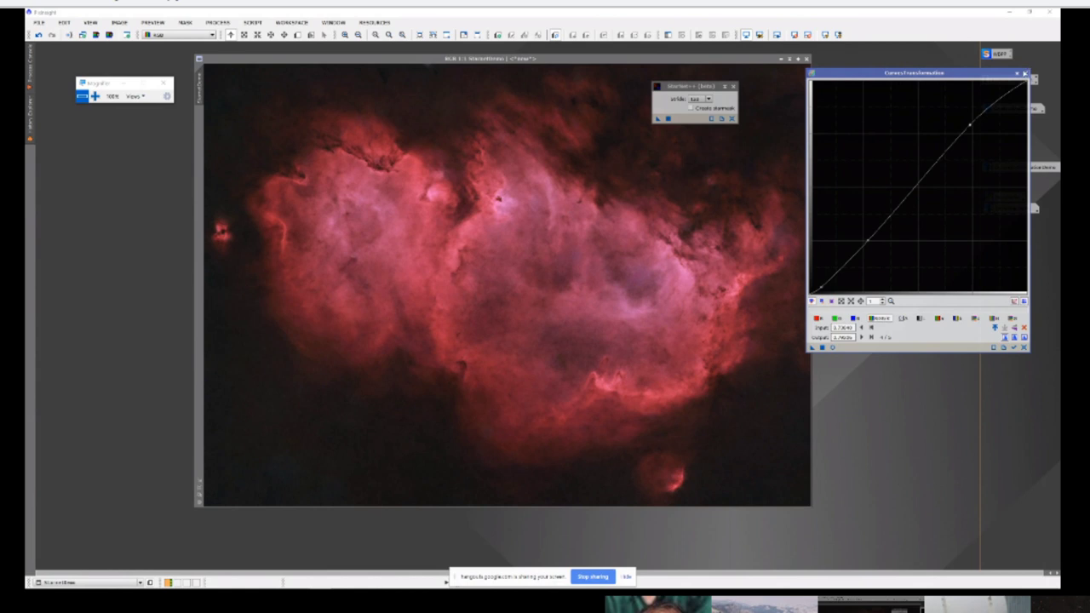
# Step: Clone the starless nebula as StarnetDemo_clone, then undo star removal on the original image
pyautogui.click(1026, 74)
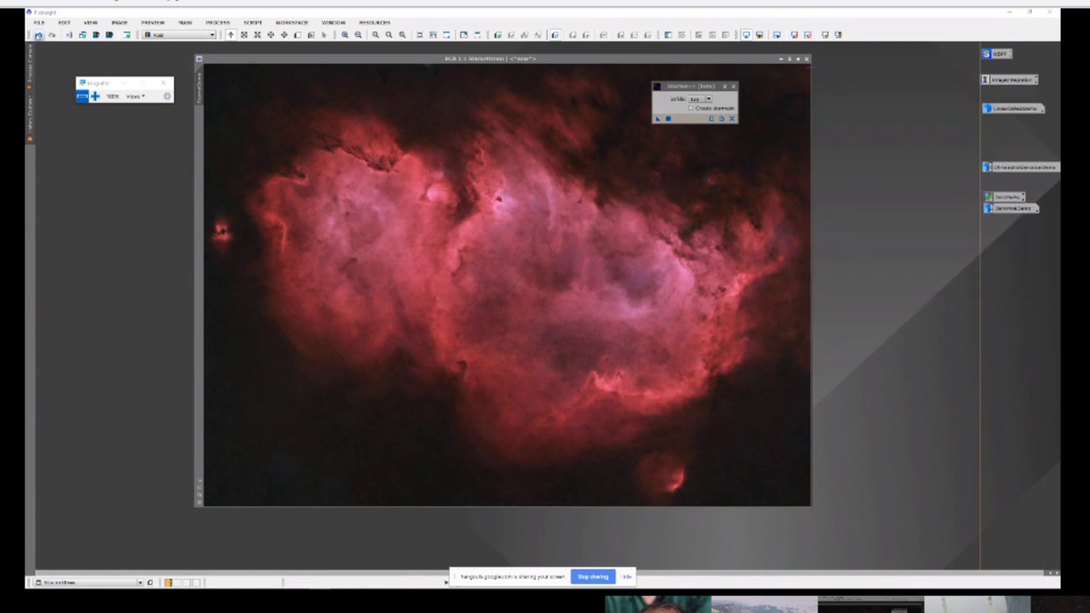
pyautogui.click(37, 35)
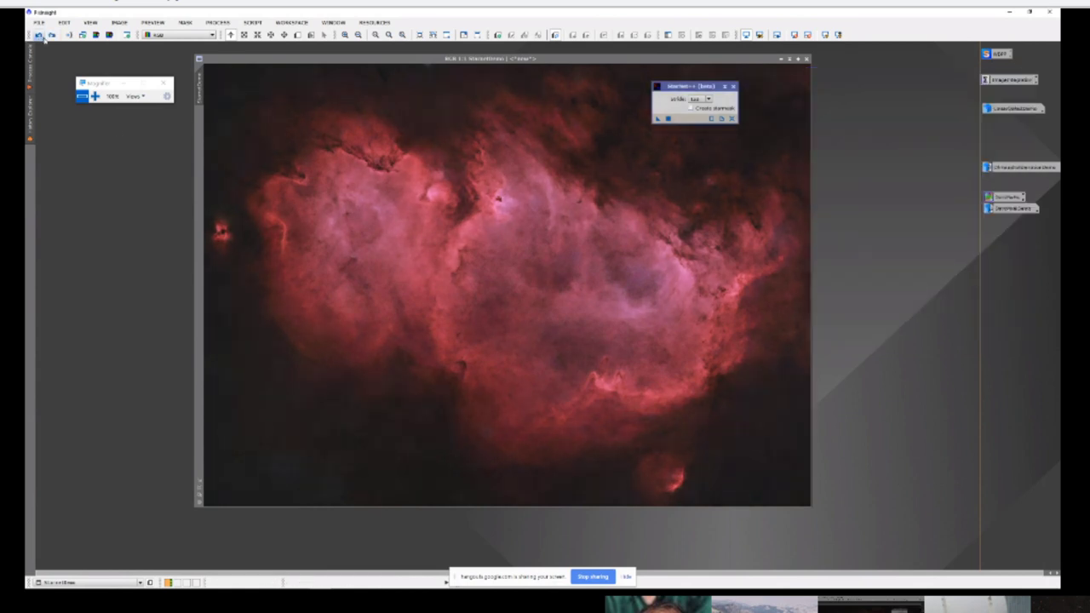
pyautogui.moveTo(203, 80)
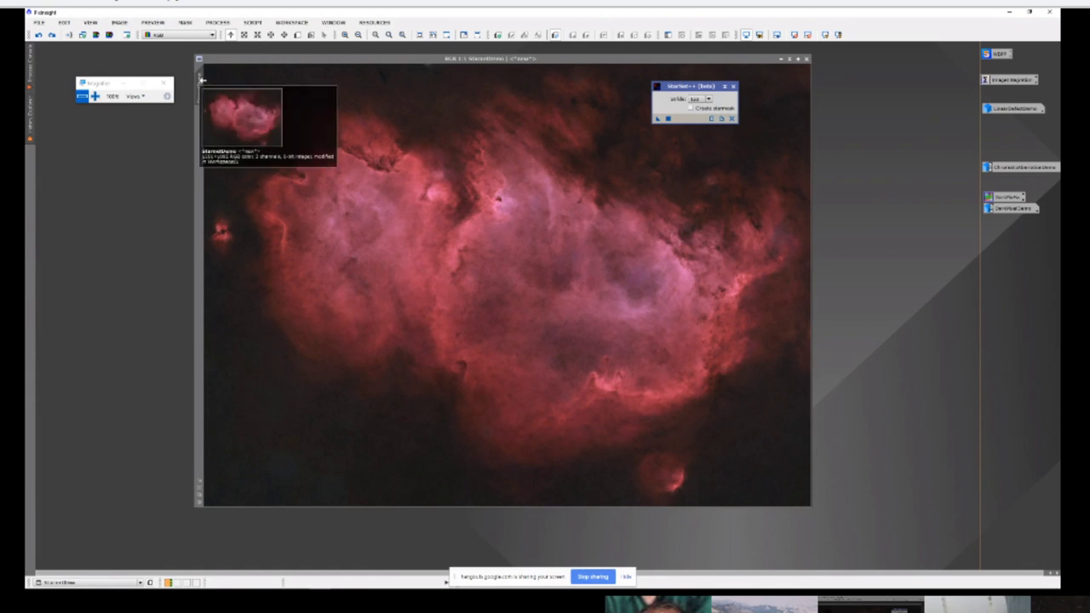
pyautogui.moveTo(202, 86); pyautogui.dragTo(425, 157)
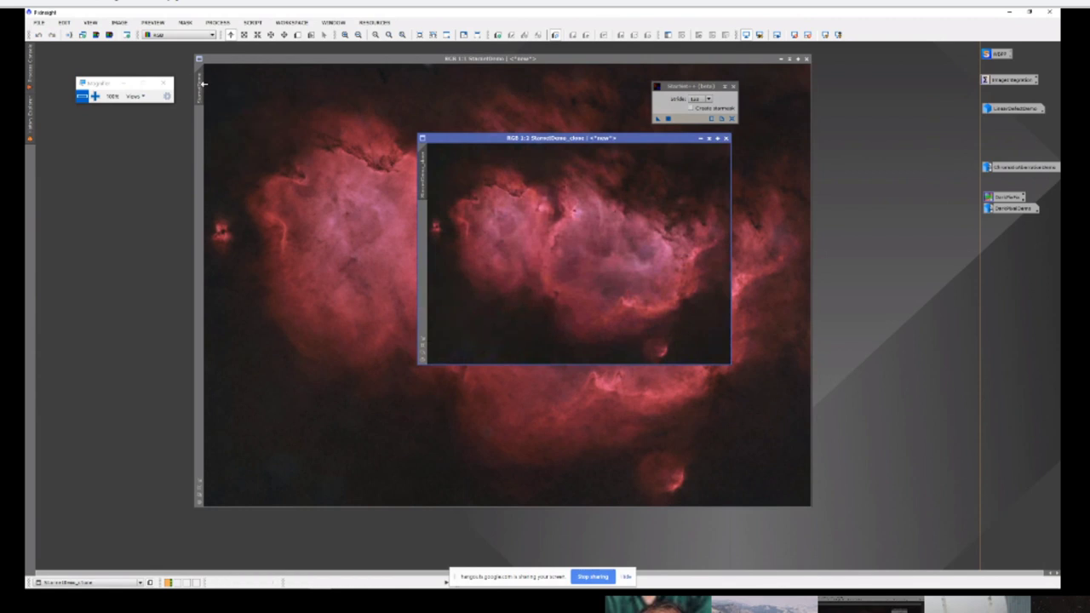
pyautogui.click(203, 83)
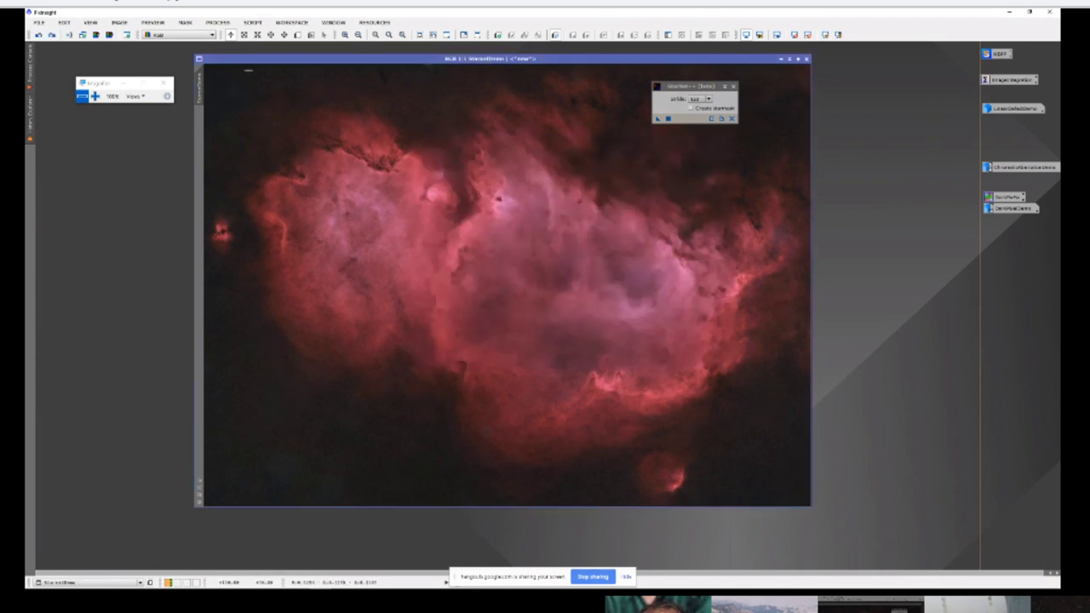
pyautogui.click(39, 34)
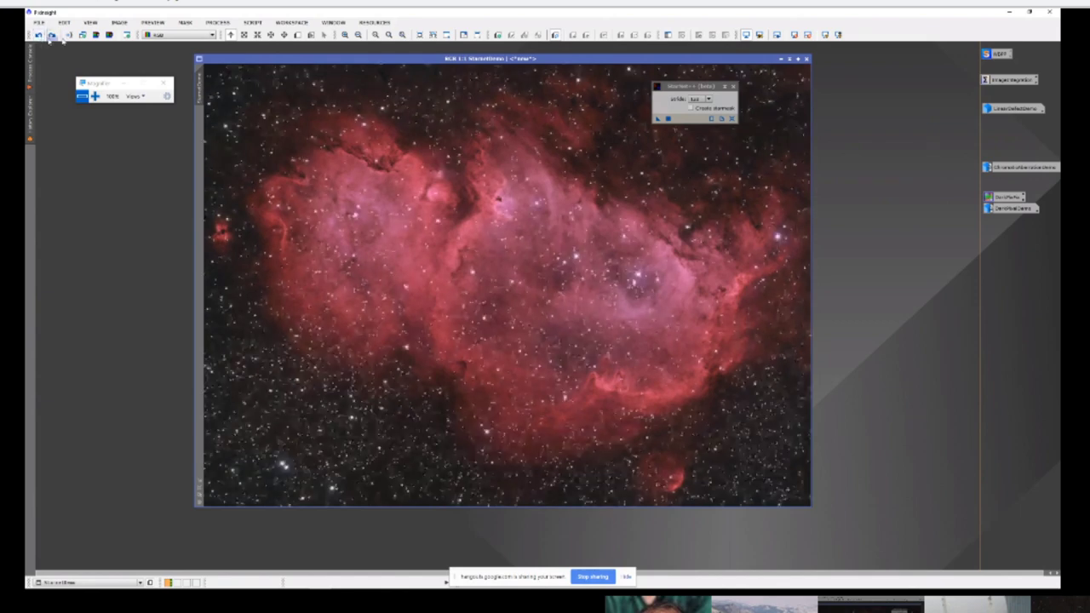
pyautogui.moveTo(321, 59)
pyautogui.mouseDown()
pyautogui.moveTo(150, 79)
pyautogui.moveTo(148, 68)
pyautogui.mouseUp()
# Step: Open PixelMath and its Expression Editor for the RGB/K channel expression
pyautogui.moveTo(681, 138)
pyautogui.mouseDown()
pyautogui.moveTo(852, 155)
pyautogui.moveTo(862, 179)
pyautogui.mouseUp()
pyautogui.click(218, 23)
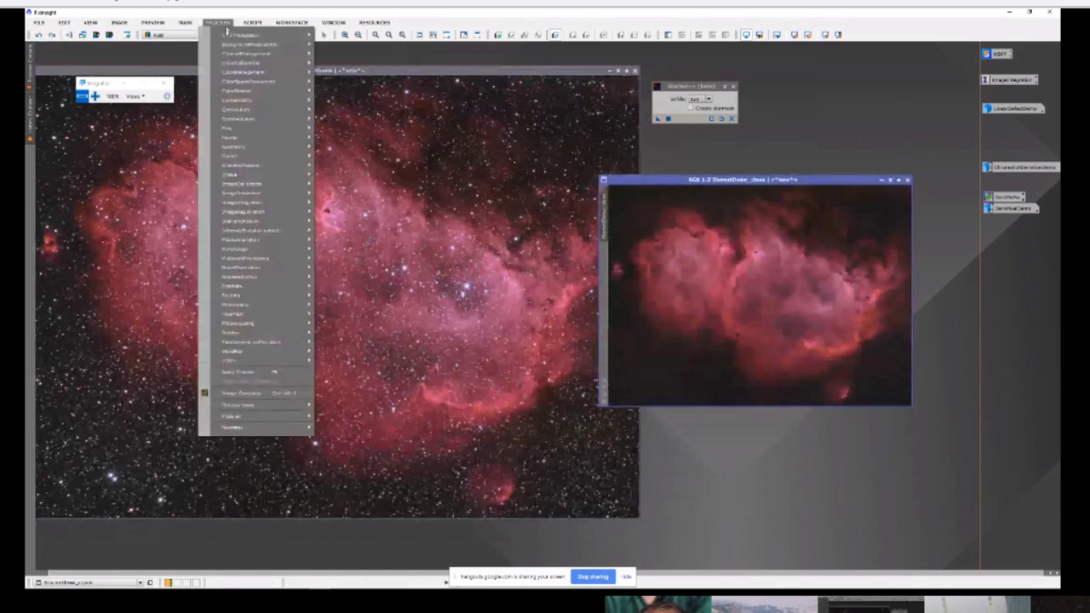
pyautogui.moveTo(265, 315)
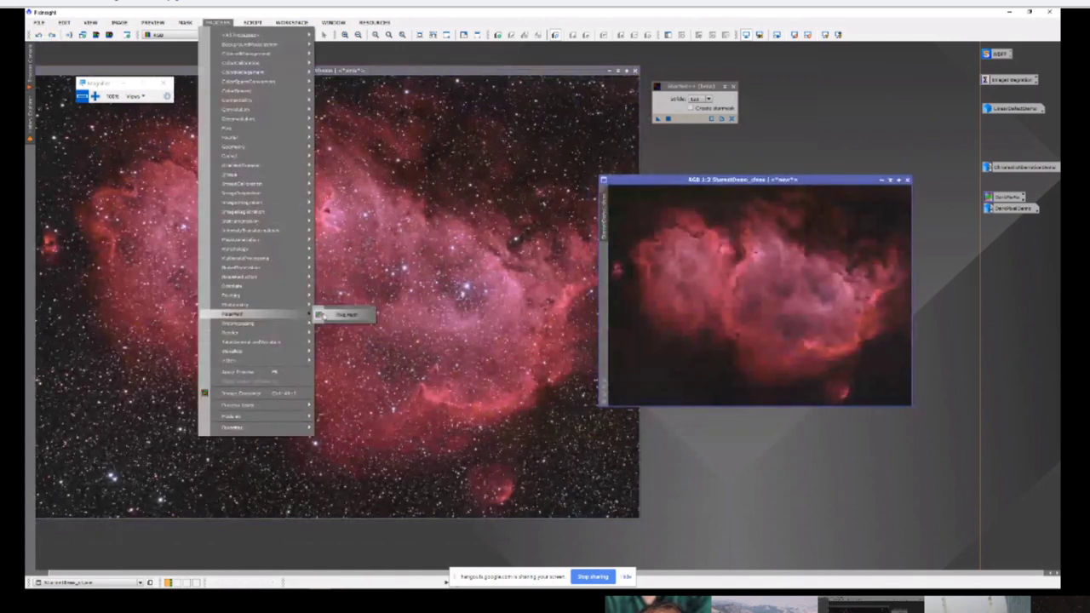
pyautogui.click(339, 315)
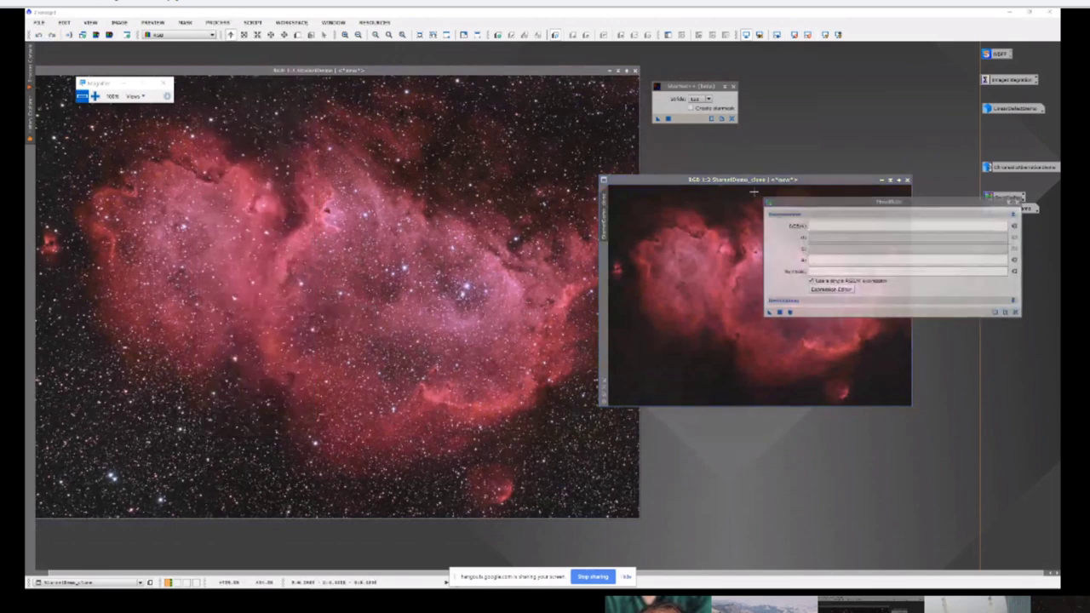
pyautogui.click(821, 225)
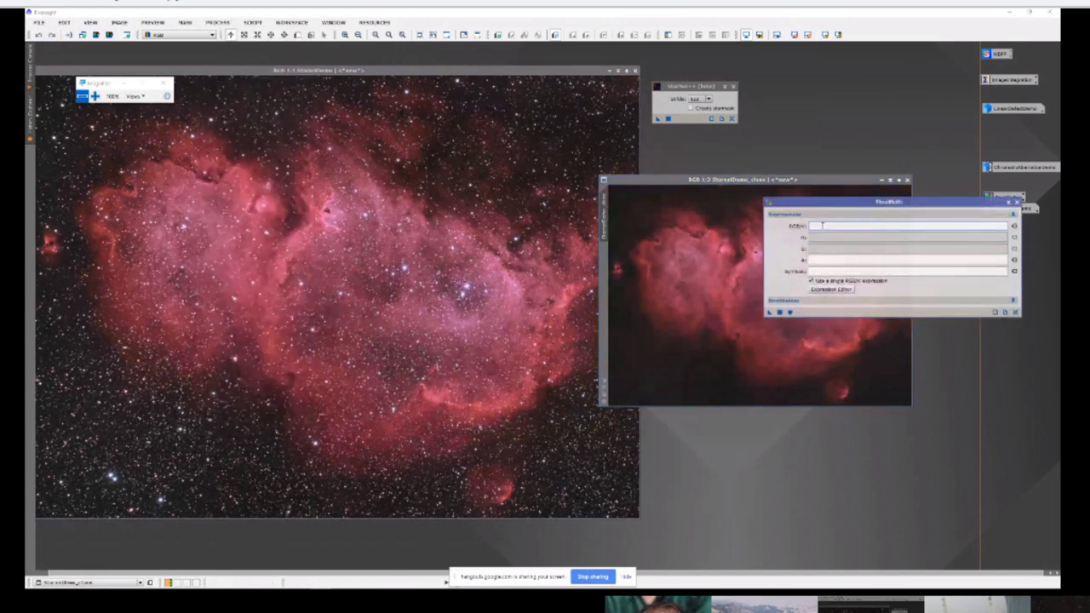
pyautogui.click(840, 290)
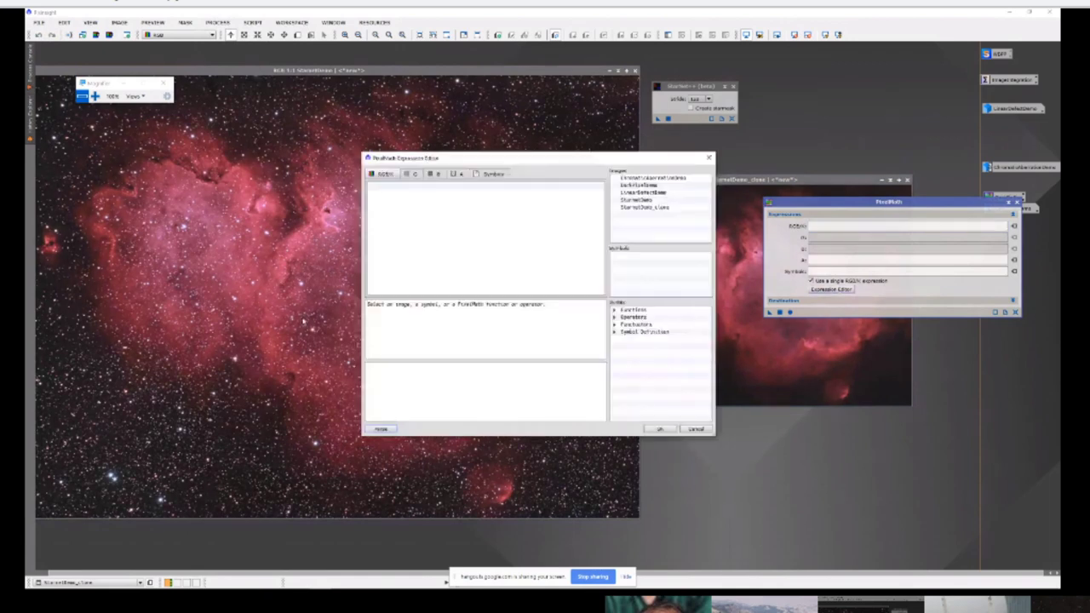
# Step: Build the expression 'StarnetDemo - StarnetDemo_clone' from the image list, spacing around the minus
pyautogui.doubleClick(638, 200)
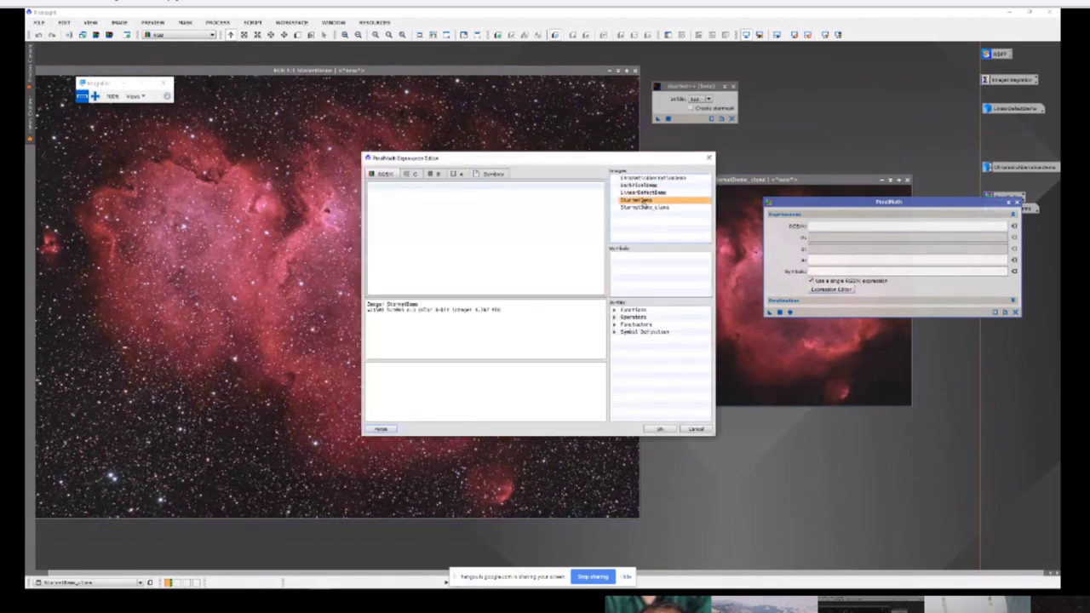
pyautogui.write('-')
pyautogui.click(634, 208)
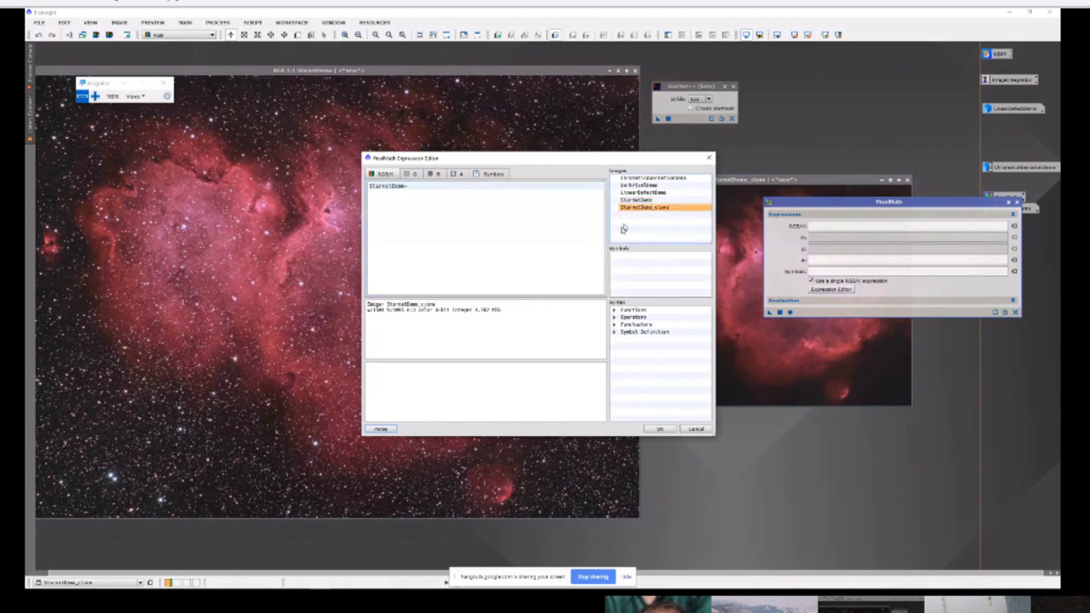
pyautogui.click(658, 429)
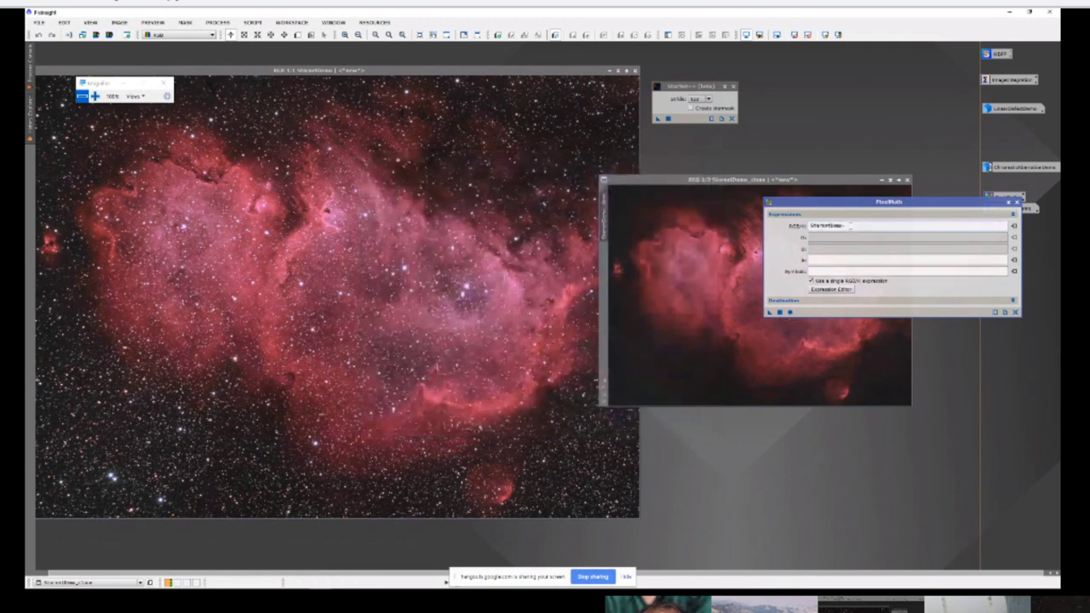
pyautogui.click(831, 288)
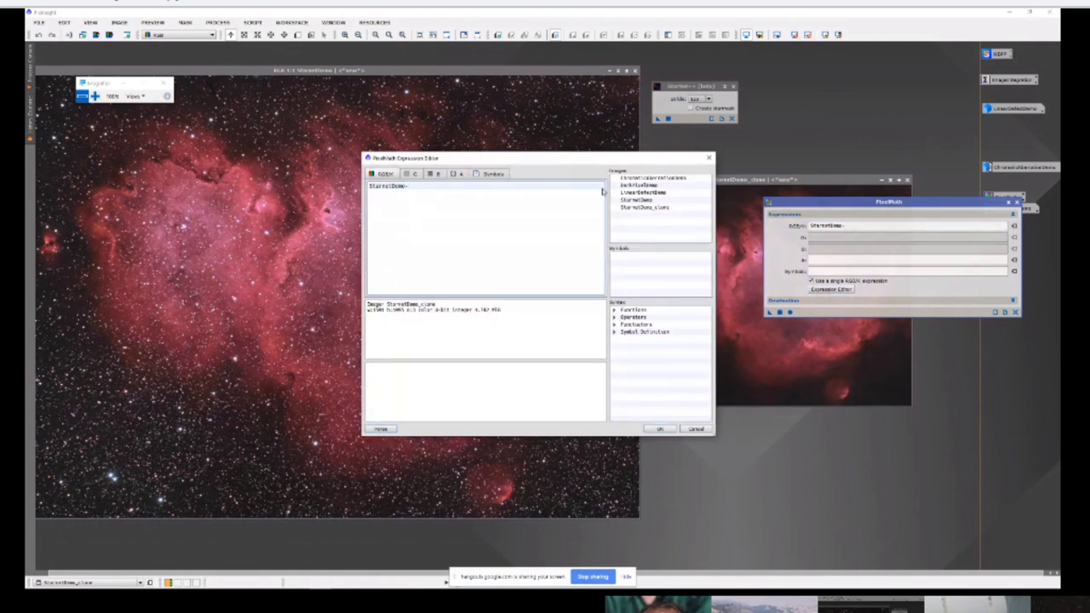
pyautogui.doubleClick(644, 206)
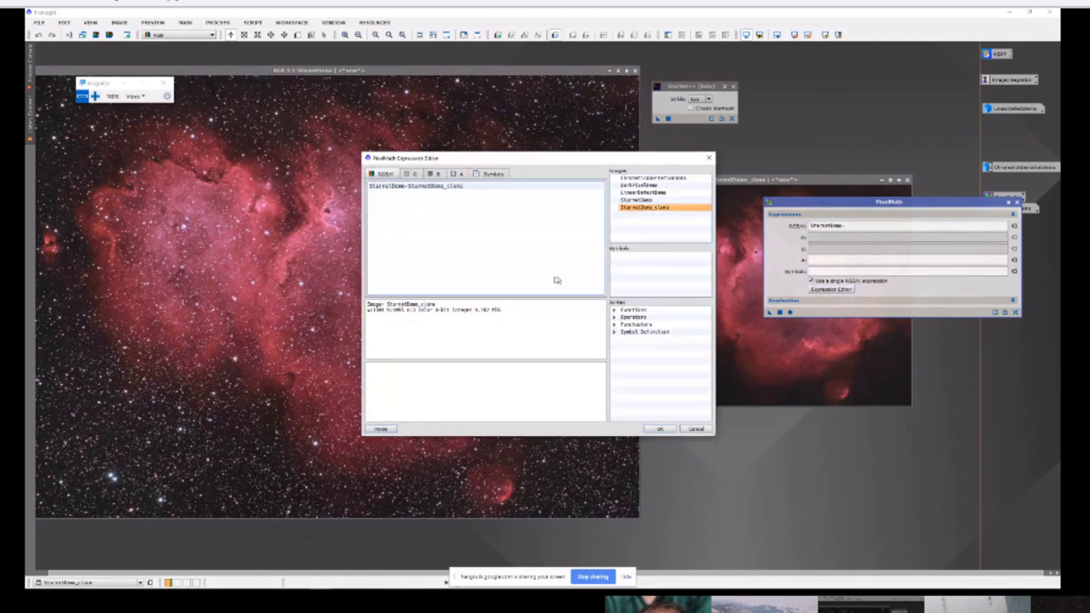
pyautogui.click(406, 189)
pyautogui.press('Right')
# Step: Subtract the starless clone with PixelMath into a new stars-only image, Image27, and move it into view
pyautogui.click(660, 429)
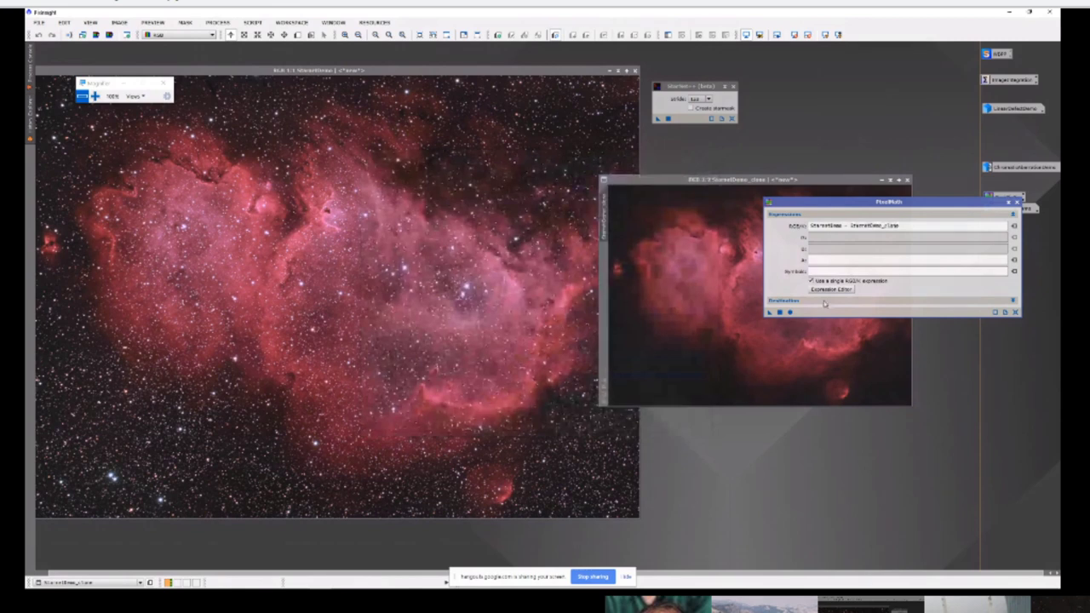
pyautogui.click(824, 302)
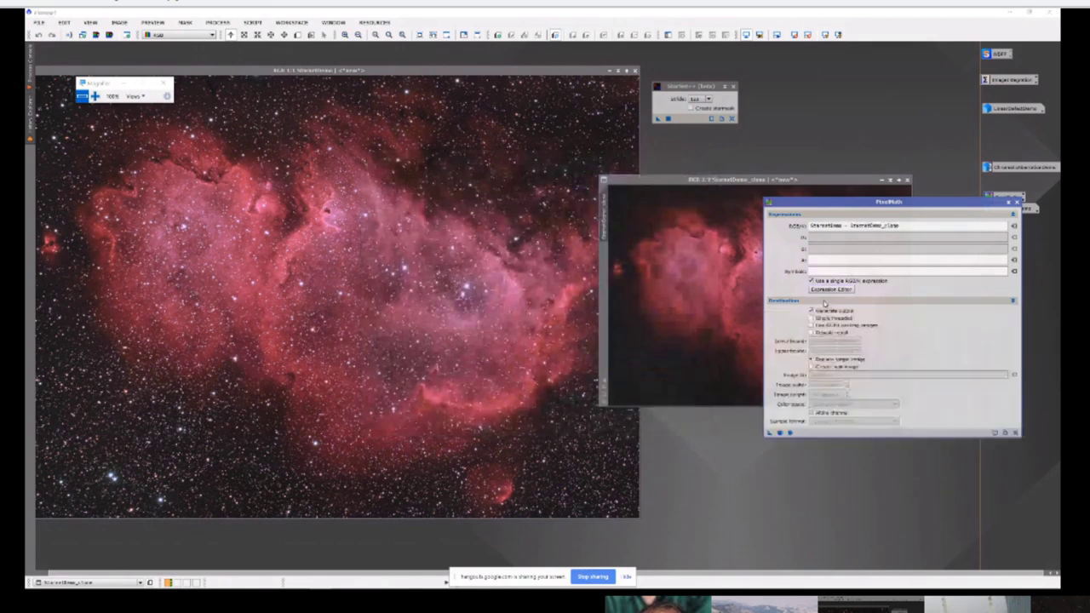
pyautogui.click(812, 367)
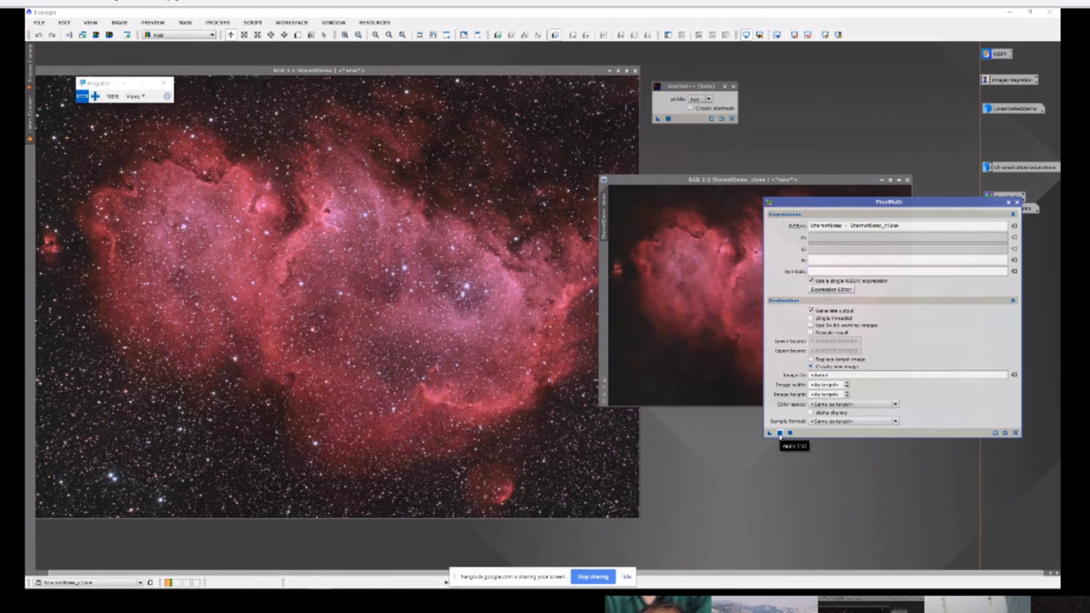
pyautogui.click(779, 434)
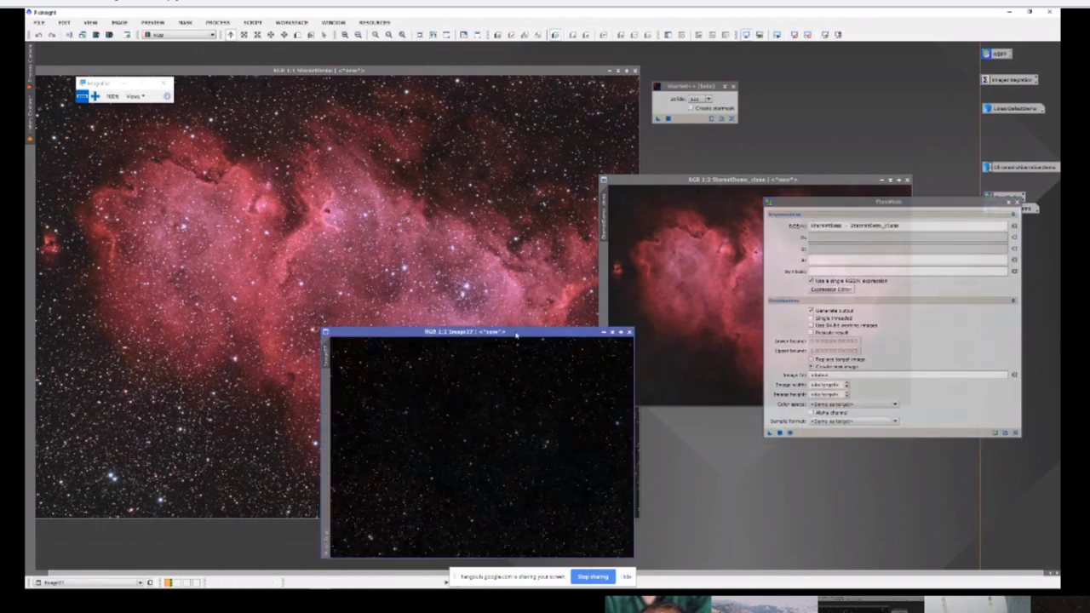
pyautogui.moveTo(516, 334); pyautogui.dragTo(453, 157)
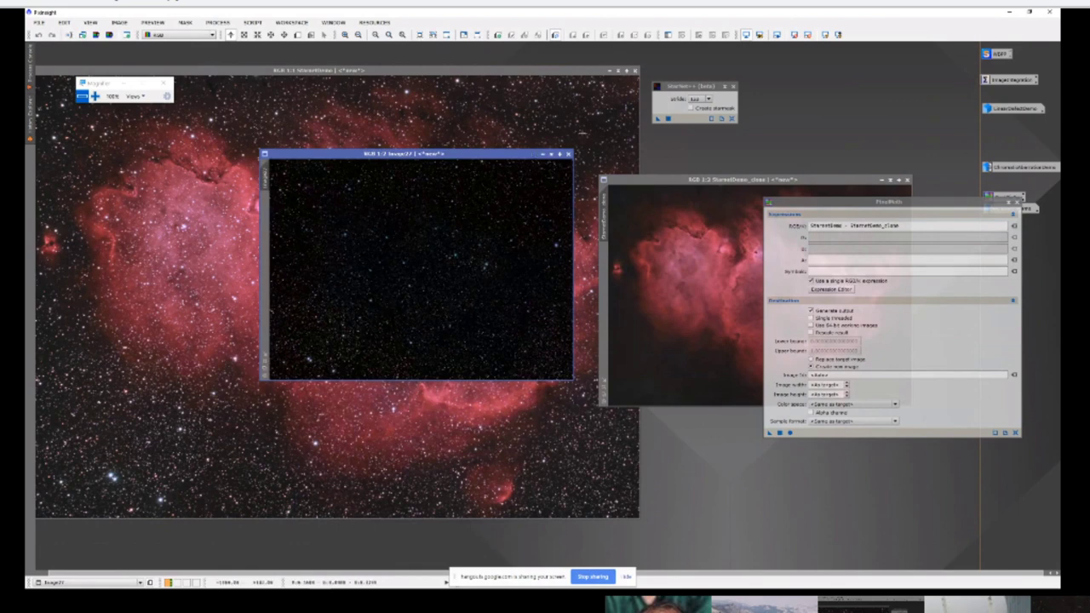
# Step: Close Image27 and the starless clone, iconize the colour image, and close the StarNet window
pyautogui.click(569, 154)
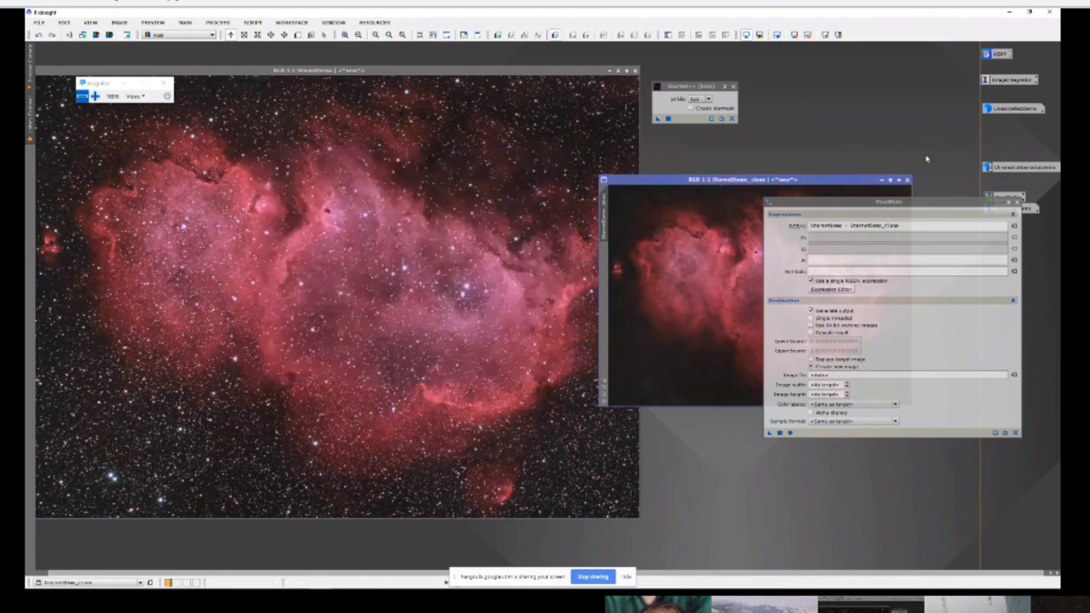
pyautogui.click(908, 180)
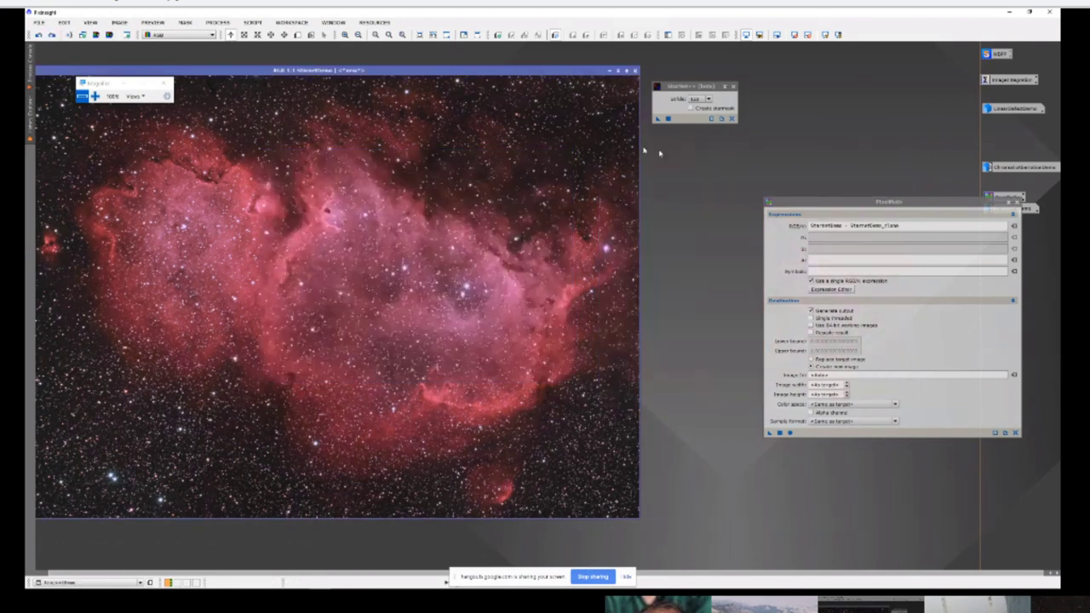
pyautogui.click(608, 71)
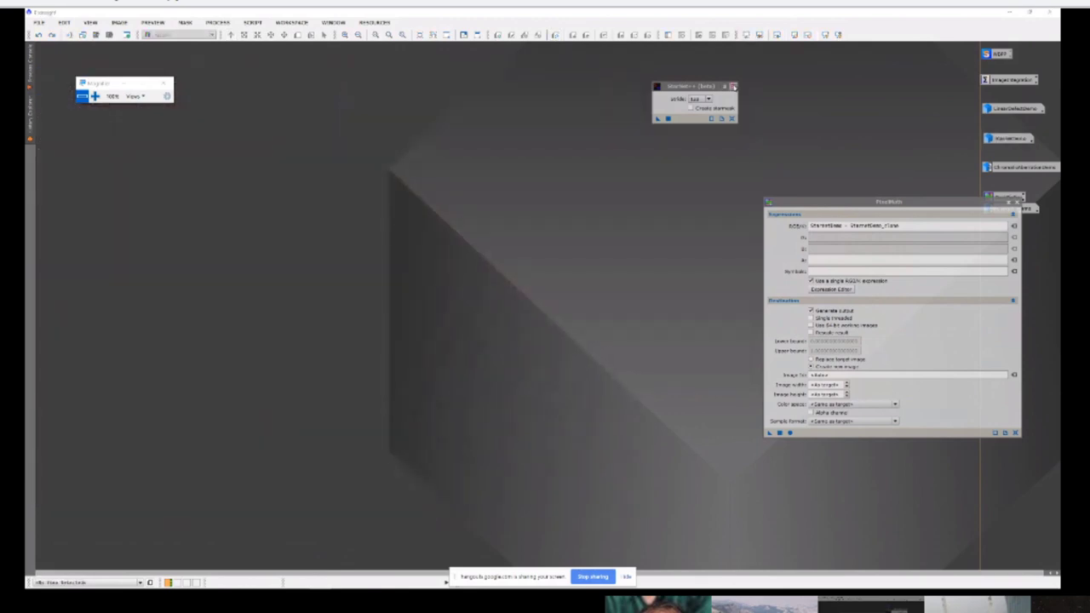
pyautogui.click(733, 86)
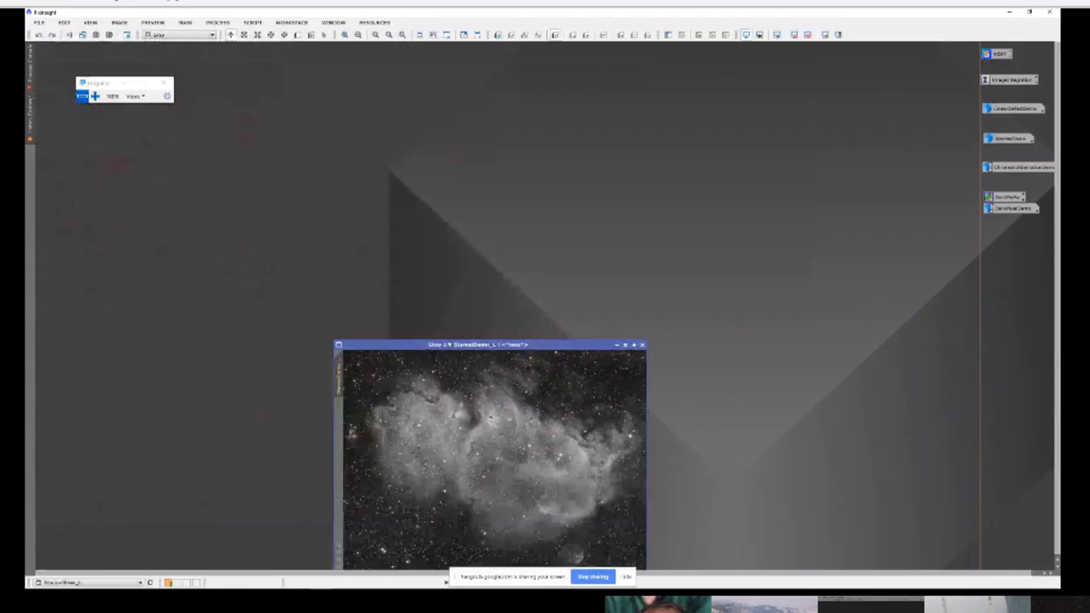
# Step: Rename the greyscale StarnetDemo_L image to Lum
pyautogui.moveTo(450, 346); pyautogui.dragTo(359, 102)
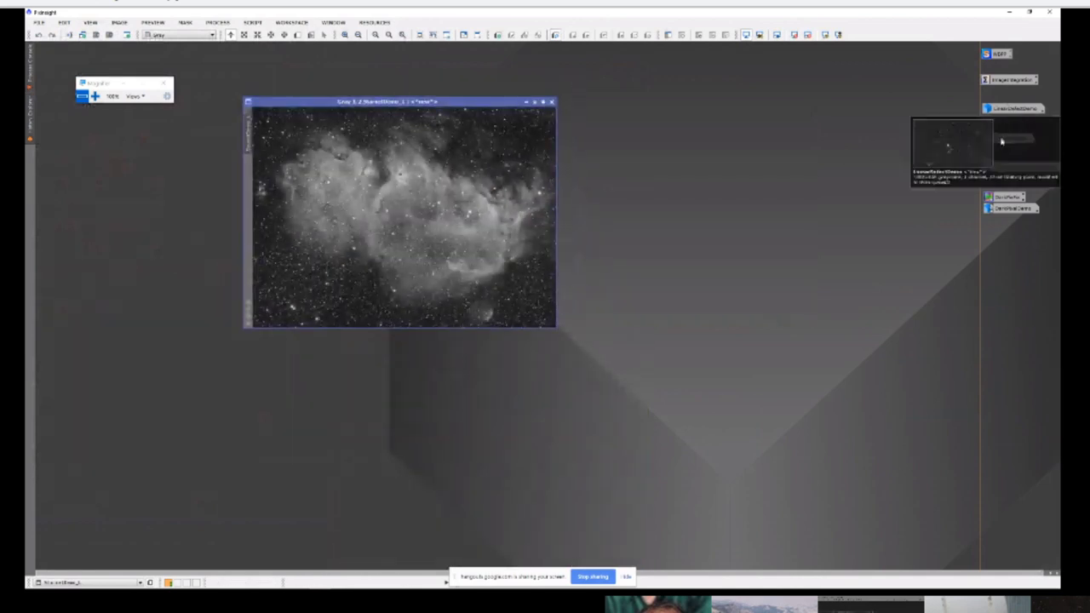
pyautogui.moveTo(1002, 143)
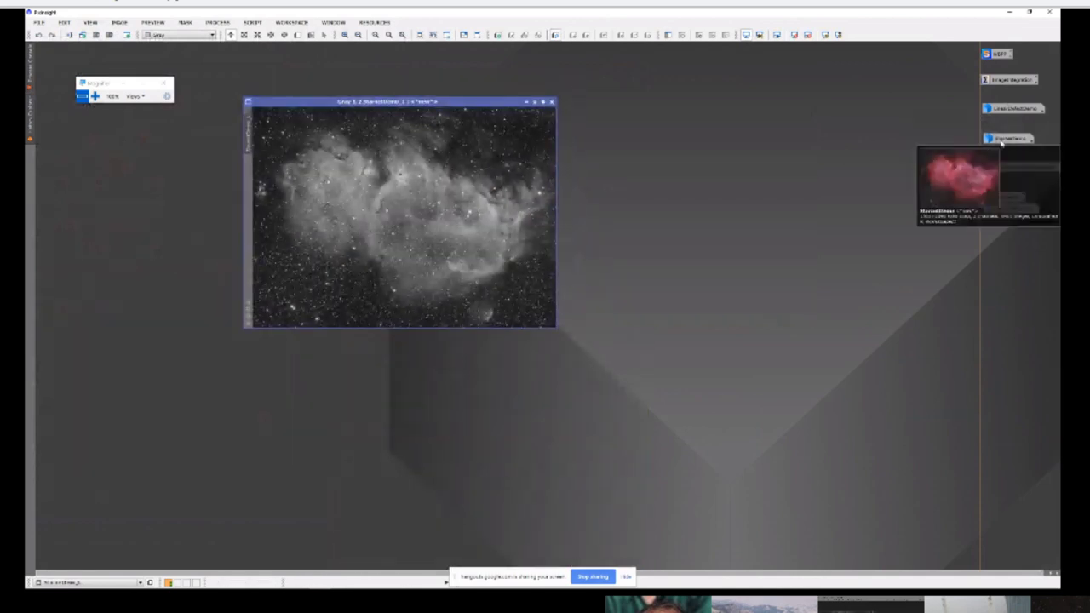
pyautogui.doubleClick(251, 125)
pyautogui.press('BackSpace')
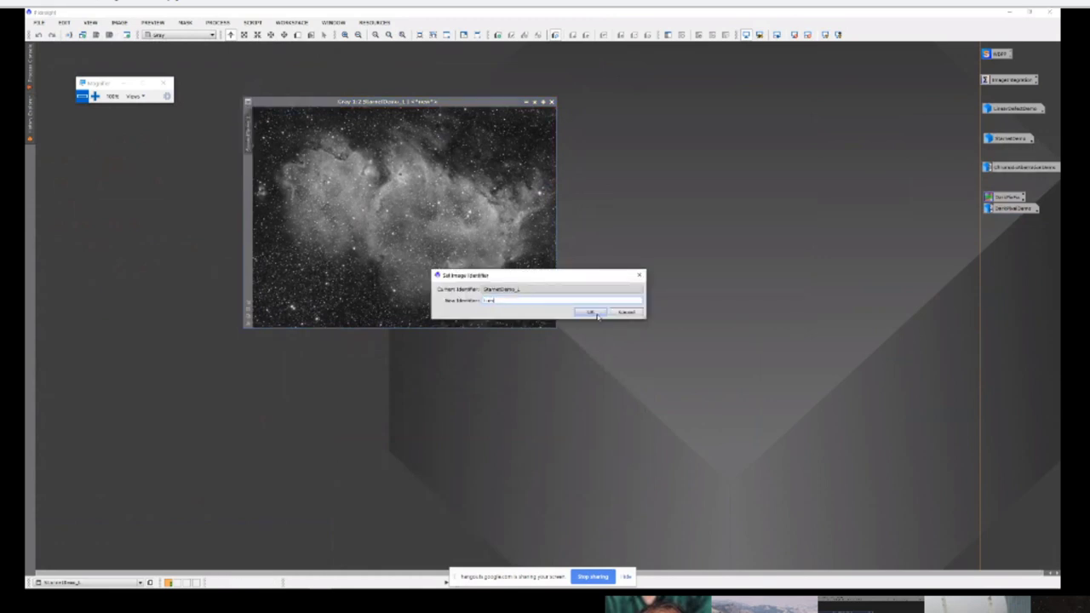
pyautogui.click(592, 312)
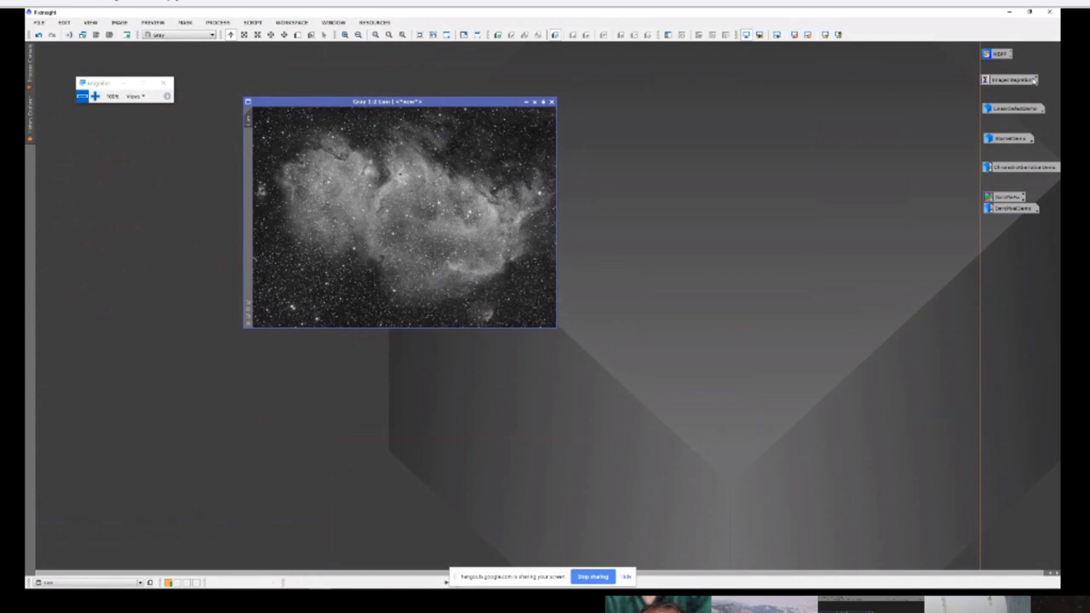
# Step: Run StarNet from Process > Etc on the grey Lum image to strip its stars
pyautogui.click(218, 23)
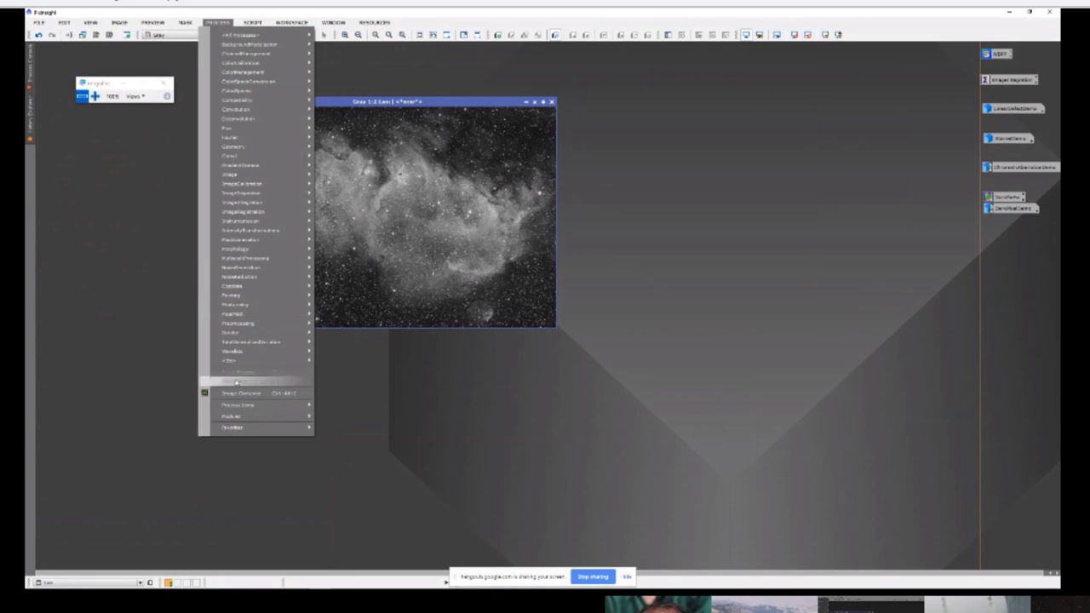
pyautogui.moveTo(238, 360)
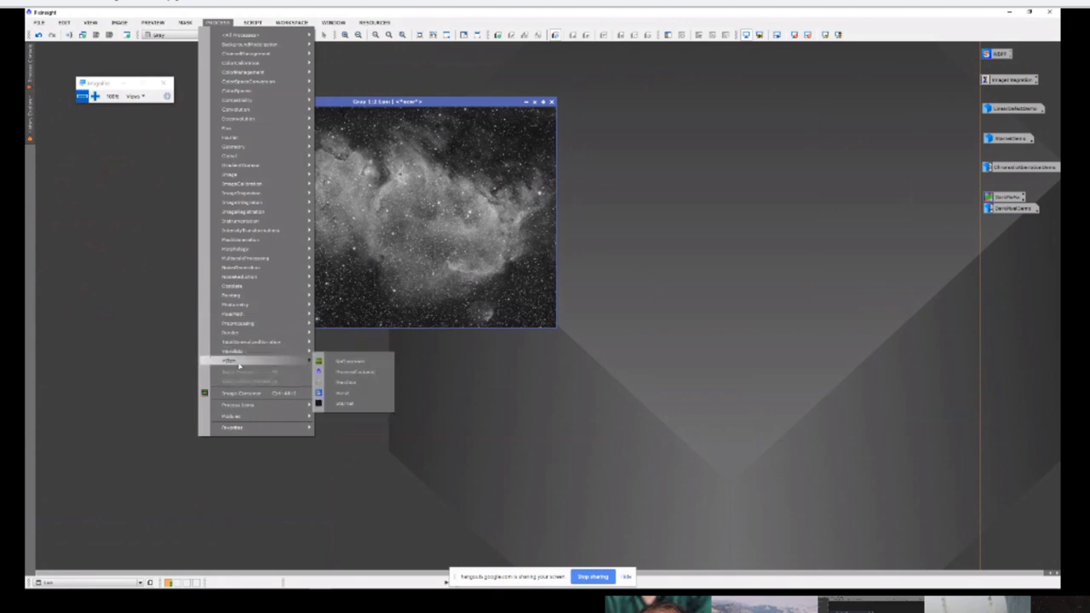
pyautogui.click(342, 404)
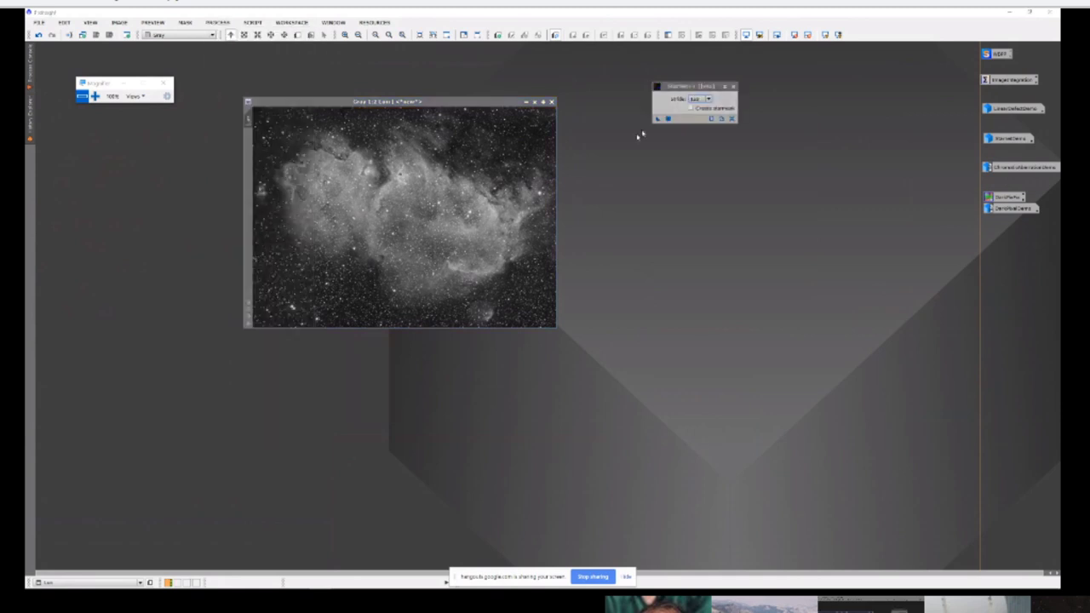
pyautogui.click(482, 194)
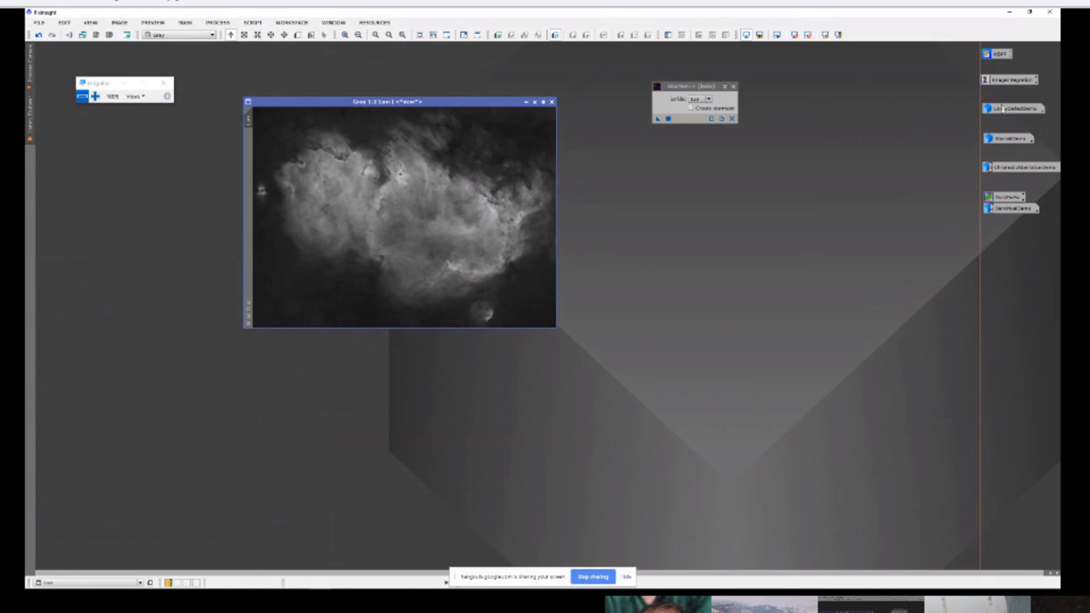
# Step: Restore the colour nebula image and apply the starless Lum image as its mask, with the overlay hidden
pyautogui.doubleClick(1007, 140)
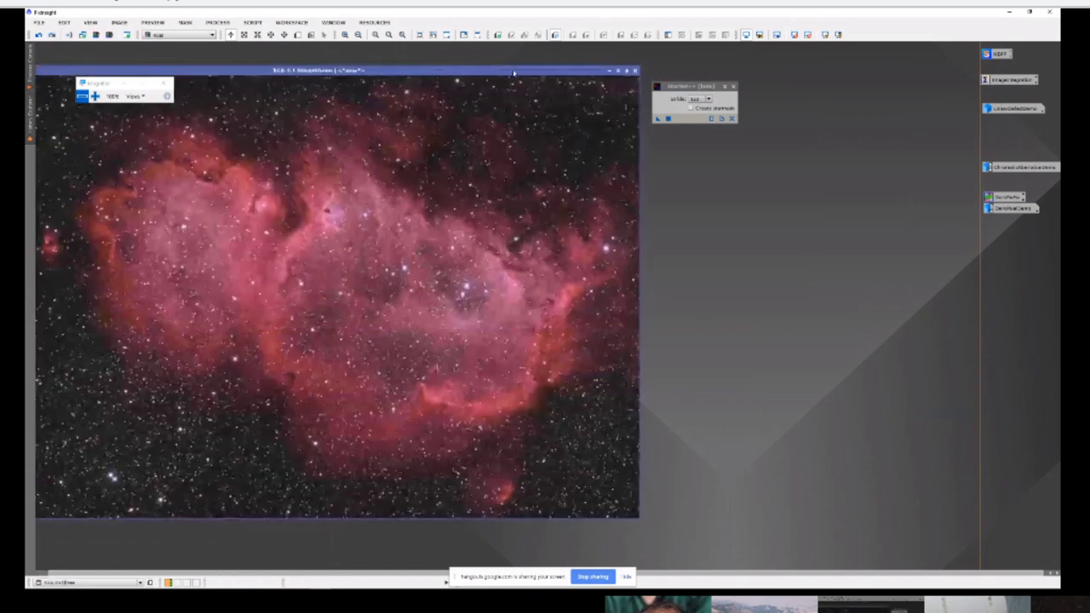
pyautogui.moveTo(513, 73); pyautogui.dragTo(794, 158)
pyautogui.moveTo(429, 97); pyautogui.dragTo(743, 125)
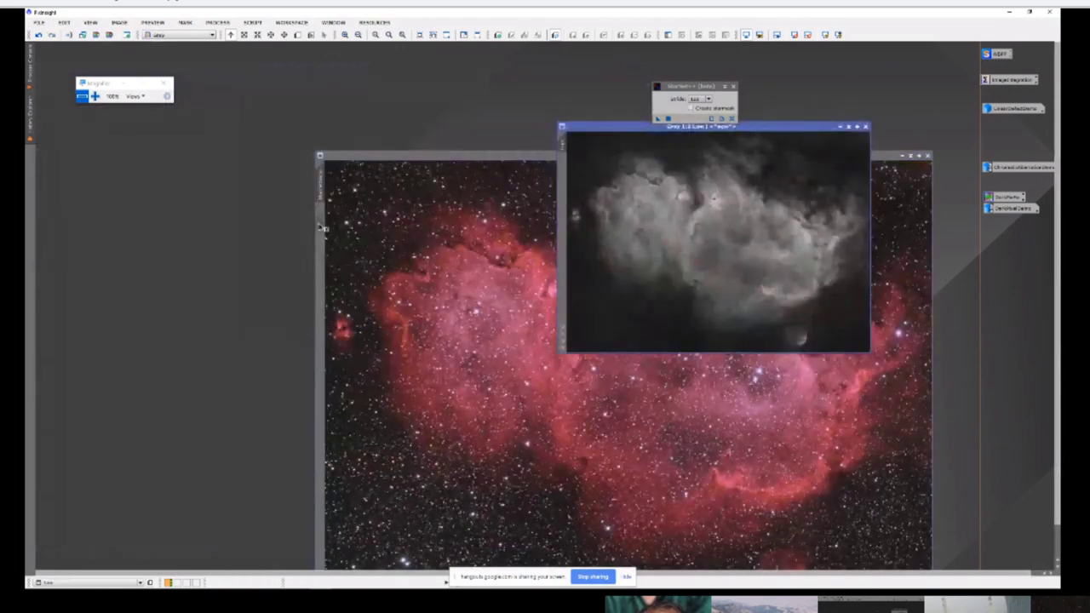
pyautogui.moveTo(323, 228); pyautogui.dragTo(323, 228)
pyautogui.click(472, 218)
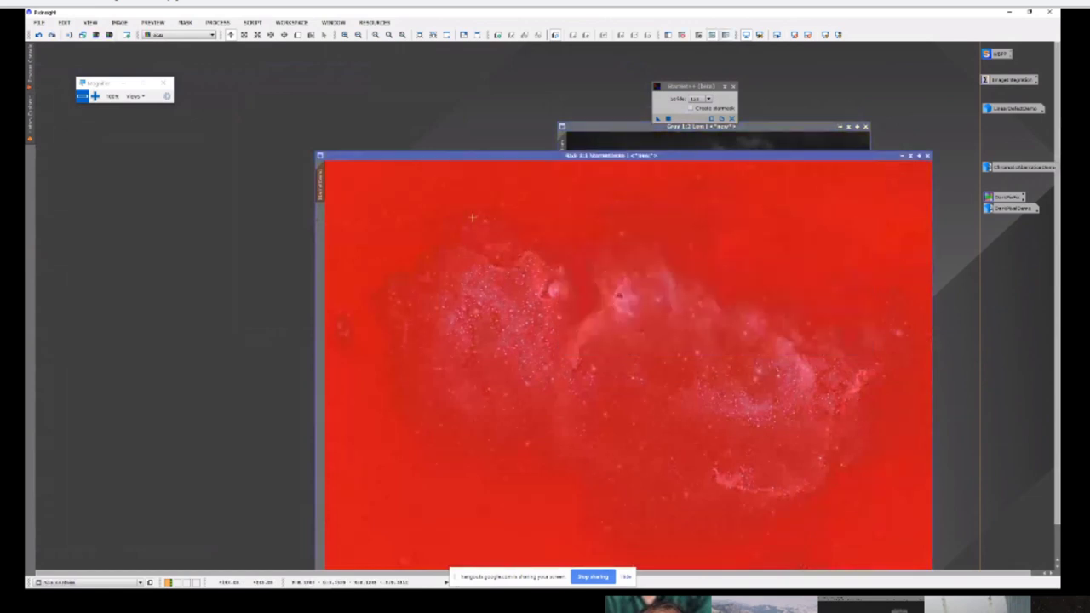
pyautogui.click(725, 34)
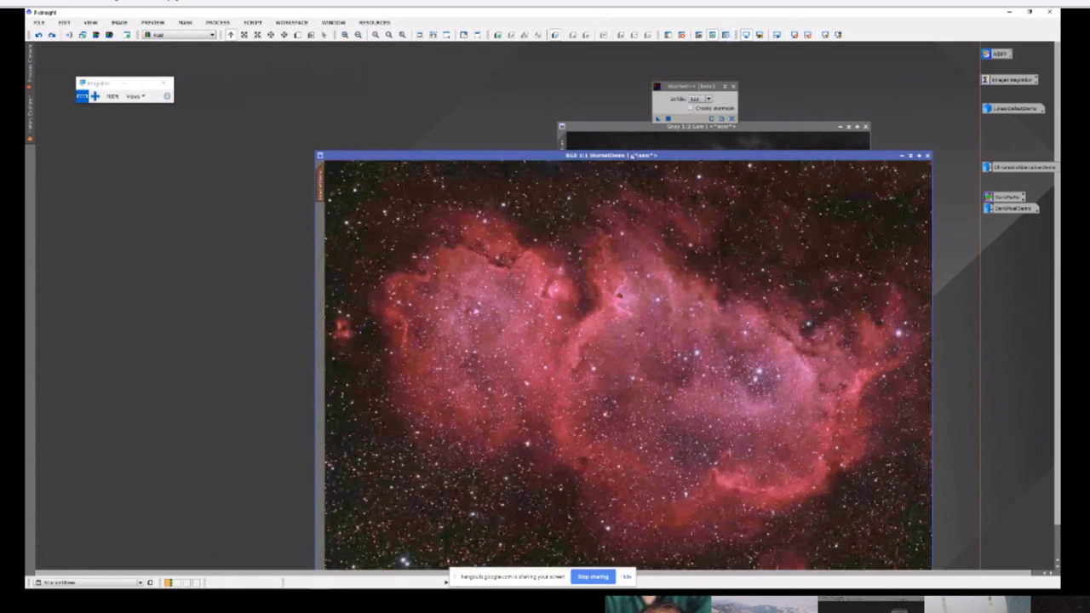
# Step: Arrange the colour and Lum windows side by side, briefly showing then hiding the mask overlay
pyautogui.moveTo(631, 155); pyautogui.dragTo(435, 78)
pyautogui.click(780, 129)
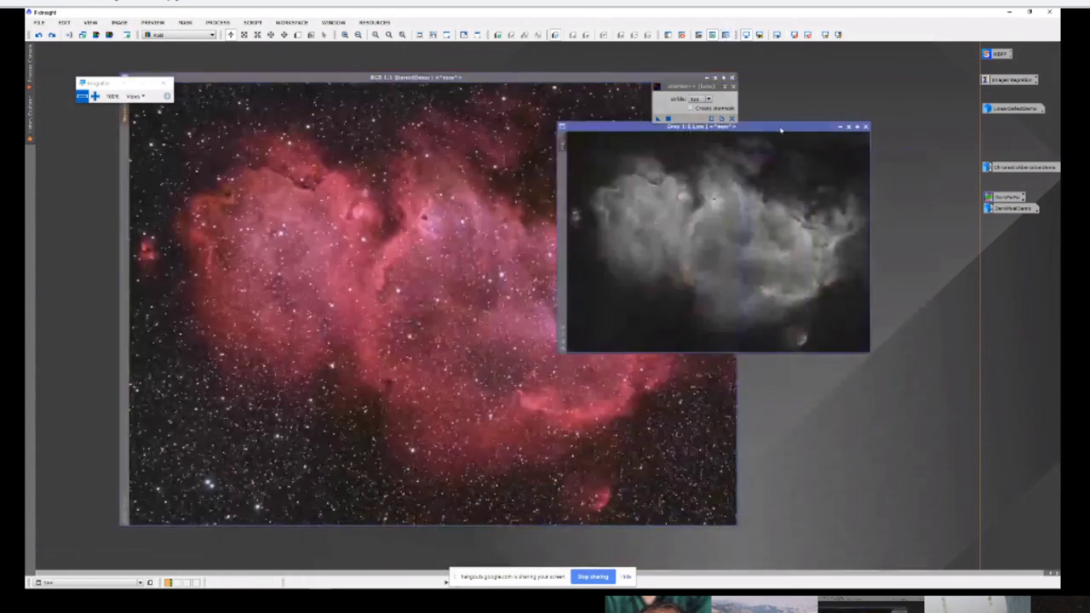
pyautogui.moveTo(780, 130); pyautogui.dragTo(877, 118)
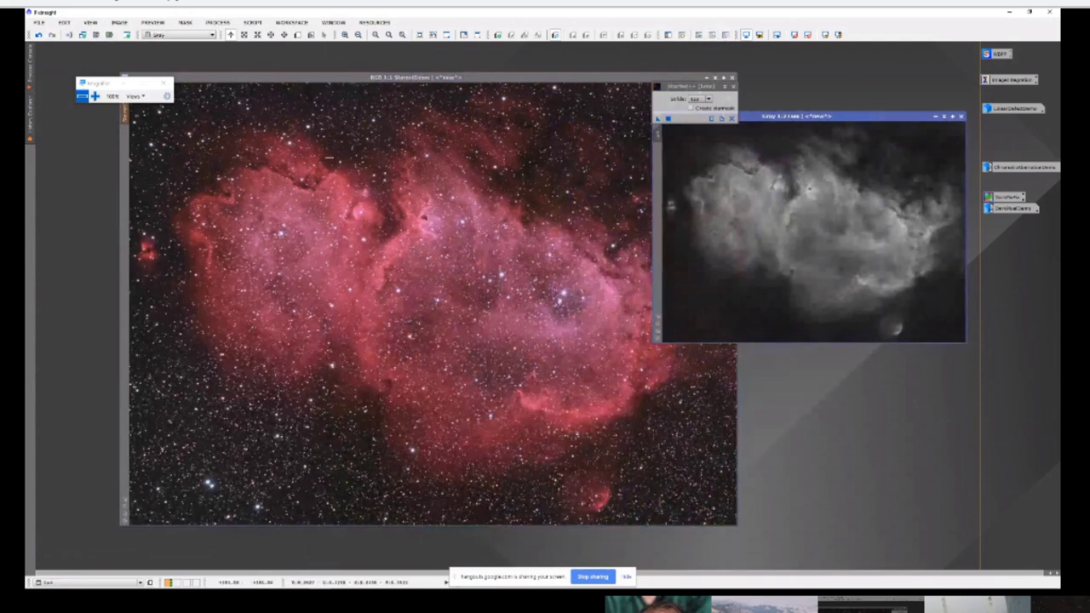
pyautogui.click(665, 79)
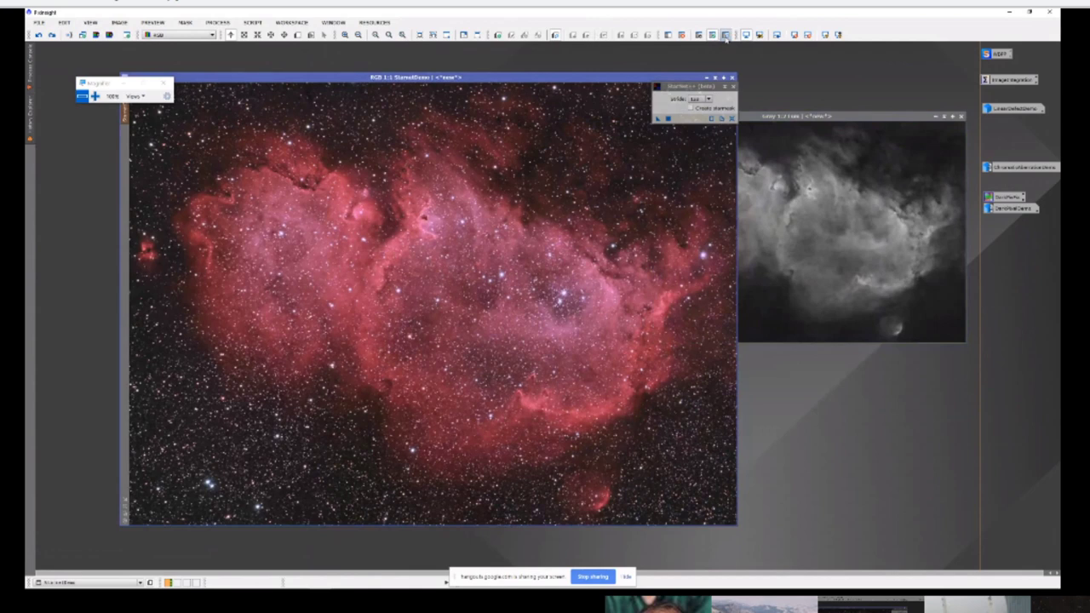
pyautogui.click(726, 36)
pyautogui.click(726, 35)
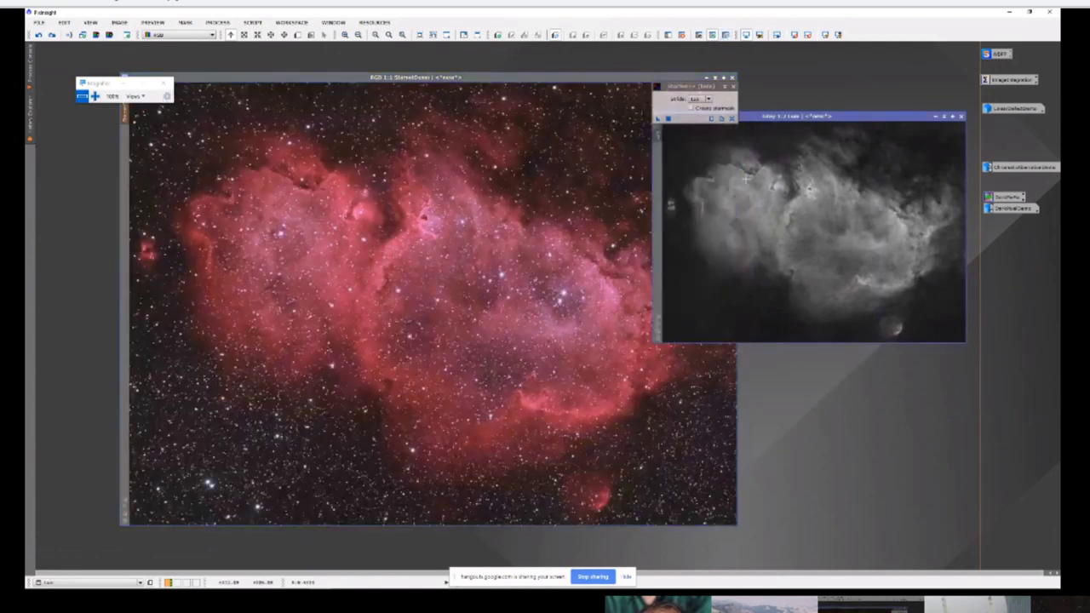
# Step: Open CurvesTransformation with Real-Time Preview and bend the curve upward with one point
pyautogui.click(218, 22)
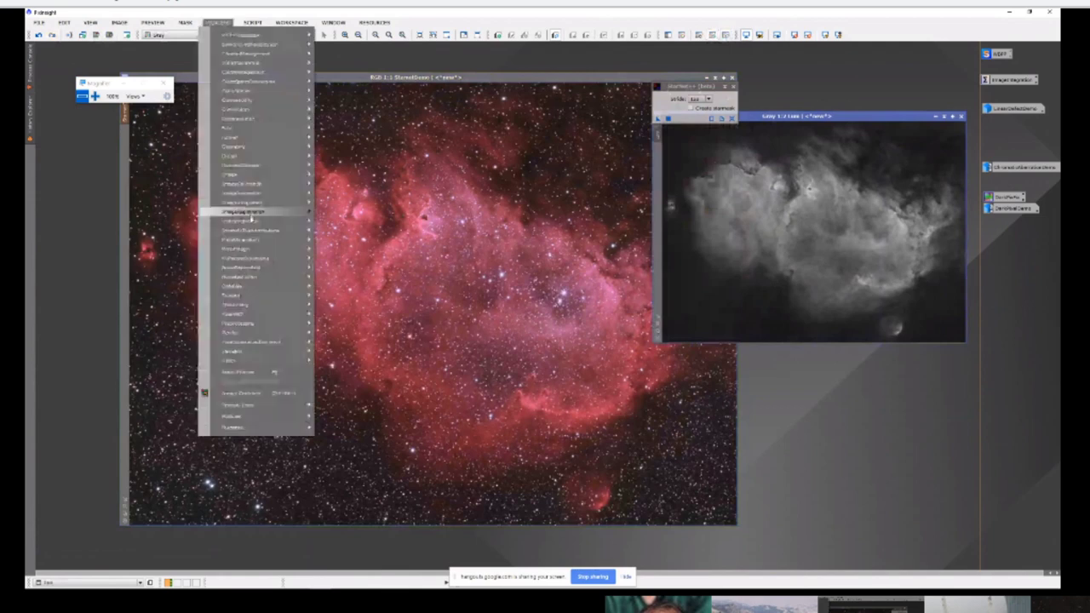
pyautogui.moveTo(256, 230)
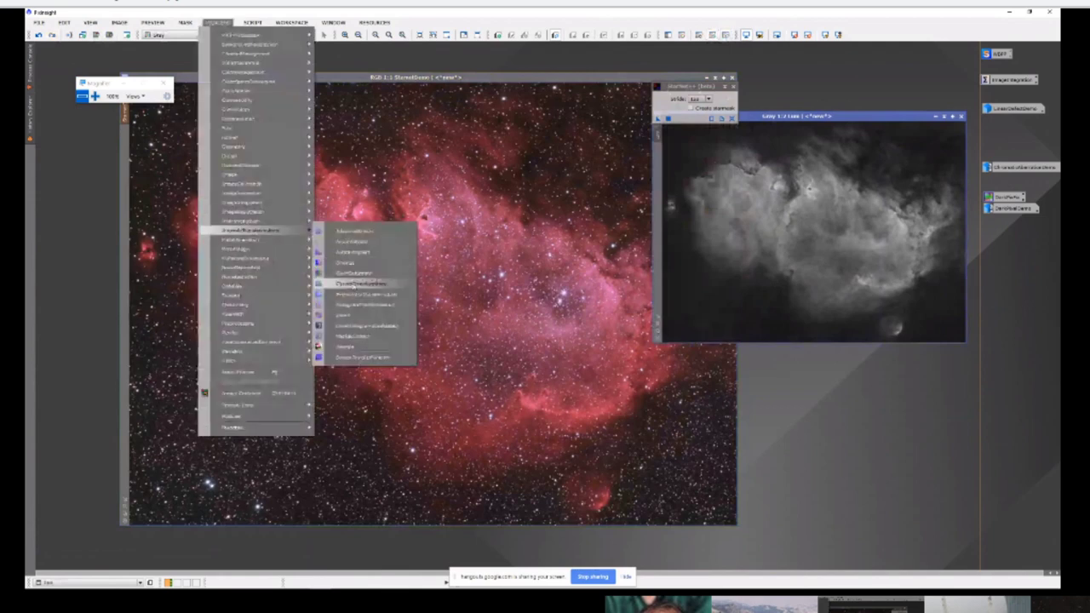
pyautogui.click(358, 283)
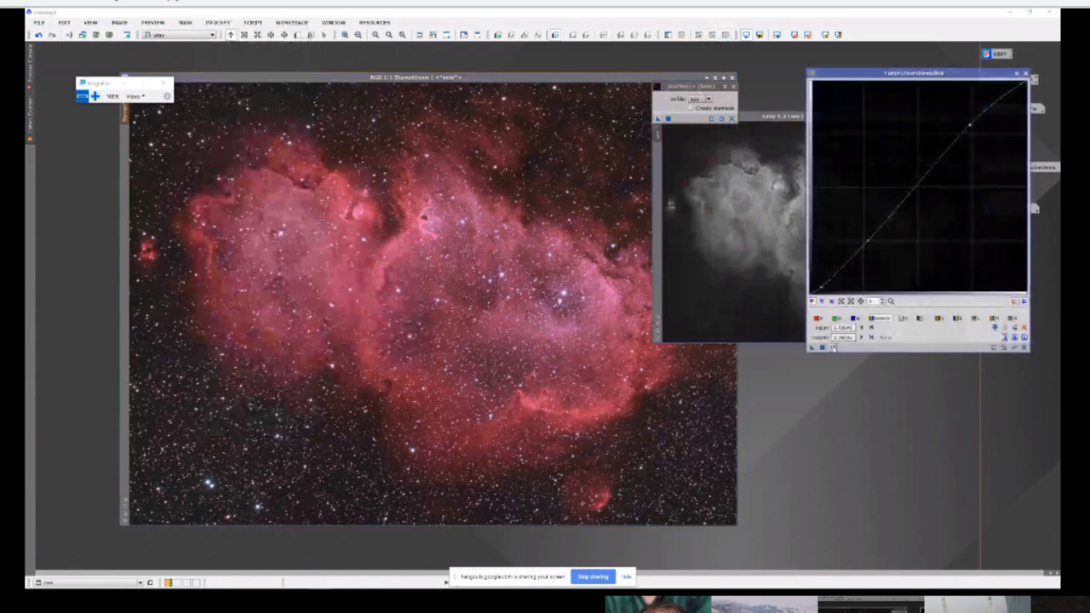
pyautogui.click(833, 346)
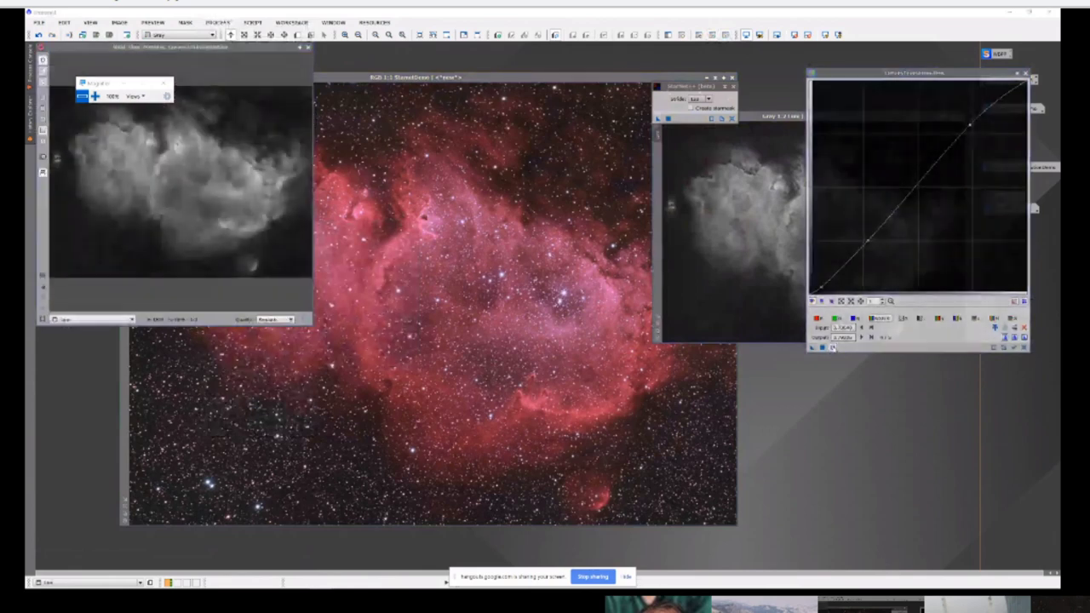
pyautogui.moveTo(912, 191); pyautogui.dragTo(913, 176)
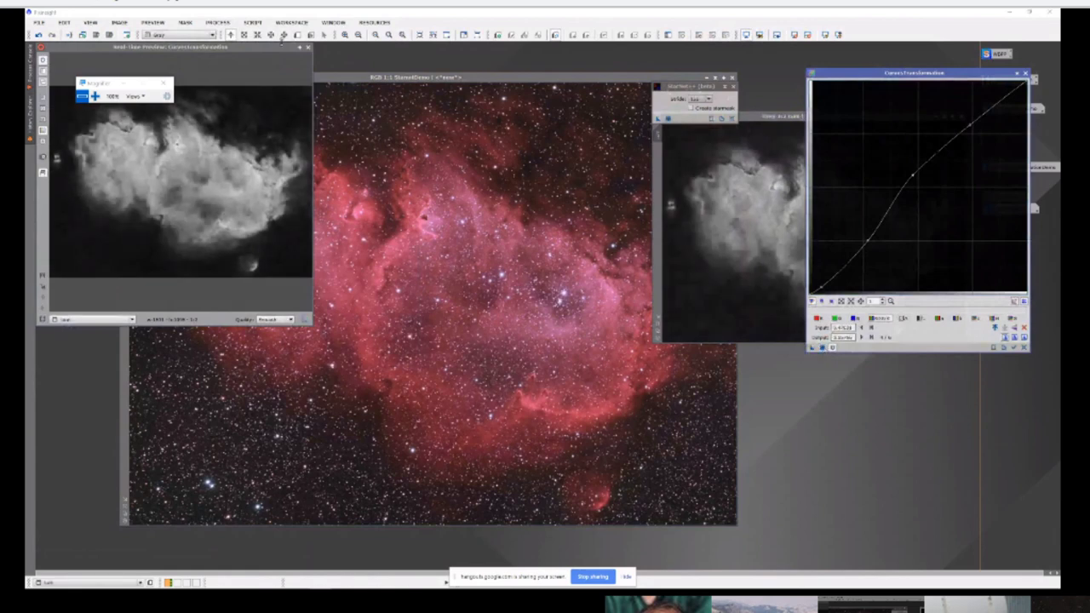
# Step: Reset the curve and lift the RGB/K curve with one point, previewing the colour image
pyautogui.click(307, 47)
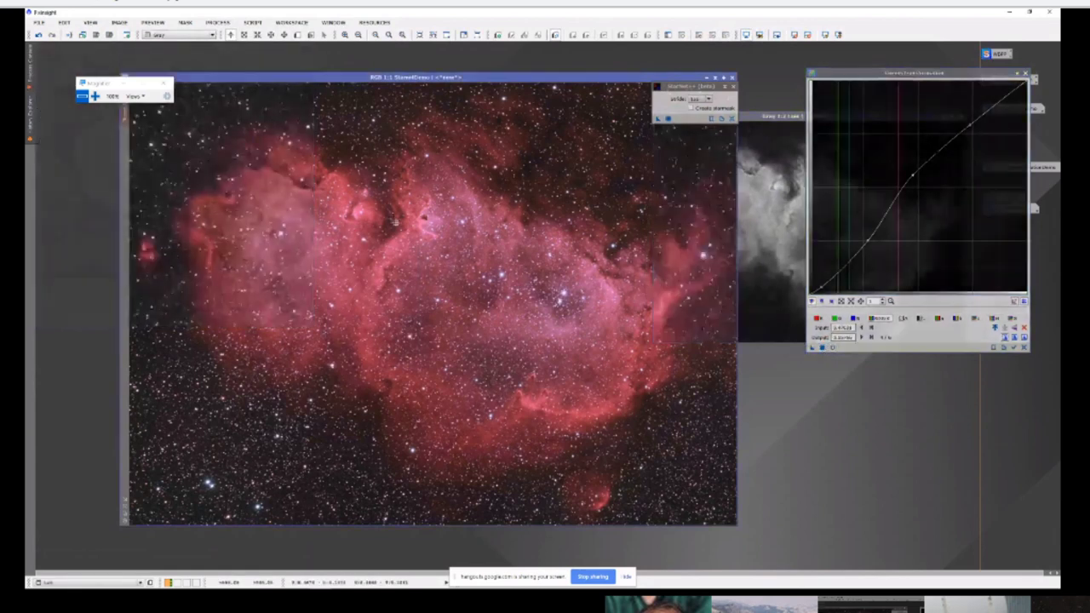
pyautogui.click(1021, 347)
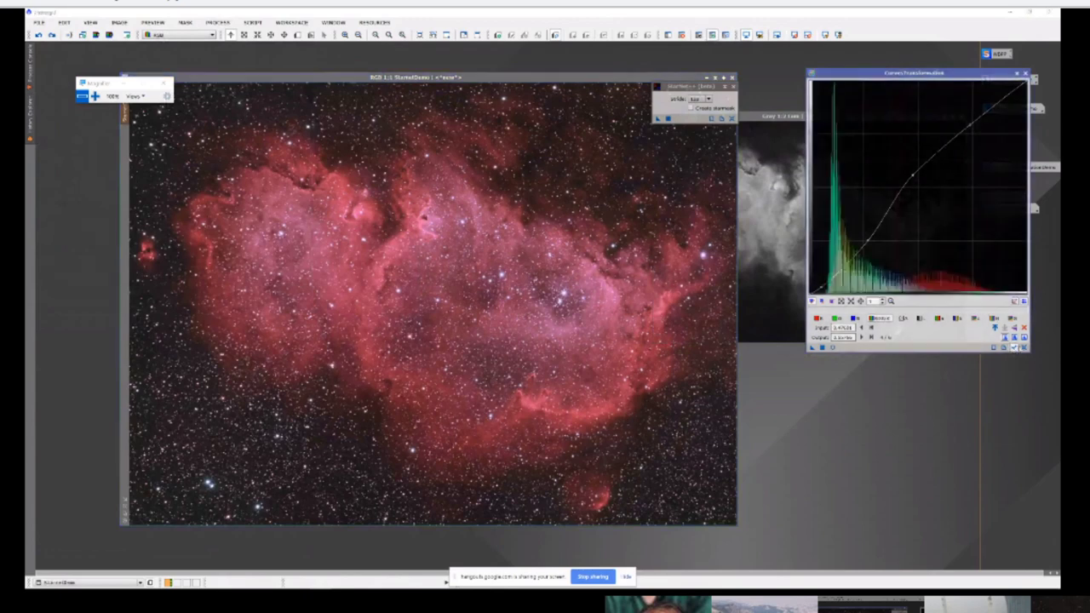
pyautogui.click(1021, 347)
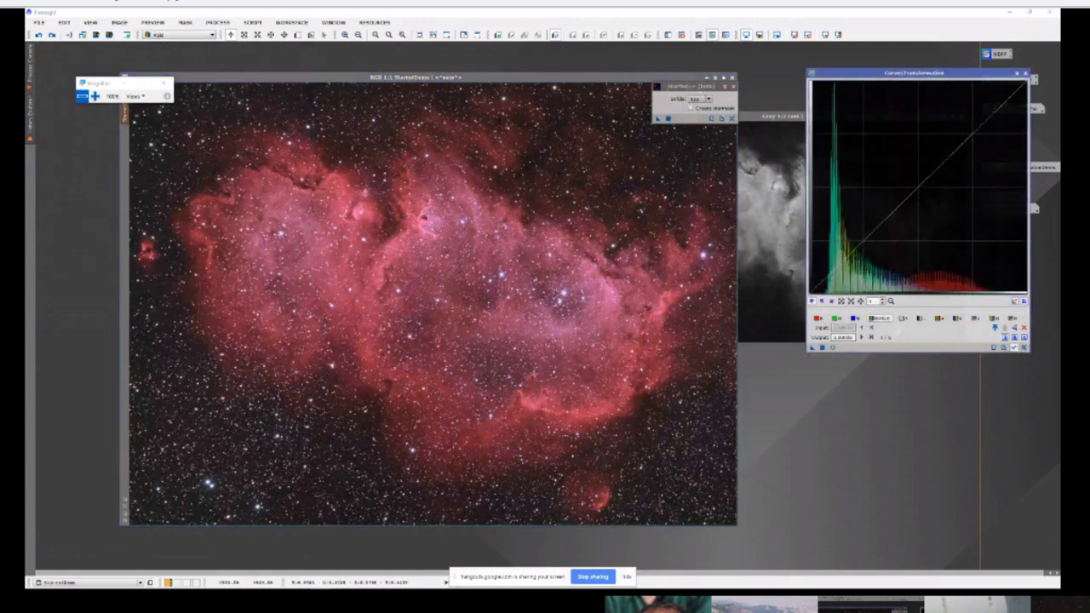
pyautogui.click(833, 348)
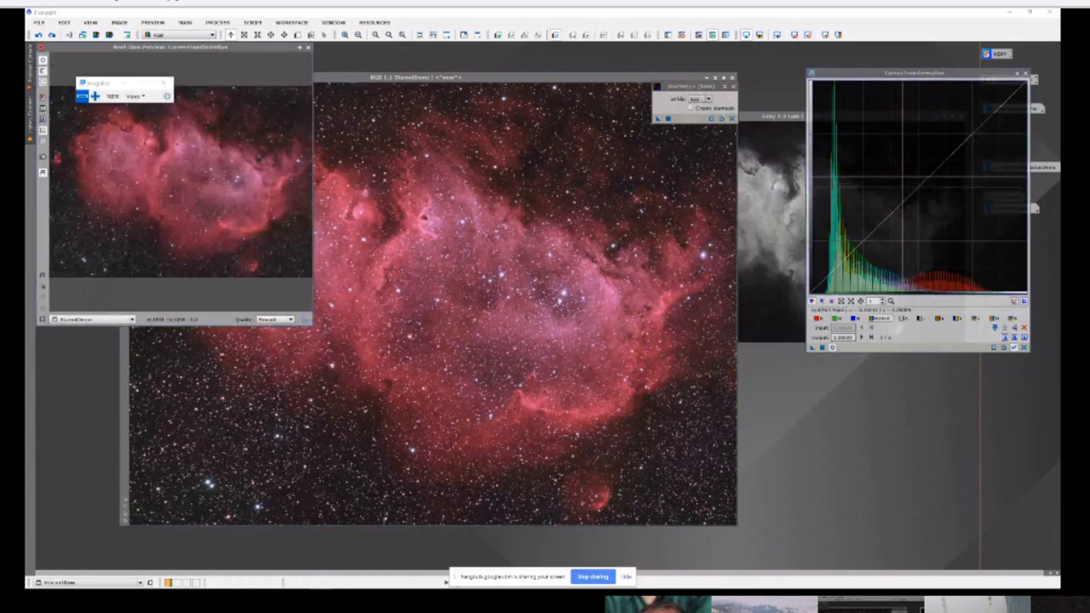
pyautogui.click(903, 176)
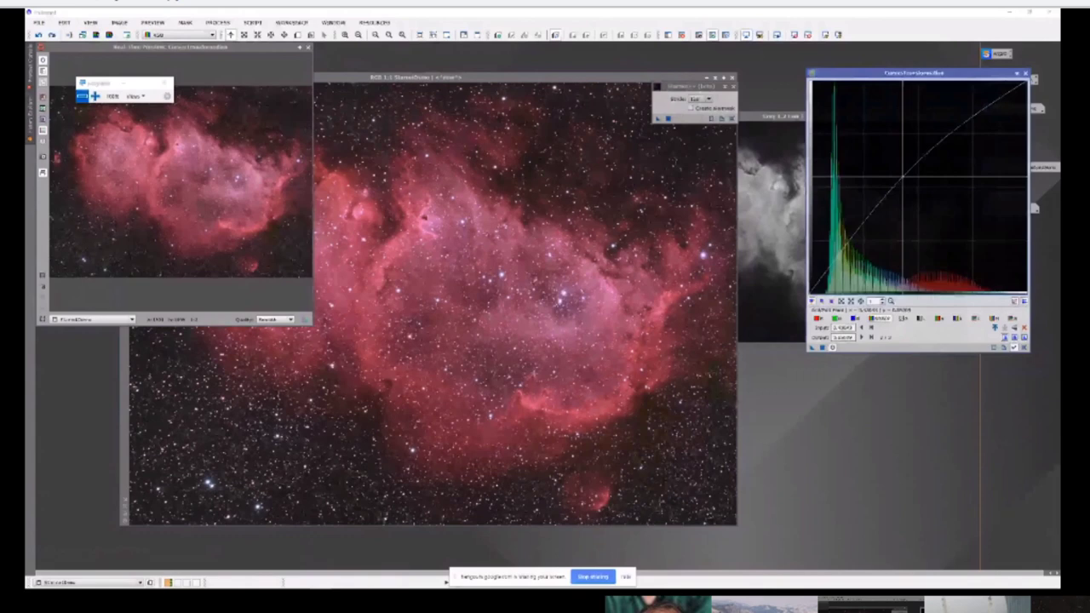
pyautogui.moveTo(902, 176); pyautogui.dragTo(899, 168)
# Step: Raise the saturation curve, pull its lower point right, and apply the curves to the colour image
pyautogui.click(1013, 326)
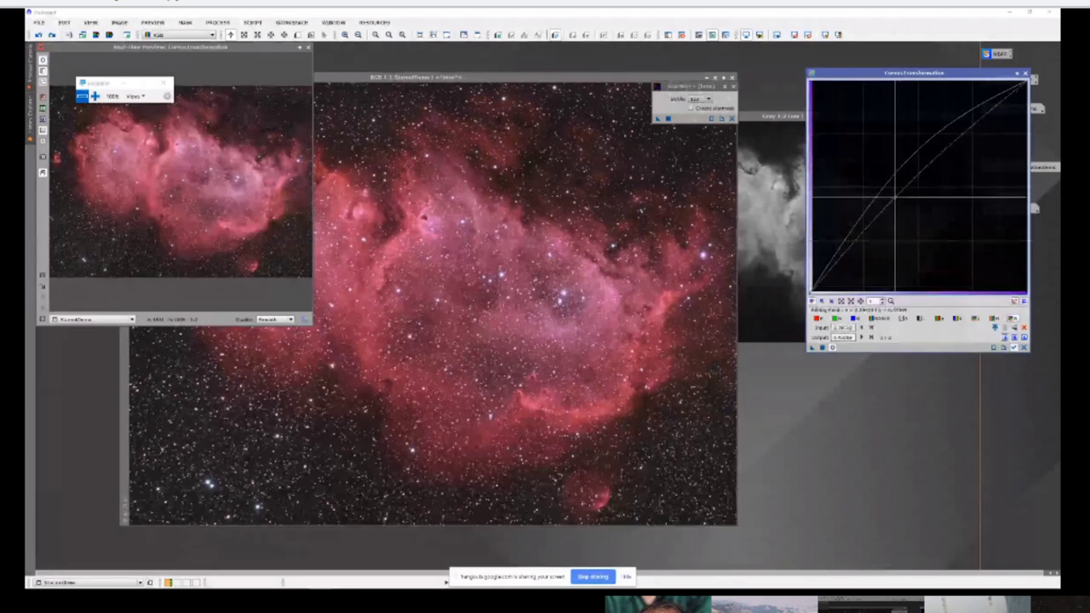
pyautogui.moveTo(899, 169); pyautogui.dragTo(965, 128)
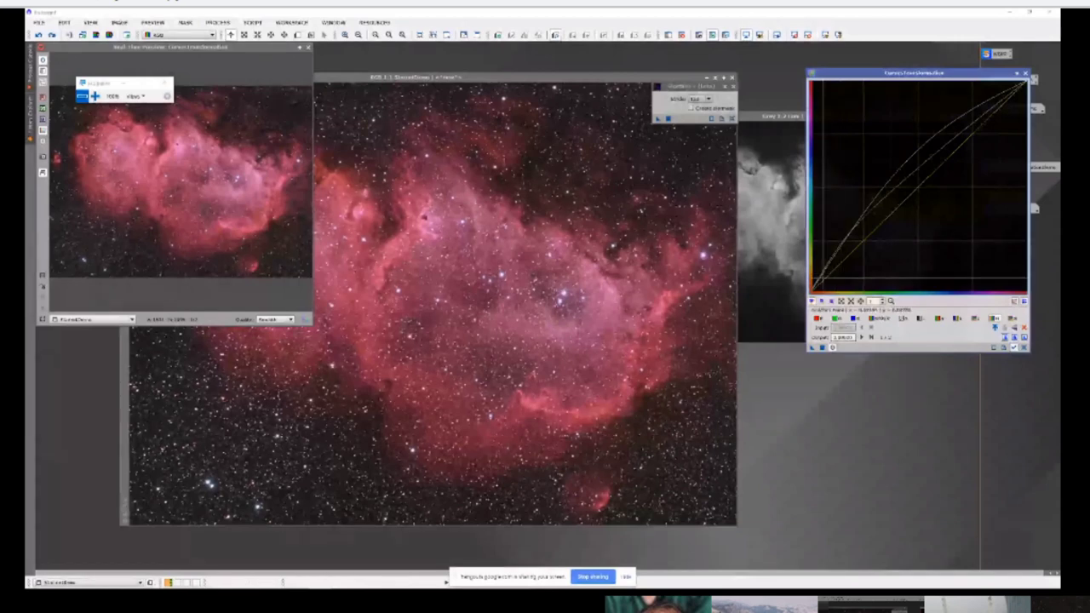
pyautogui.click(826, 277)
pyautogui.moveTo(825, 278); pyautogui.dragTo(877, 277)
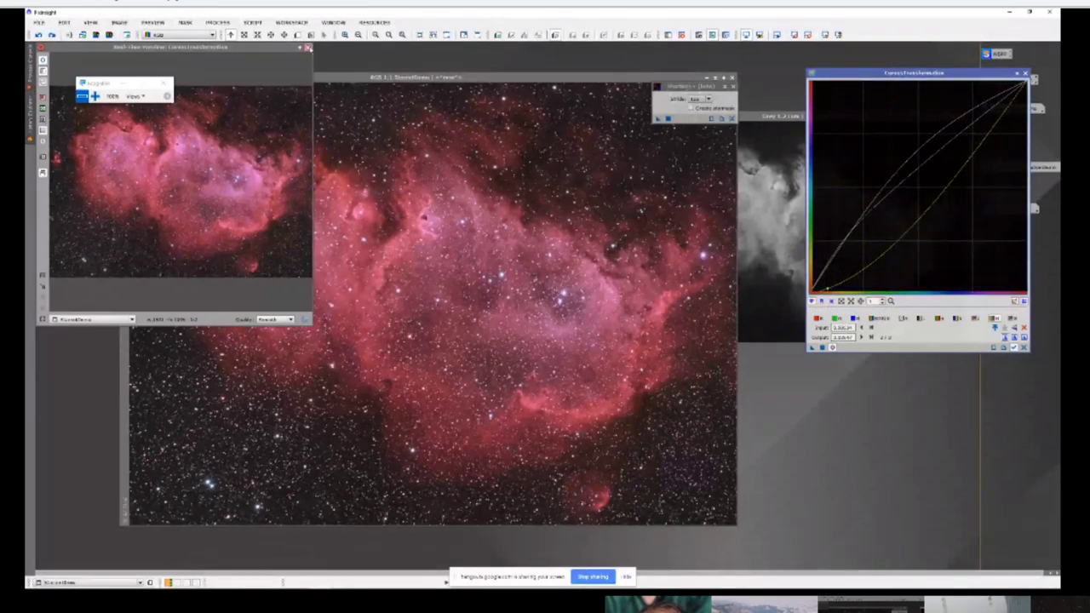
pyautogui.click(308, 47)
pyautogui.click(822, 348)
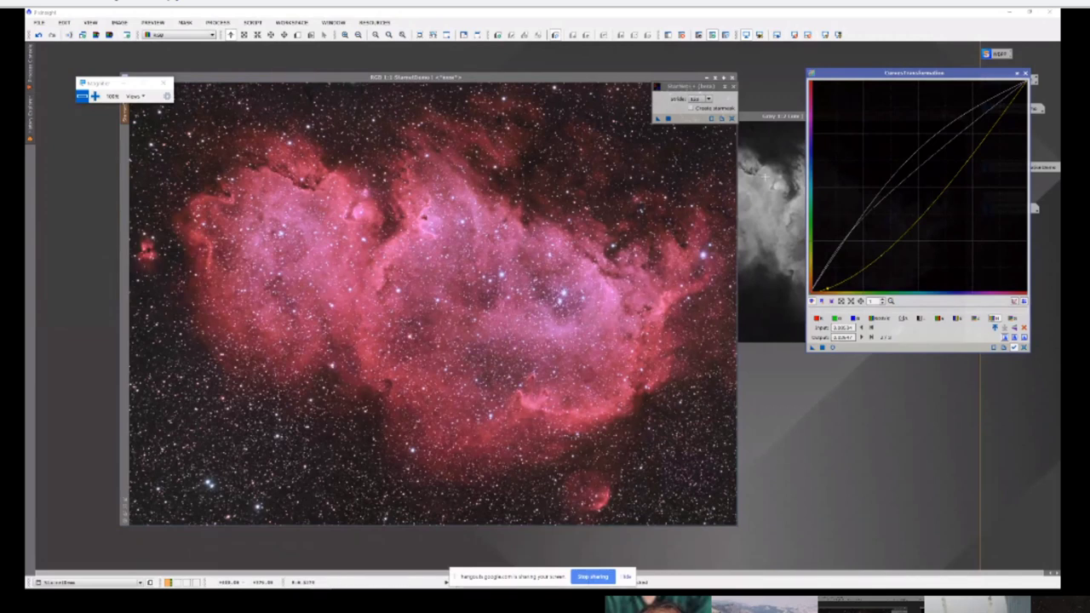
pyautogui.click(765, 178)
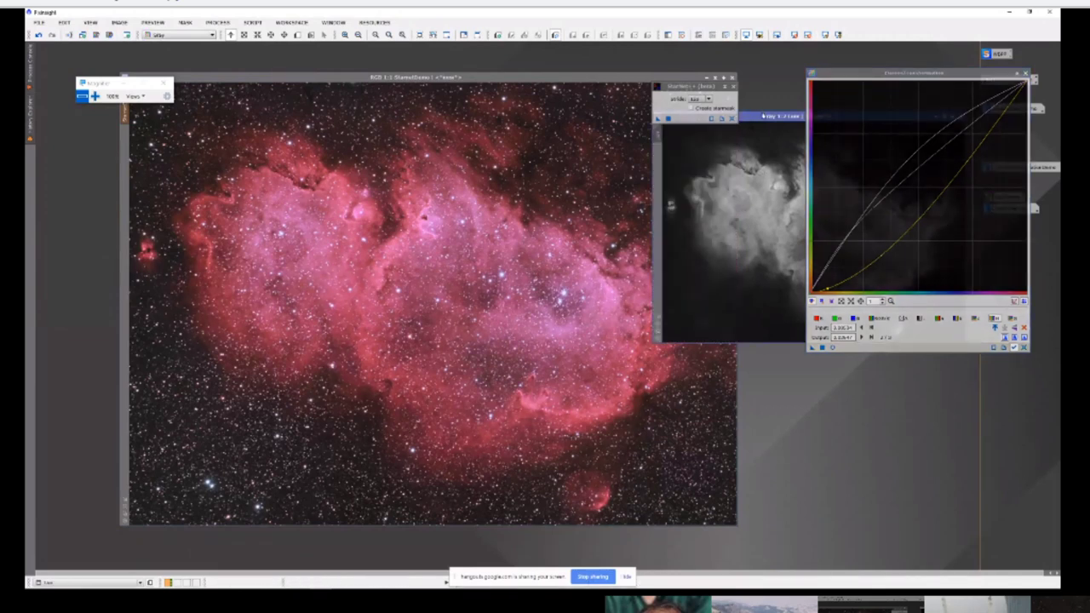
# Step: Close Curves and the grey Lum image, accepting both warnings
pyautogui.moveTo(764, 115); pyautogui.dragTo(301, 157)
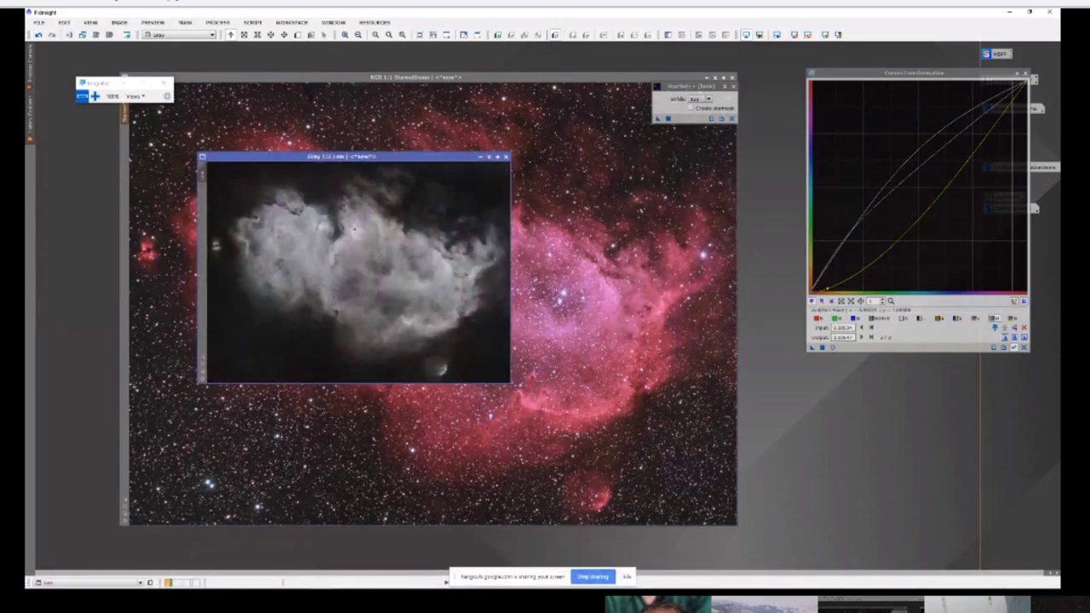
pyautogui.click(1025, 75)
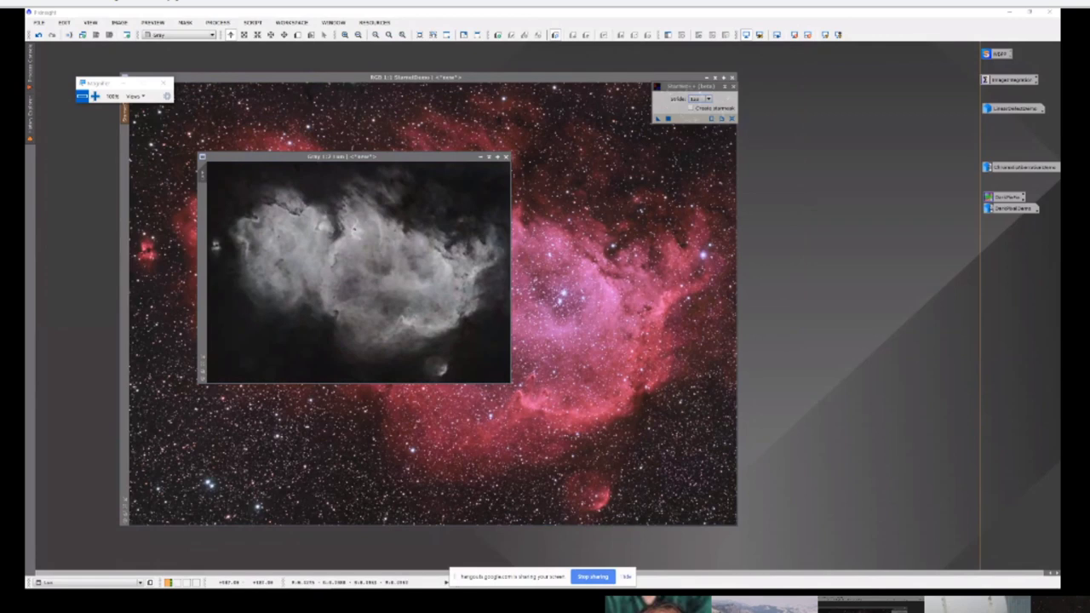
pyautogui.click(507, 158)
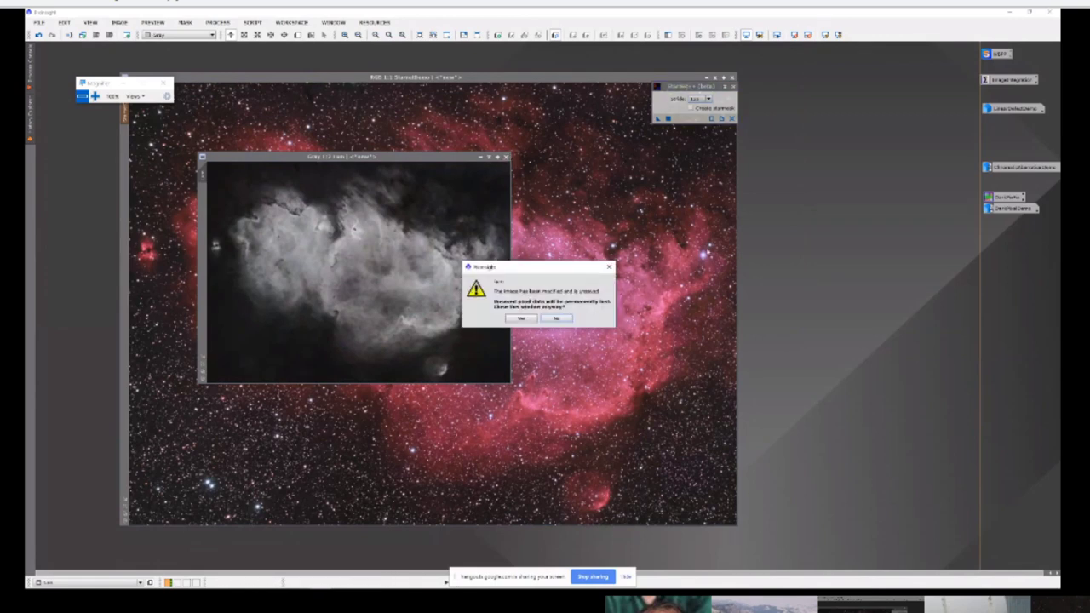
pyautogui.click(523, 321)
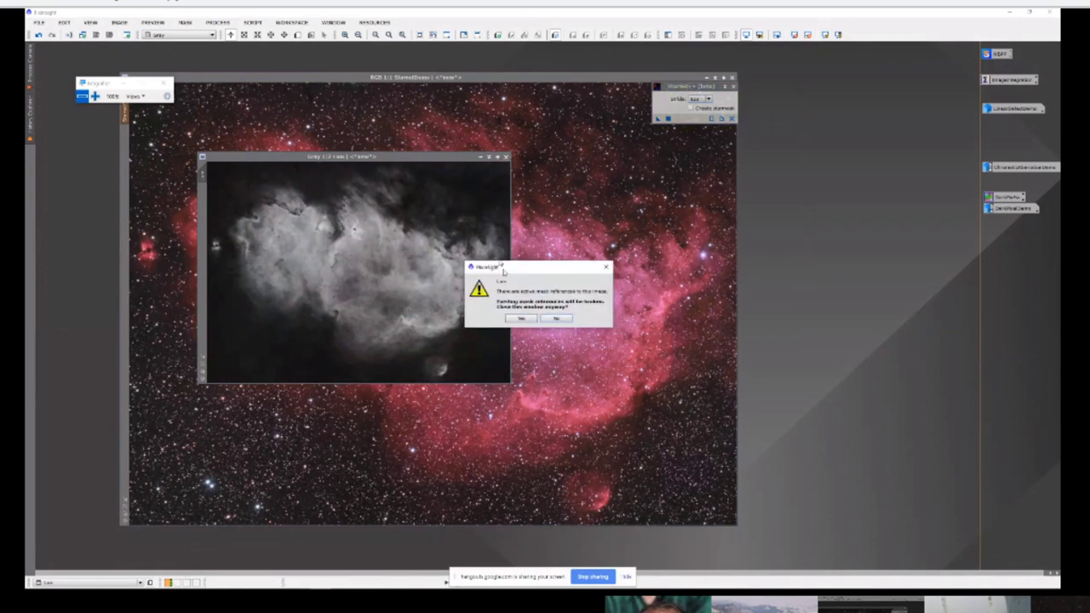
pyautogui.click(519, 319)
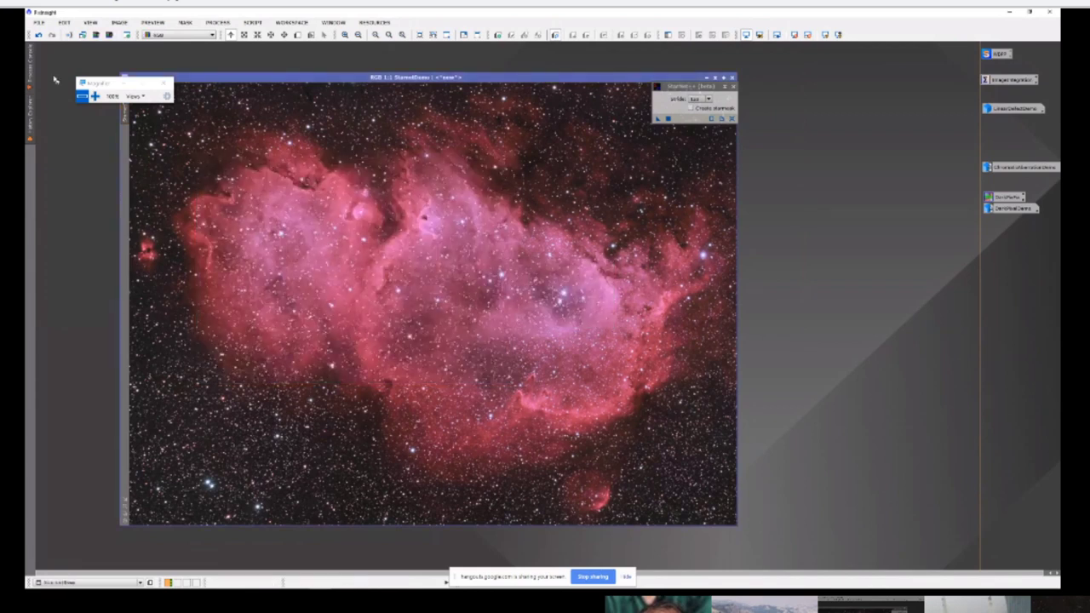
# Step: Undo the last change on the nebula image, iconize it, and close StarMask
pyautogui.click(38, 35)
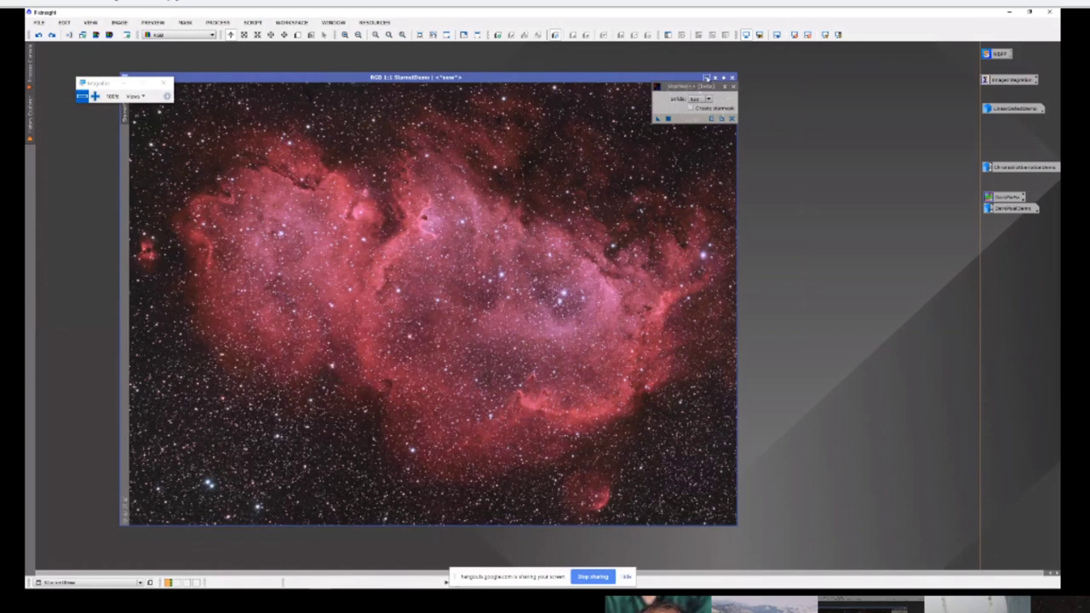
pyautogui.click(706, 77)
pyautogui.click(732, 87)
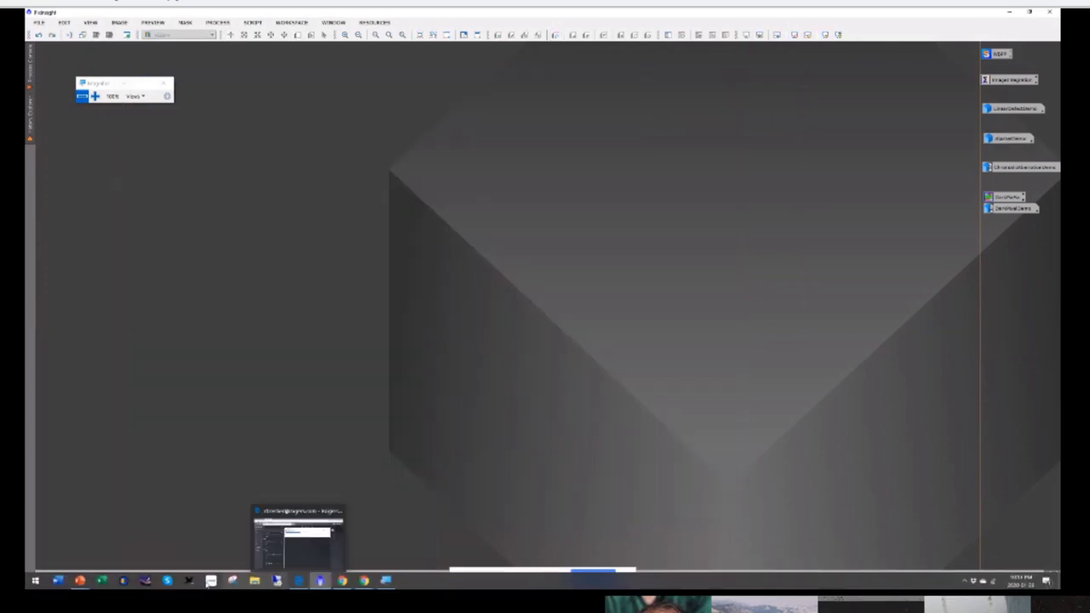
# Step: Return to the PowerPoint slide show and advance to the 'Fixing Common Problems' slide
pyautogui.click(300, 529)
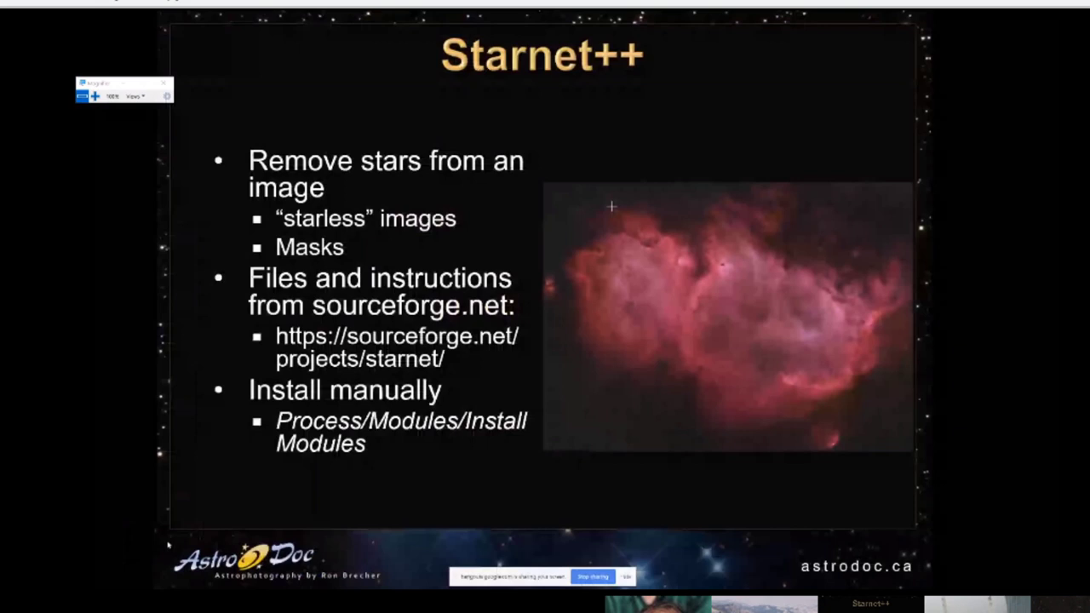
pyautogui.click(329, 408)
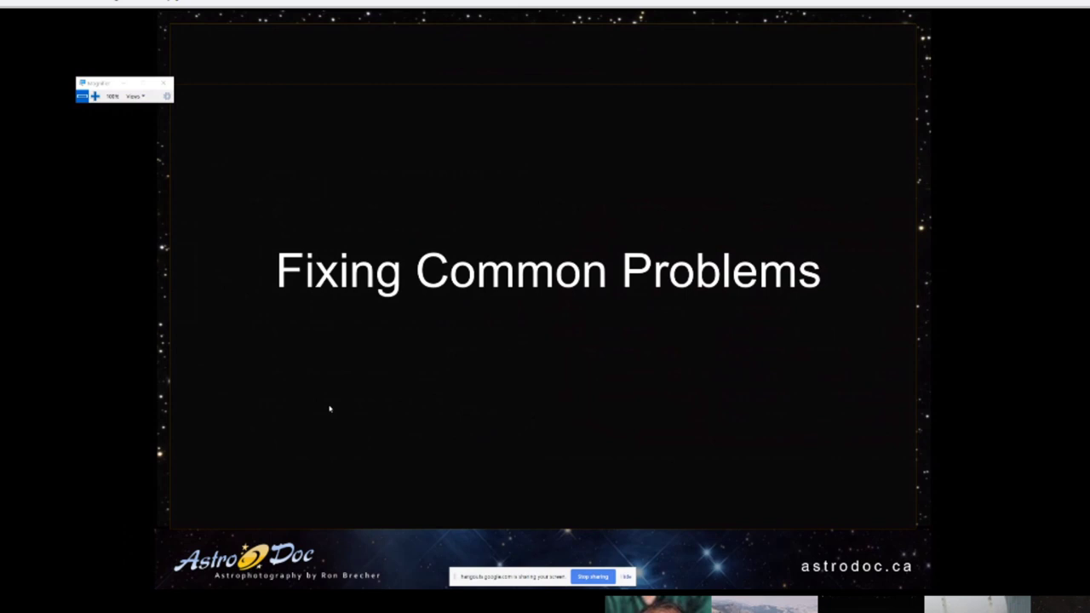
# Step: Advance to the 'Chromatic Aberration Repair' slide
pyautogui.press('Right')
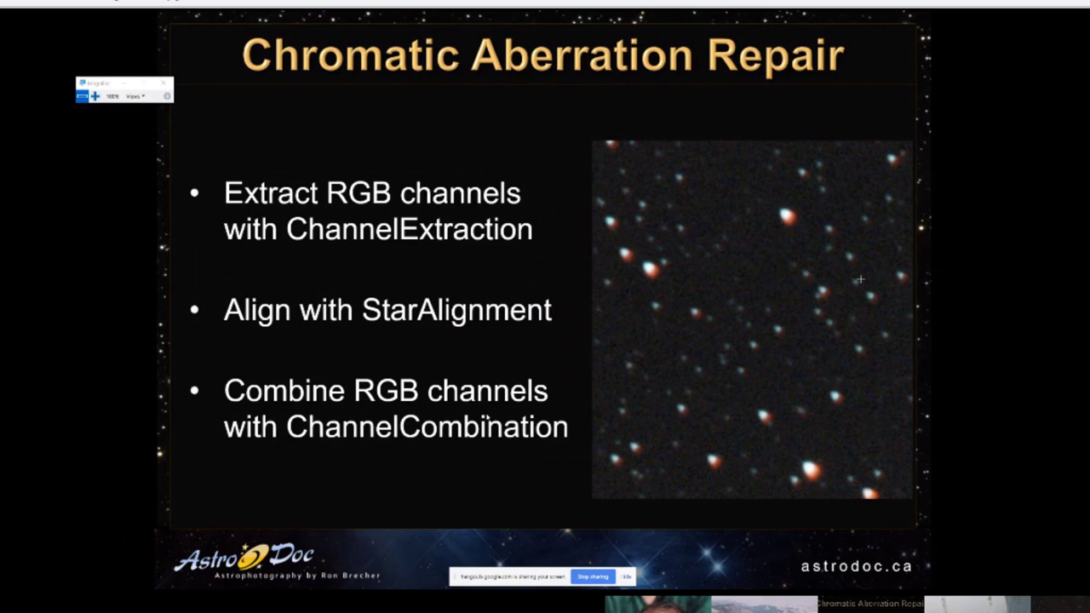
# Step: Switch back to PixInsight and restore the iconized ChromaticAberrationDemo image
pyautogui.hotkey('alt', 'Tab')
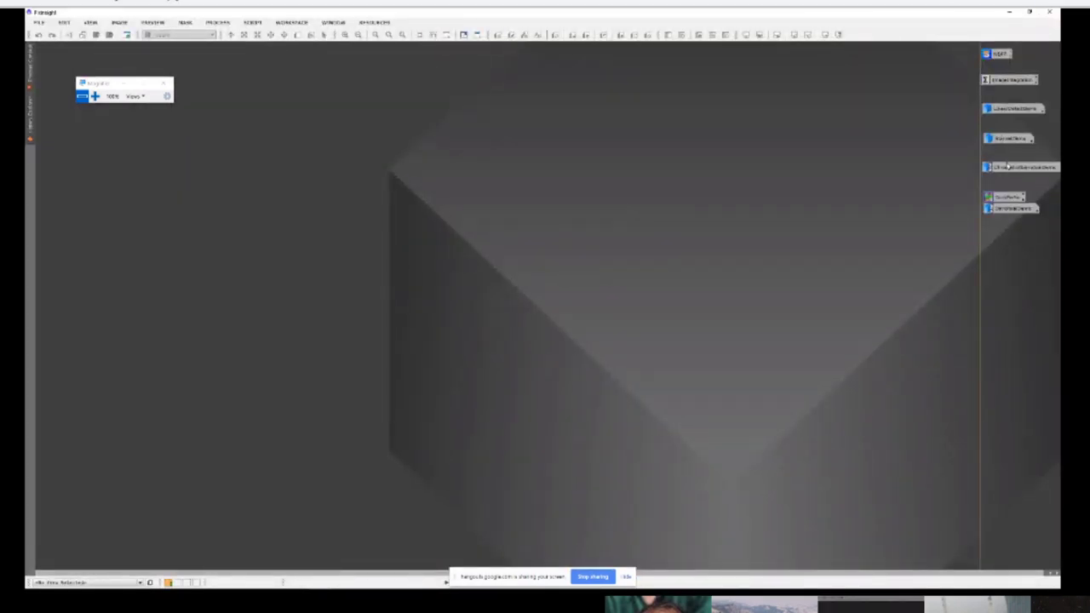
pyautogui.click(1006, 167)
pyautogui.press('Delete')
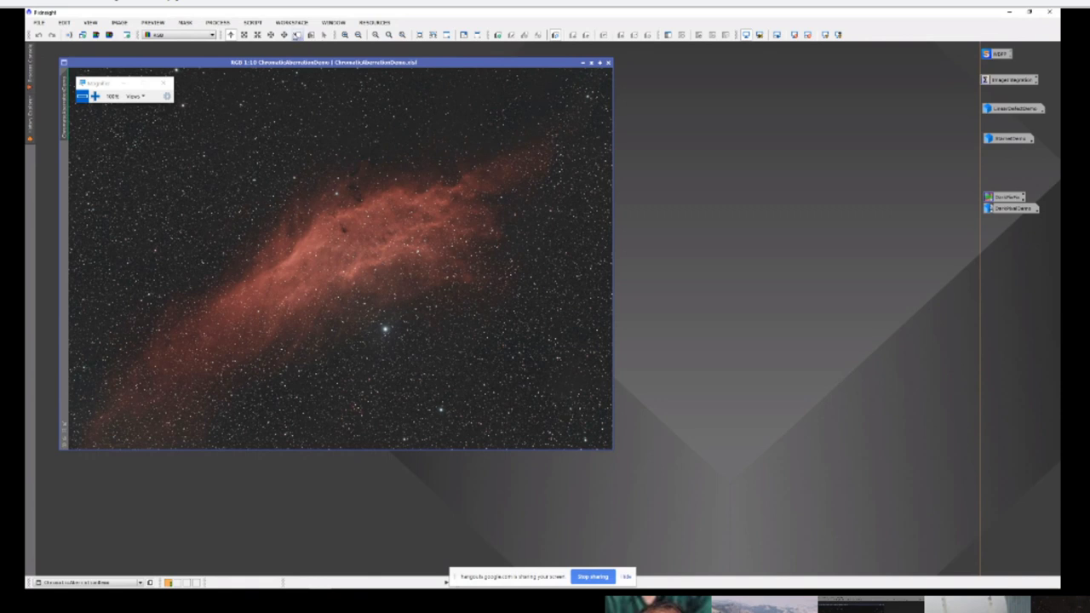
# Step: Draw Preview01 over the lower-right star field and display it
pyautogui.click(298, 36)
pyautogui.moveTo(77, 321); pyautogui.dragTo(230, 447)
pyautogui.moveTo(160, 393); pyautogui.dragTo(543, 396)
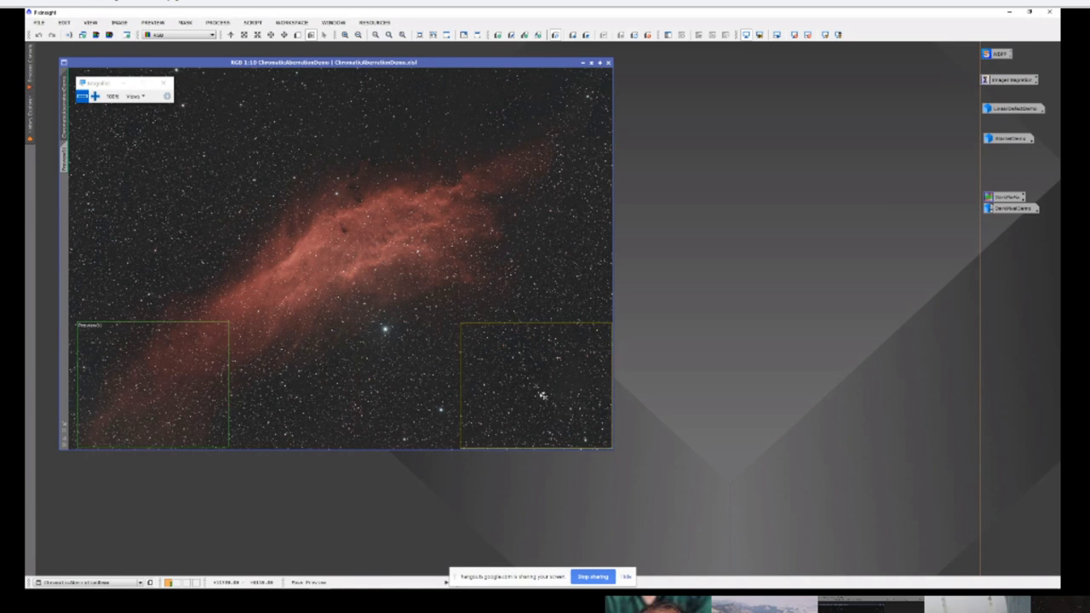
pyautogui.click(65, 151)
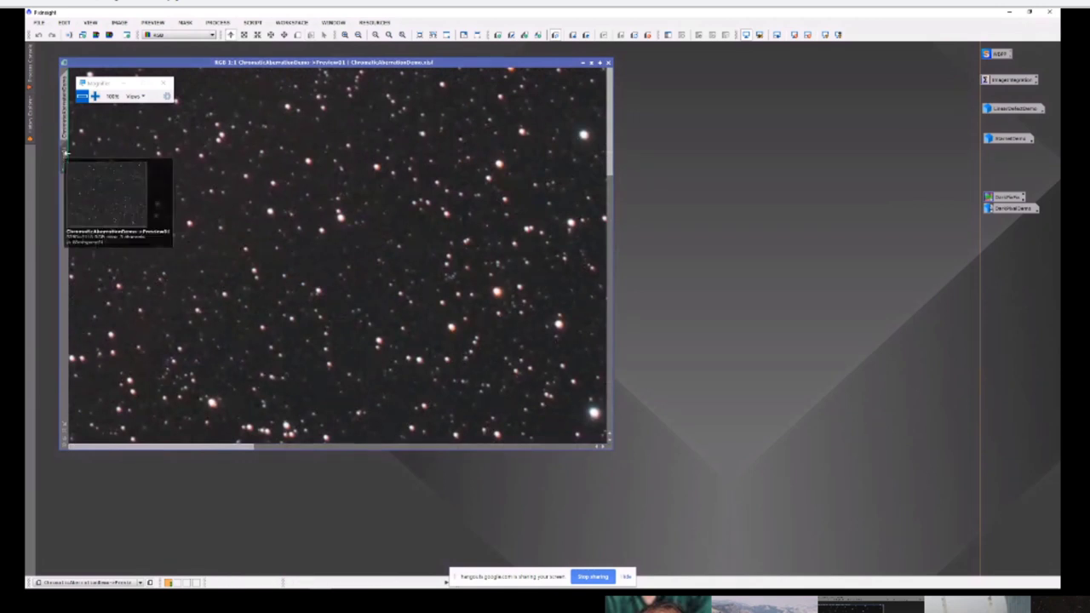
# Step: Make Preview01 a separate image, iconize the full demo image, and move the preview to the top
pyautogui.moveTo(68, 154); pyautogui.dragTo(198, 246)
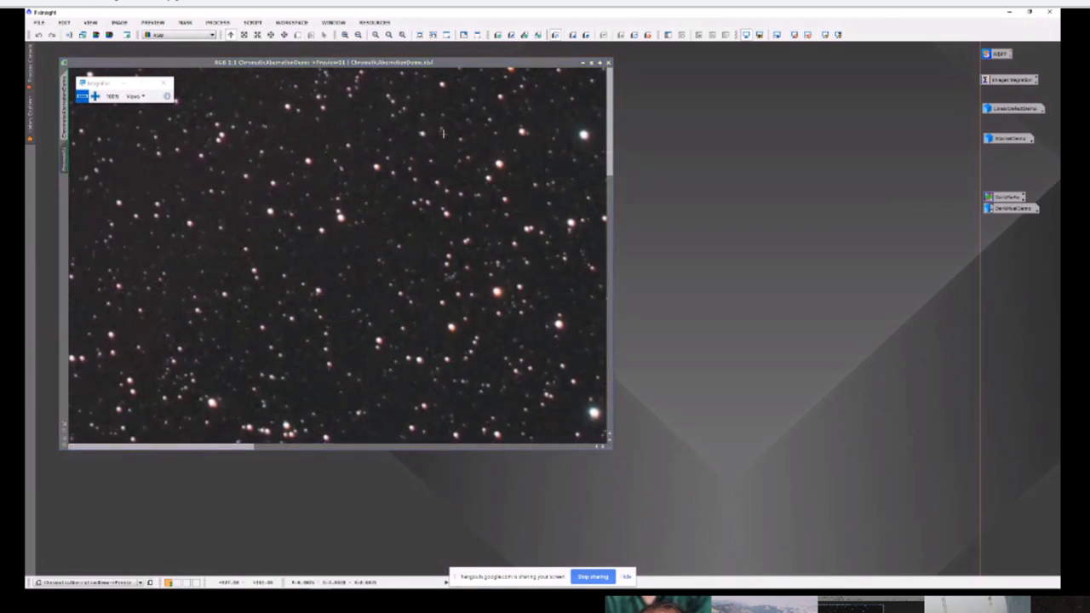
pyautogui.click(582, 62)
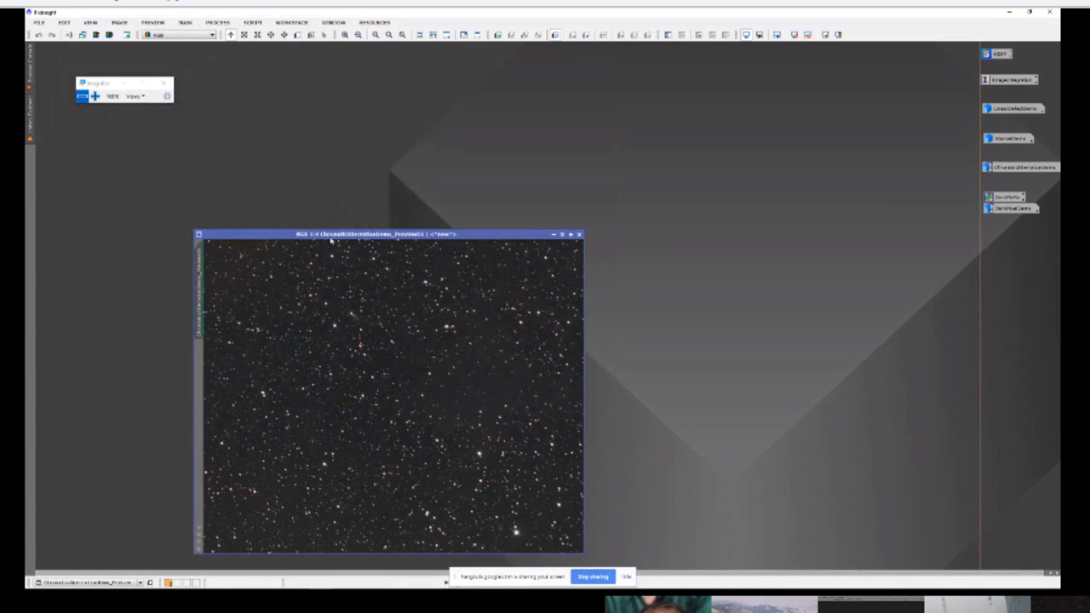
pyautogui.moveTo(336, 230); pyautogui.dragTo(331, 65)
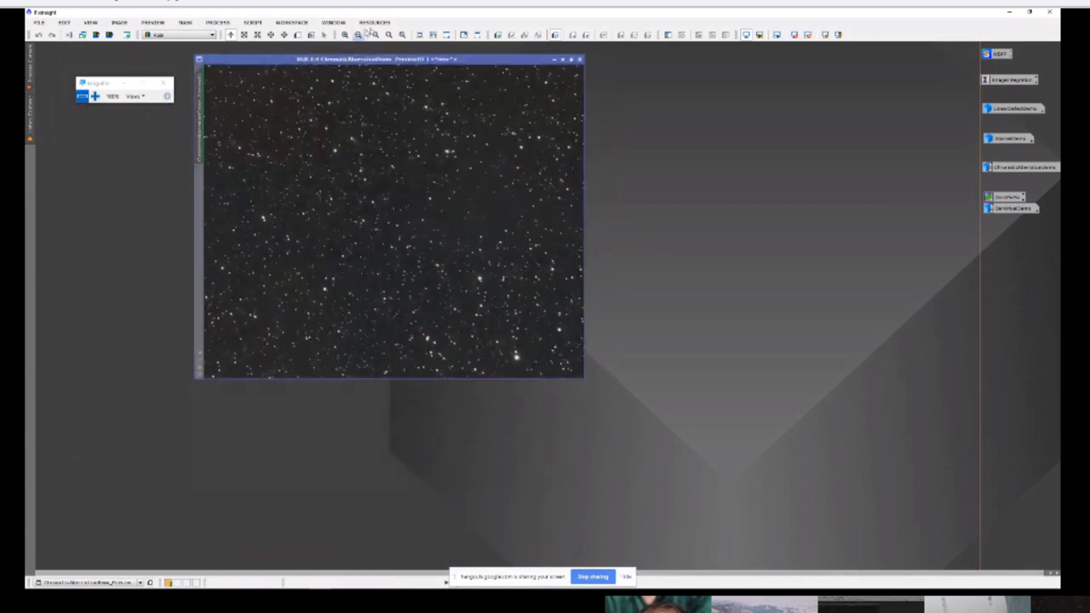
# Step: Zoom the preview image to 2:1 and split it into R, G and B channel images
pyautogui.click(402, 35)
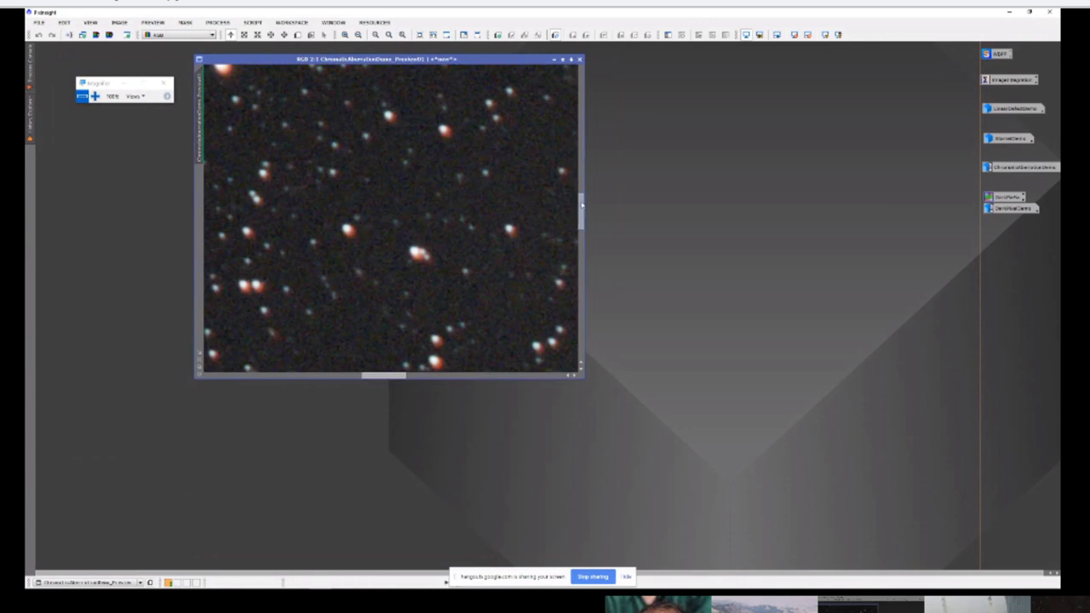
pyautogui.moveTo(581, 205); pyautogui.dragTo(558, 283)
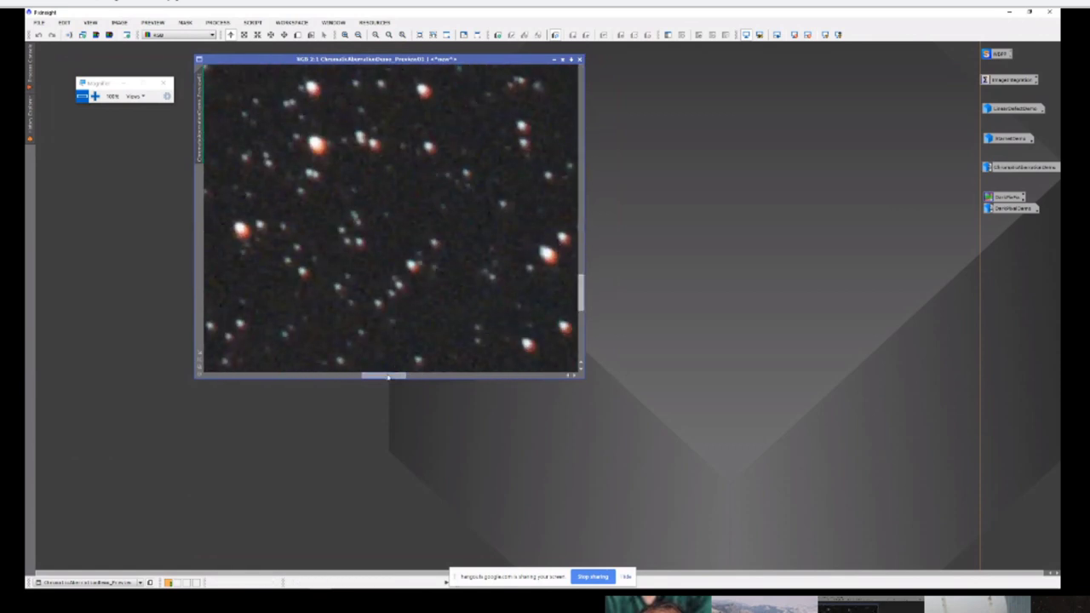
pyautogui.moveTo(387, 377); pyautogui.dragTo(303, 375)
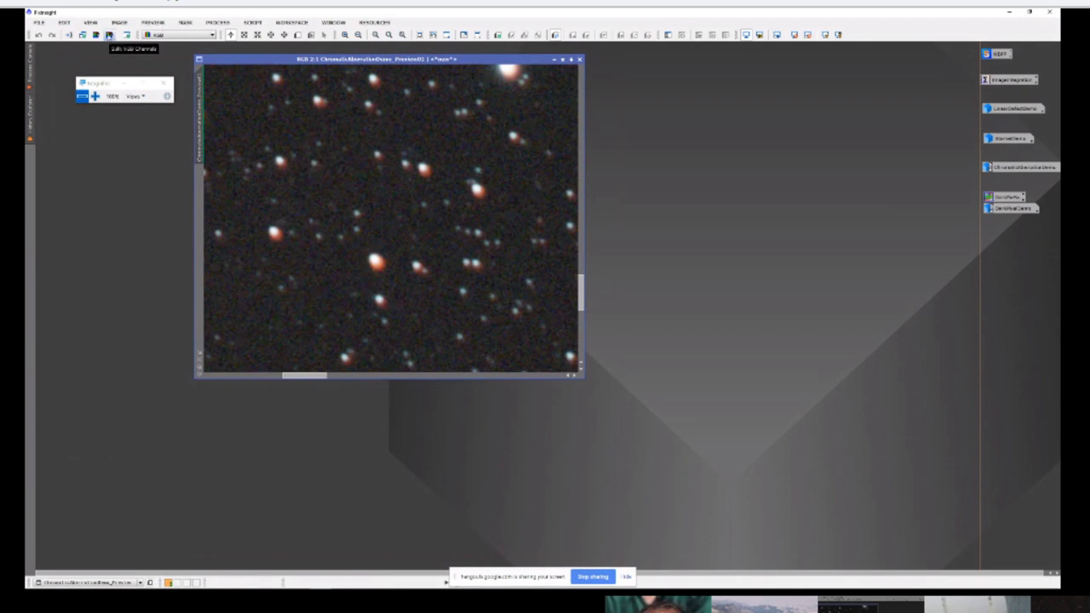
pyautogui.click(108, 35)
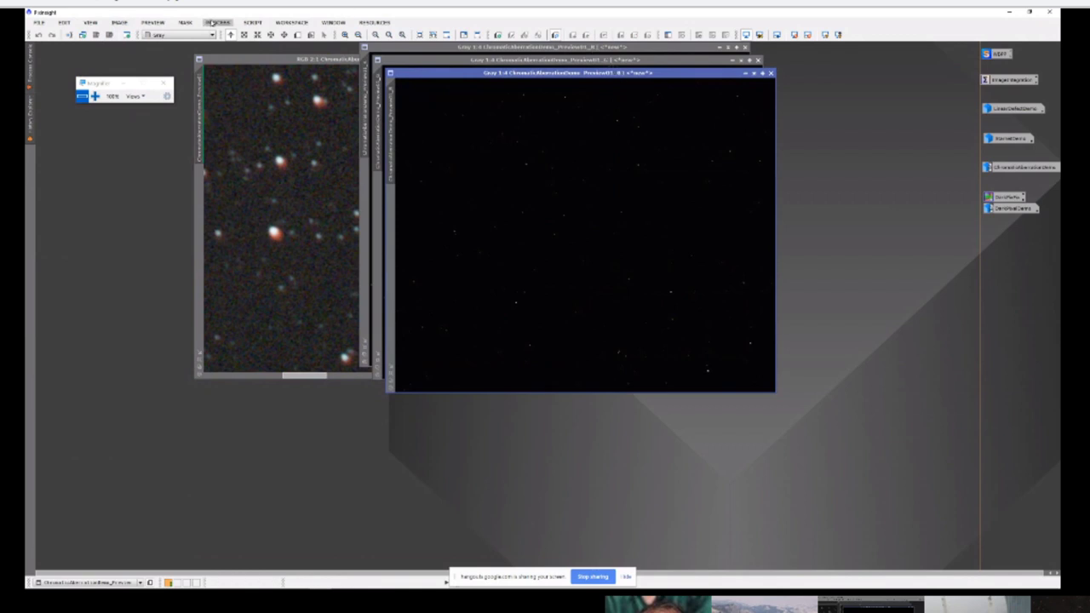
# Step: Open StarAlignment and set Preview01_G as the reference image
pyautogui.click(218, 23)
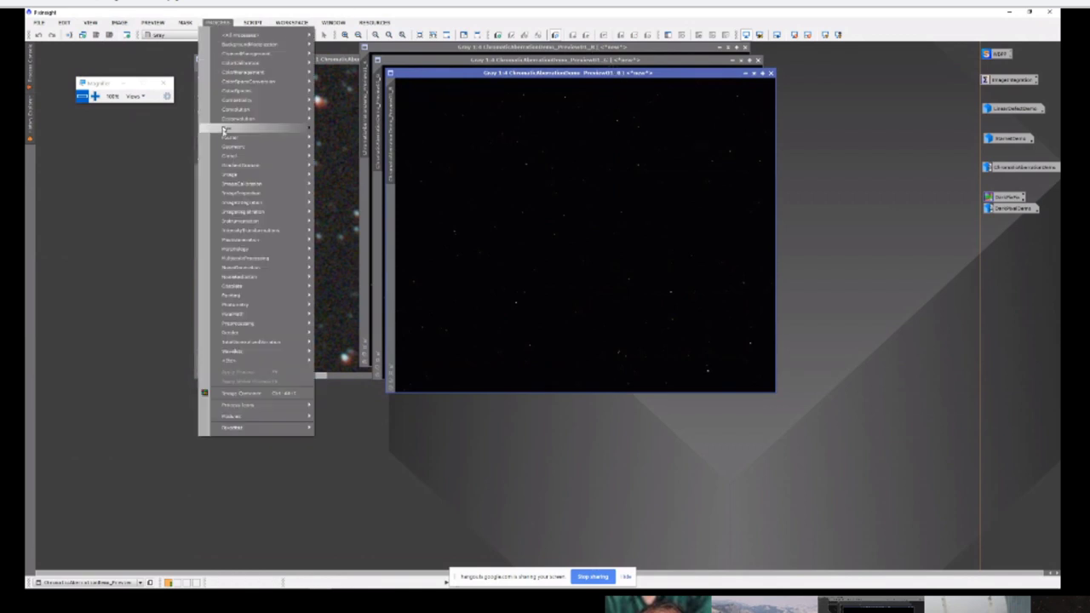
pyautogui.moveTo(247, 211)
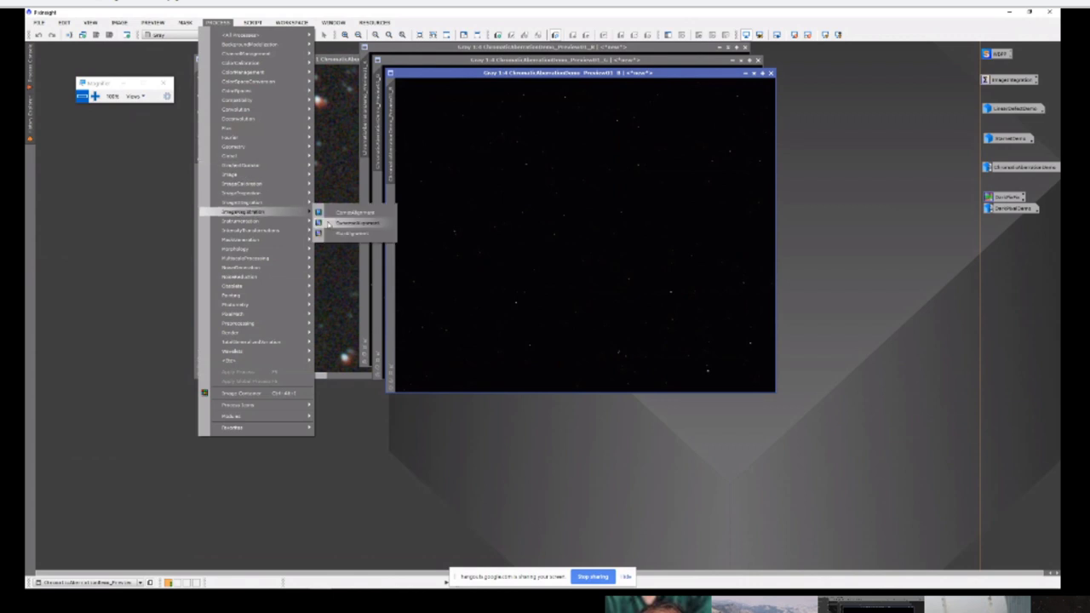
pyautogui.click(340, 237)
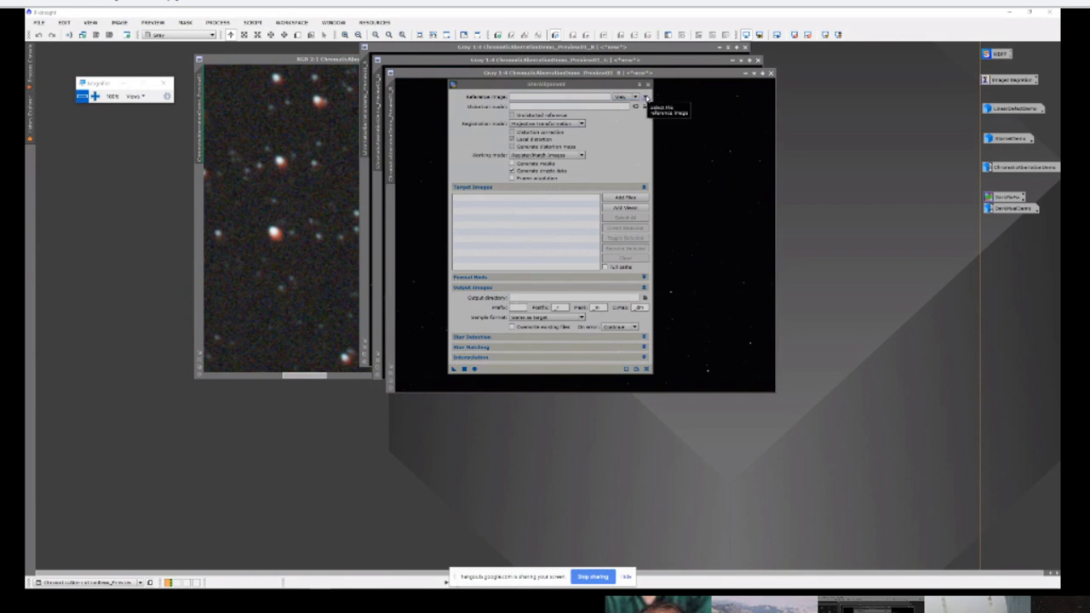
pyautogui.click(645, 99)
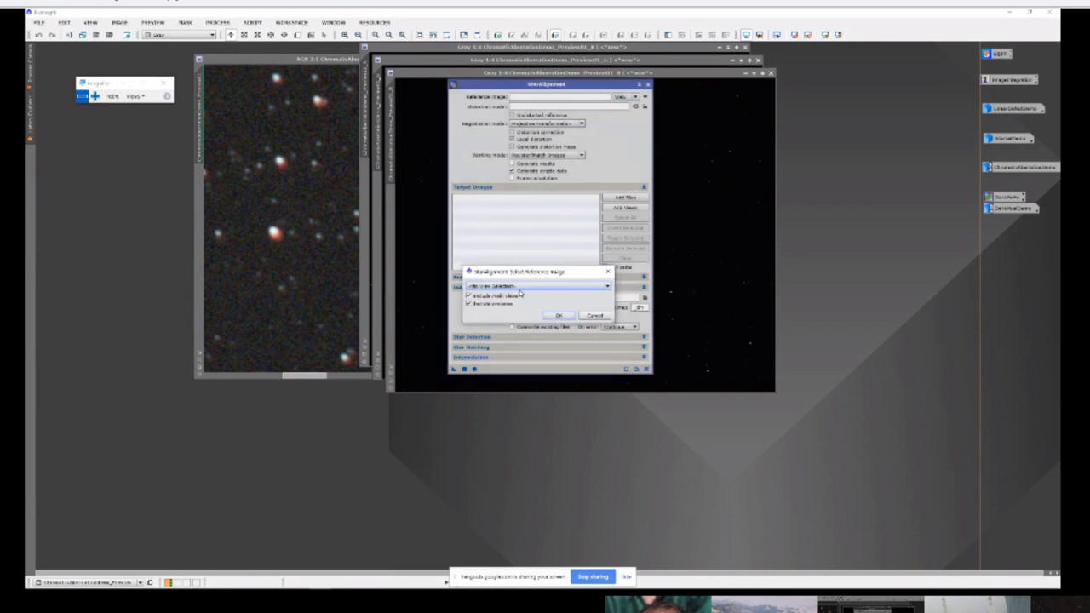
pyautogui.click(518, 287)
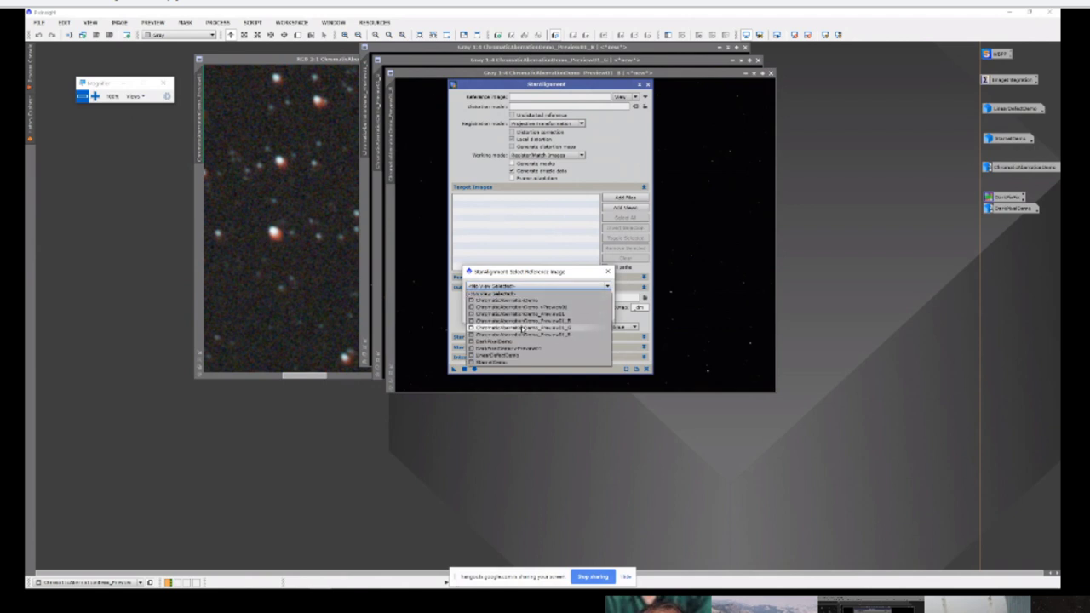
pyautogui.click(521, 328)
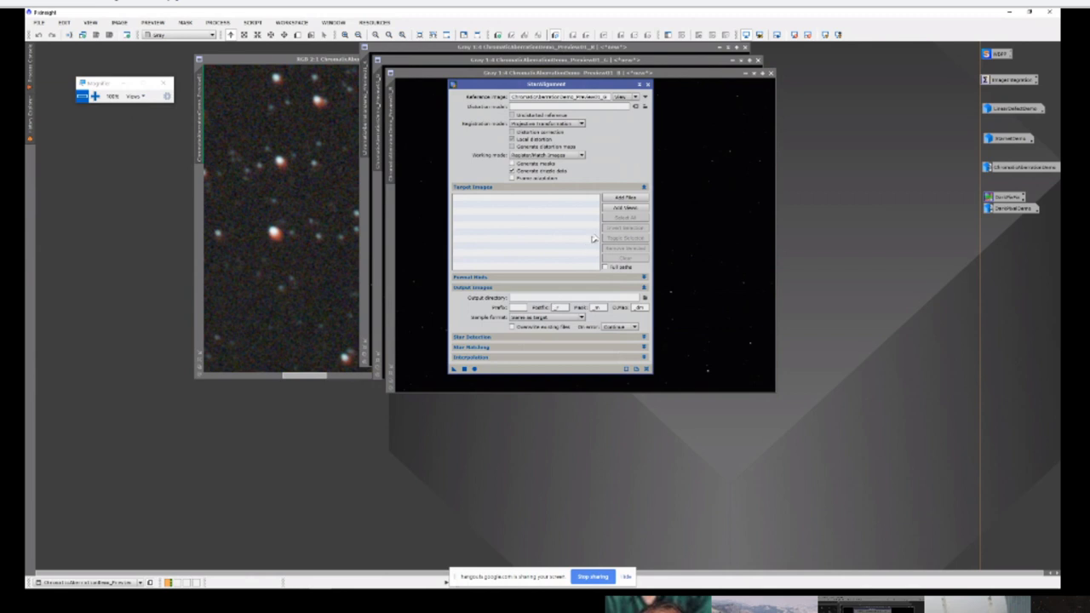
# Step: Add the red and blue channel views as targets and turn off drizzle data generation
pyautogui.click(625, 208)
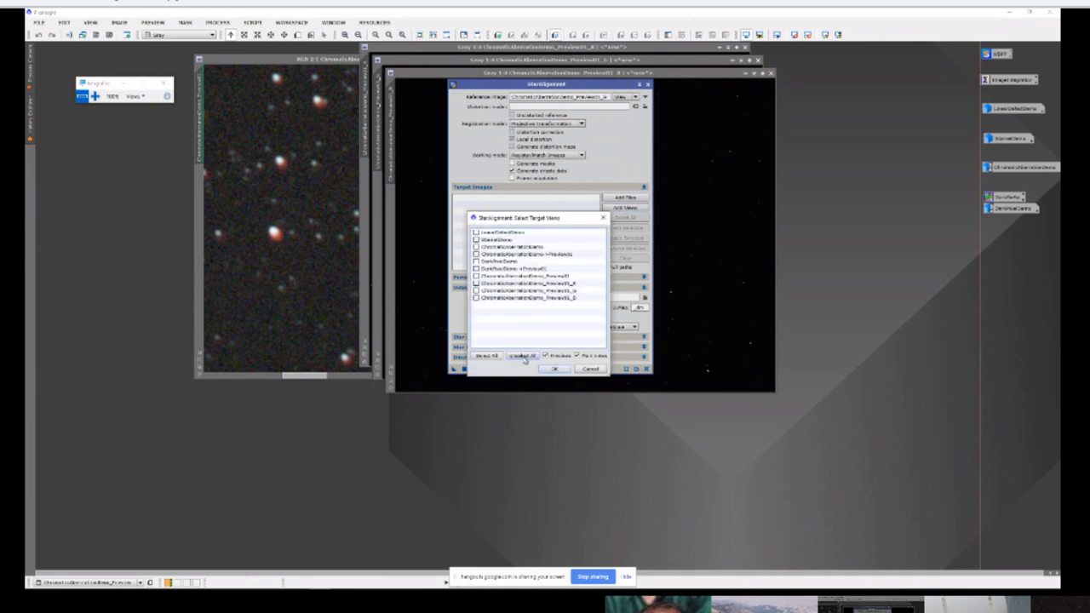
pyautogui.click(477, 283)
pyautogui.click(476, 297)
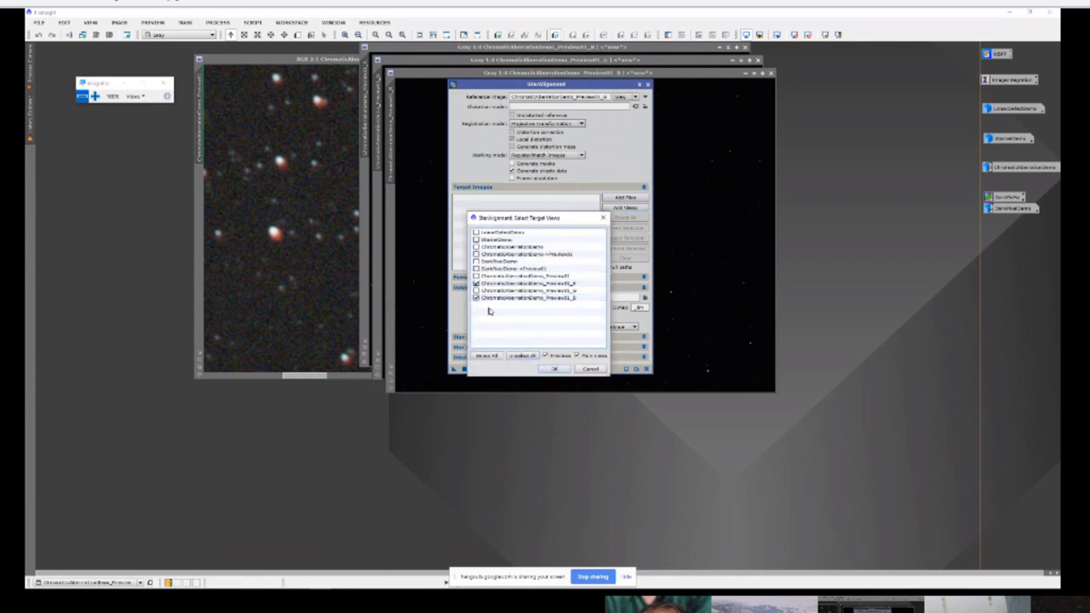
pyautogui.click(552, 369)
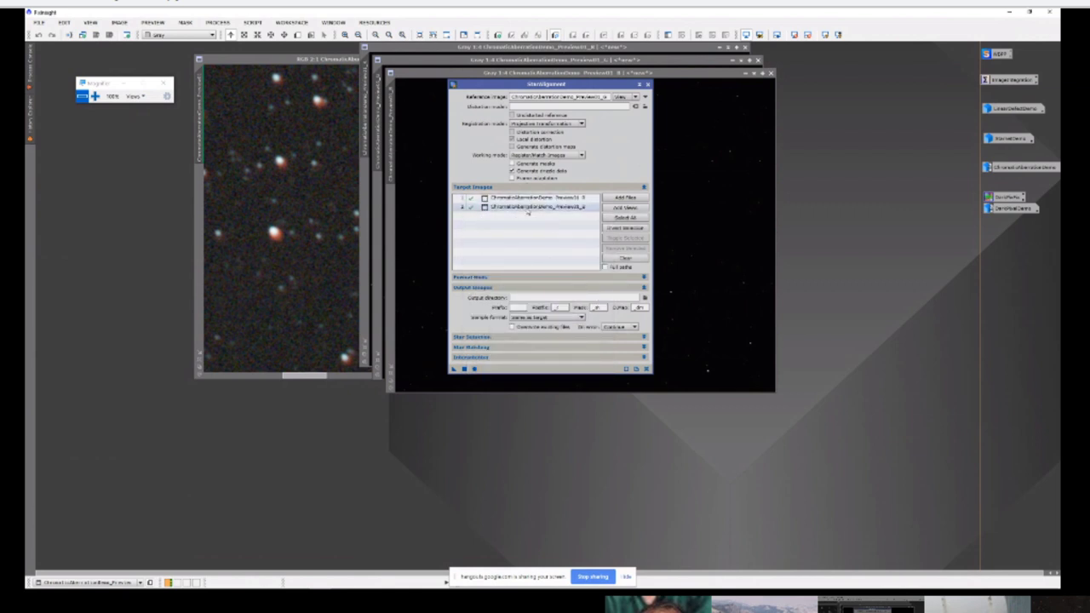
pyautogui.click(512, 170)
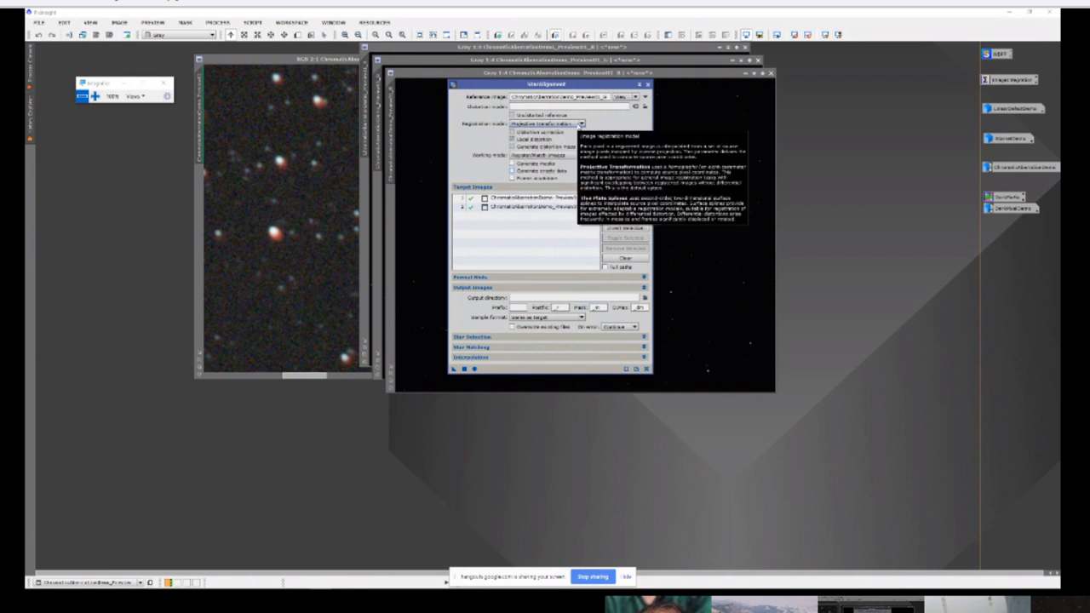
# Step: Set registration to Thin Plate Splines, enable distortion correction, and expand Star Matching
pyautogui.click(573, 124)
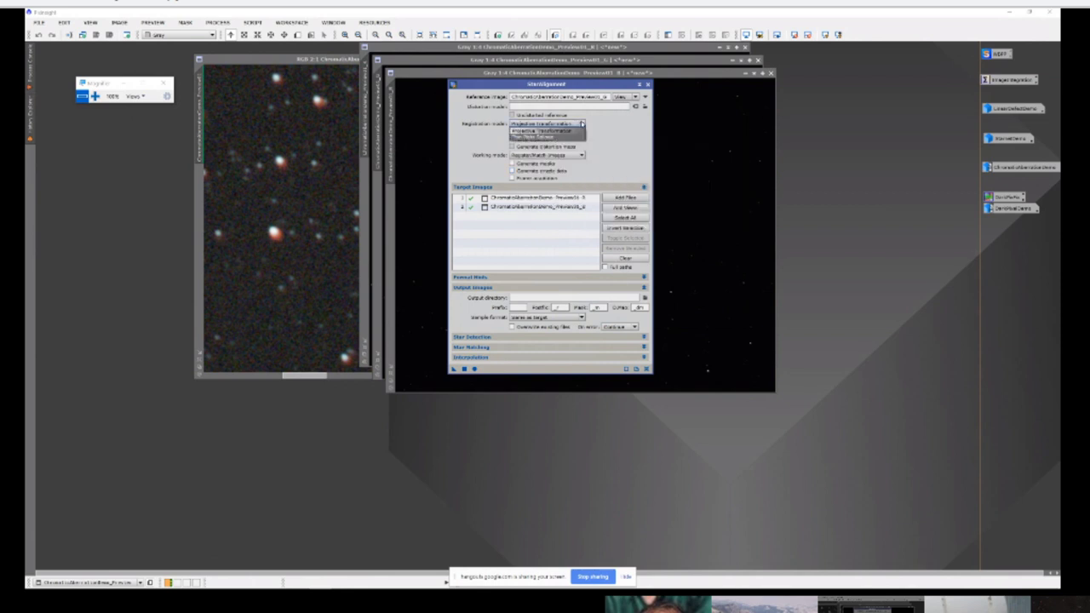
pyautogui.click(535, 137)
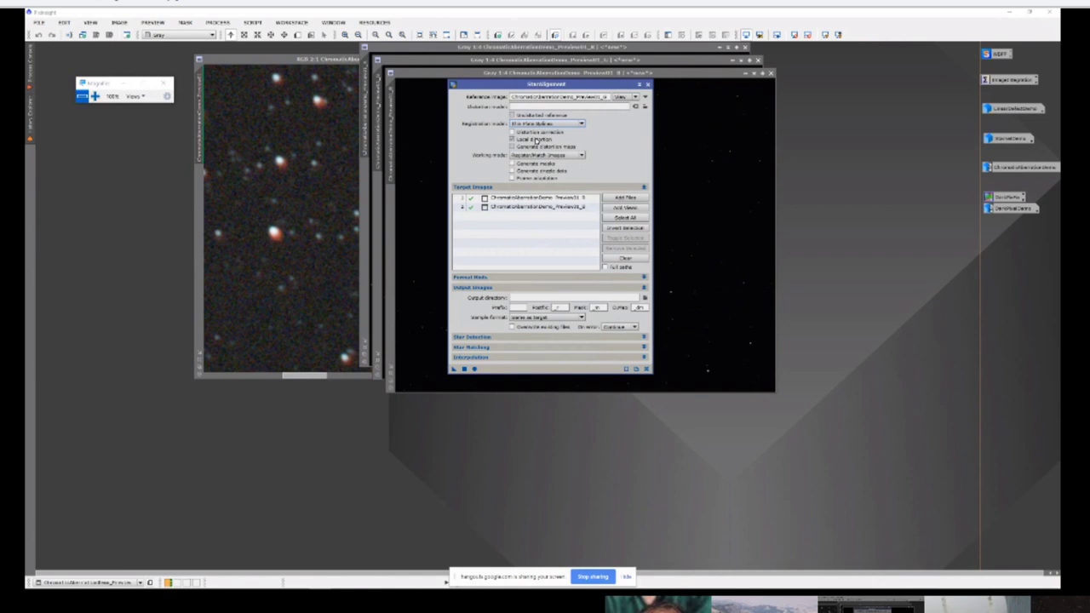
pyautogui.click(512, 133)
pyautogui.click(492, 347)
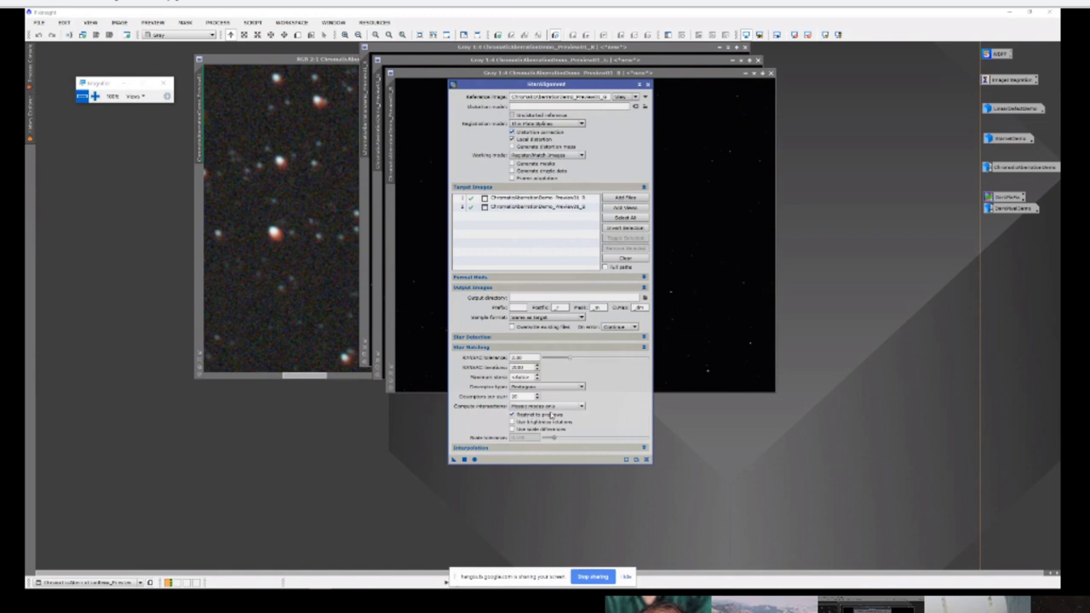
pyautogui.moveTo(512, 416)
# Step: Run the alignment on both targets, inspect the second target, then close the Preview01_B_registered result
pyautogui.click(474, 459)
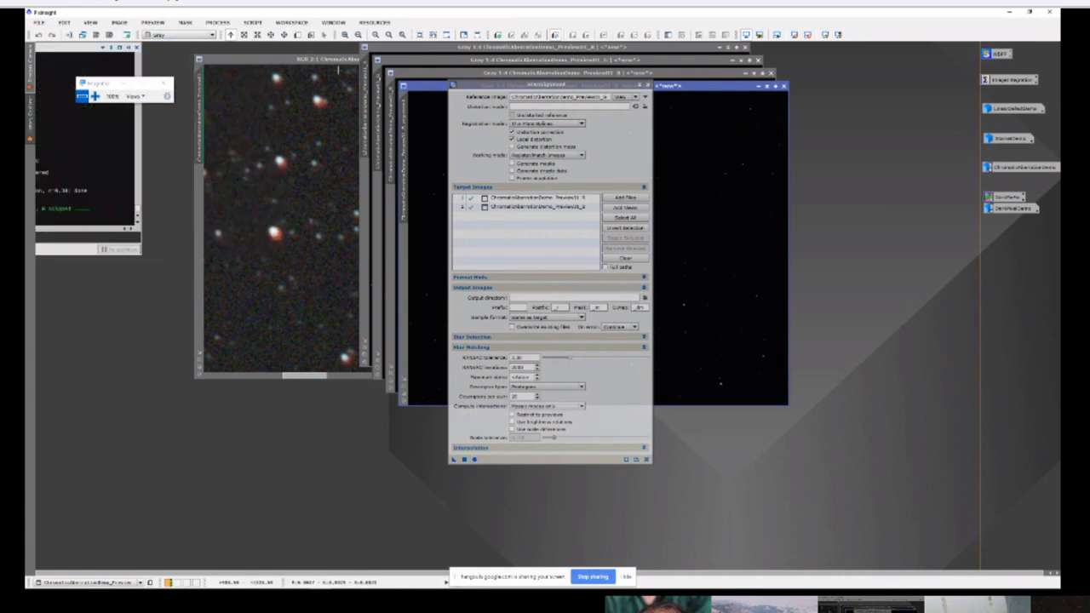
pyautogui.click(529, 211)
pyautogui.click(529, 209)
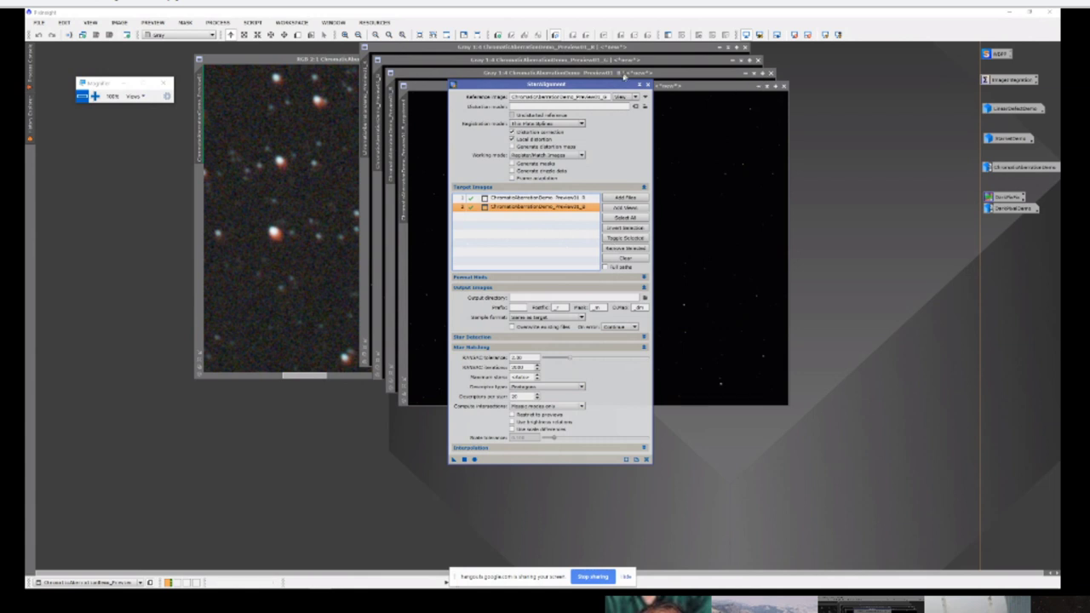
pyautogui.moveTo(552, 86); pyautogui.dragTo(812, 156)
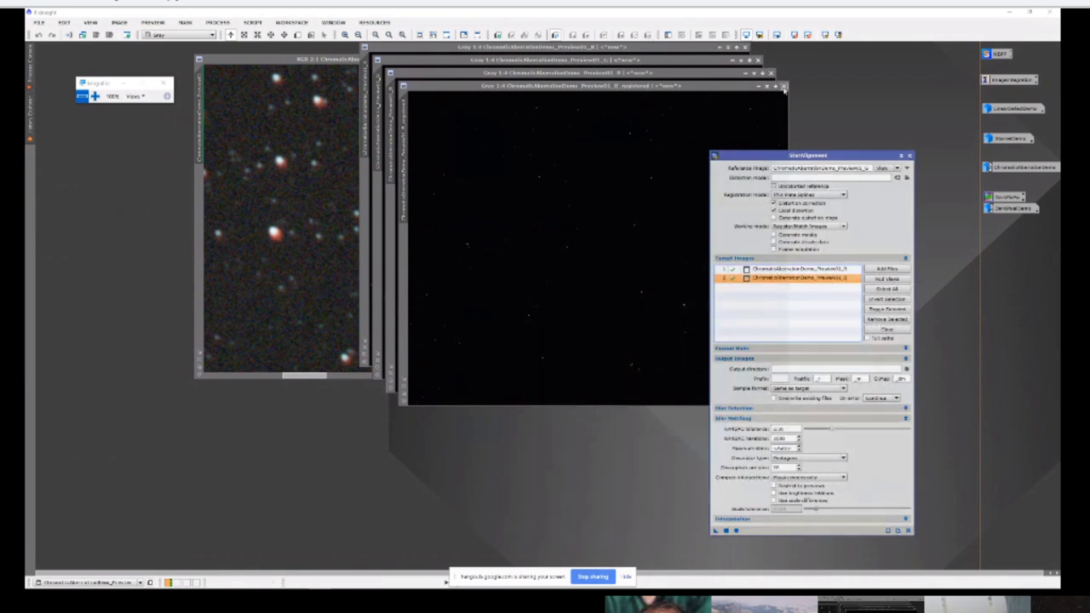
pyautogui.click(783, 86)
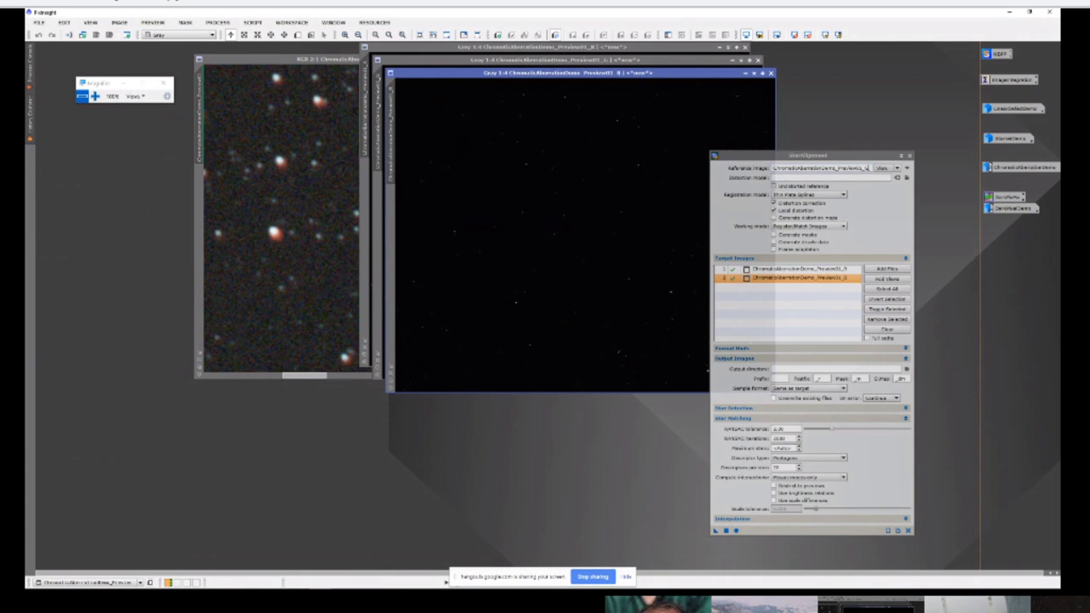
# Step: Raise the RANSAC tolerance, rerun the alignment on all targets, then abort it partway
pyautogui.click(725, 460)
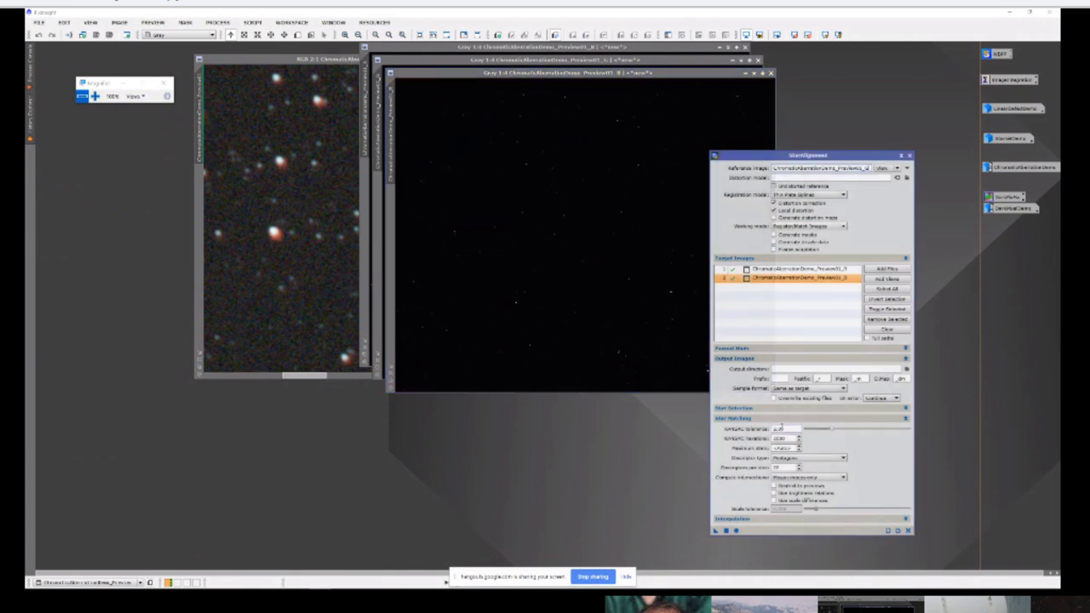
pyautogui.moveTo(830, 429); pyautogui.dragTo(871, 427)
pyautogui.click(736, 530)
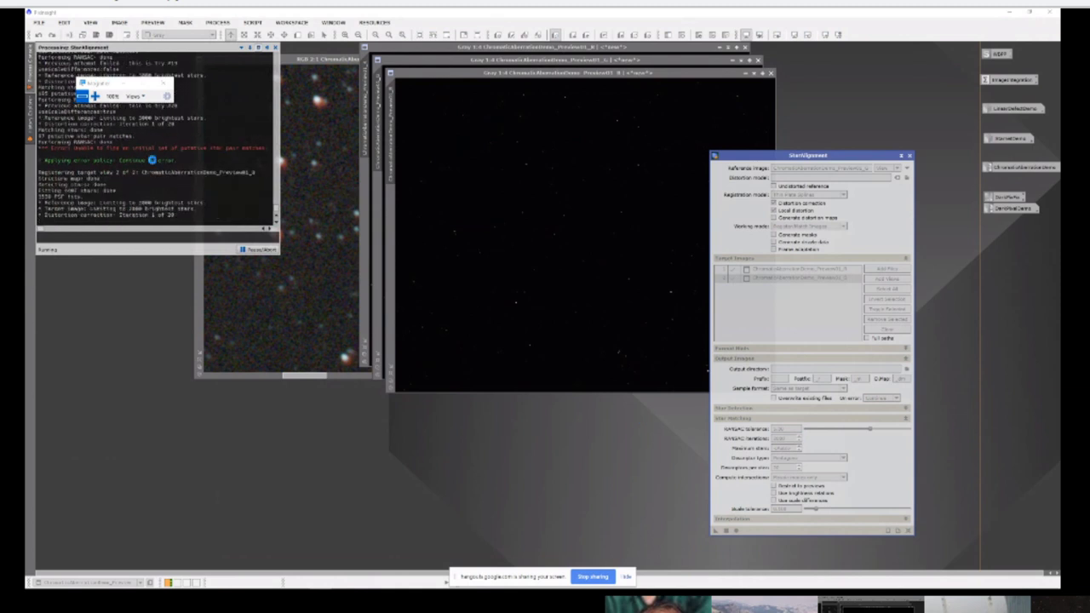
pyautogui.click(261, 249)
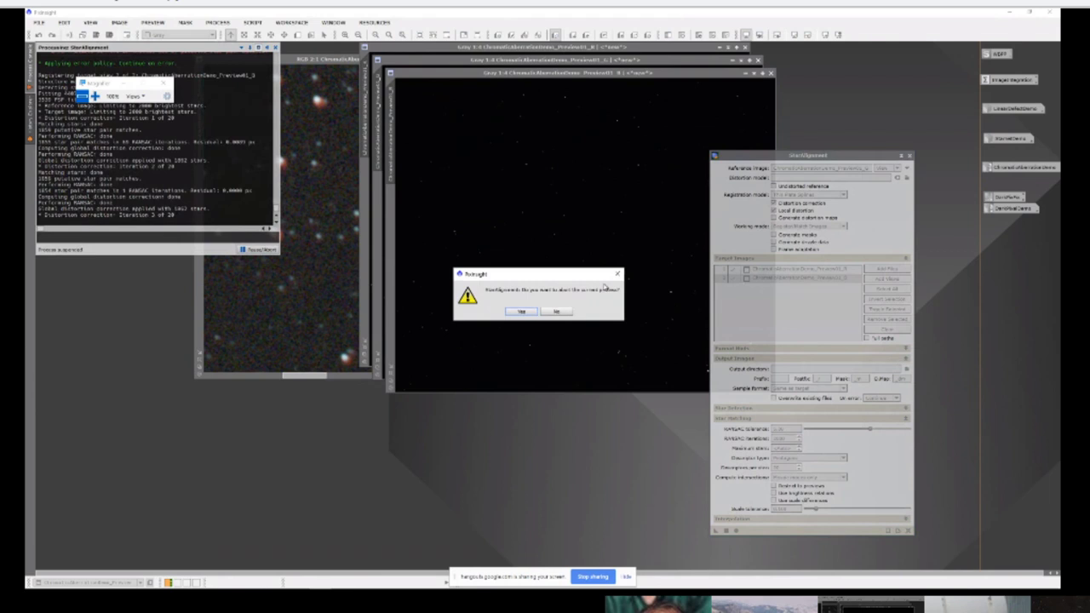
pyautogui.click(521, 312)
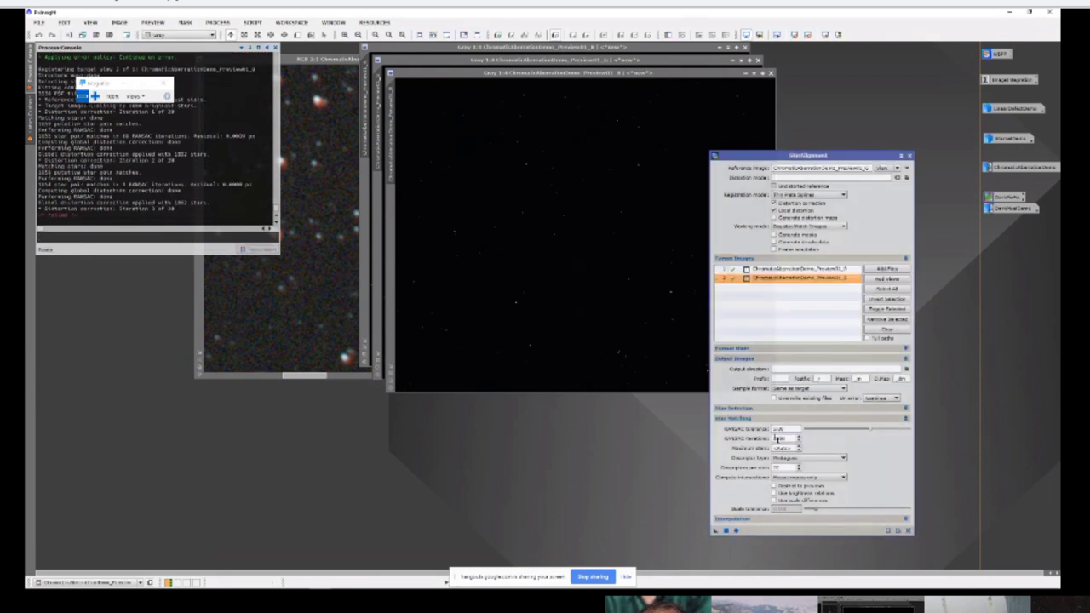
# Step: Change the Star Detection Log(sensitivity) and Noise reduction values
pyautogui.click(767, 409)
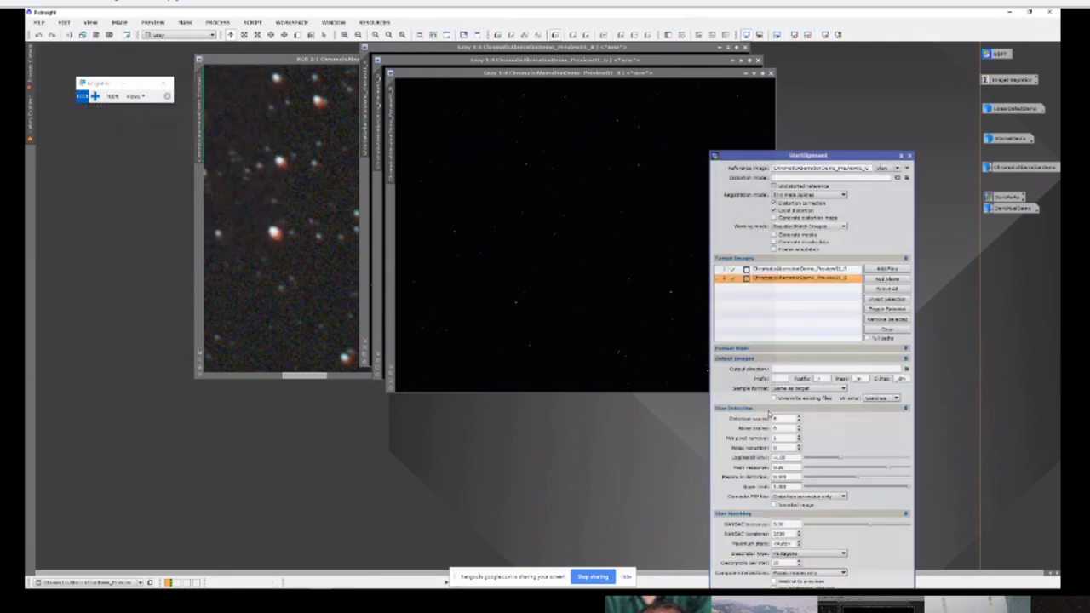
pyautogui.click(839, 459)
pyautogui.click(797, 448)
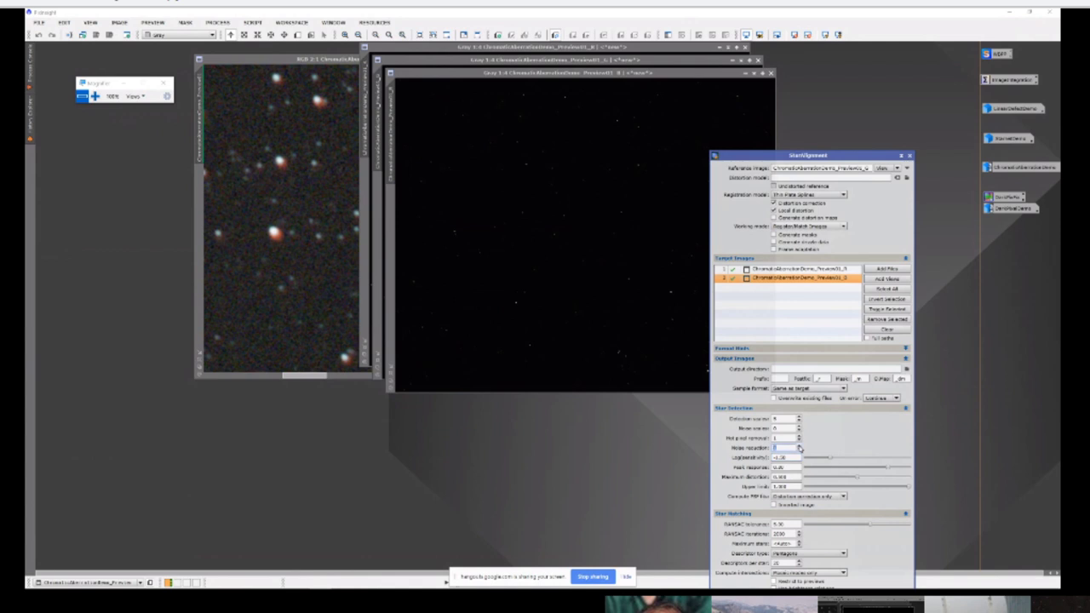
pyautogui.click(905, 408)
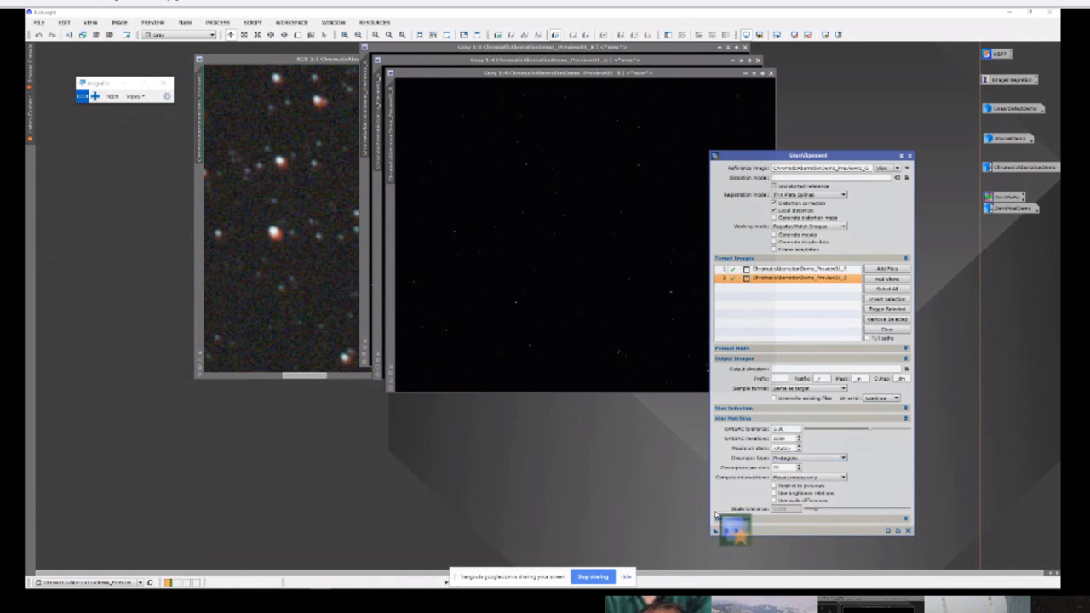
# Step: Rerun the alignment on all targets and abort it
pyautogui.click(736, 530)
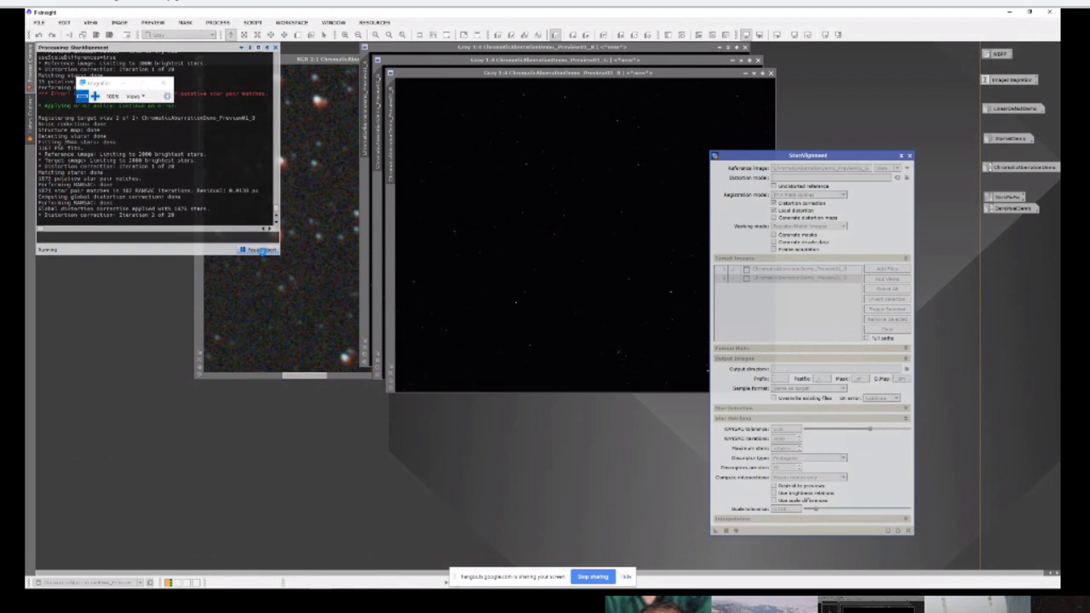
pyautogui.click(262, 250)
pyautogui.click(522, 311)
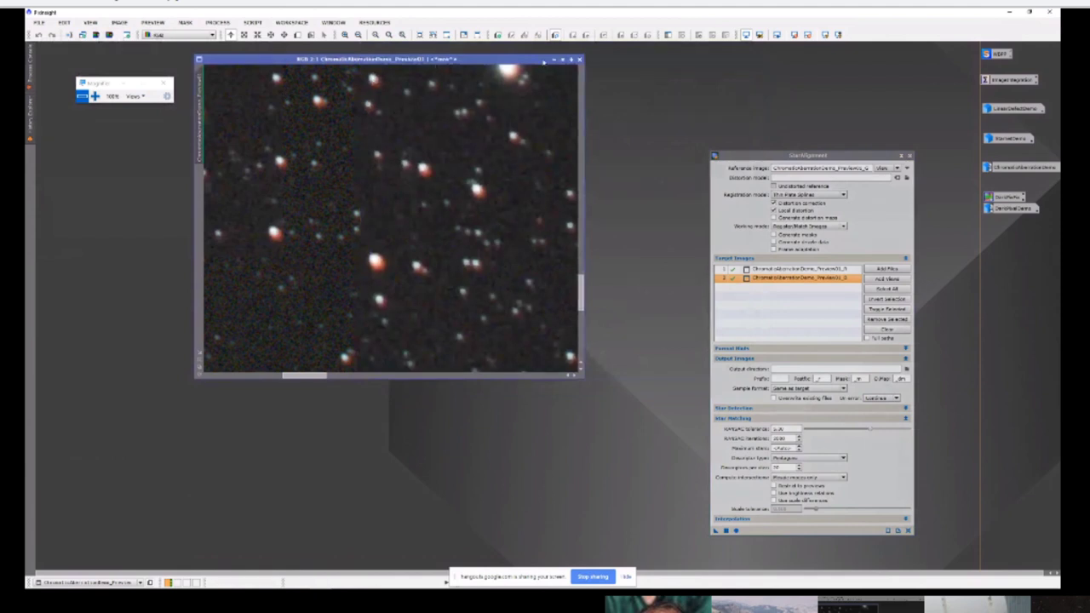
# Step: Close the RGB preview, delete the process icon, show the full nebula image, and clear the target list
pyautogui.click(579, 59)
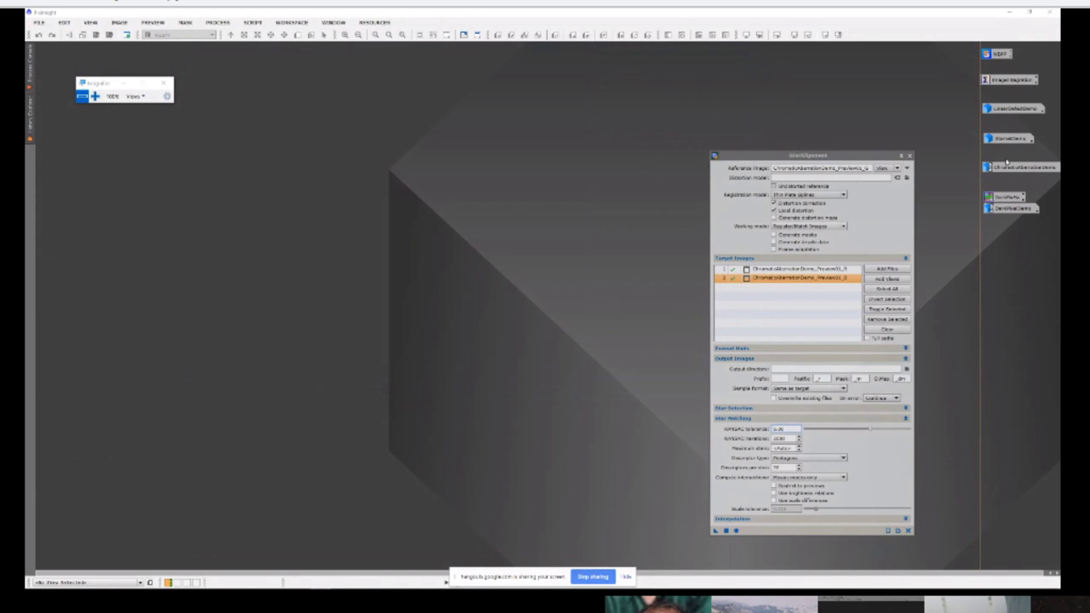
pyautogui.press('Delete')
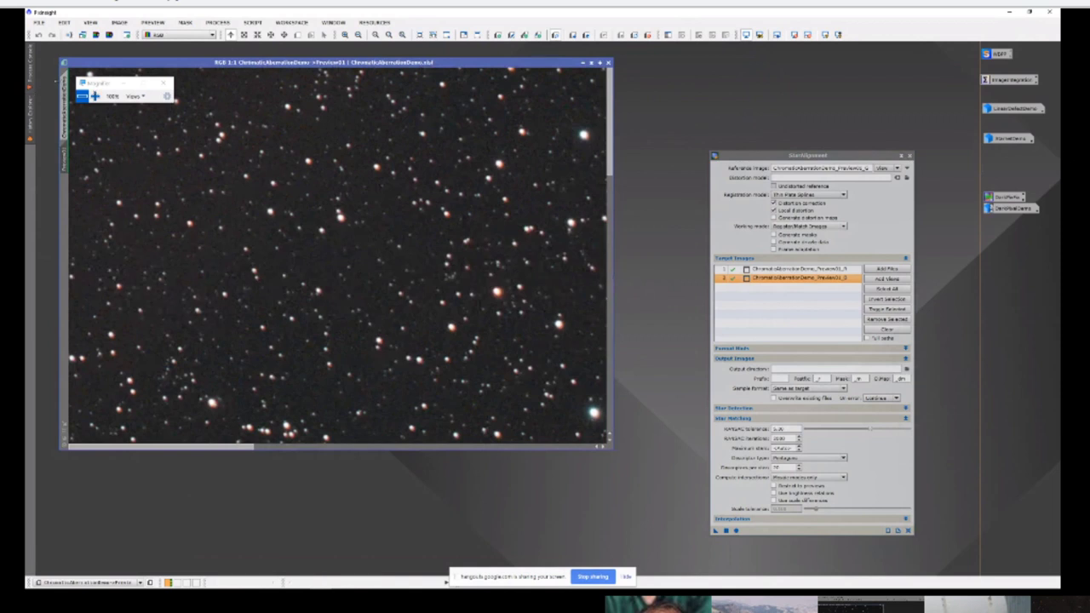
pyautogui.click(64, 102)
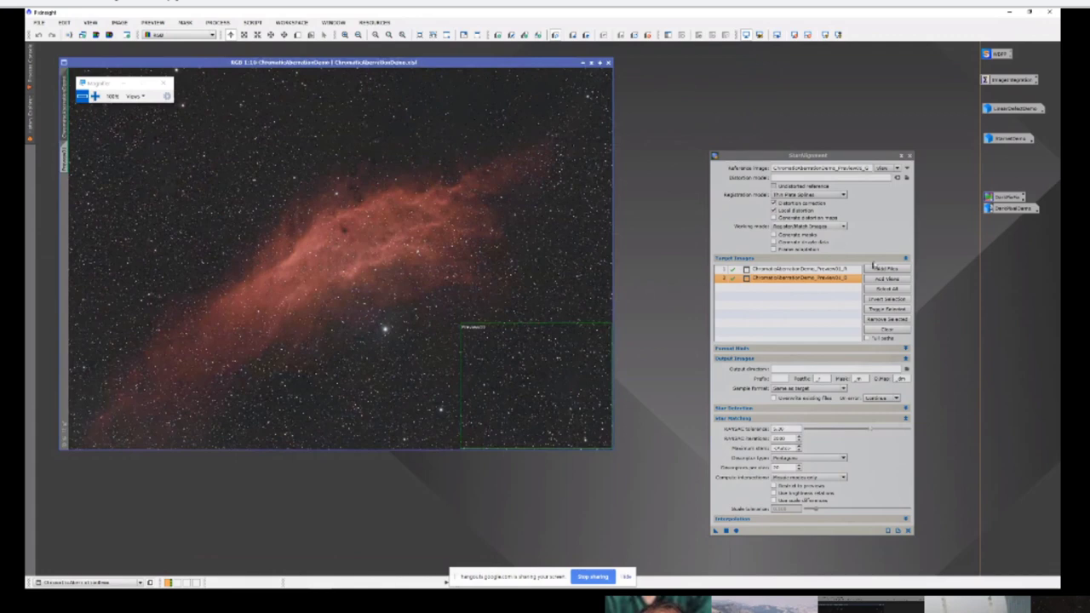
pyautogui.click(886, 329)
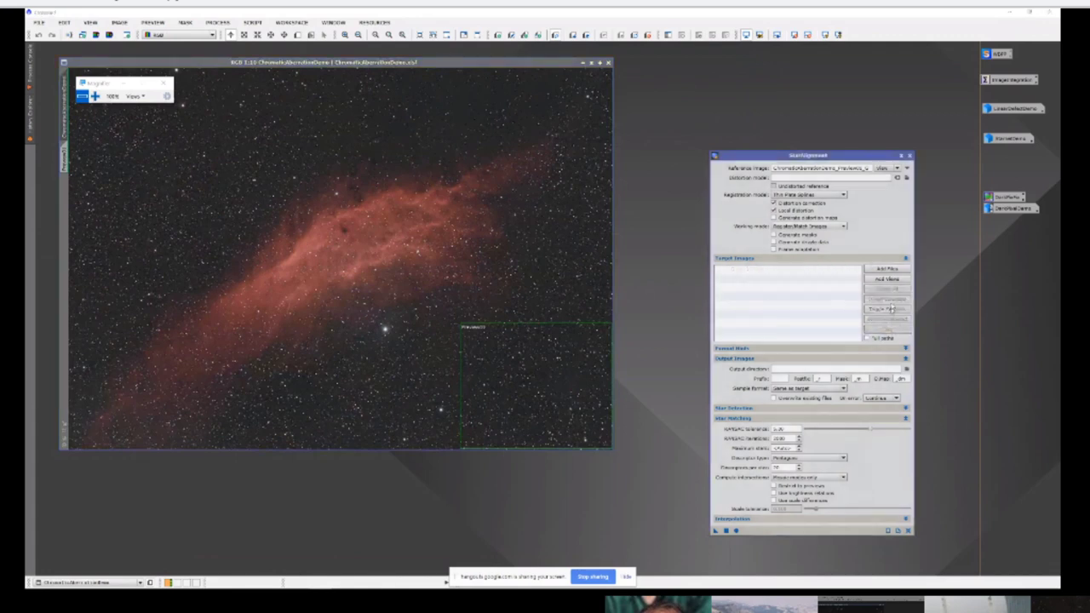
pyautogui.click(509, 64)
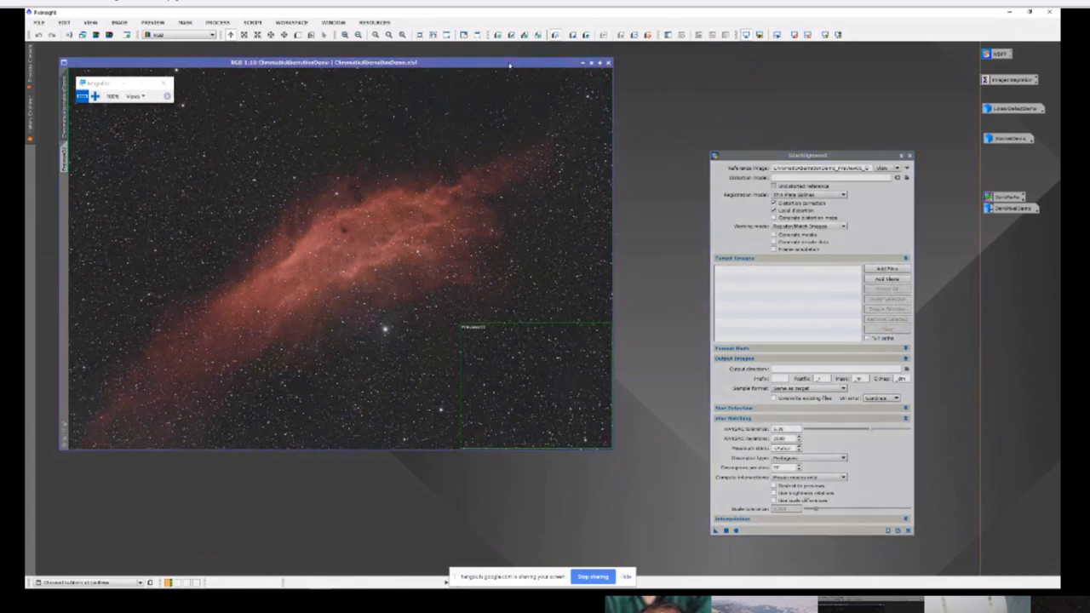
pyautogui.moveTo(509, 64)
pyautogui.mouseDown()
pyautogui.moveTo(481, 179)
pyautogui.moveTo(530, 65)
pyautogui.mouseUp()
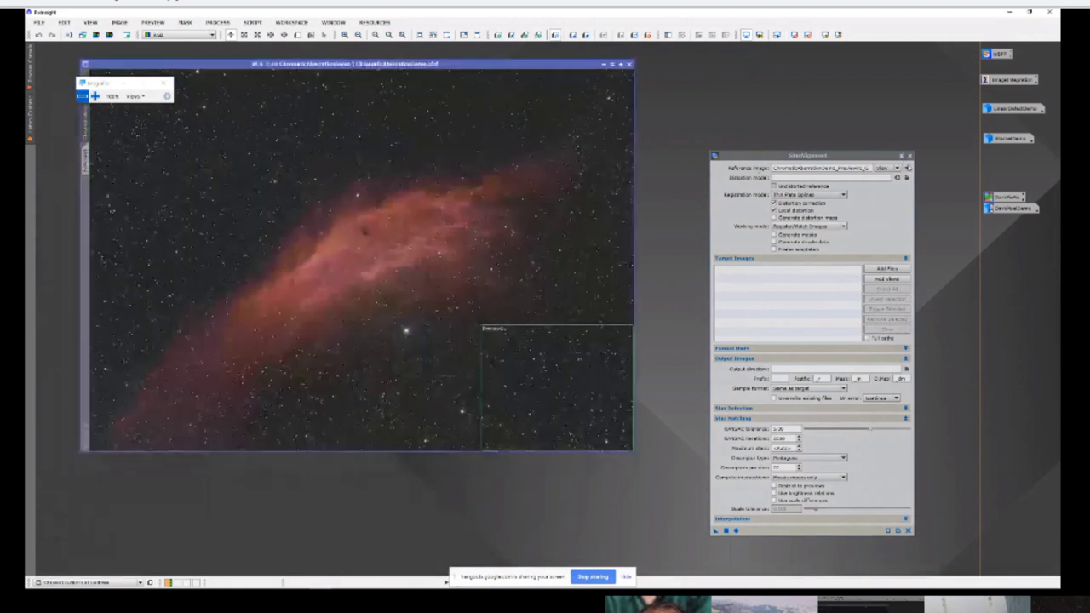
# Step: Extract the nebula image's R, G and B channels, then open the reference view list
pyautogui.click(219, 23)
pyautogui.moveTo(241, 54)
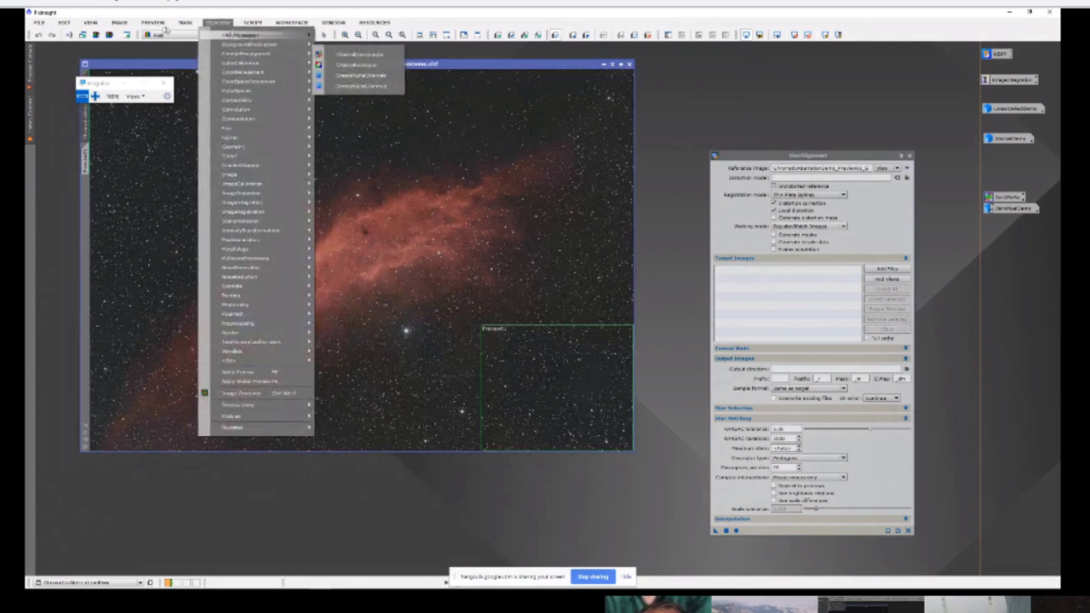
pyautogui.click(111, 36)
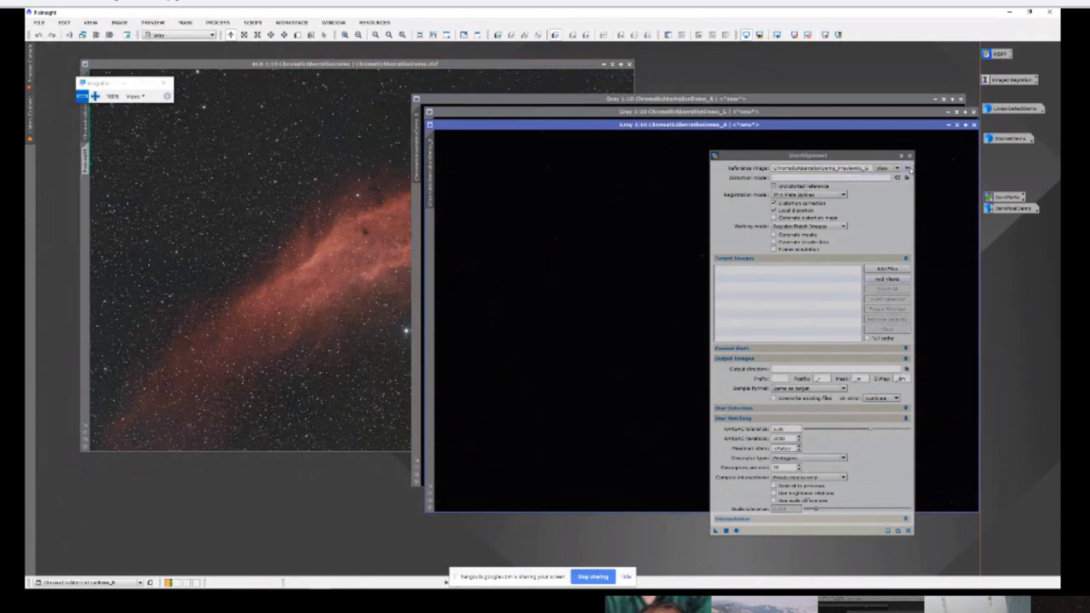
pyautogui.click(907, 168)
pyautogui.click(479, 289)
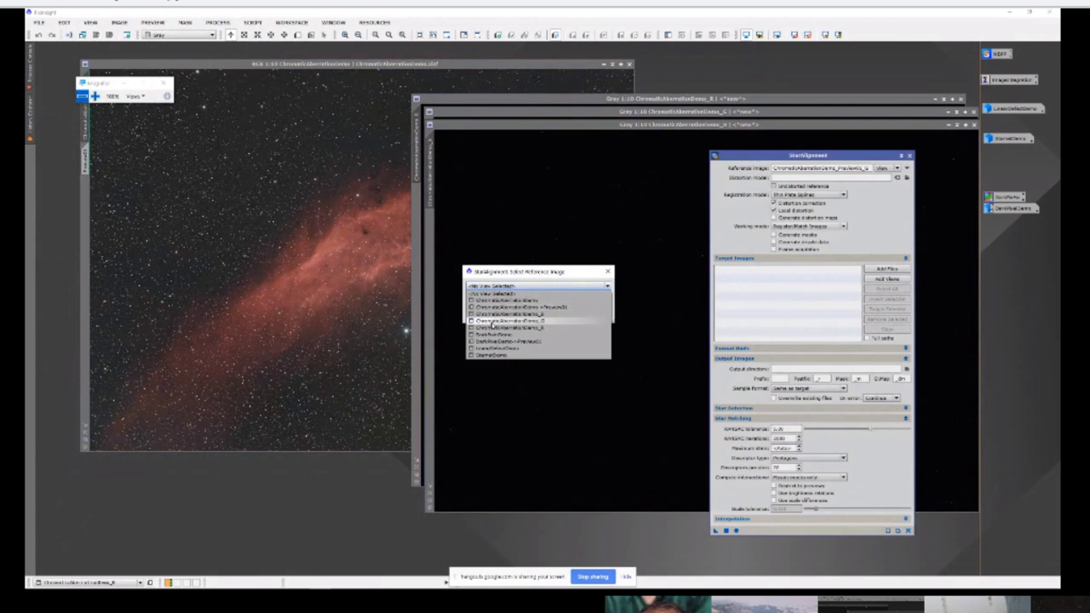
# Step: Set ChromaticAberrationDemo_G as reference, add the _R and _B views as targets, and start alignment
pyautogui.click(492, 322)
pyautogui.click(559, 315)
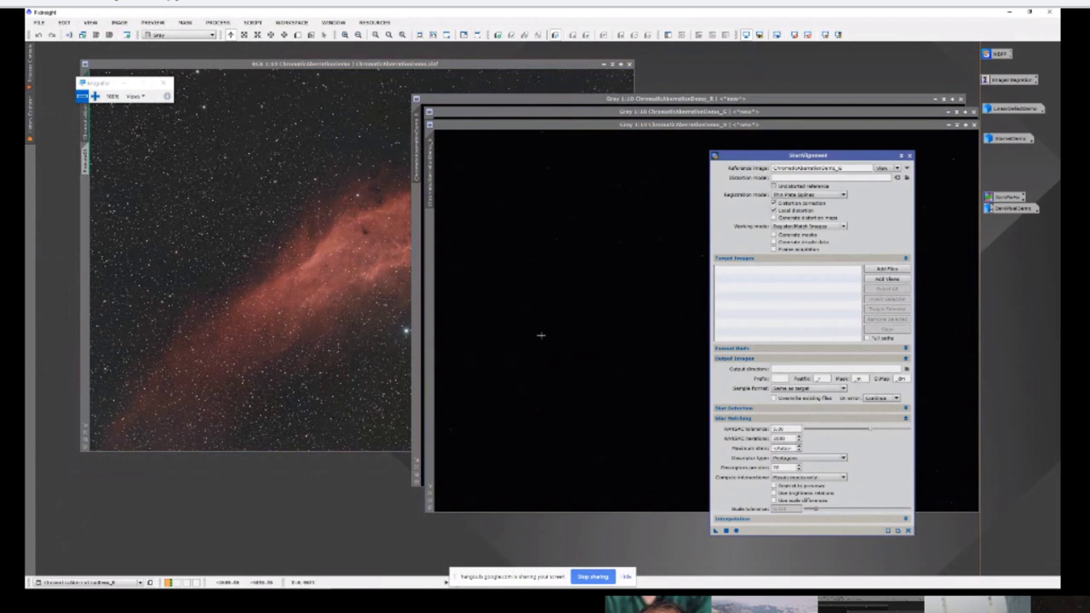
pyautogui.click(887, 279)
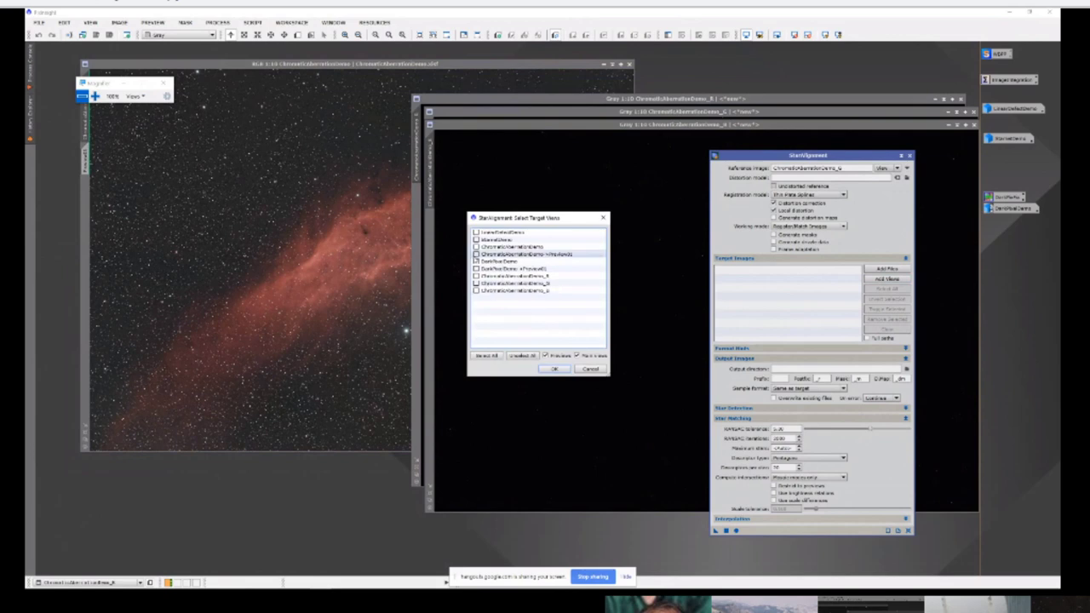
pyautogui.click(476, 276)
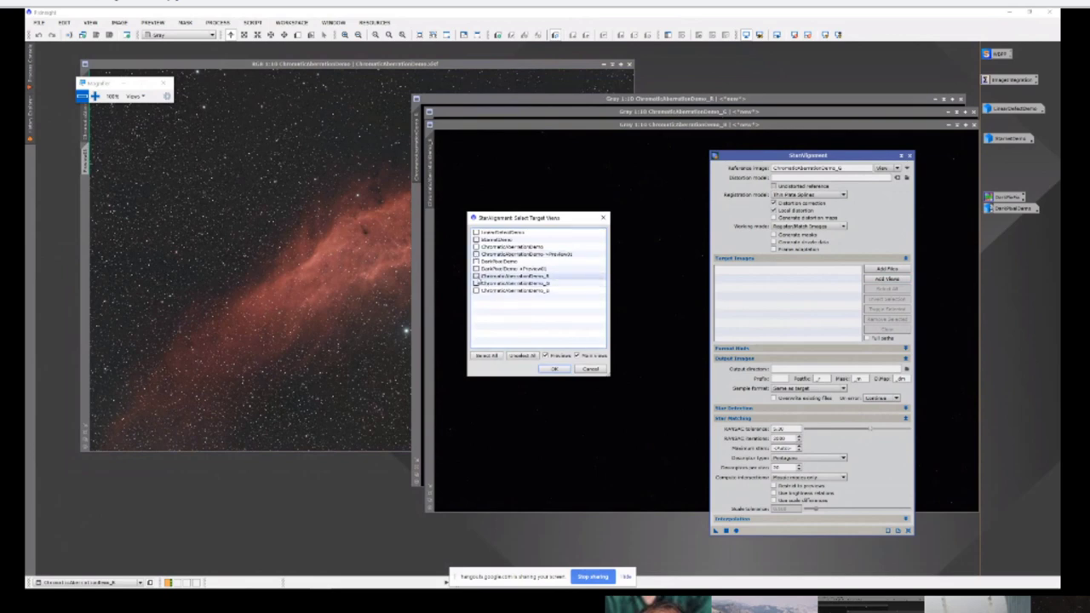
pyautogui.click(476, 291)
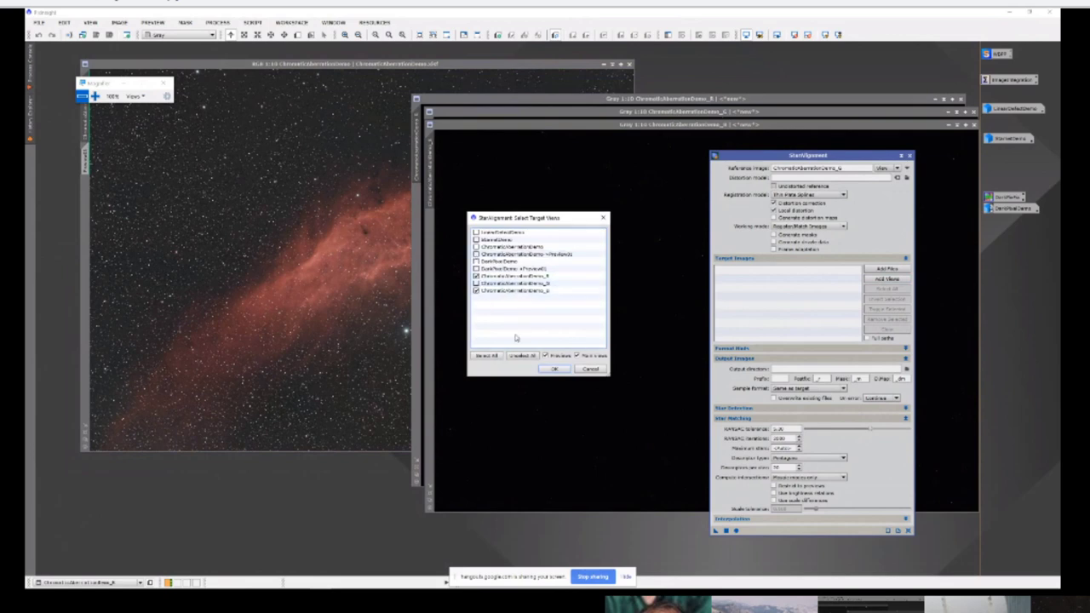
pyautogui.click(555, 369)
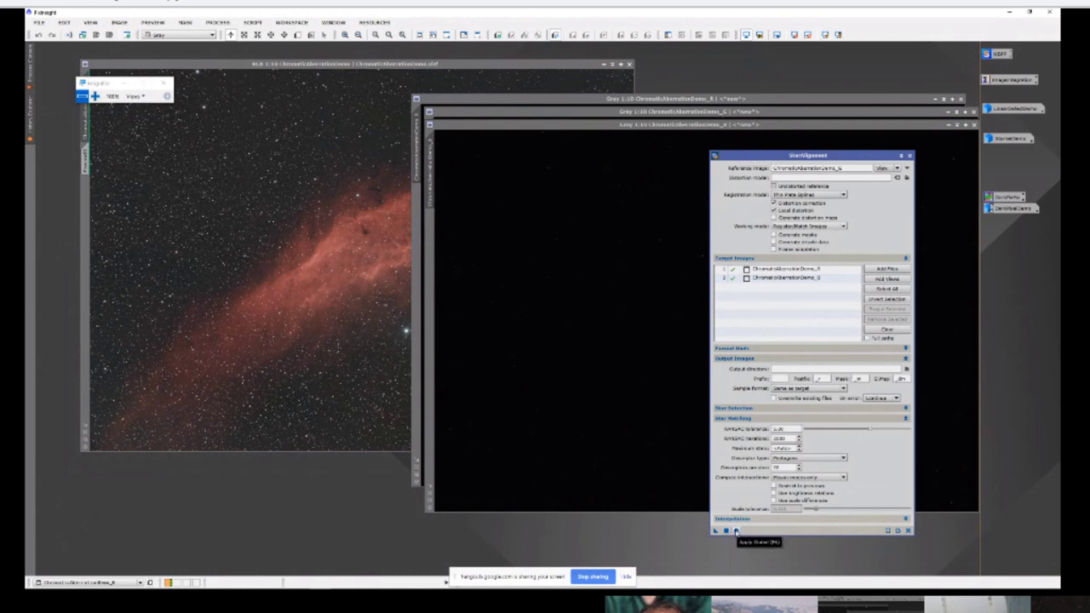
pyautogui.moveTo(736, 531); pyautogui.dragTo(694, 517)
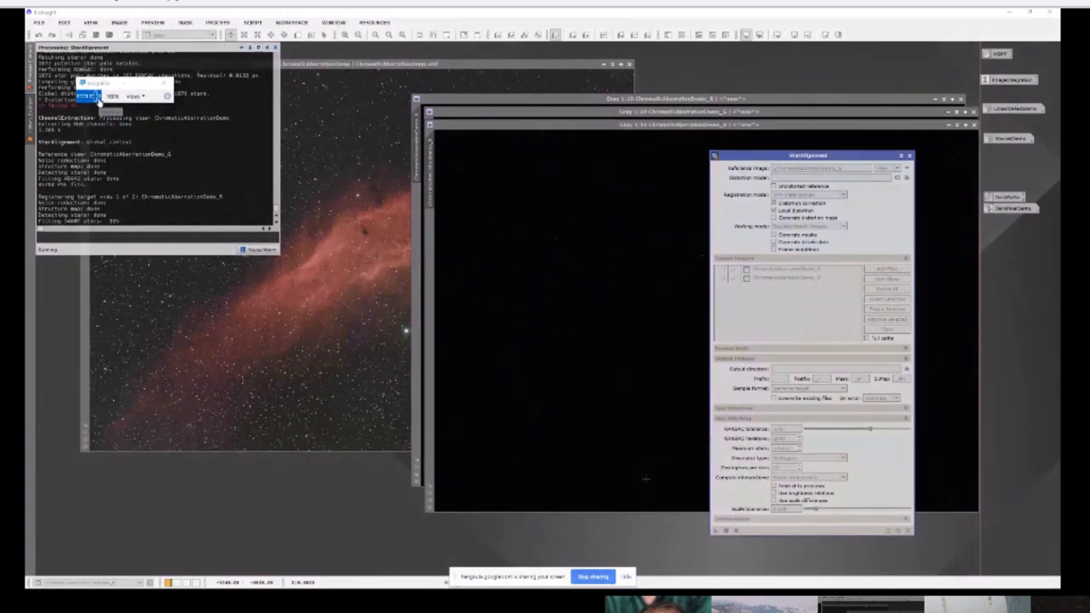
# Step: Magnify the screen to 150% to inspect the new R_registered and B_registered images
pyautogui.click(96, 99)
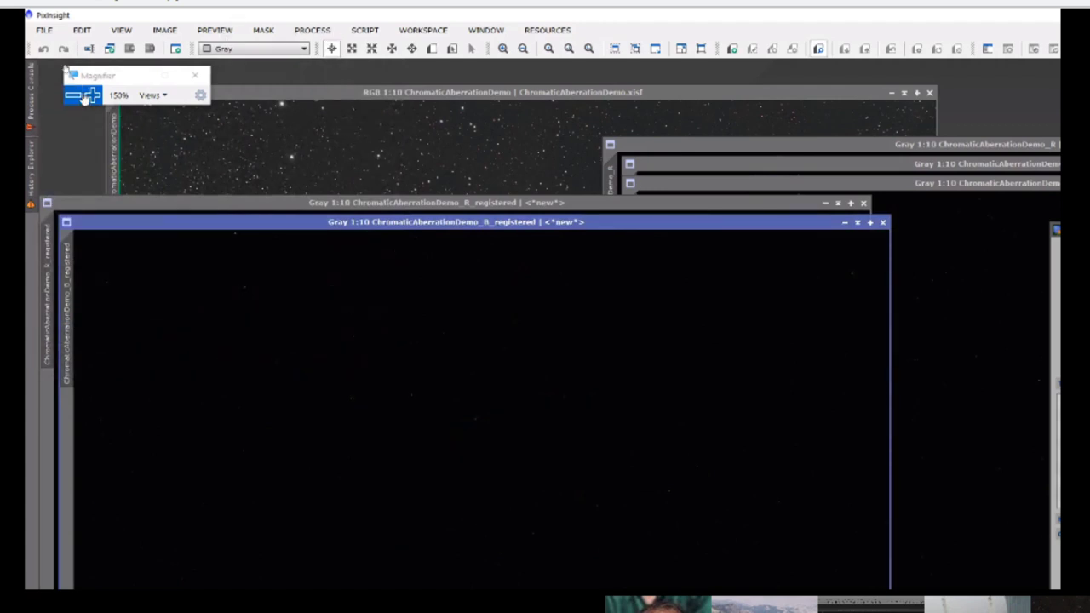
# Step: Show the alignment log and close the original unaligned R and B image windows
pyautogui.click(30, 94)
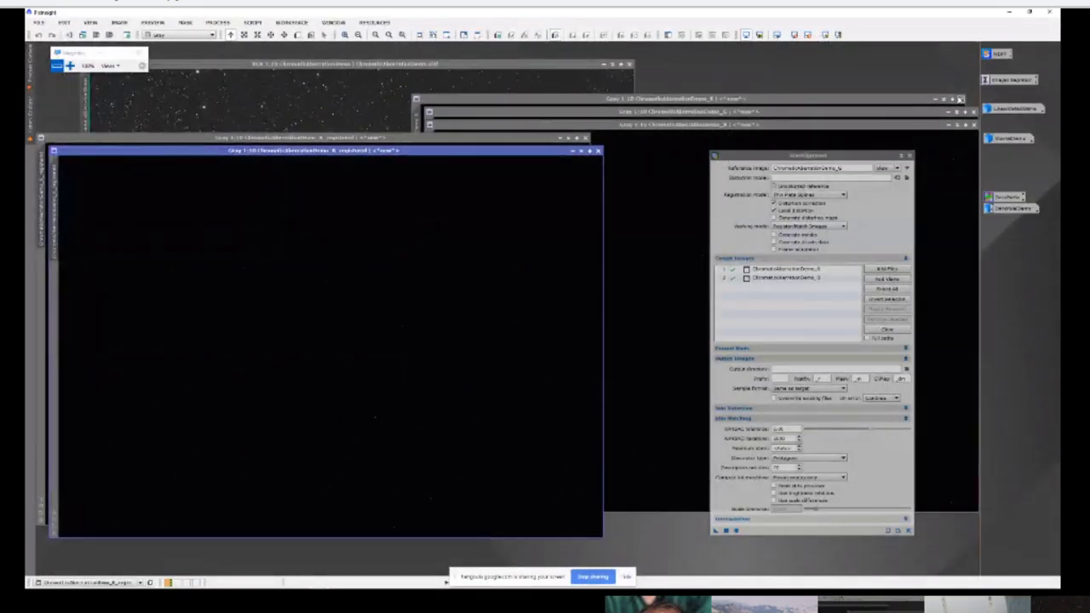
pyautogui.click(960, 99)
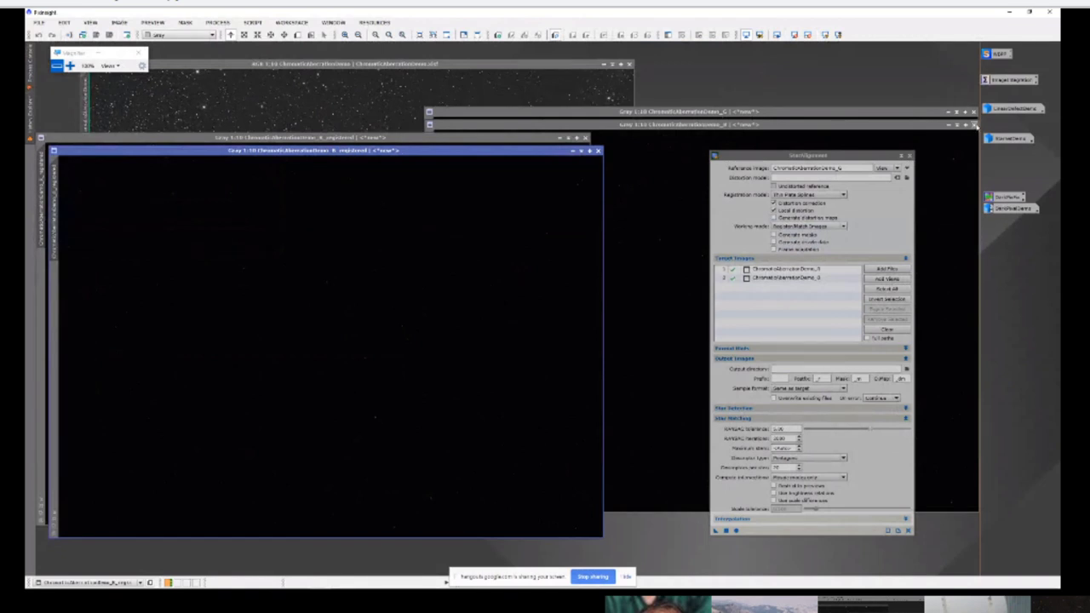
pyautogui.click(973, 124)
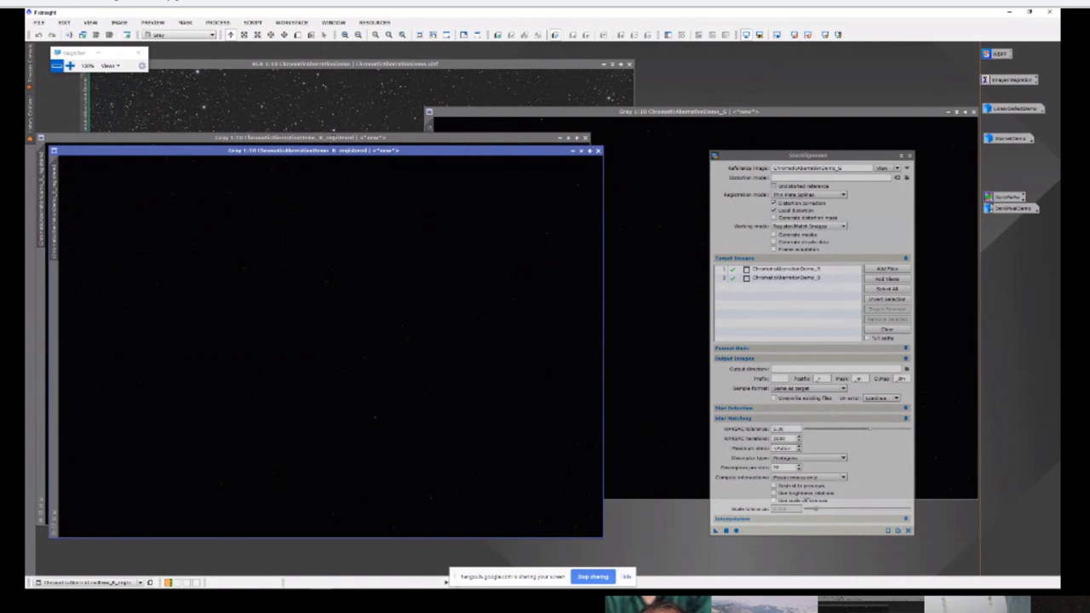
pyautogui.click(338, 138)
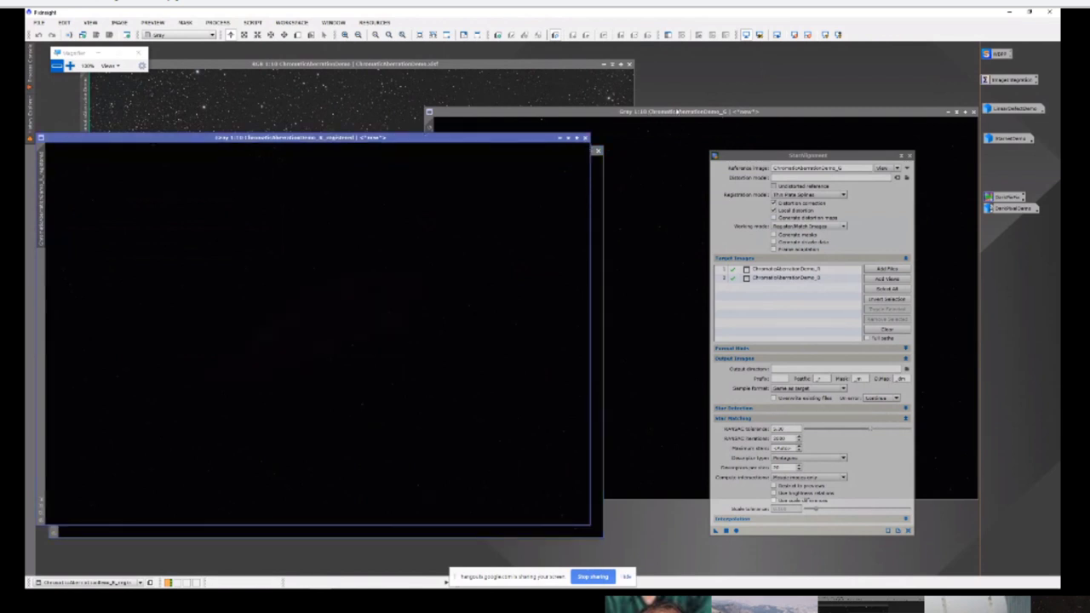
pyautogui.click(677, 112)
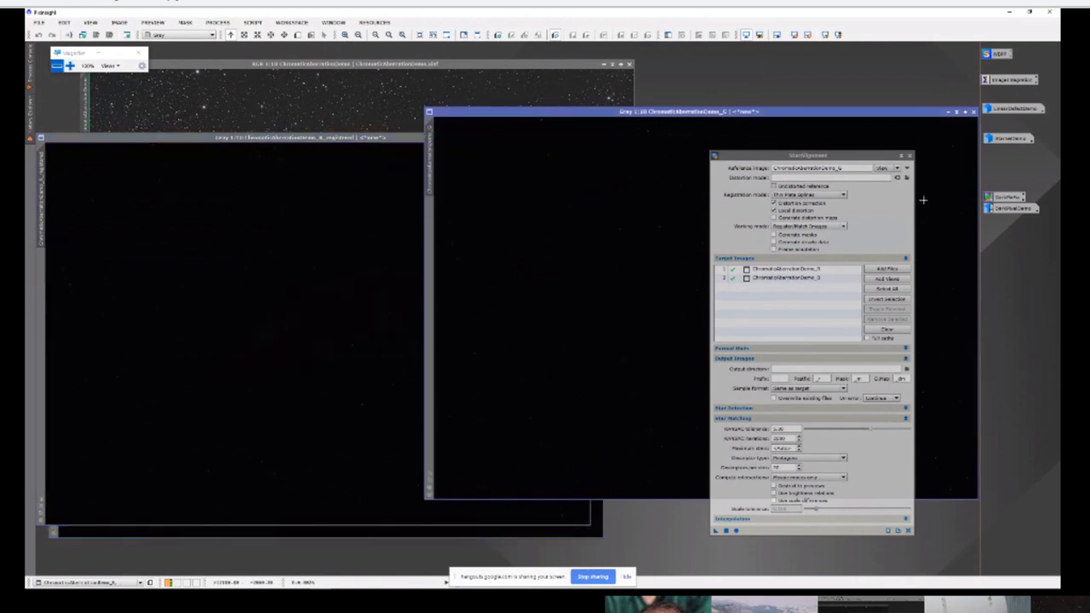
# Step: Iconize StarAlignment, move its icon aside, and auto-stretch the G and registered images
pyautogui.click(898, 157)
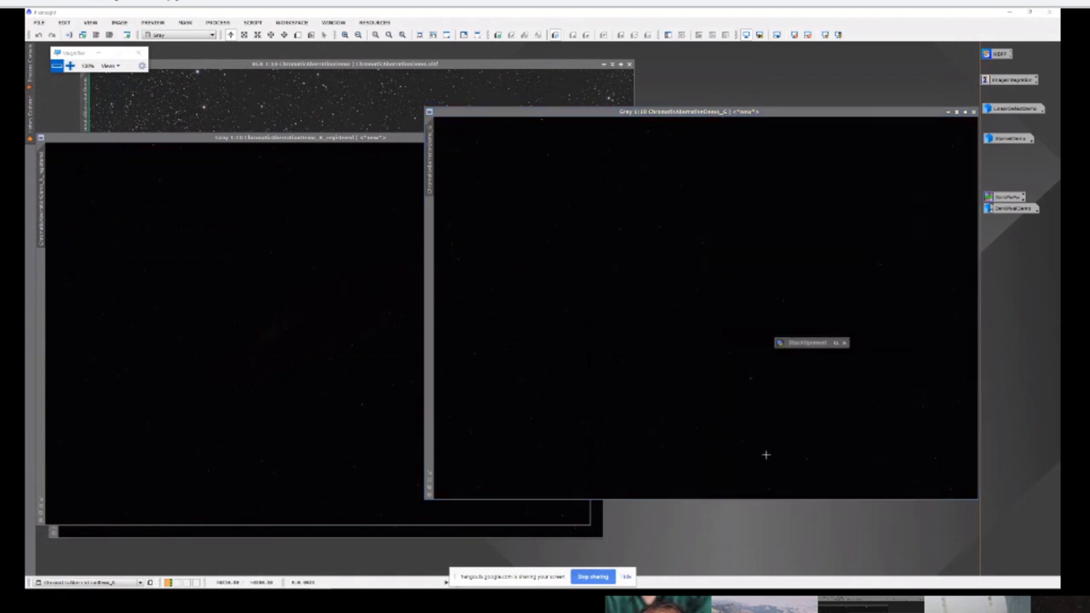
pyautogui.moveTo(805, 346); pyautogui.dragTo(851, 87)
pyautogui.click(706, 244)
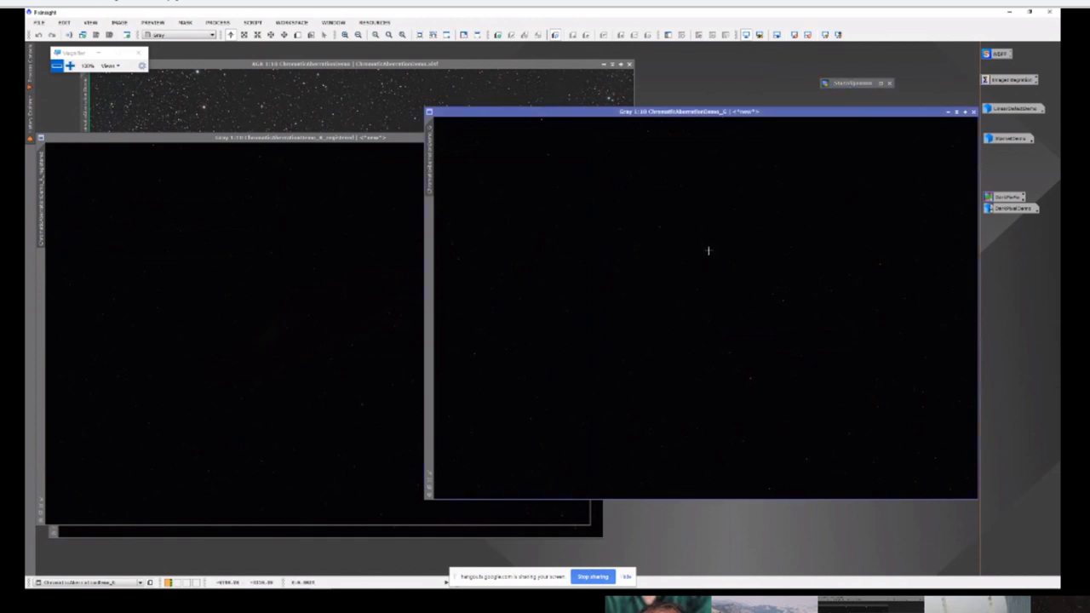
pyautogui.hotkey('ctrl', 'a')
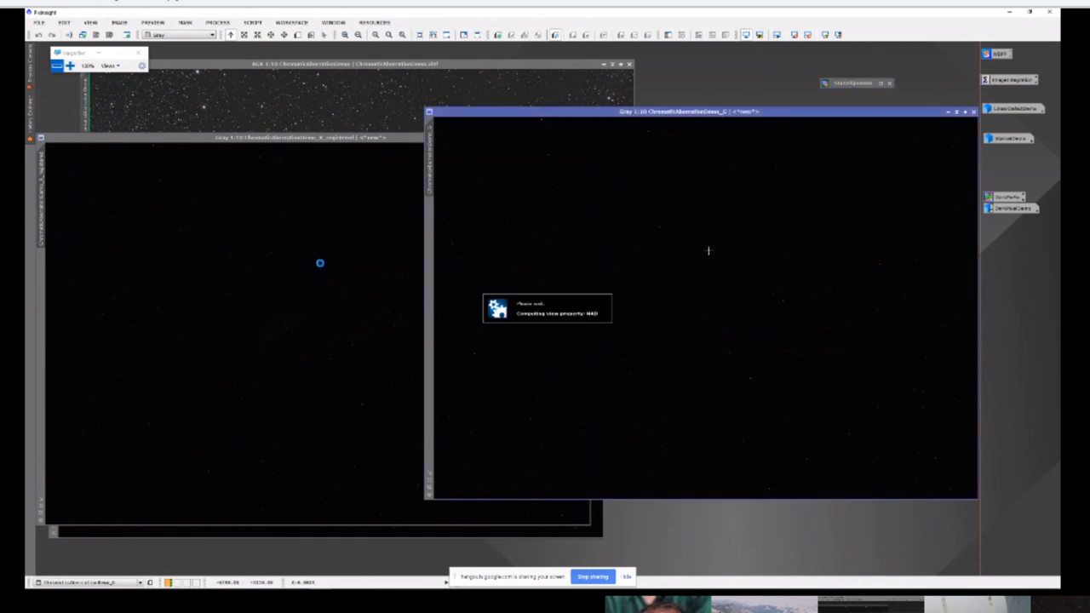
pyautogui.click(320, 263)
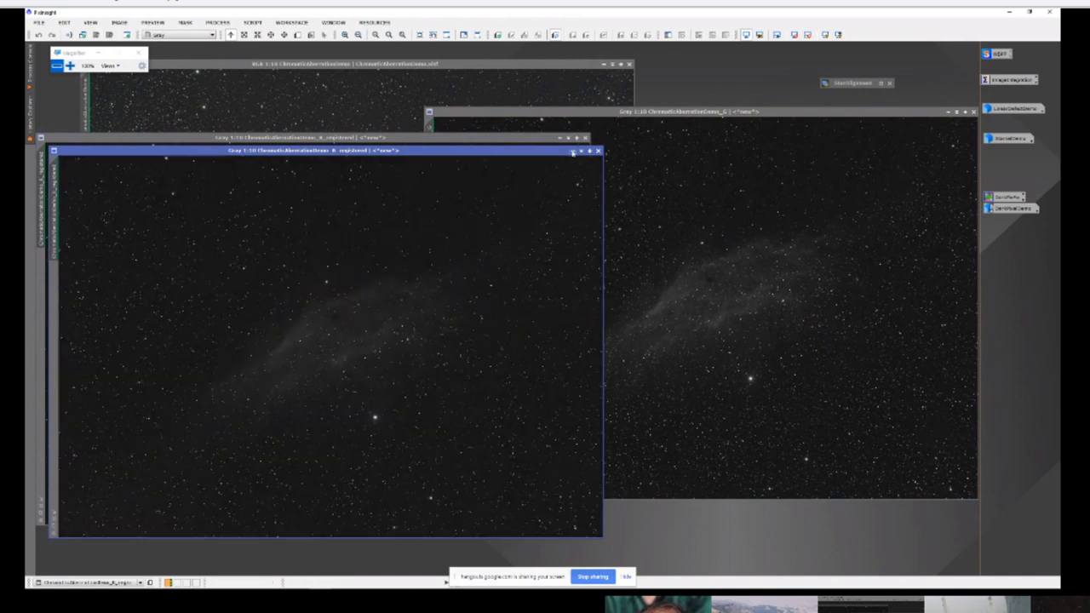
# Step: Iconize the B_registered, R_registered and G image windows
pyautogui.click(572, 150)
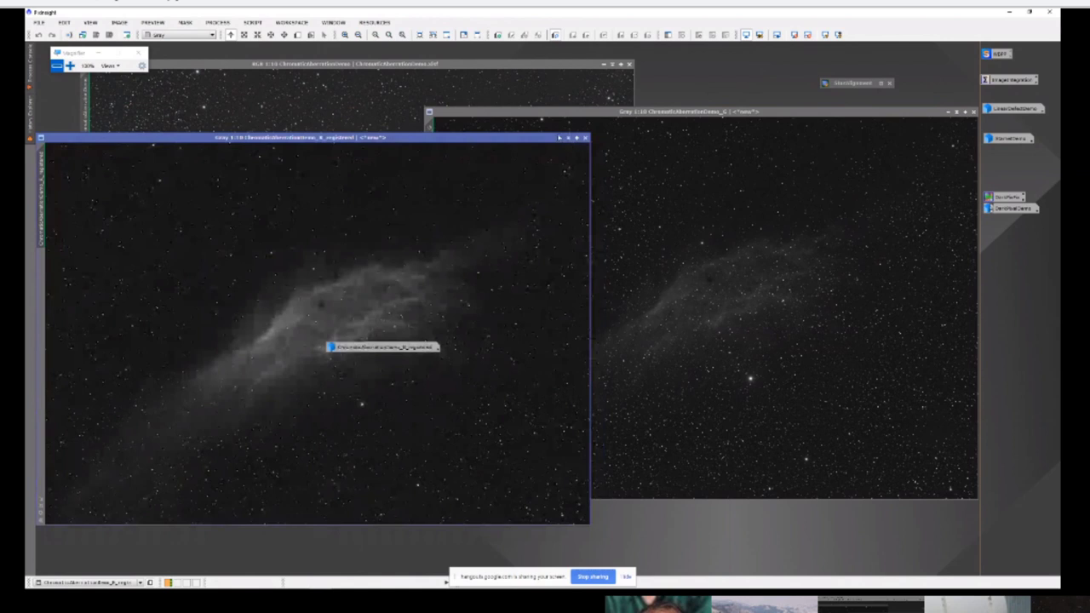
pyautogui.click(561, 138)
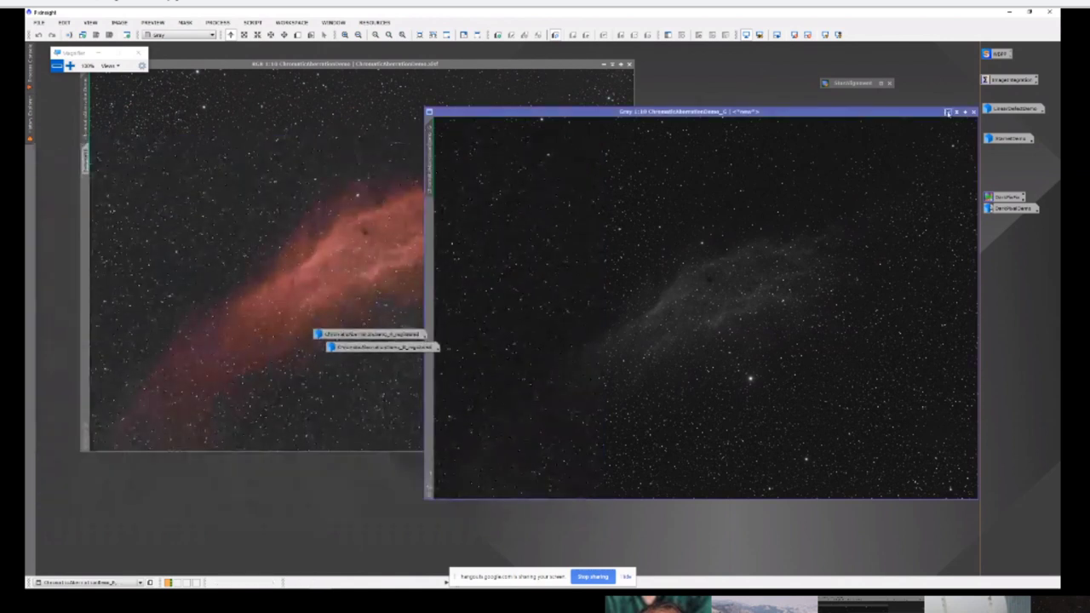
pyautogui.click(948, 112)
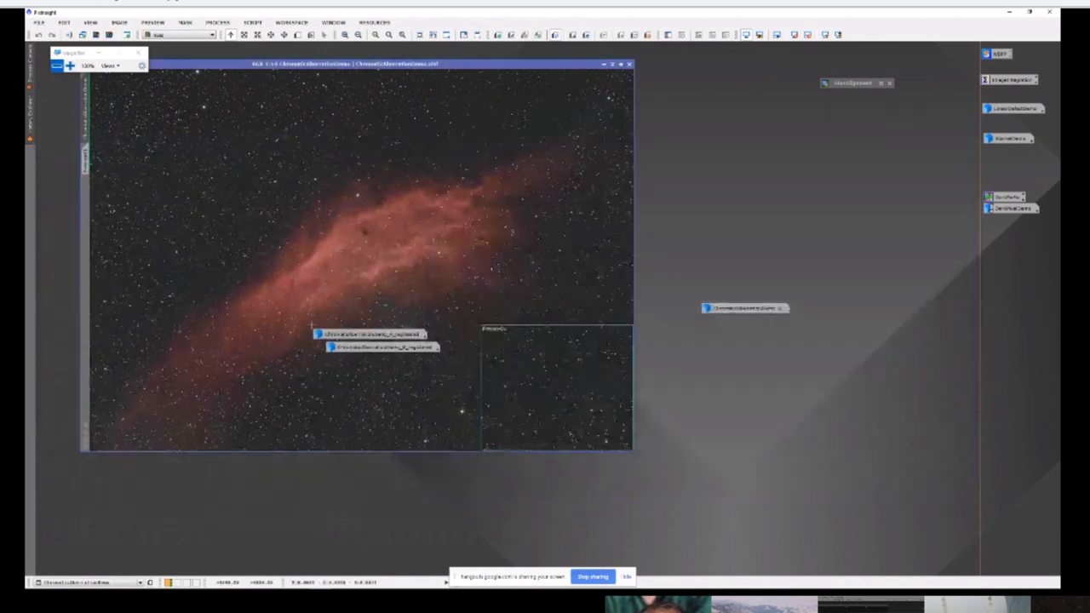
# Step: Stack the channel icons R, G, B and show the RGB image's Preview01 star field
pyautogui.moveTo(343, 334); pyautogui.dragTo(762, 275)
pyautogui.click(359, 349)
pyautogui.moveTo(359, 351); pyautogui.dragTo(737, 332)
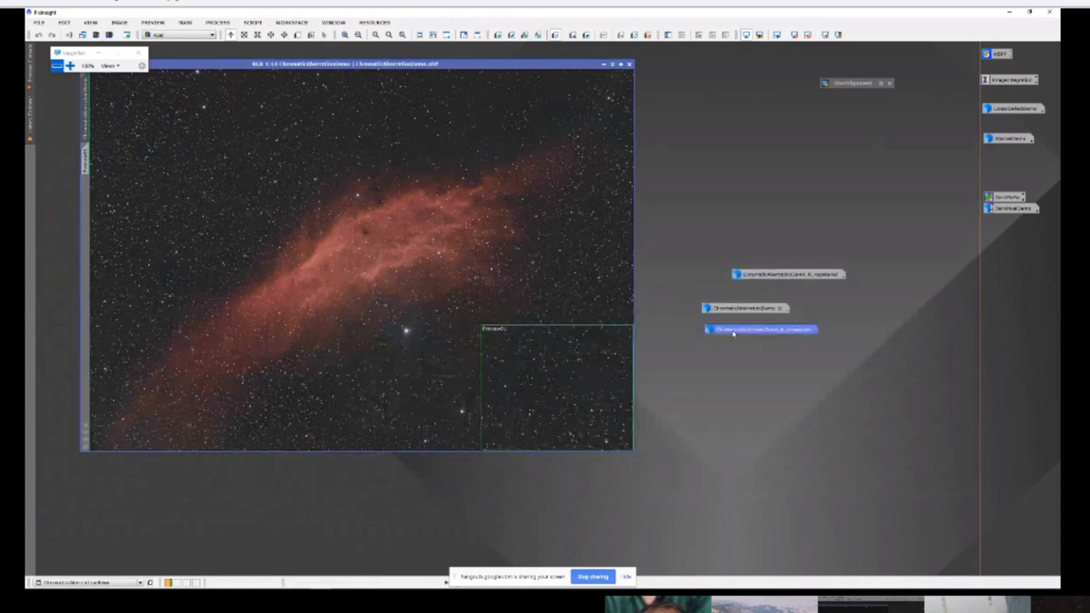
pyautogui.click(86, 155)
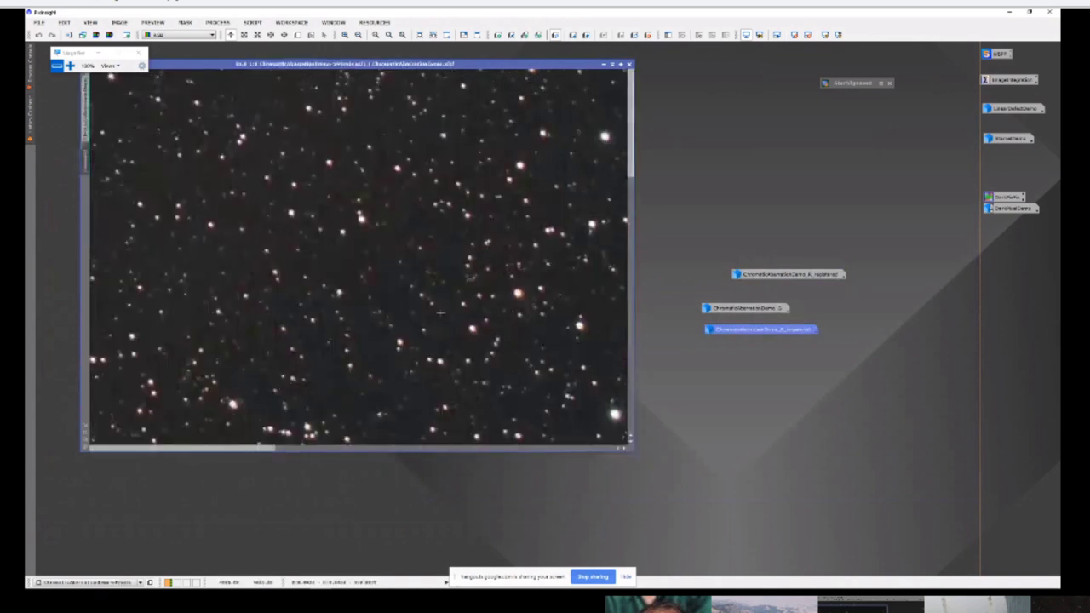
pyautogui.moveTo(794, 275); pyautogui.dragTo(748, 330)
pyautogui.click(747, 332)
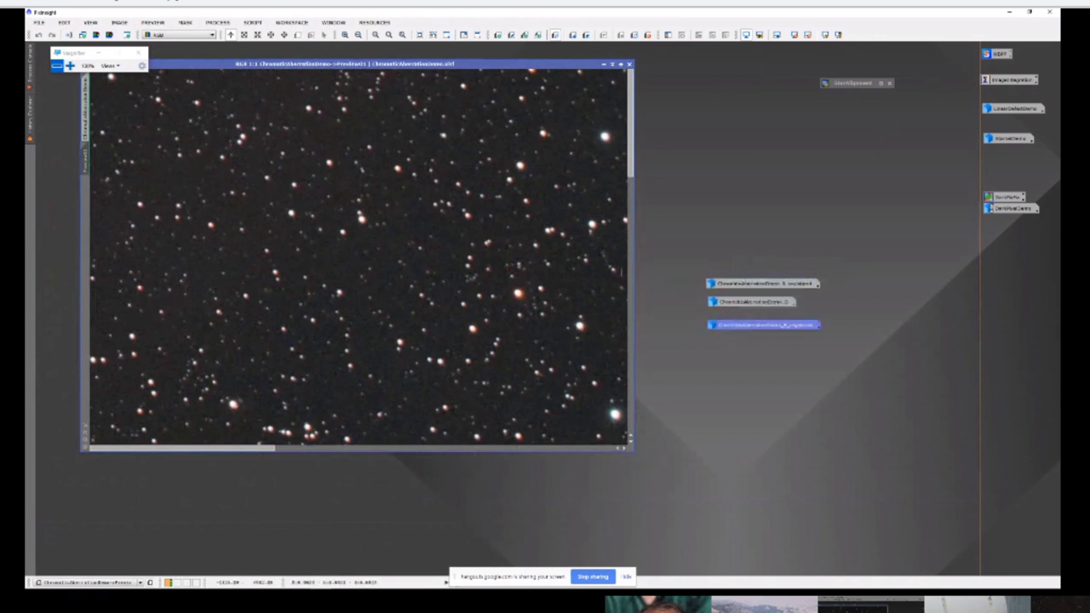
# Step: Open ChannelCombination and assign R_registered, G and B_registered as its red, green and blue sources
pyautogui.click(217, 23)
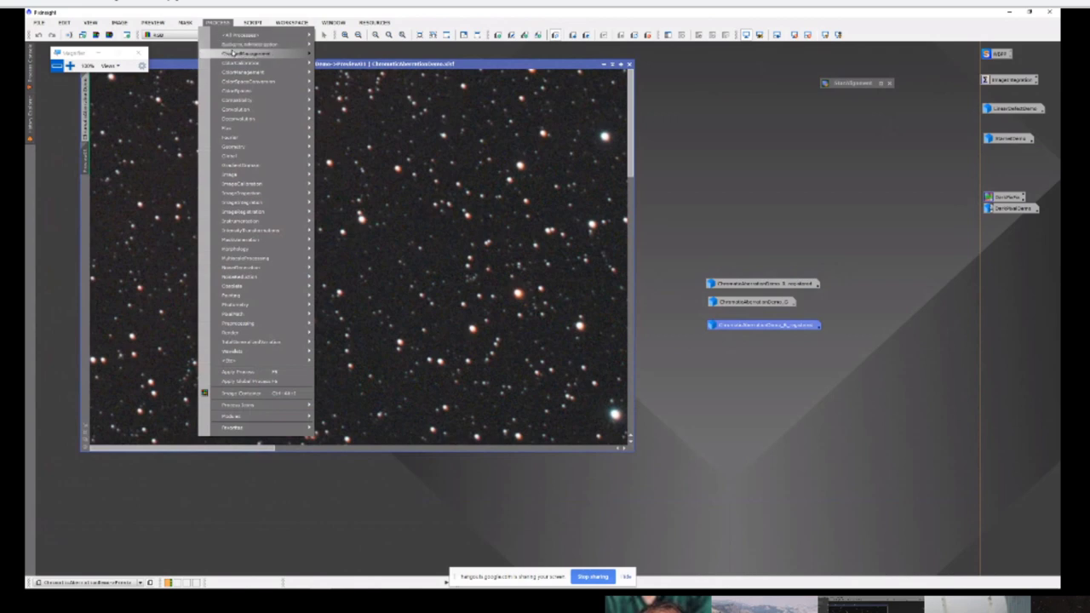
pyautogui.moveTo(232, 53)
pyautogui.click(364, 62)
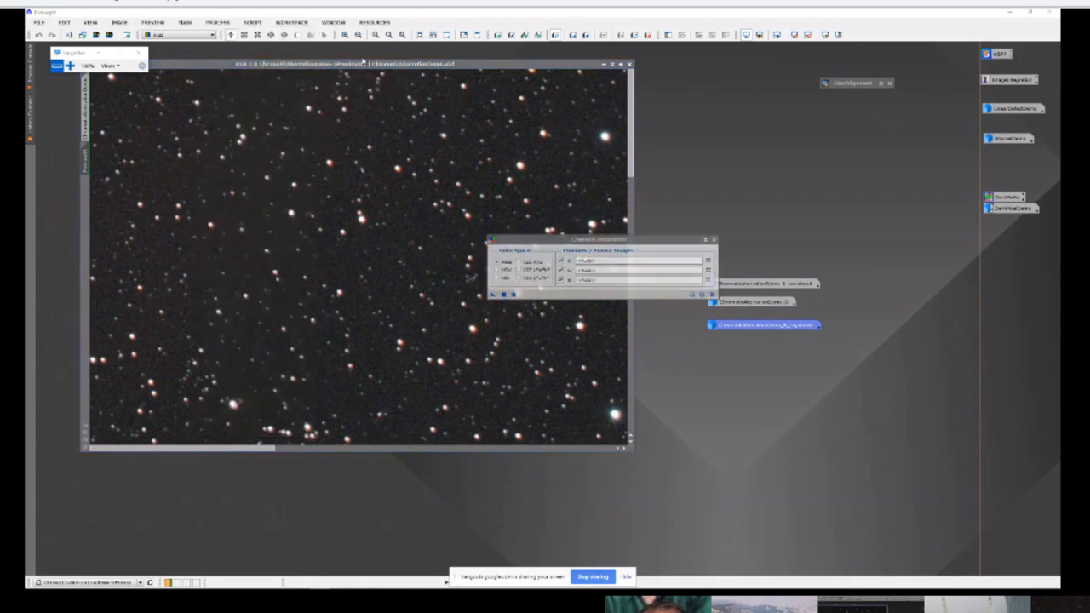
pyautogui.moveTo(599, 240); pyautogui.dragTo(784, 162)
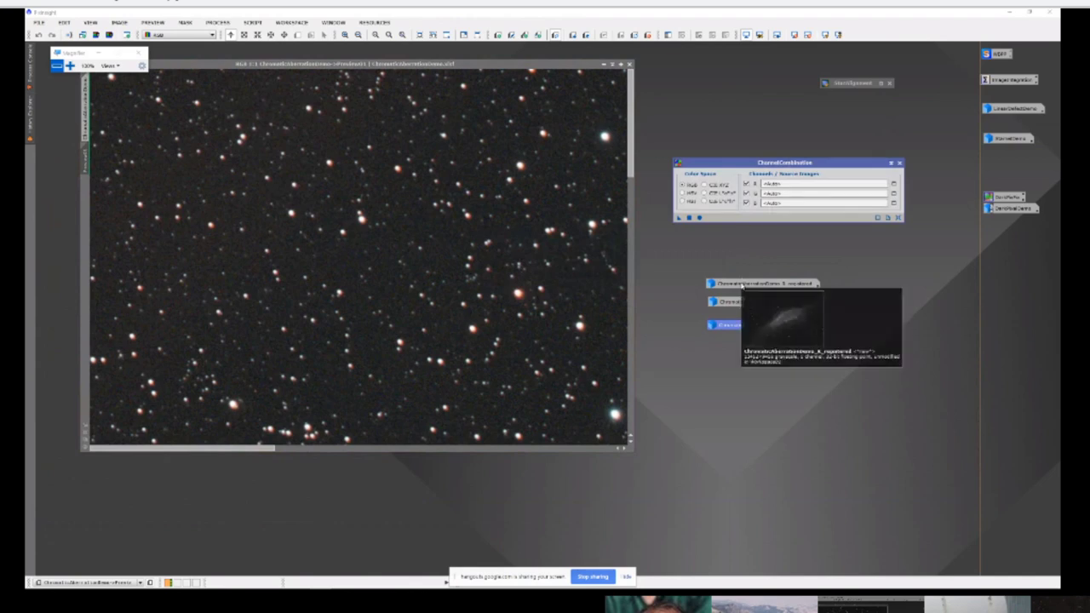
pyautogui.moveTo(743, 283); pyautogui.dragTo(791, 185)
pyautogui.moveTo(742, 303); pyautogui.dragTo(791, 195)
pyautogui.moveTo(742, 325); pyautogui.dragTo(802, 204)
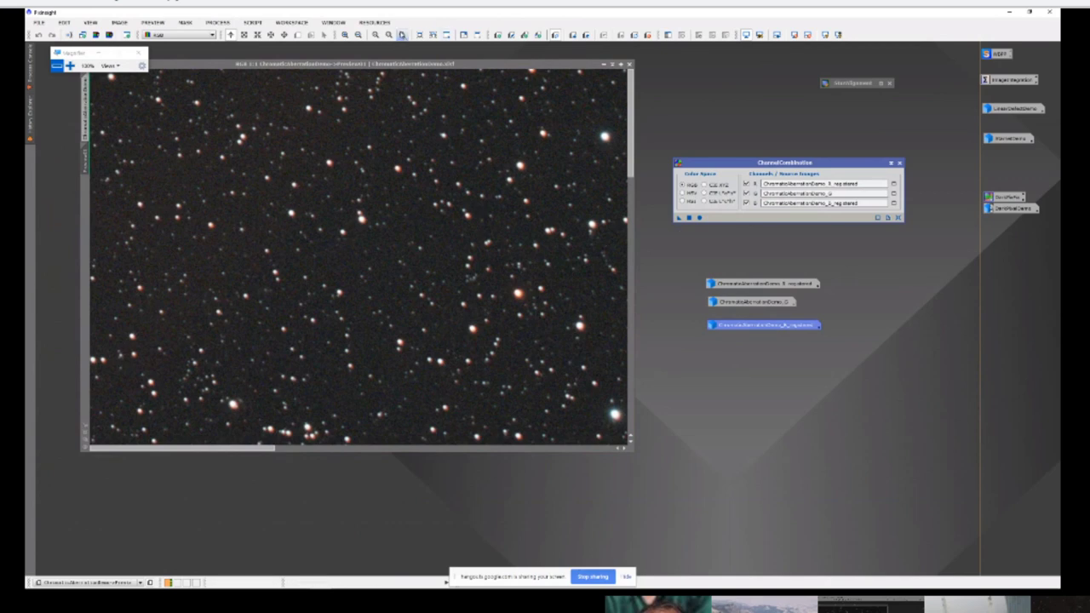
# Step: Zoom into the star preview, apply ChannelCombination to it, and pan across the stars
pyautogui.click(402, 35)
pyautogui.moveTo(174, 448); pyautogui.dragTo(425, 463)
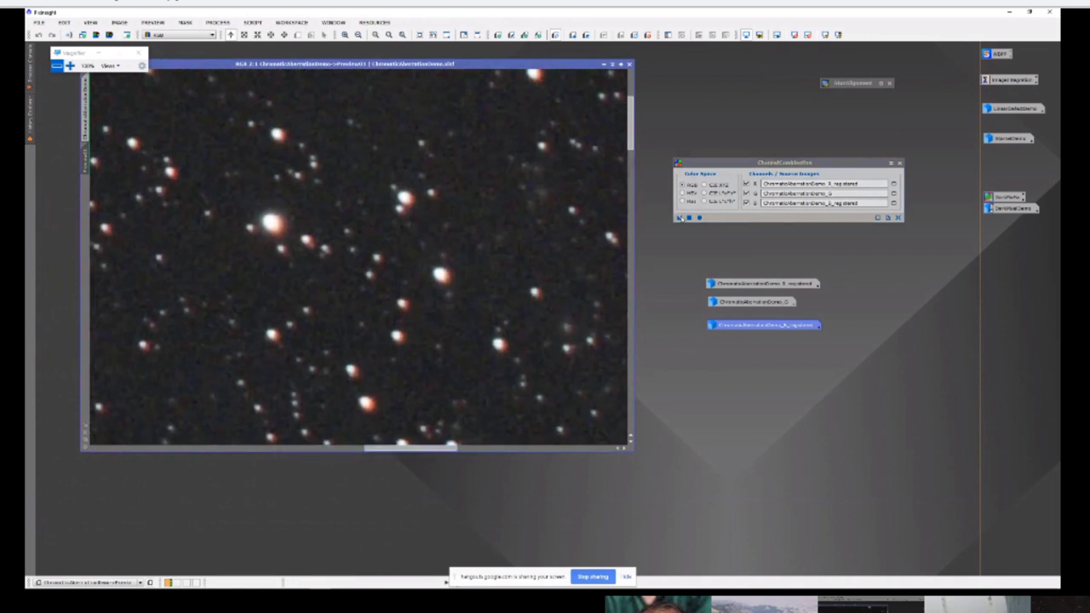
pyautogui.moveTo(679, 218); pyautogui.dragTo(472, 225)
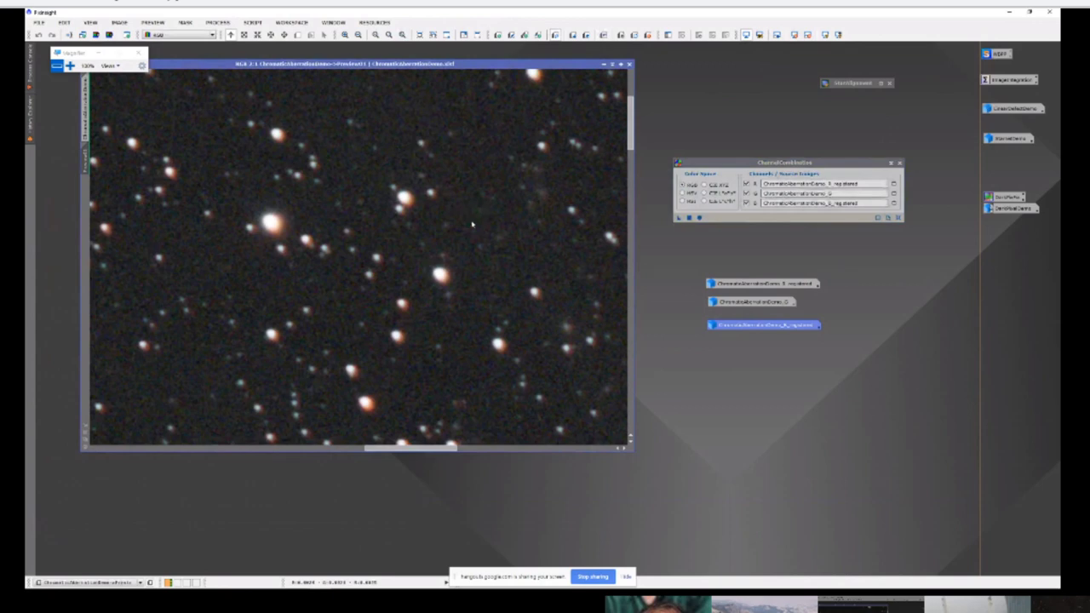
pyautogui.moveTo(391, 446); pyautogui.dragTo(224, 428)
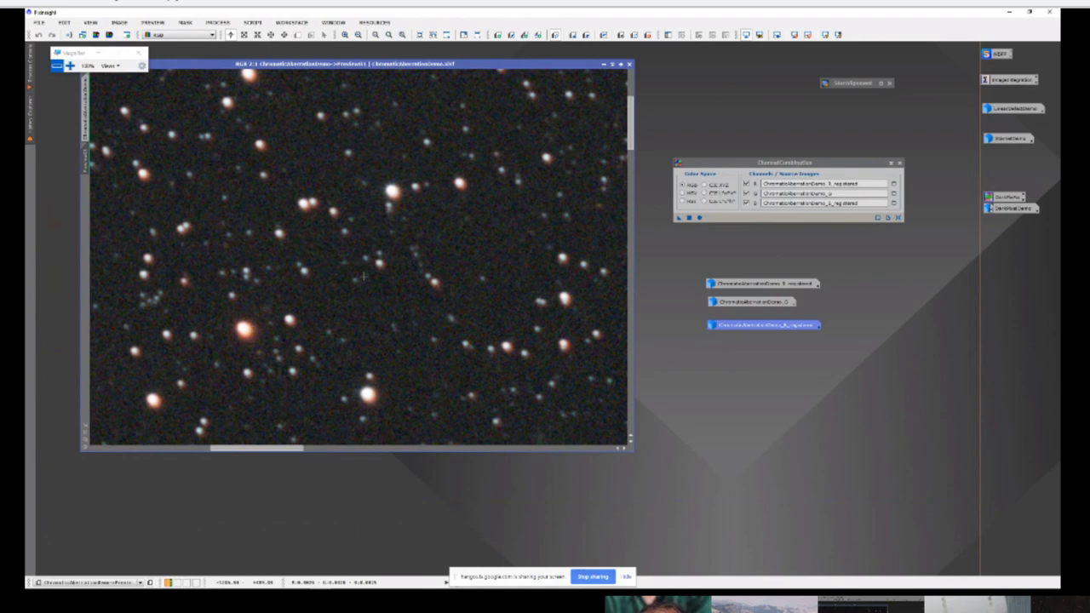
pyautogui.moveTo(238, 448); pyautogui.dragTo(117, 448)
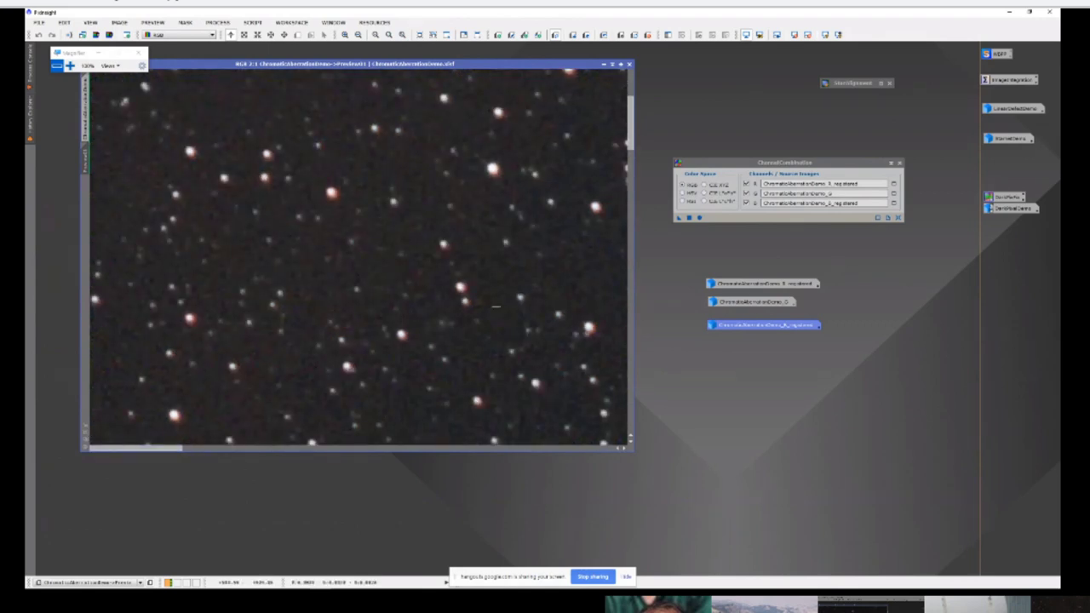
pyautogui.moveTo(630, 130); pyautogui.dragTo(627, 83)
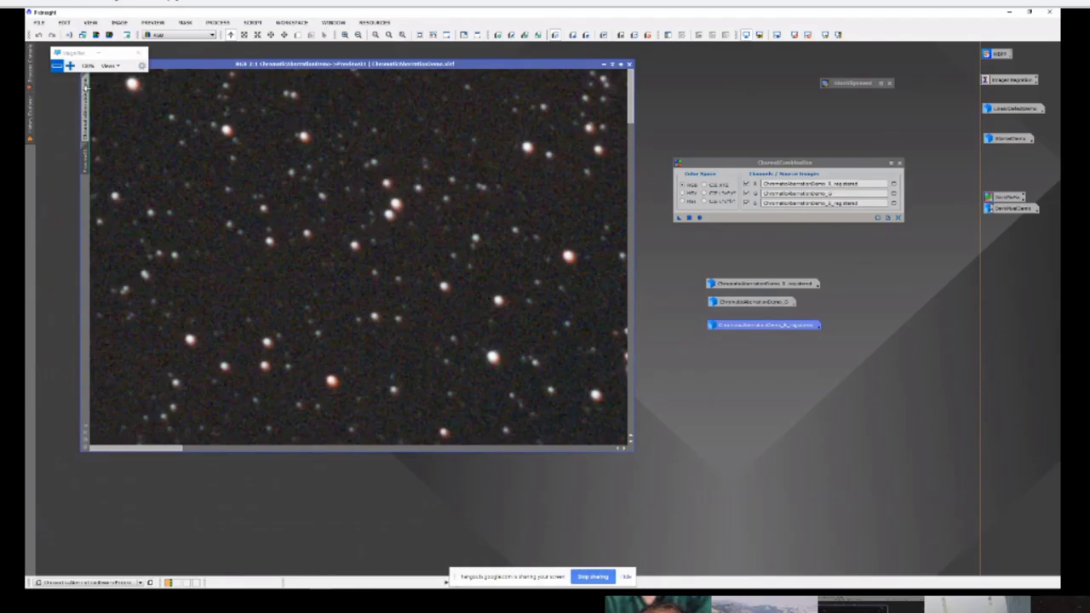
pyautogui.click(86, 88)
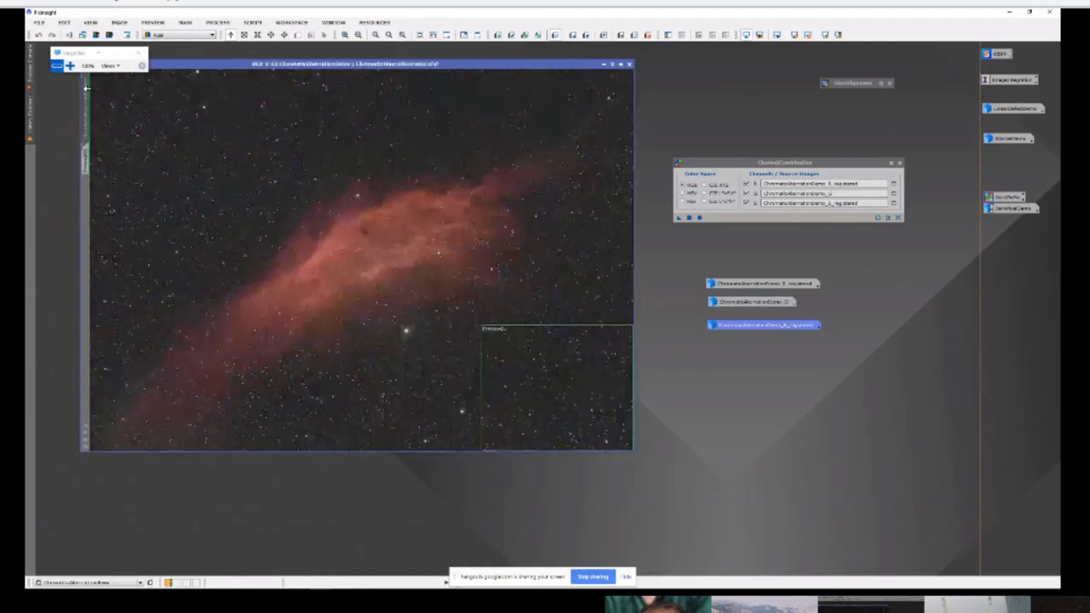
pyautogui.click(85, 160)
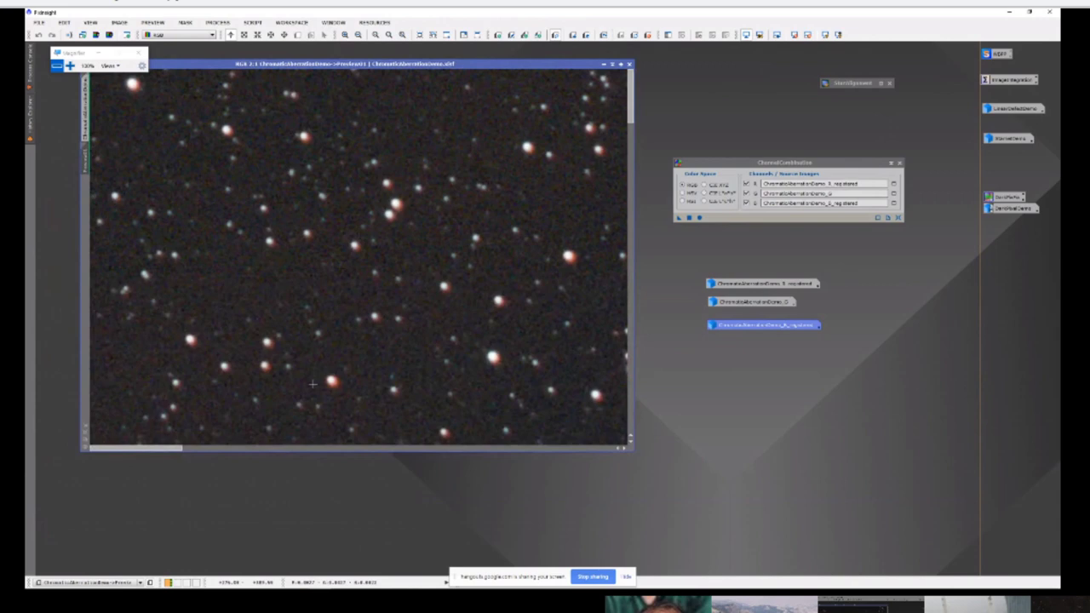
pyautogui.moveTo(166, 451); pyautogui.dragTo(555, 447)
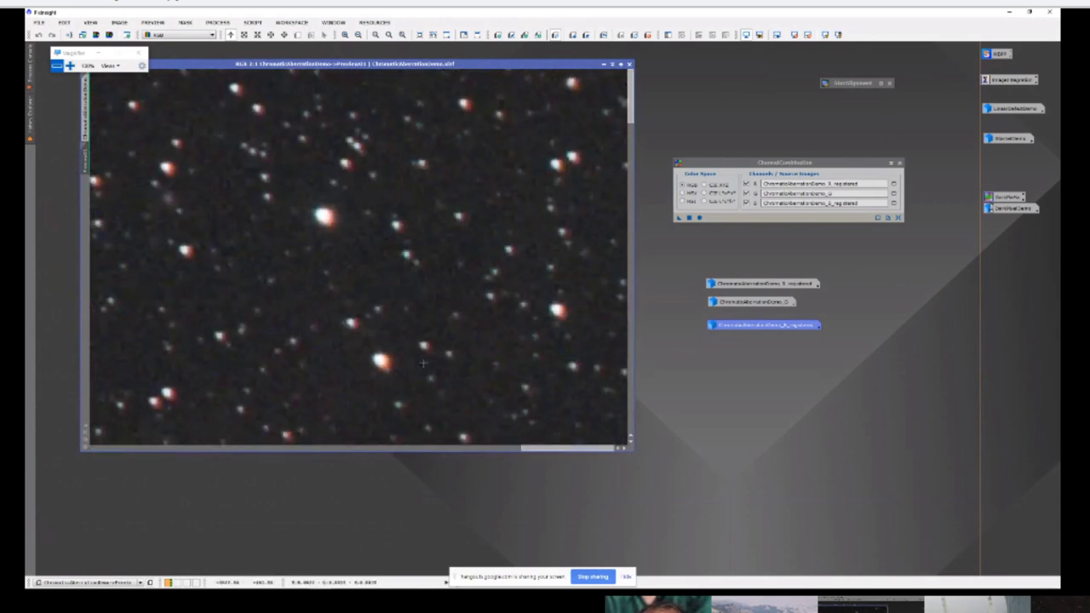
pyautogui.moveTo(631, 99); pyautogui.dragTo(663, 406)
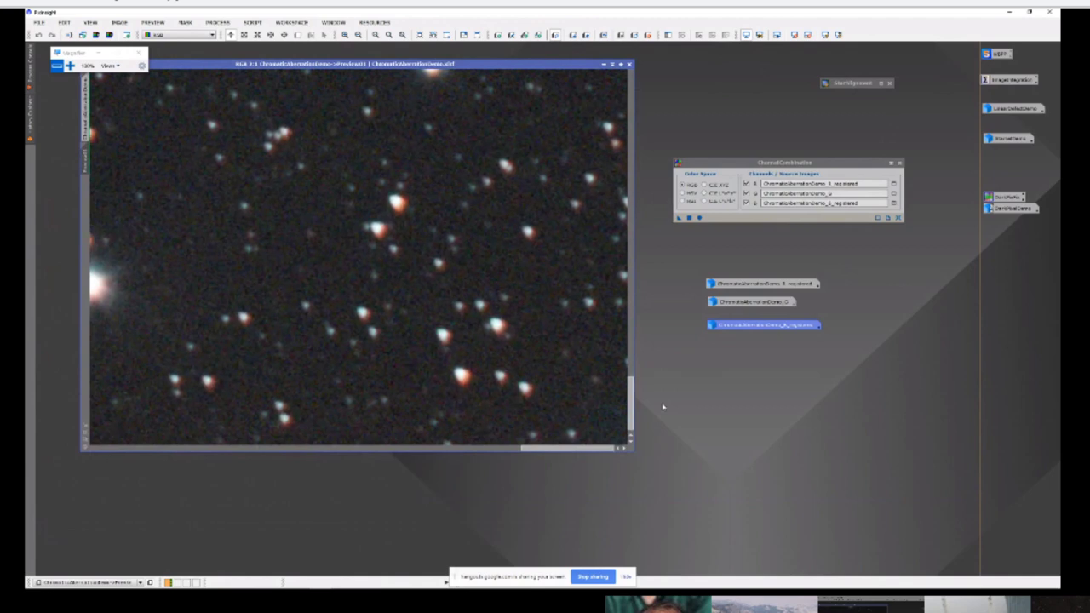
# Step: Draw Preview02 in the image's upper right and apply ChannelCombination to it
pyautogui.click(85, 106)
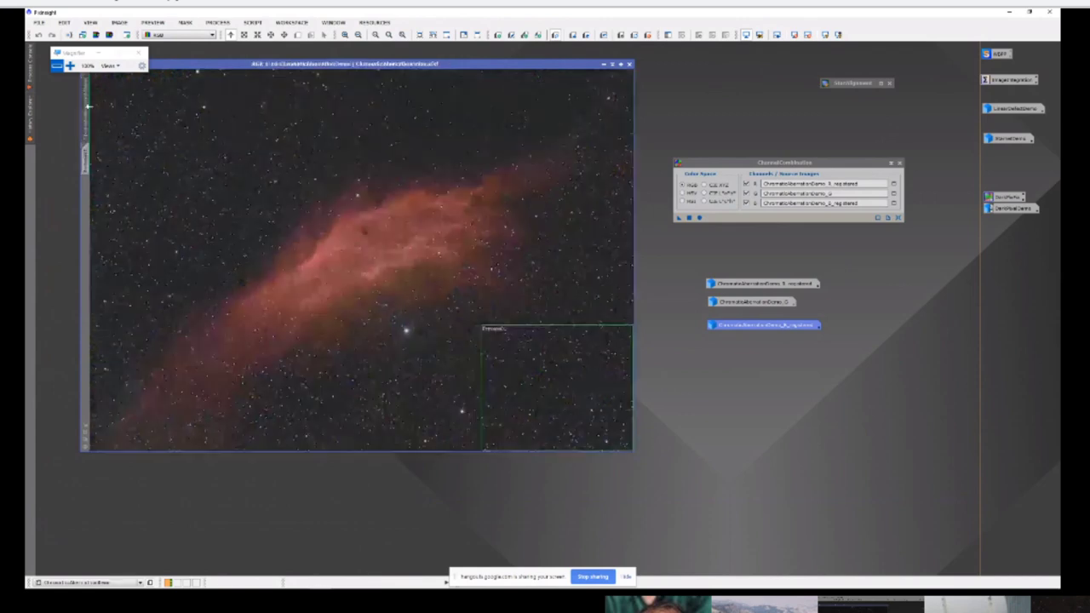
pyautogui.click(298, 35)
pyautogui.moveTo(544, 71); pyautogui.dragTo(631, 162)
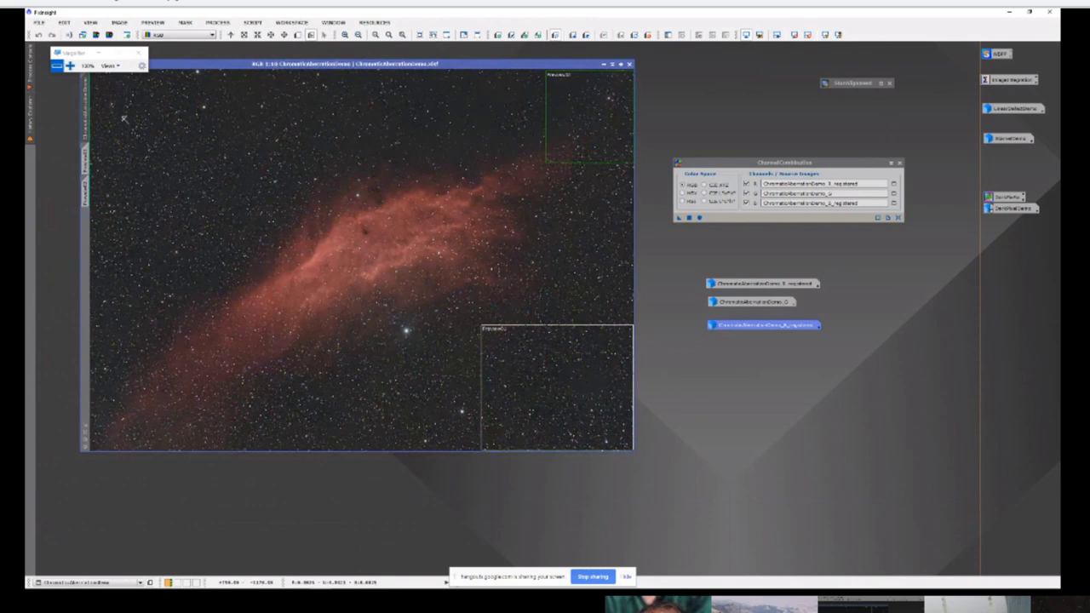
pyautogui.click(85, 194)
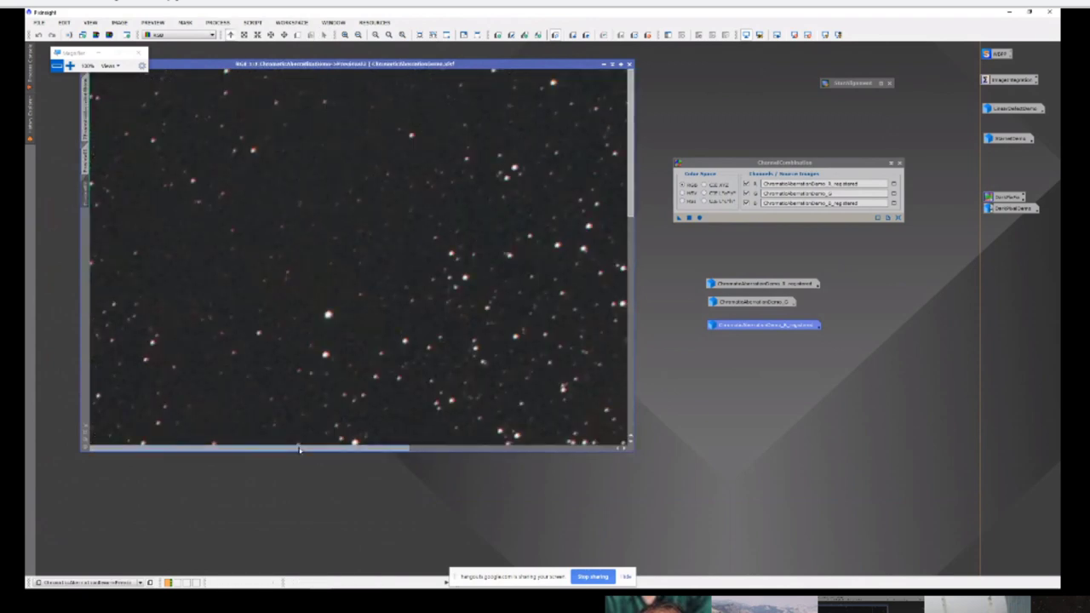
pyautogui.moveTo(298, 448); pyautogui.dragTo(562, 450)
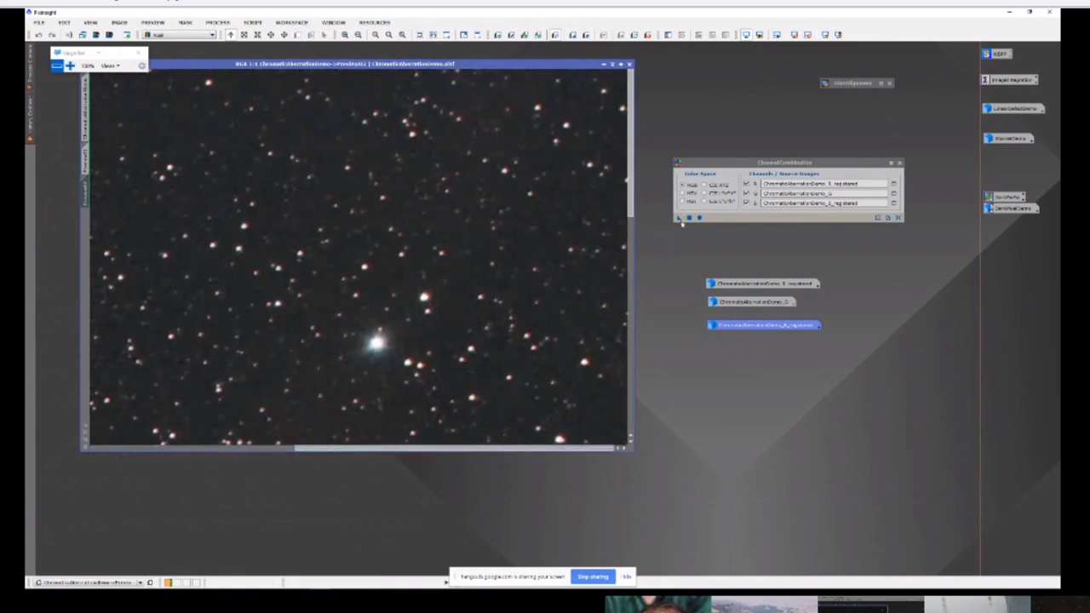
pyautogui.moveTo(679, 219); pyautogui.dragTo(389, 251)
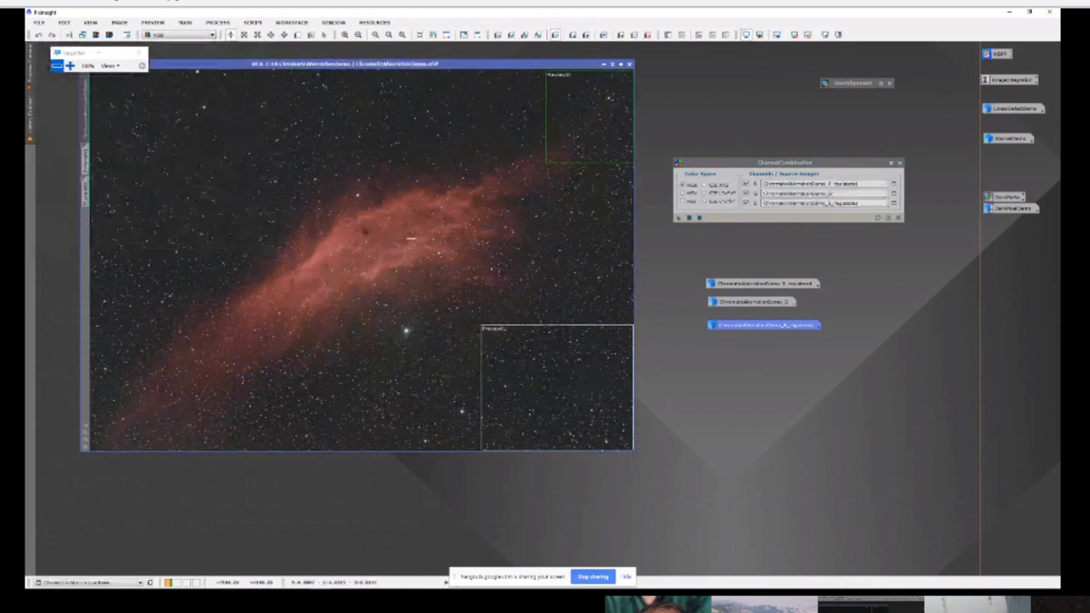
# Step: Delete all previews, zoom in, and undo/redo to compare stars with and without fringe correction
pyautogui.click(153, 23)
pyautogui.click(166, 177)
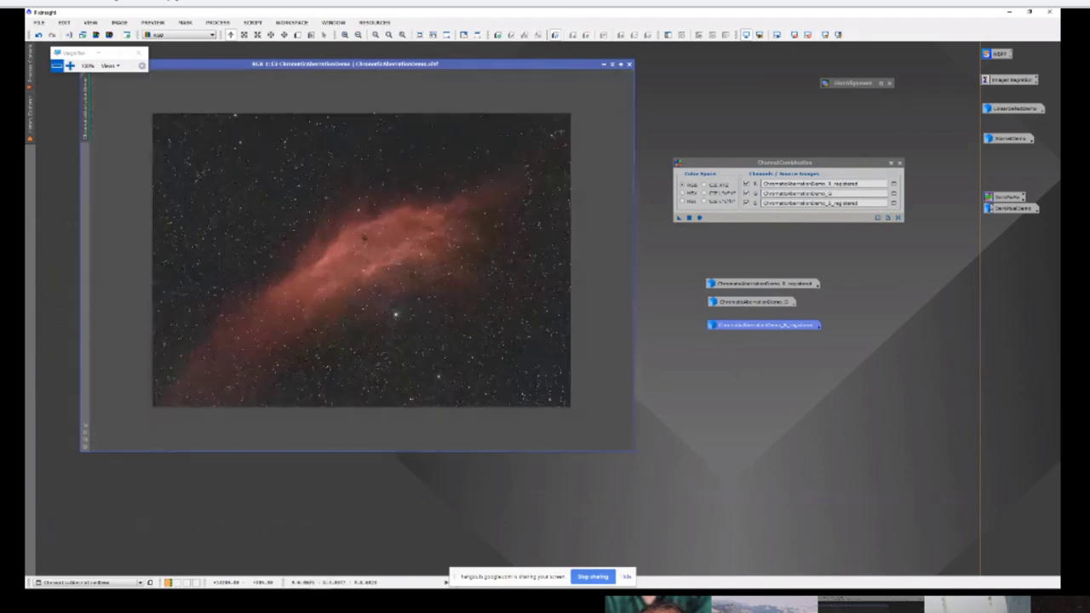
pyautogui.scroll(3, 621, 77)
pyautogui.scroll(3, 617, 77)
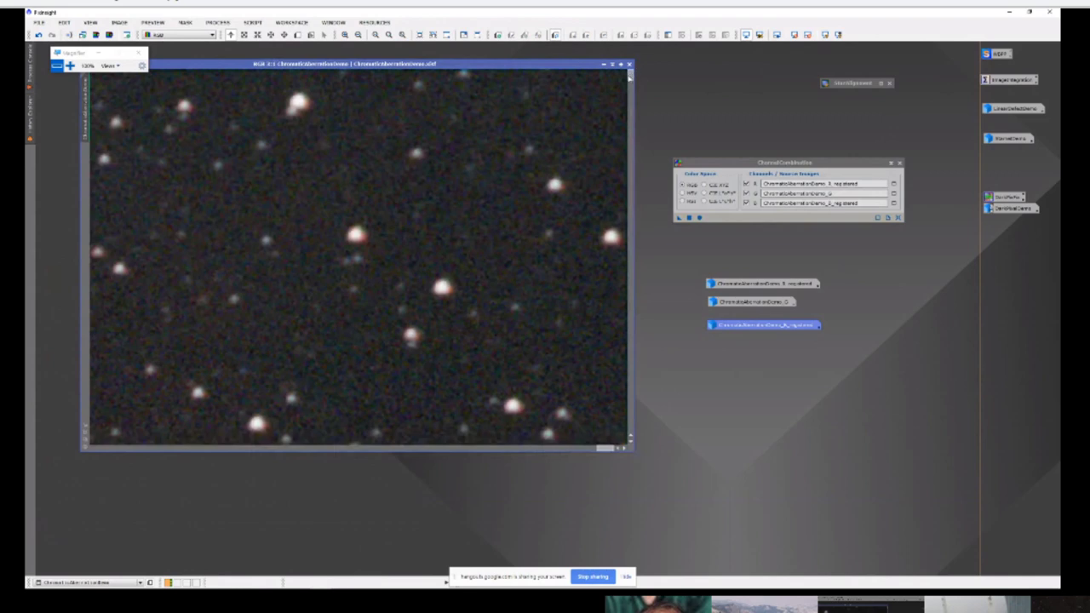
pyautogui.moveTo(630, 74); pyautogui.dragTo(53, 451)
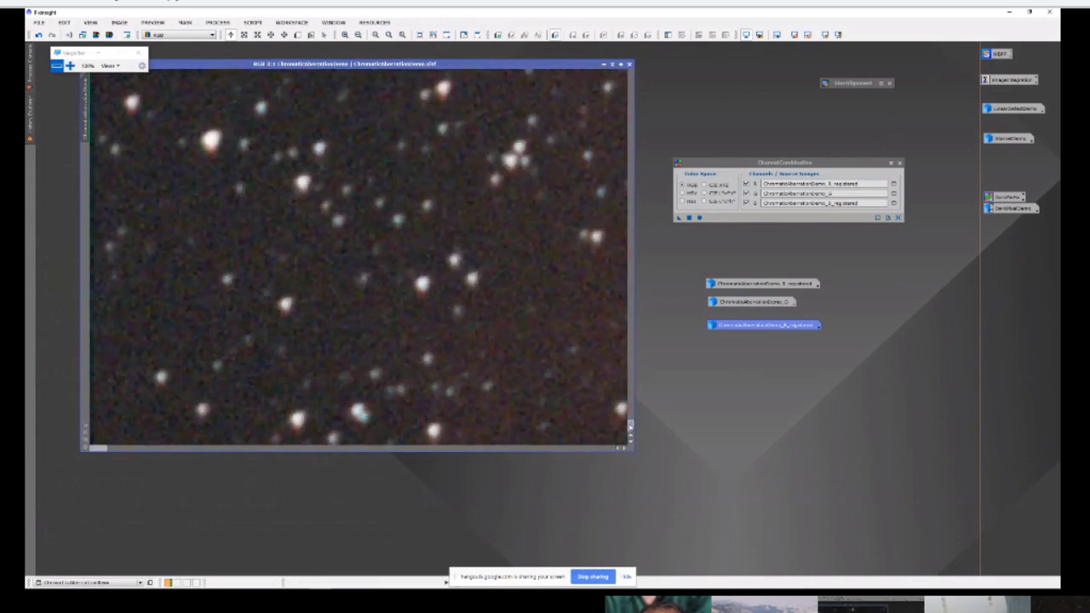
pyautogui.moveTo(630, 425); pyautogui.dragTo(613, 63)
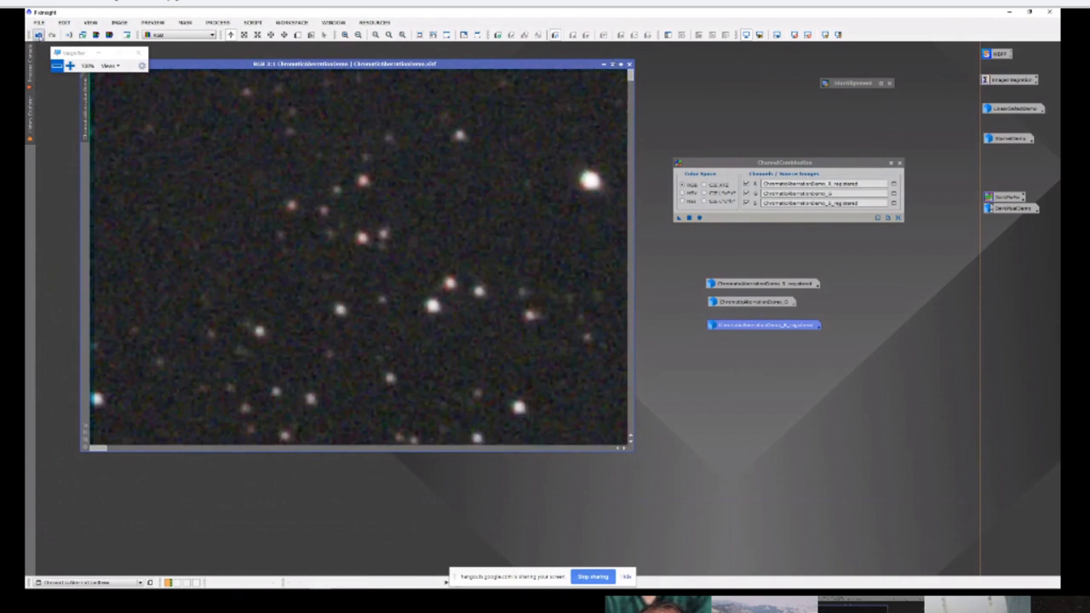
pyautogui.click(39, 36)
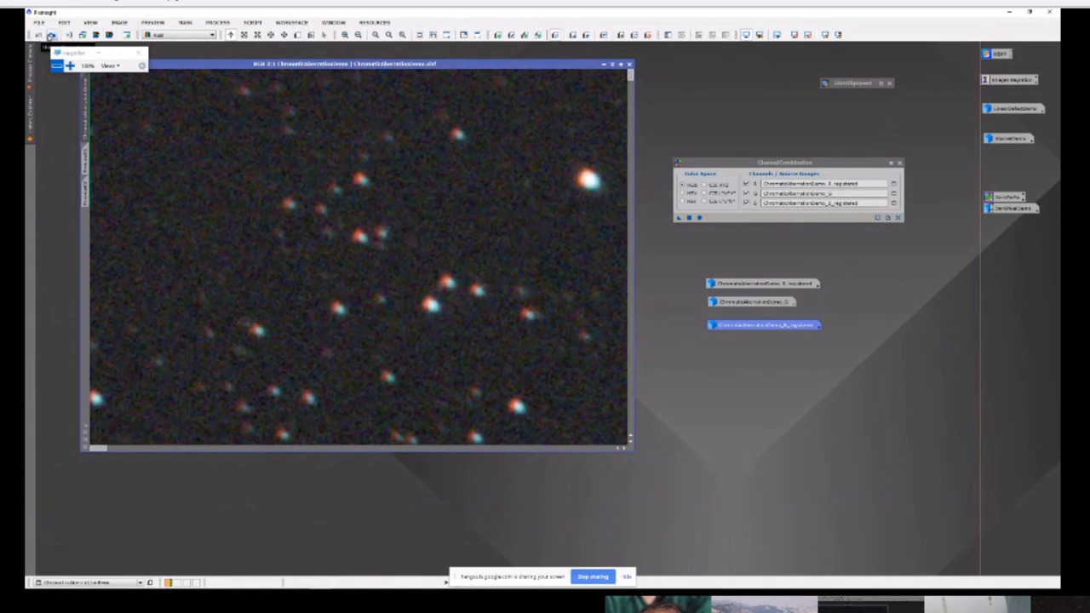
pyautogui.click(51, 36)
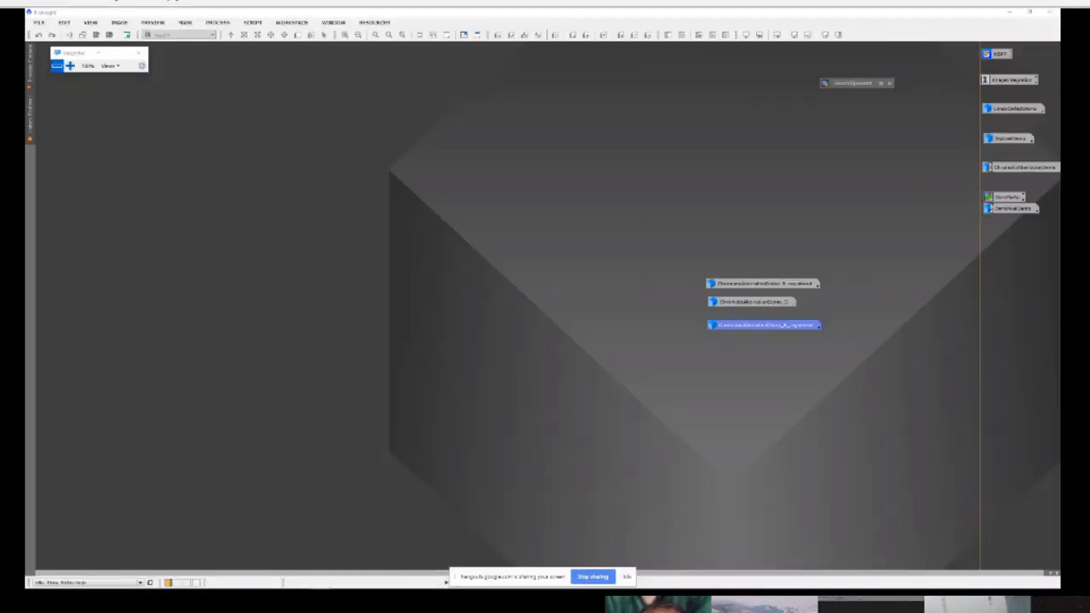
# Step: Switch to the PowerPoint slideshow and advance to the Questions? slide
pyautogui.click(626, 577)
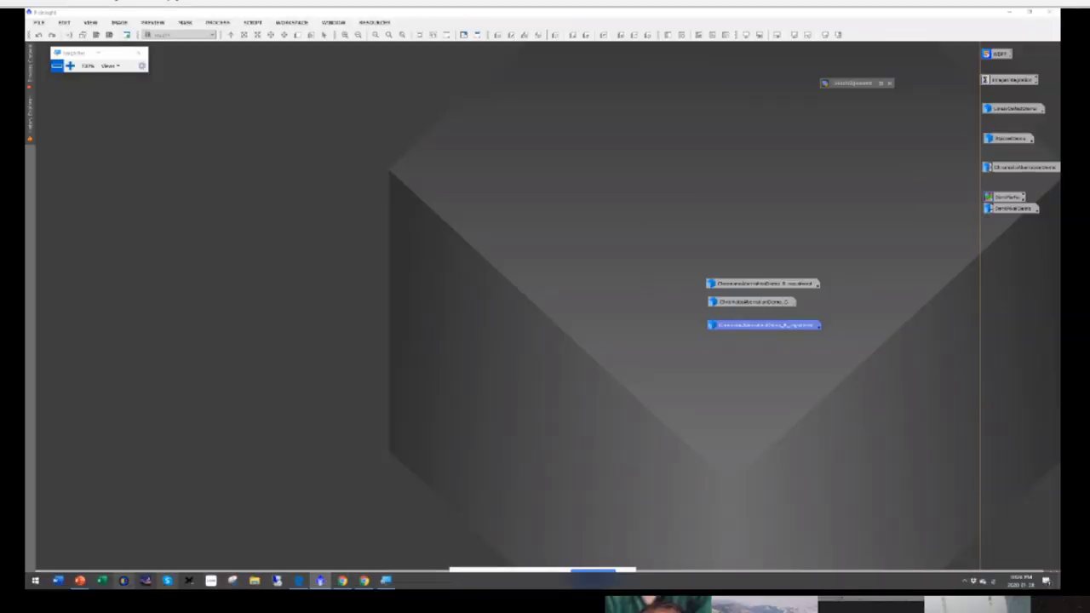
pyautogui.moveTo(76, 582)
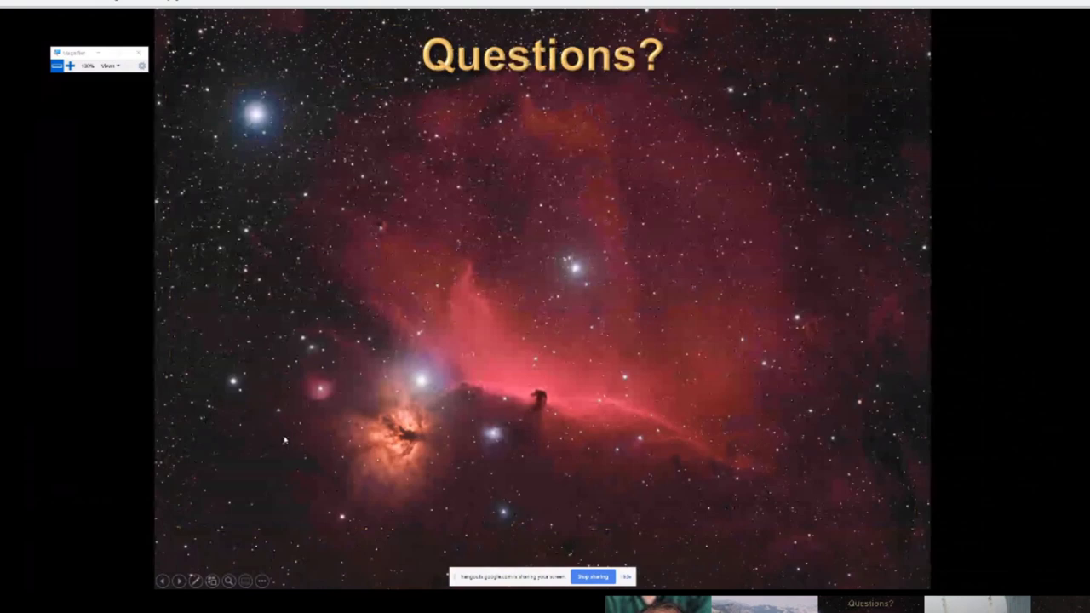
# Step: Return to PixInsight and delete the three registered channel image icons
pyautogui.press('Left')
pyautogui.hotkey('alt', 'Tab')
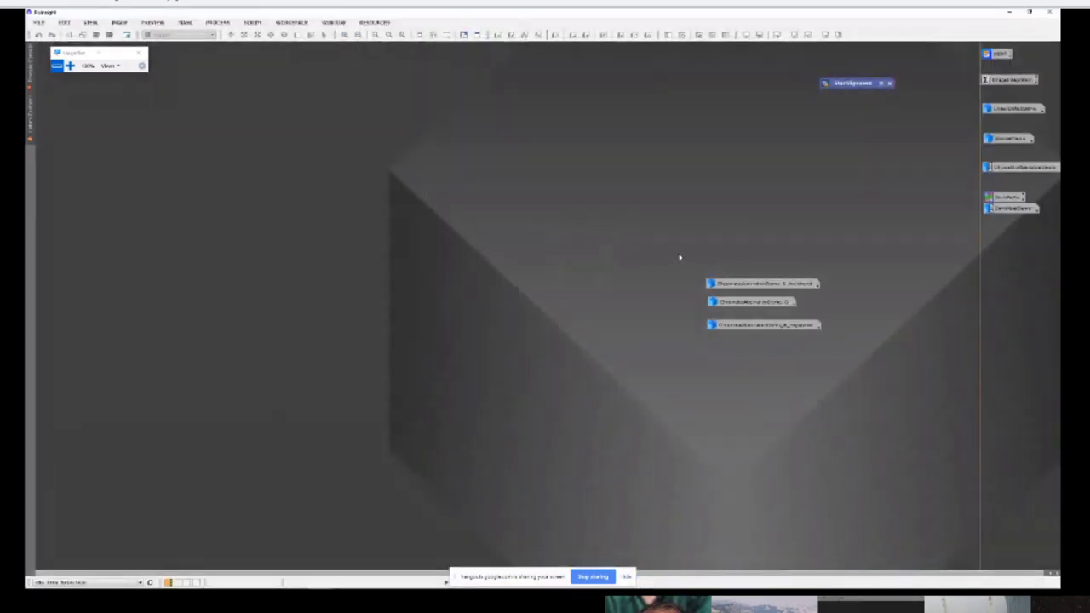
pyautogui.moveTo(677, 259); pyautogui.dragTo(875, 403)
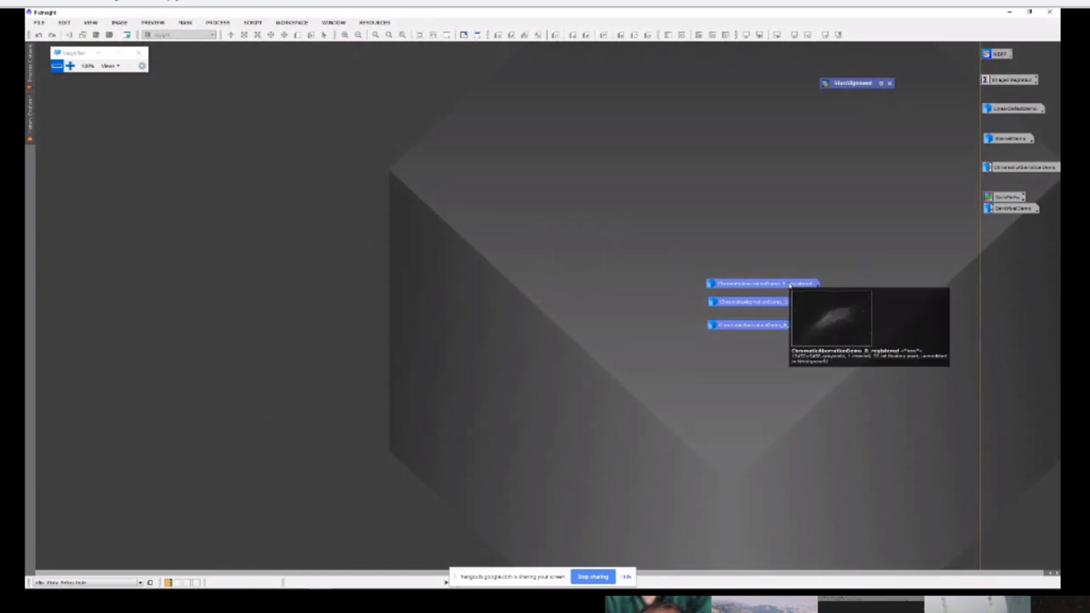
pyautogui.rightClick(790, 288)
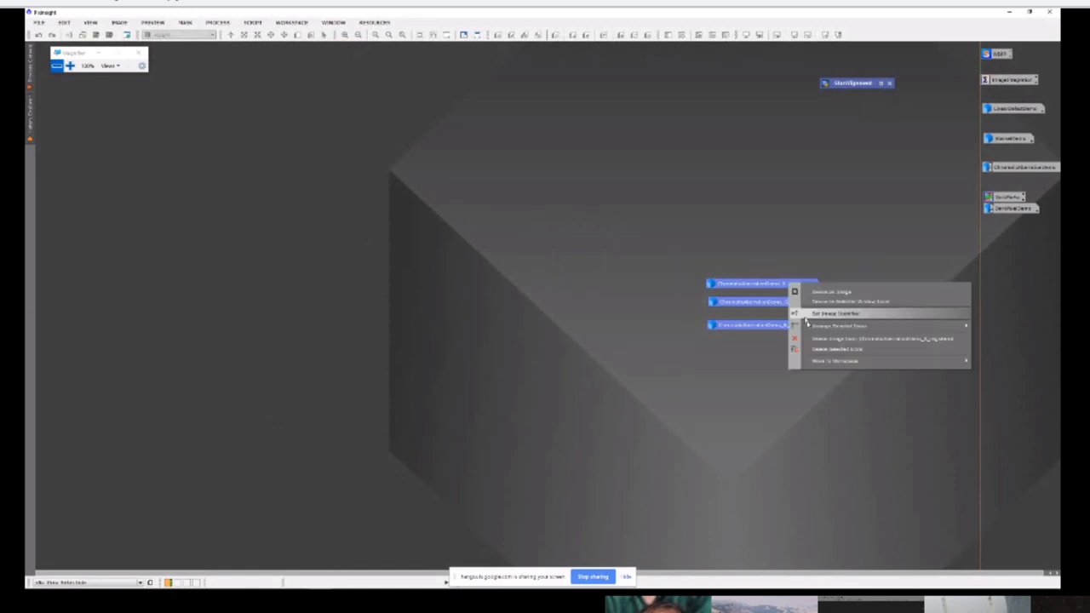
pyautogui.click(830, 349)
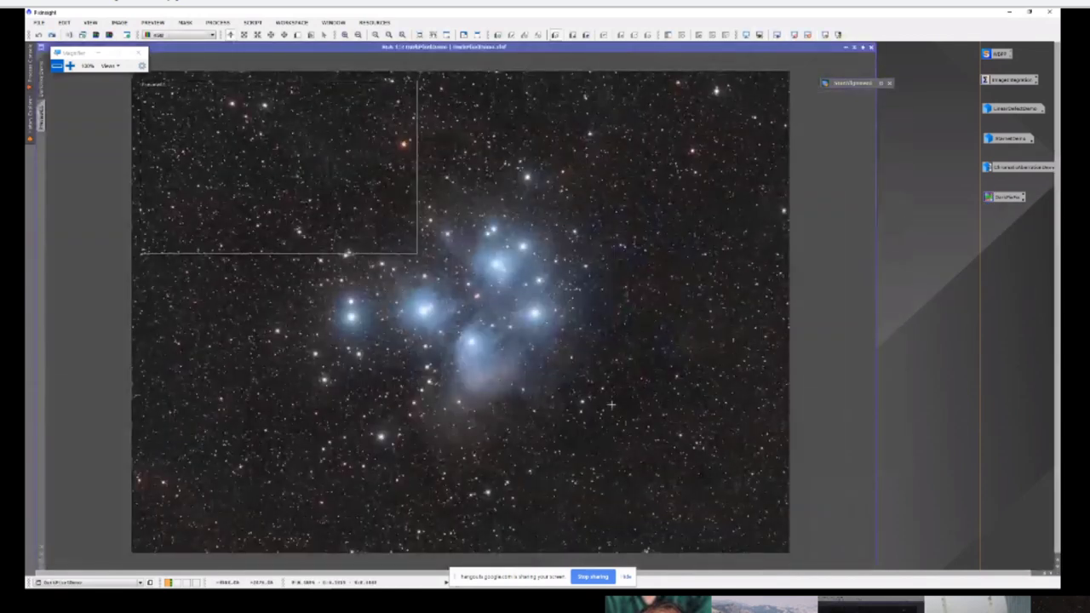
pyautogui.click(139, 53)
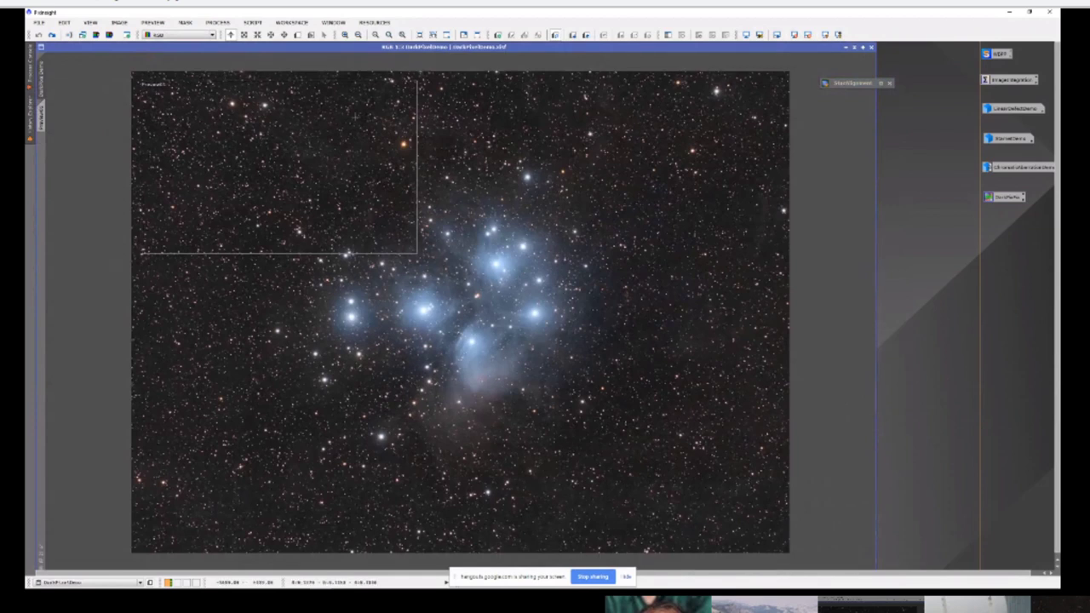
pyautogui.click(44, 106)
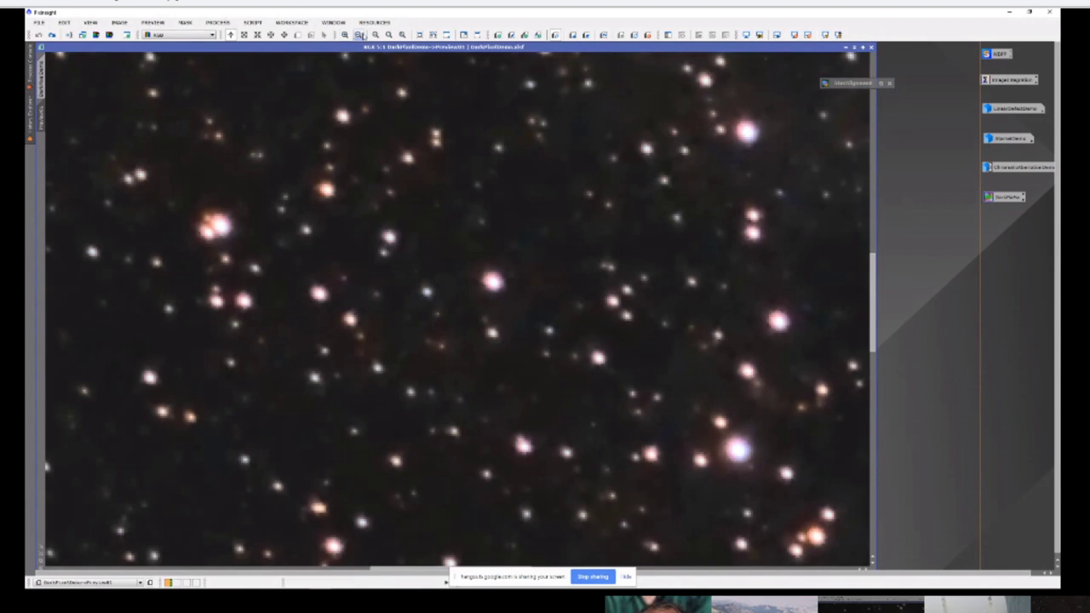
pyautogui.click(361, 36)
pyautogui.click(361, 36)
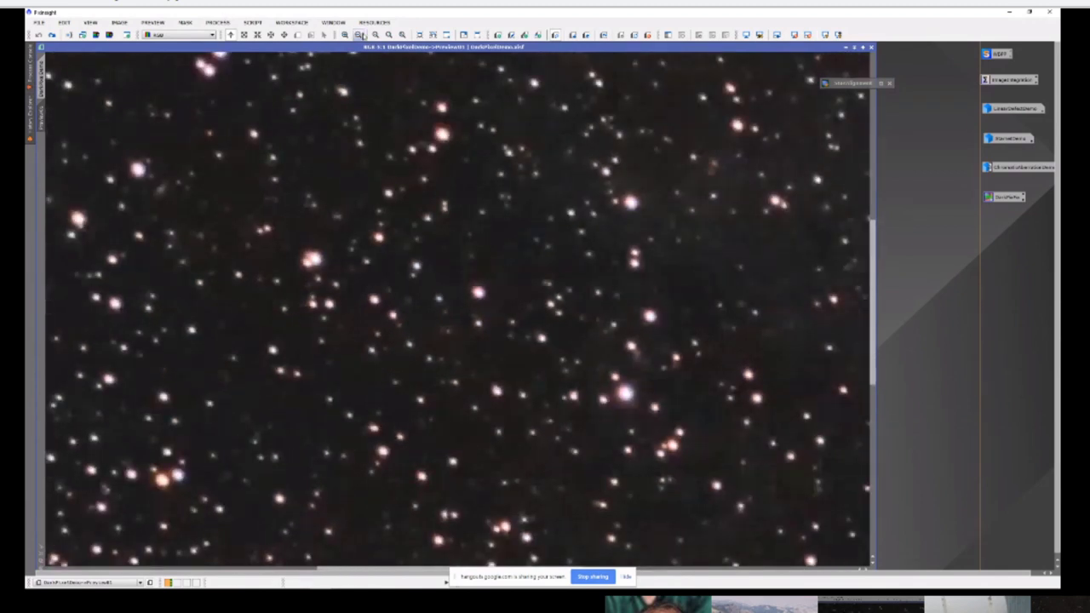
pyautogui.click(360, 36)
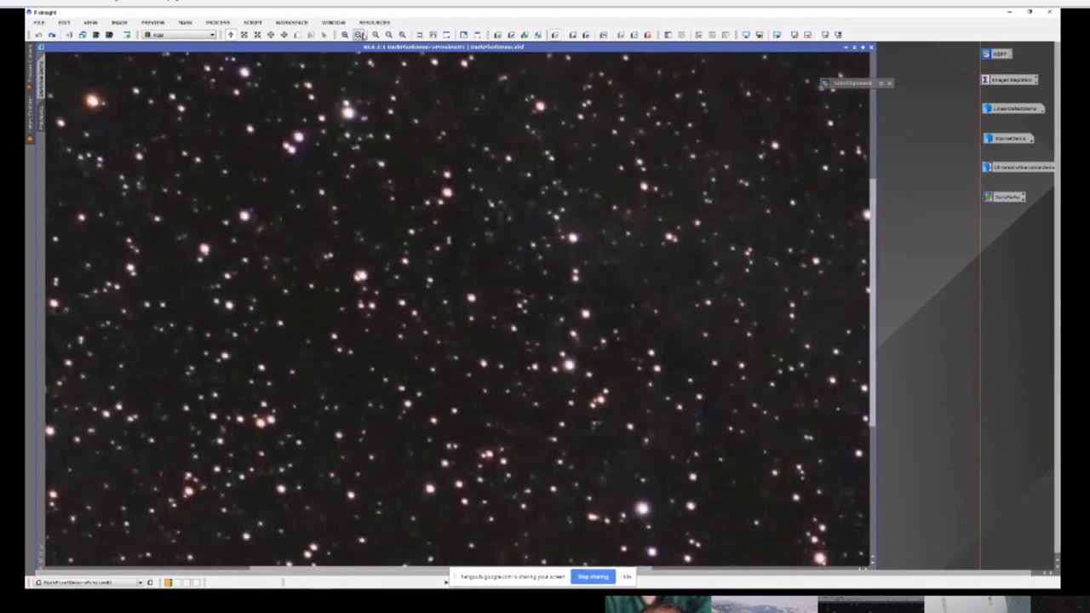
pyautogui.click(361, 35)
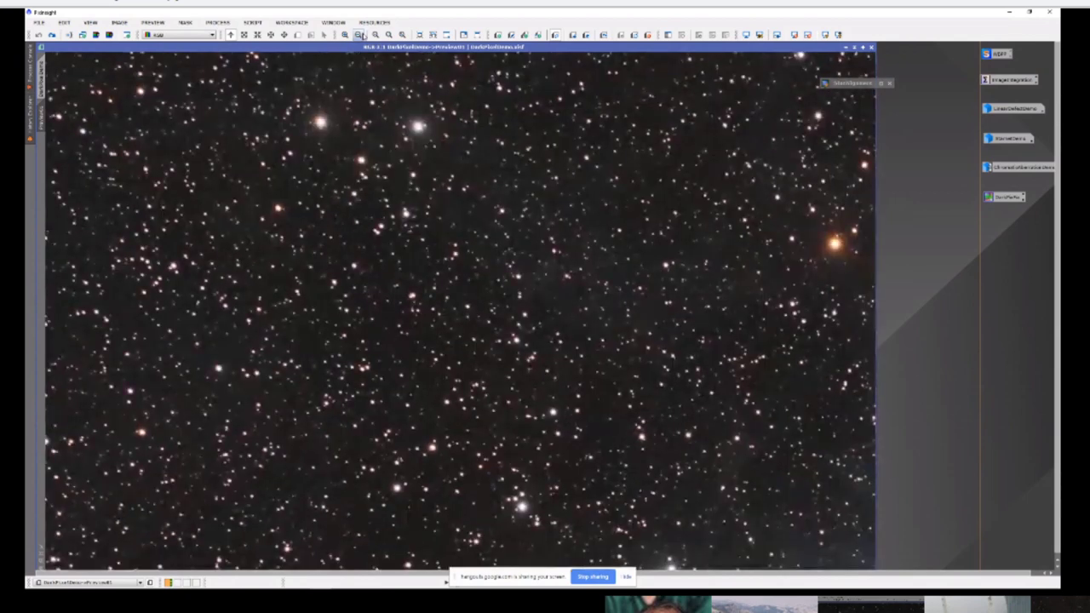
pyautogui.click(361, 36)
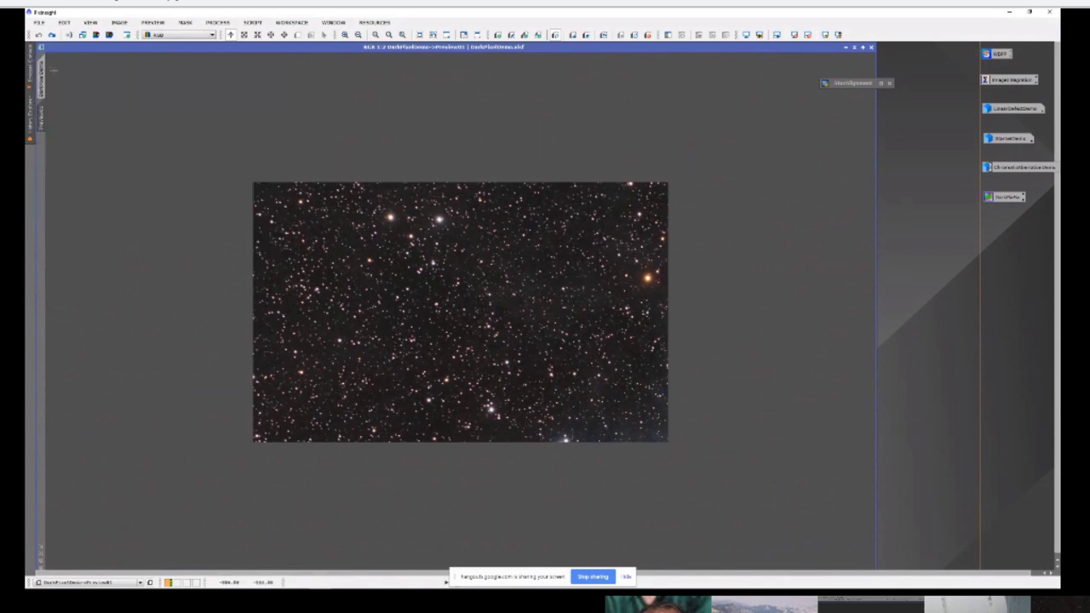
pyautogui.click(43, 73)
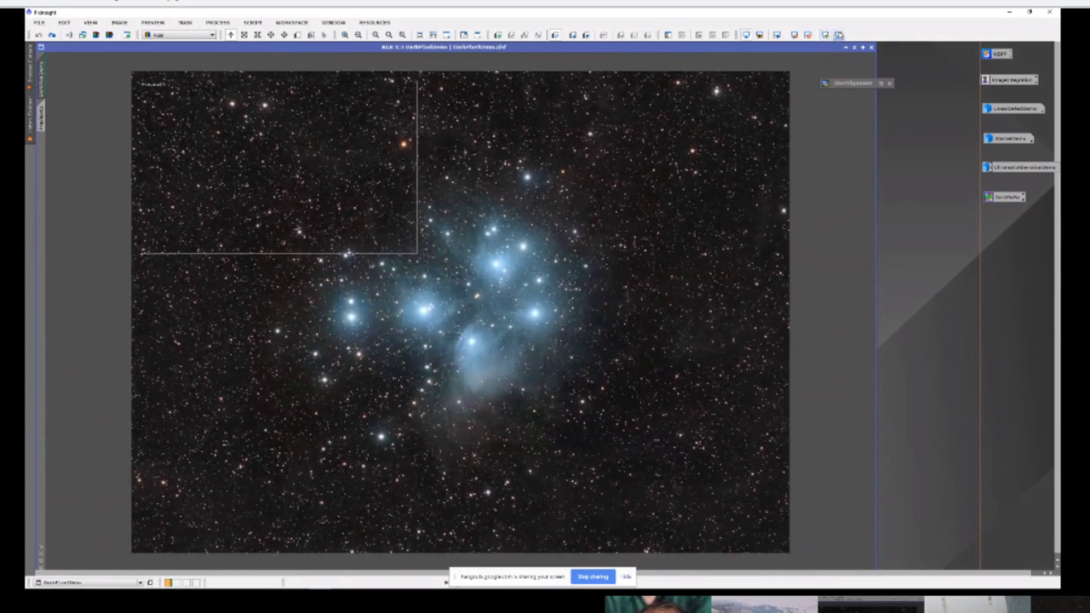
pyautogui.click(839, 34)
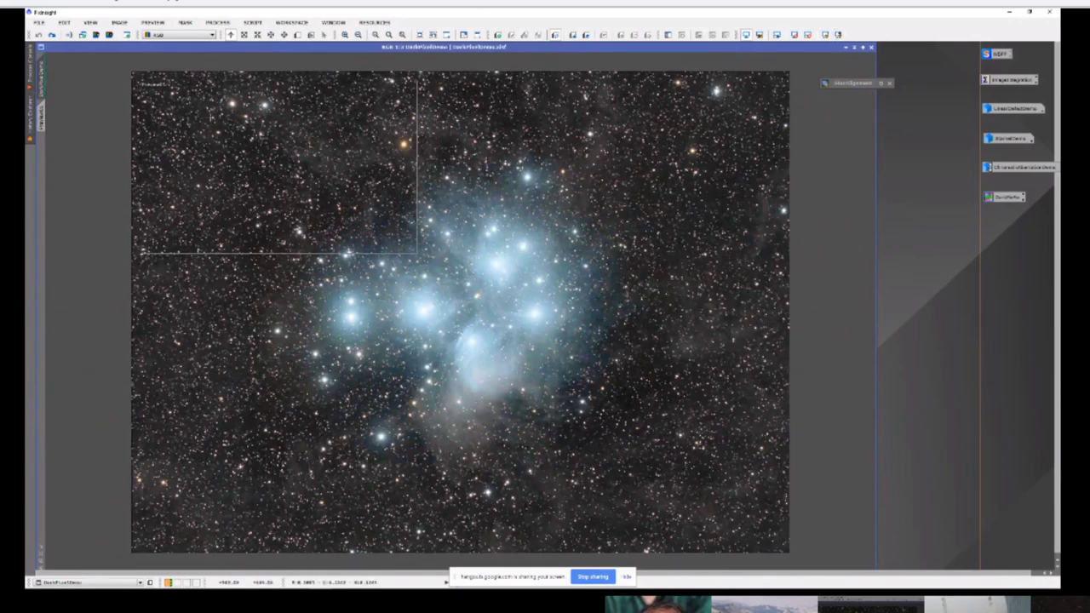
pyautogui.click(41, 106)
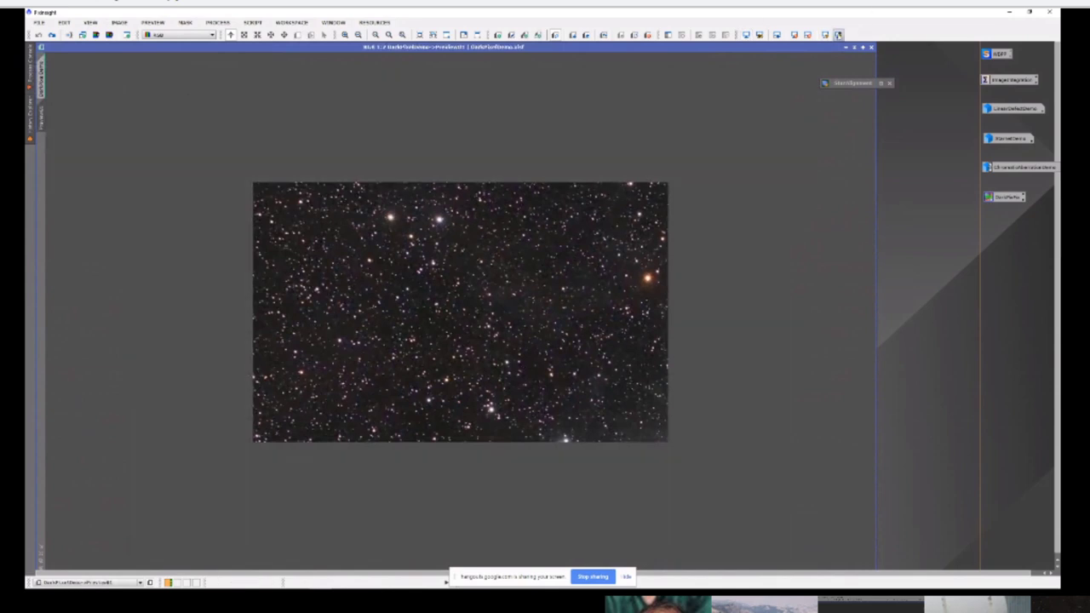
pyautogui.click(839, 34)
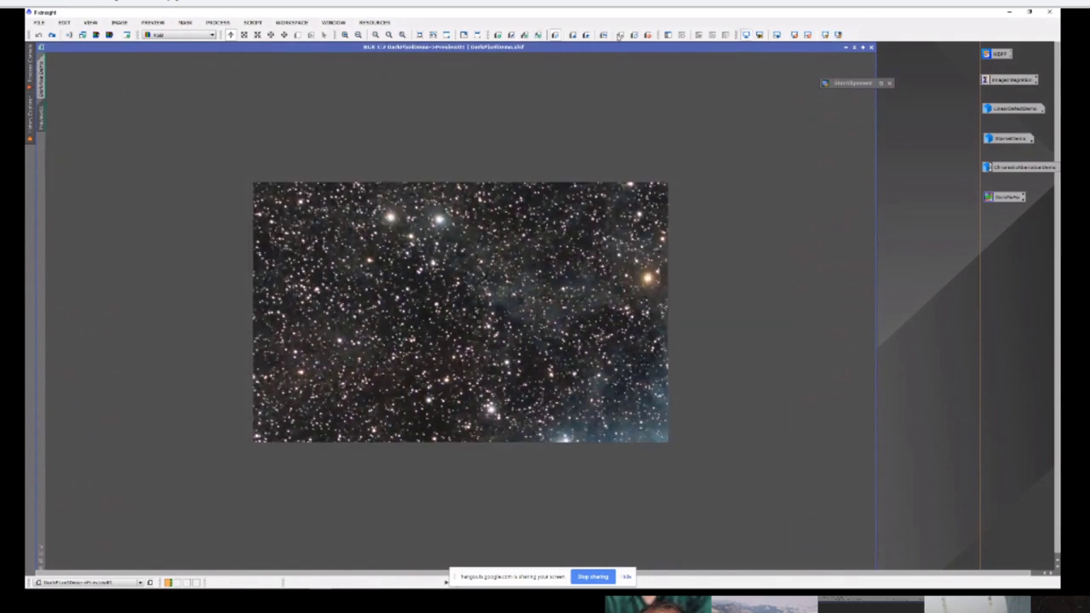
pyautogui.click(375, 35)
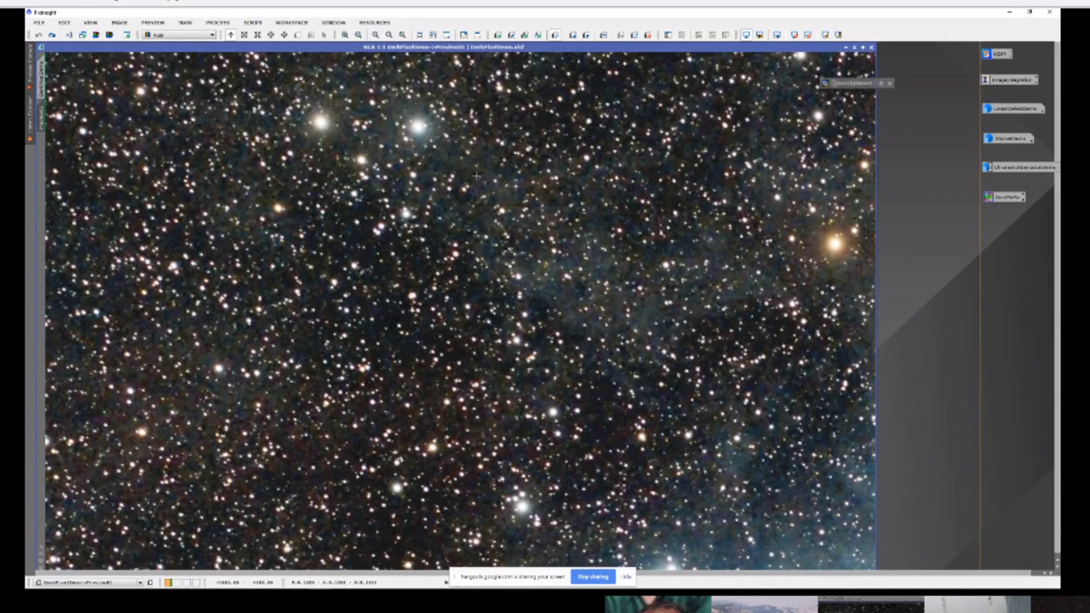
# Step: Zoom into the Pleiades image, probe dark background specks' pixel values, and load the saved PixelMath
pyautogui.scroll(1, 477, 176)
pyautogui.scroll(3, 477, 176)
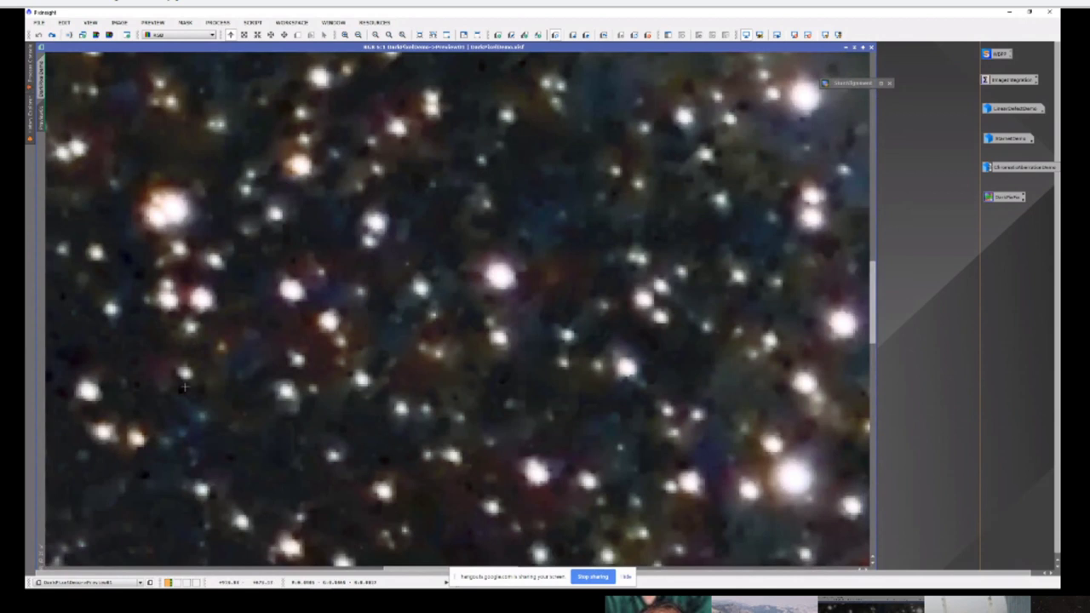
pyautogui.click(182, 388)
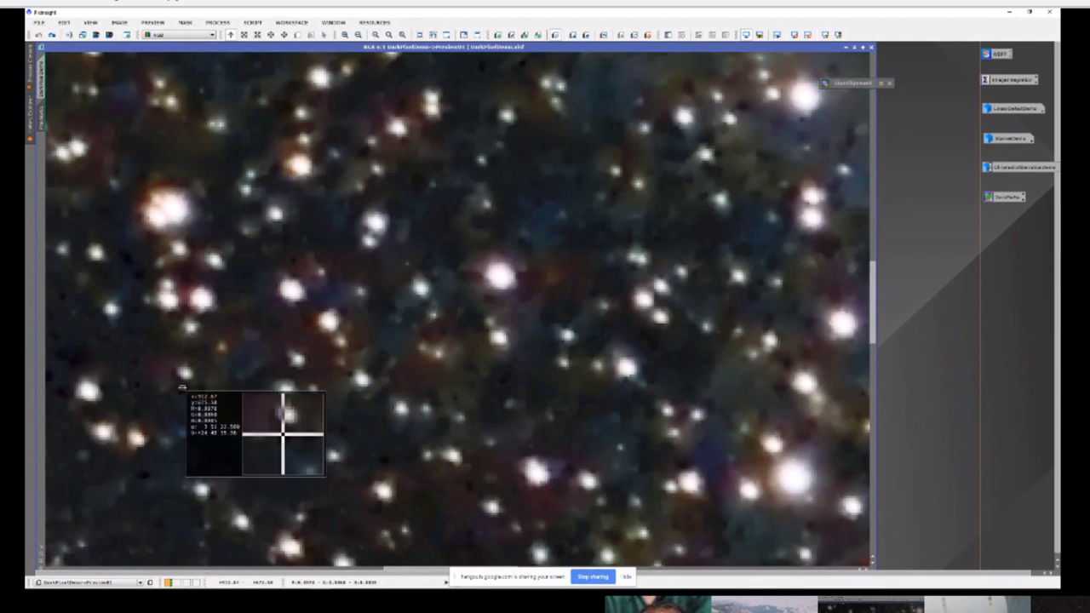
pyautogui.moveTo(181, 387); pyautogui.dragTo(182, 389)
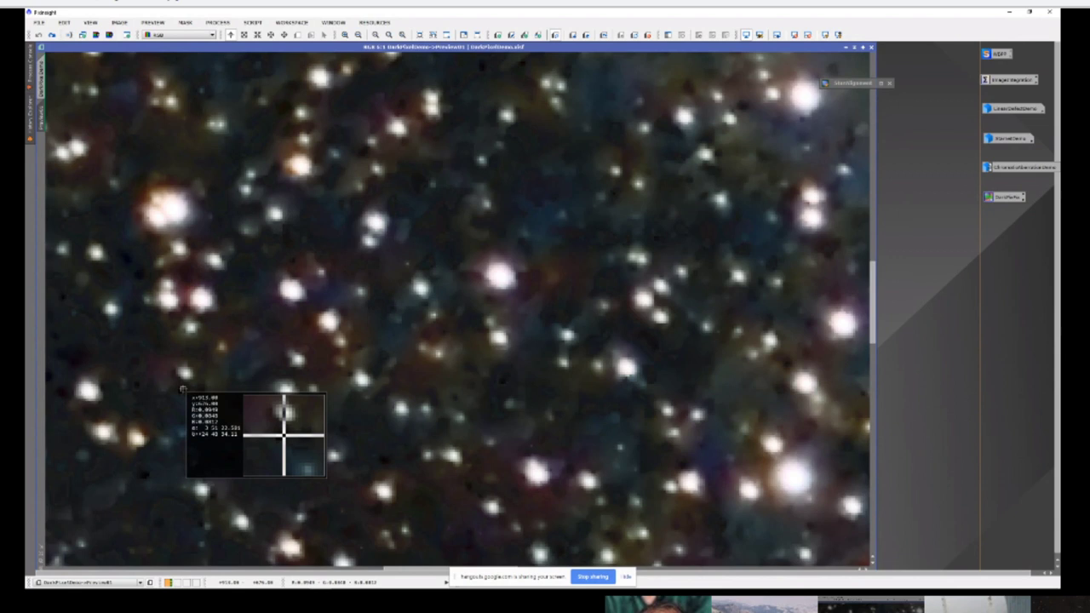
pyautogui.moveTo(182, 389); pyautogui.dragTo(198, 380)
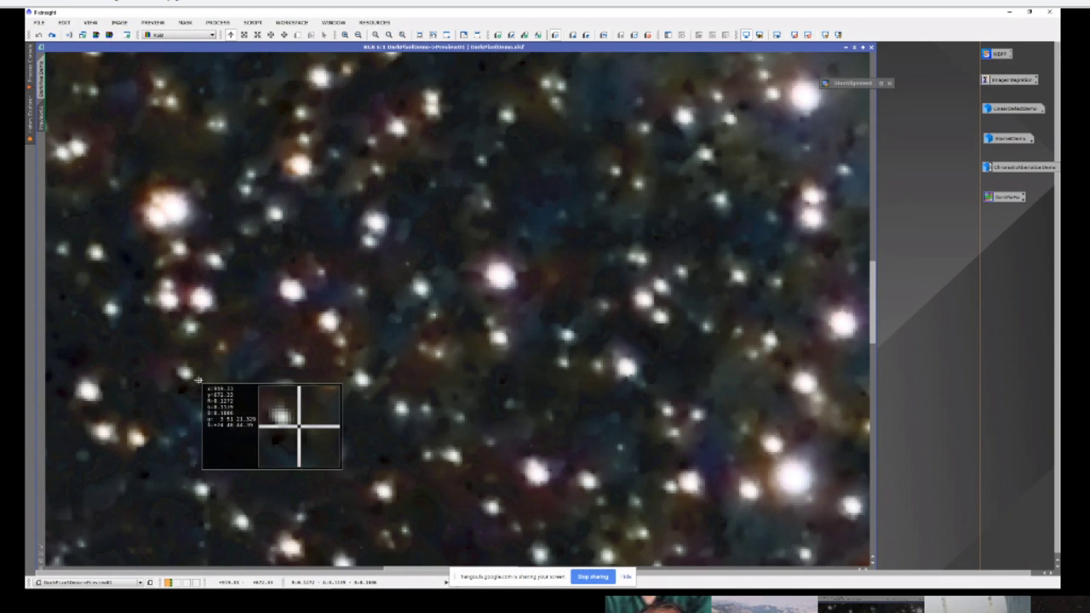
pyautogui.moveTo(198, 381); pyautogui.dragTo(136, 259)
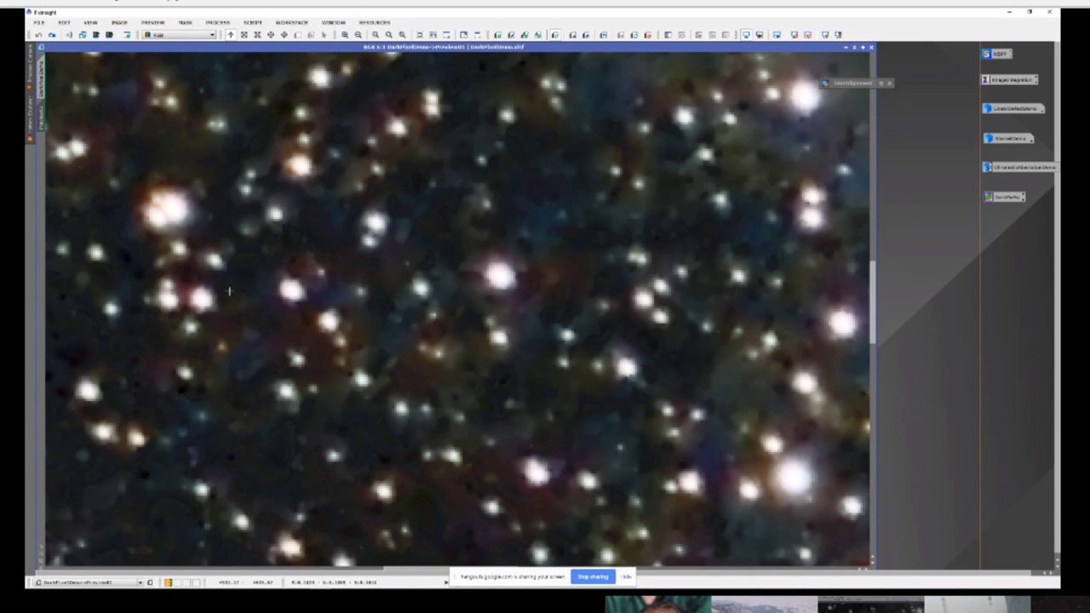
pyautogui.doubleClick(1003, 199)
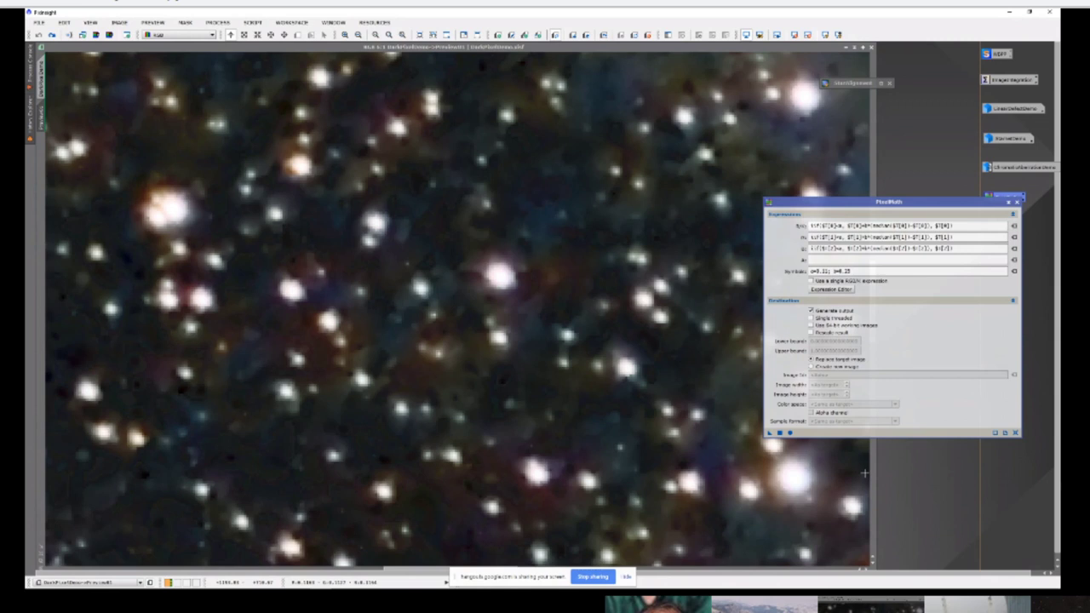
# Step: Point out the R and B expressions, then change threshold a's last digit to 8
pyautogui.click(814, 225)
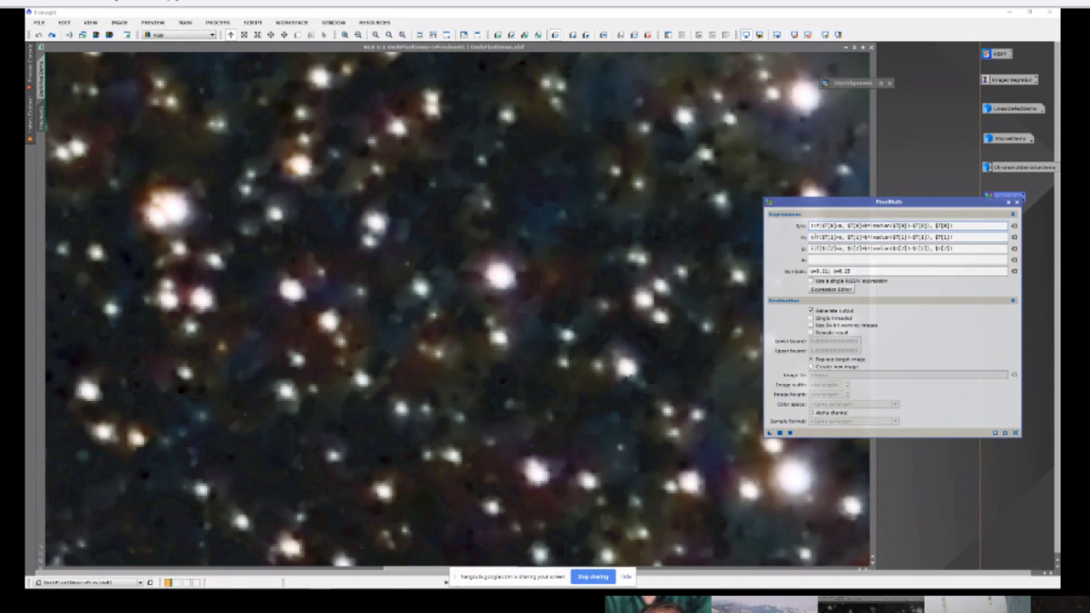
pyautogui.click(815, 248)
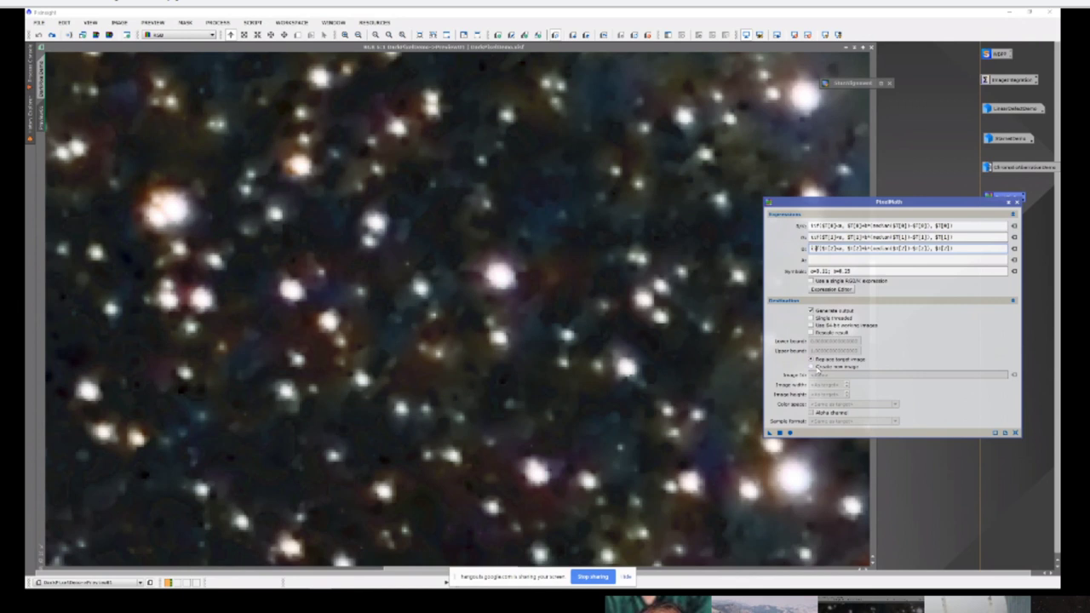
pyautogui.click(831, 259)
pyautogui.click(827, 271)
pyautogui.press('BackSpace')
pyautogui.write('8')
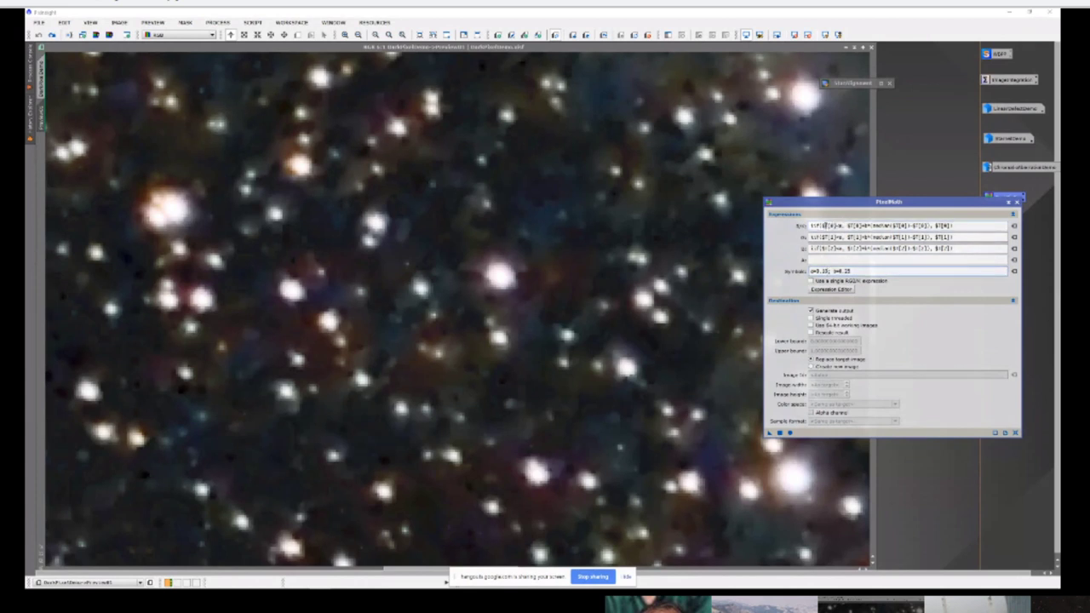
# Step: Highlight the threshold test, replacement formulas, threshold a and median term to explain the expressions
pyautogui.moveTo(821, 225); pyautogui.dragTo(841, 225)
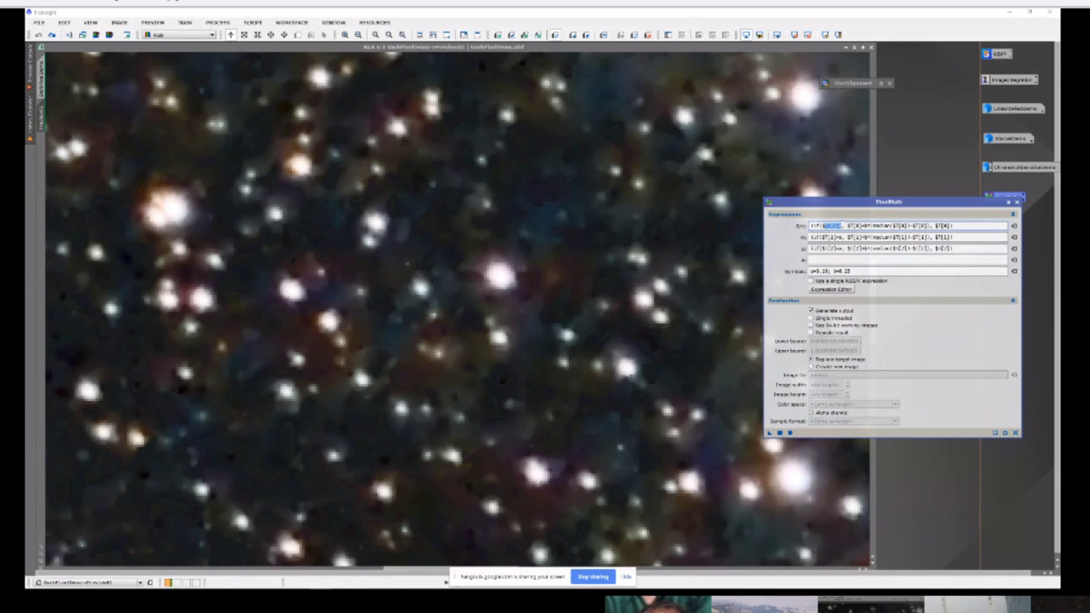
pyautogui.moveTo(847, 226); pyautogui.dragTo(954, 225)
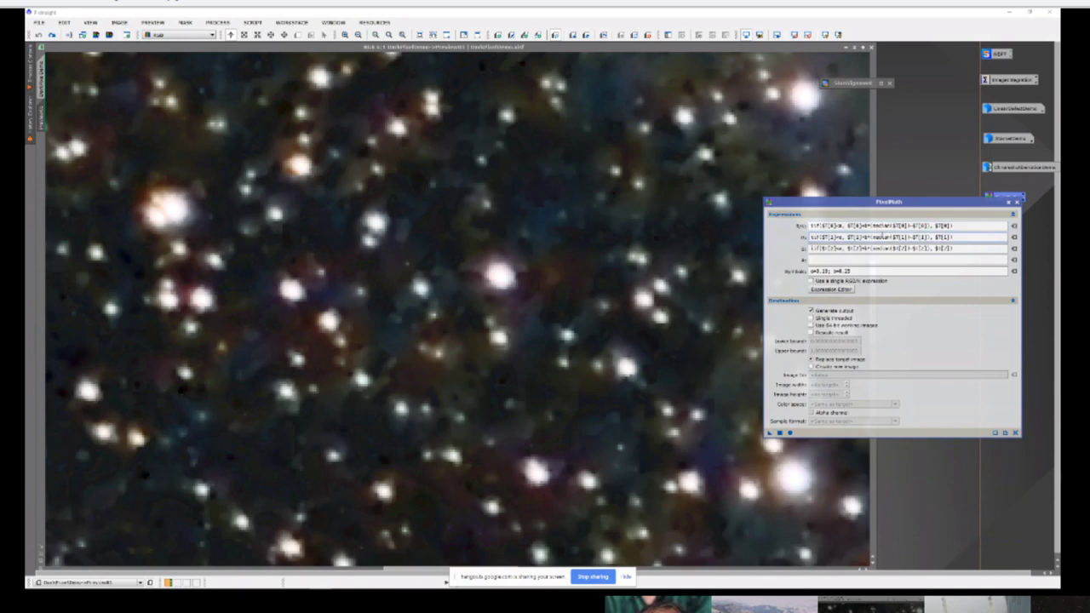
pyautogui.click(884, 237)
pyautogui.moveTo(848, 247); pyautogui.dragTo(927, 247)
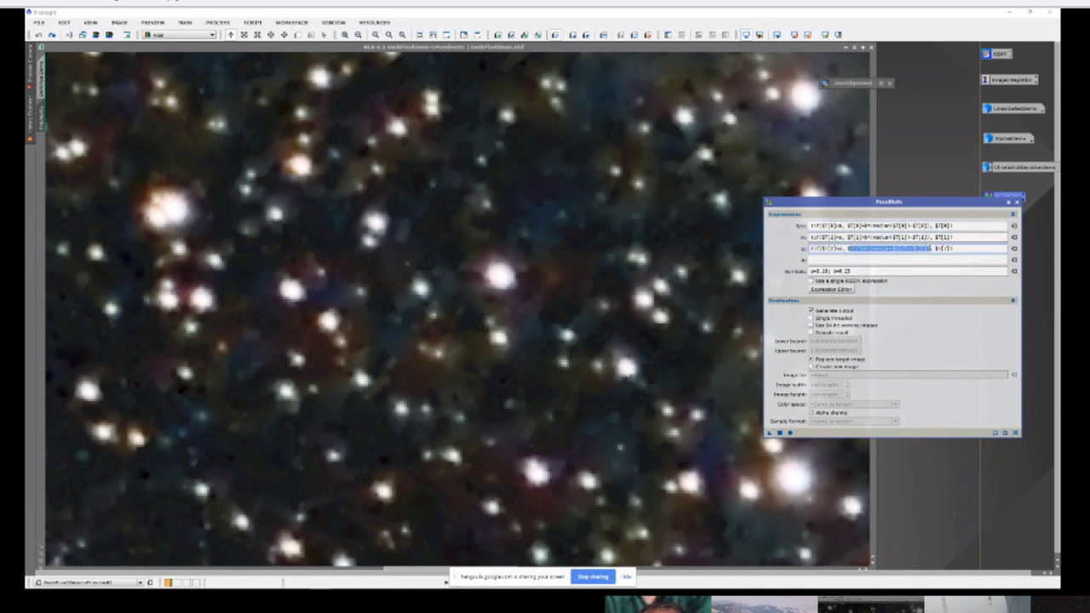
pyautogui.click(825, 225)
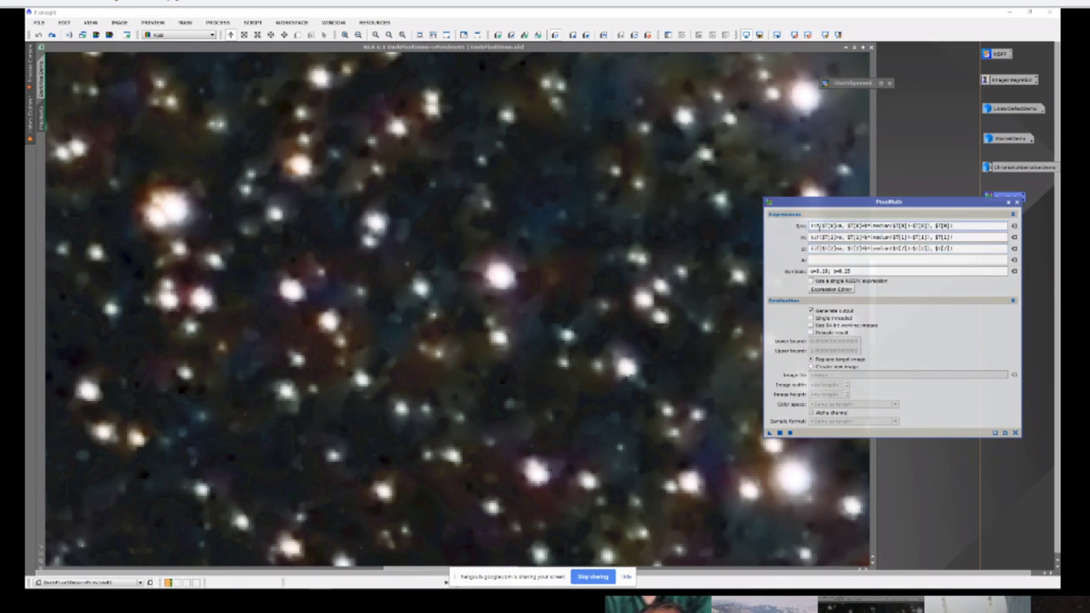
pyautogui.moveTo(811, 226); pyautogui.dragTo(843, 226)
pyautogui.moveTo(815, 270); pyautogui.dragTo(826, 271)
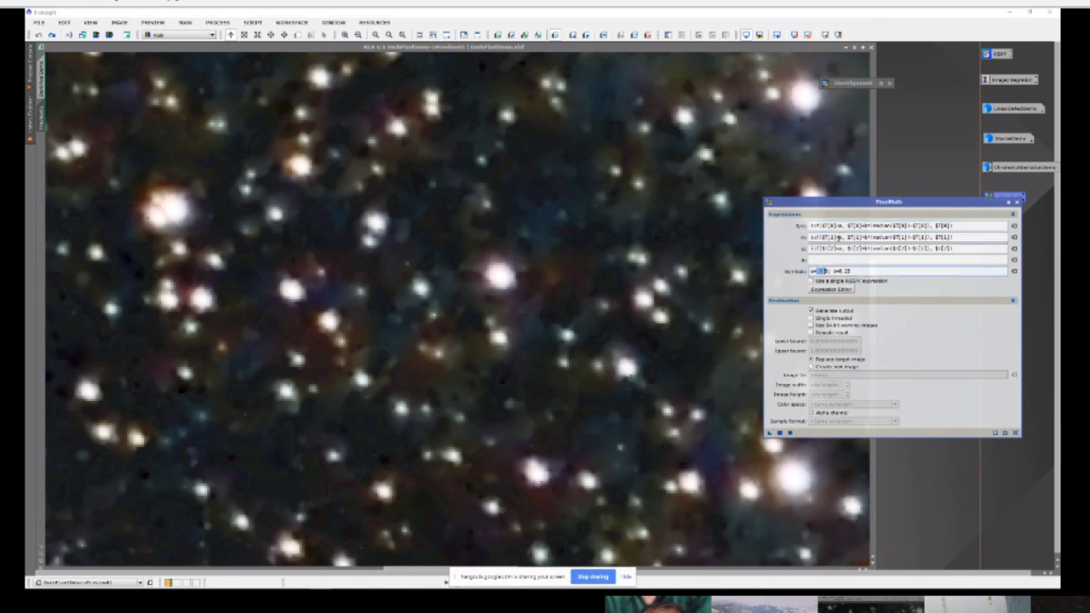
pyautogui.moveTo(848, 225); pyautogui.dragTo(951, 226)
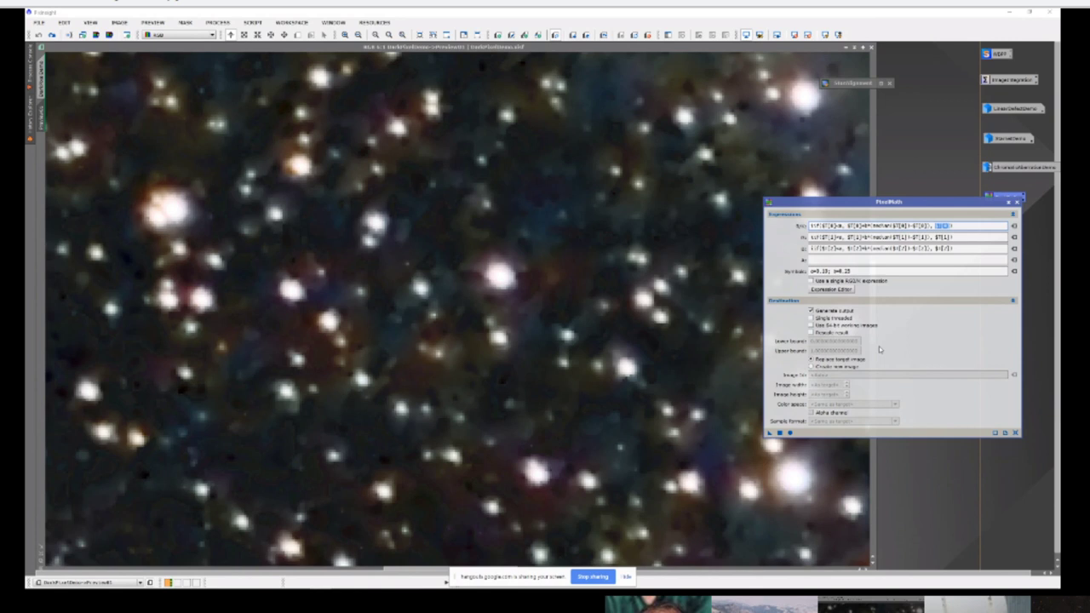
pyautogui.click(878, 226)
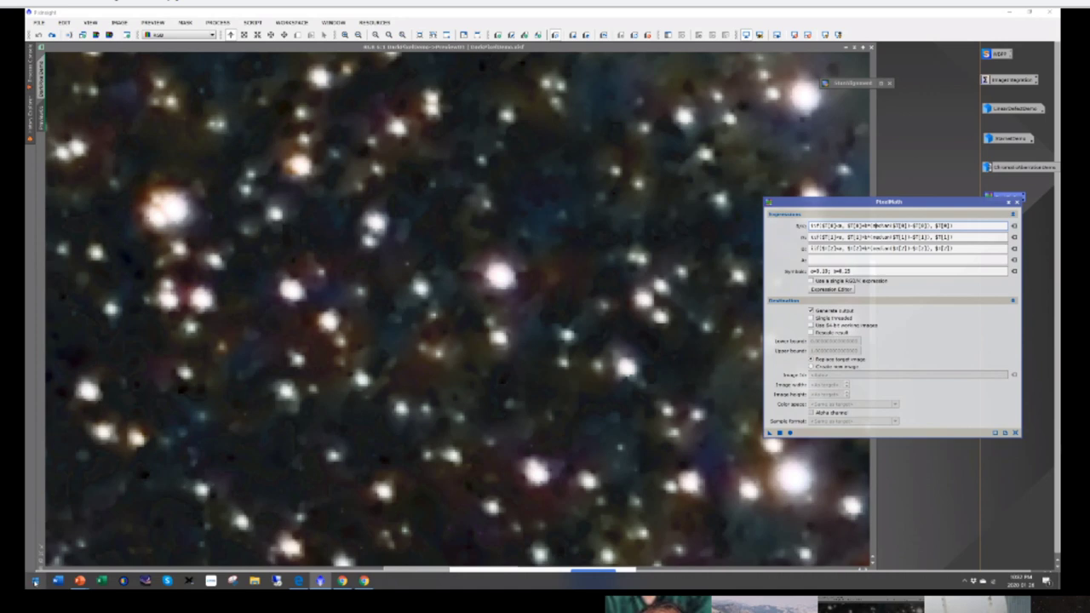
# Step: Launch Windows Magnifier by typing 'mag' in the Start menu and raise the zoom to 150%
pyautogui.click(35, 580)
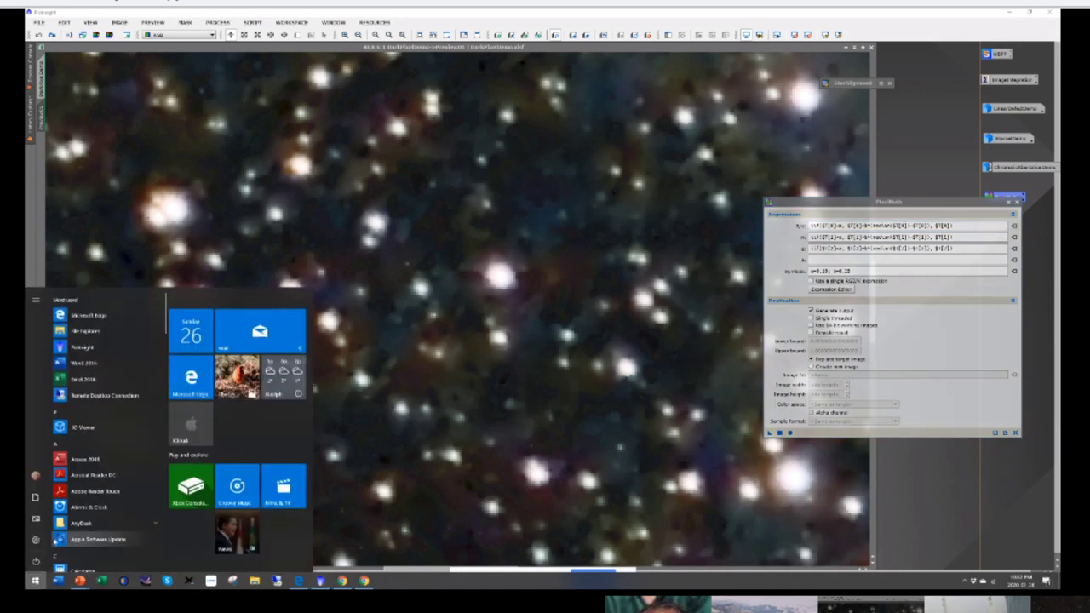
pyautogui.write('mag')
pyautogui.press('Return')
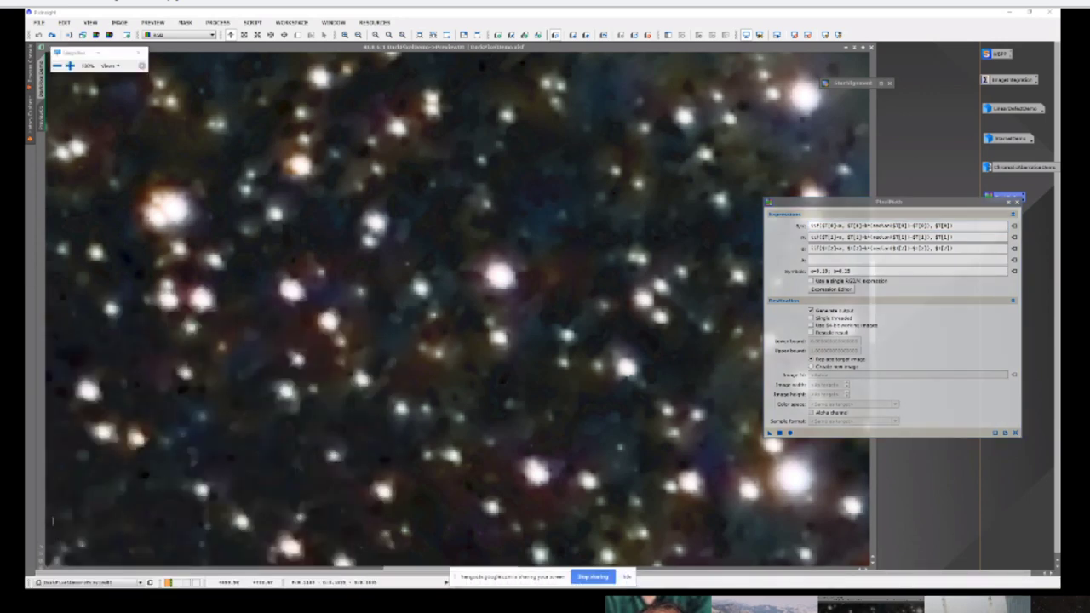
pyautogui.click(70, 64)
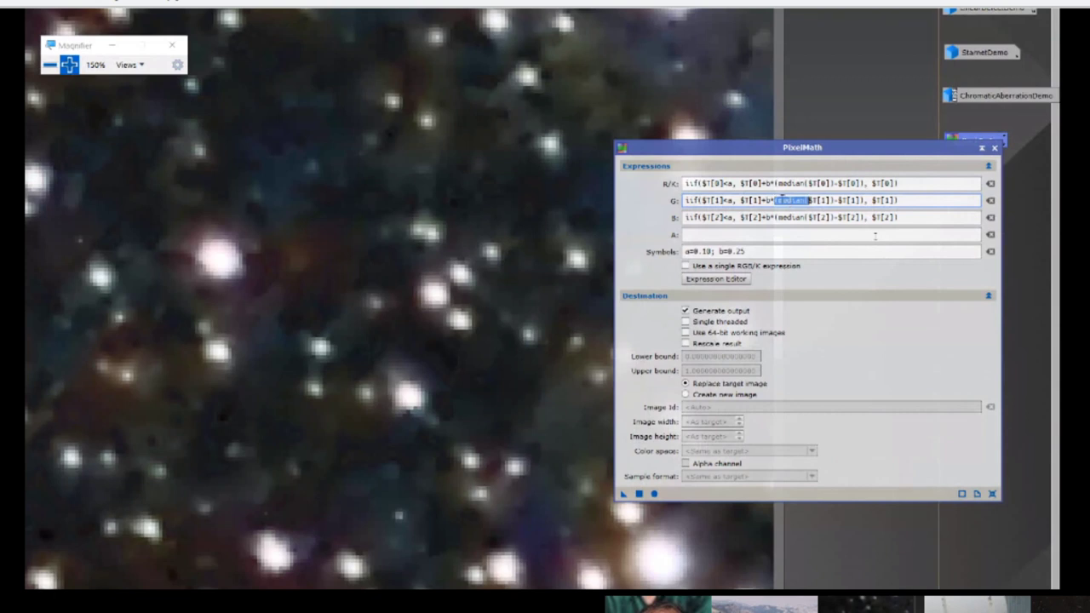
pyautogui.press('Left')
pyautogui.press('Left')
pyautogui.press('Left')
pyautogui.press('Left')
pyautogui.press('Left')
pyautogui.press('Left')
pyautogui.press('Left')
pyautogui.press('Left')
pyautogui.press('Left')
pyautogui.press('Left')
pyautogui.press('Left')
pyautogui.press('Right')
pyautogui.hotkey('shift', 'Right')
pyautogui.hotkey('shift', 'Right')
pyautogui.hotkey('shift', 'Right')
pyautogui.hotkey('shift', 'Right')
pyautogui.hotkey('shift', 'Right')
pyautogui.hotkey('shift', 'Right')
pyautogui.hotkey('shift', 'Right')
pyautogui.hotkey('shift', 'Right')
pyautogui.hotkey('shift', 'Right')
pyautogui.hotkey('shift', 'Right')
pyautogui.hotkey('shift', 'Right')
pyautogui.hotkey('shift', 'Right')
pyautogui.hotkey('shift', 'Right')
pyautogui.hotkey('shift', 'Right')
pyautogui.hotkey('shift', 'Right')
pyautogui.hotkey('shift', 'Right')
pyautogui.hotkey('shift', 'Right')
pyautogui.hotkey('shift', 'Right')
pyautogui.hotkey('shift', 'Right')
pyautogui.hotkey('shift', 'Right')
pyautogui.hotkey('shift', 'Right')
pyautogui.hotkey('shift', 'Right')
pyautogui.hotkey('shift', 'Right')
pyautogui.hotkey('shift', 'Right')
pyautogui.hotkey('shift', 'Right')
pyautogui.hotkey('shift', 'Right')
pyautogui.hotkey('shift', 'Right')
pyautogui.hotkey('shift', 'Right')
pyautogui.hotkey('shift', 'Right')
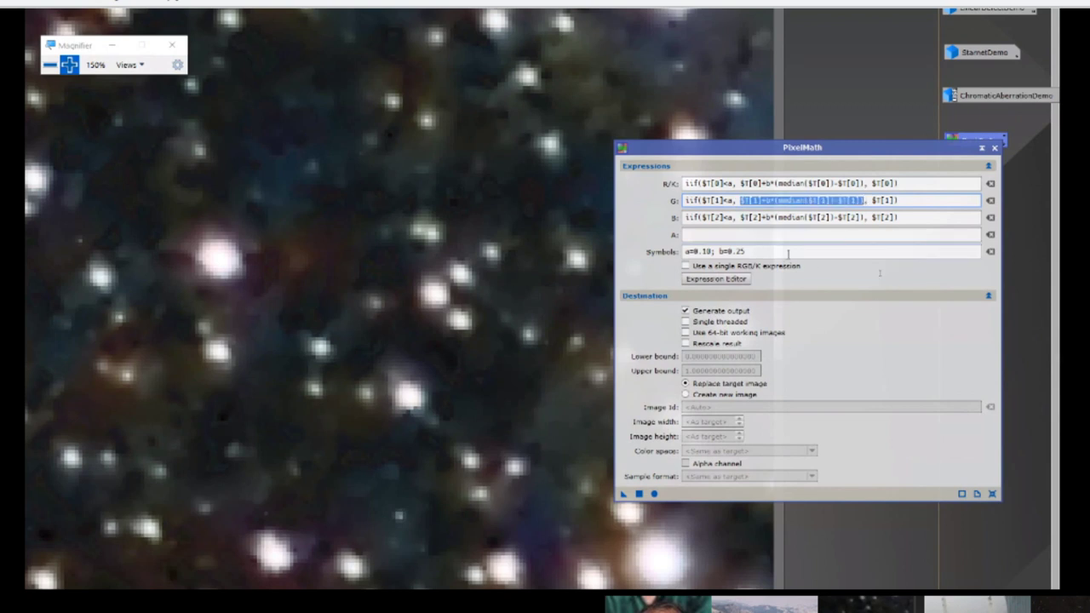
pyautogui.press('Right')
pyautogui.press('Left')
pyautogui.press('Left')
pyautogui.press('Left')
pyautogui.press('Left')
pyautogui.press('Left')
pyautogui.press('Left')
pyautogui.press('Left')
pyautogui.press('Left')
pyautogui.press('Left')
pyautogui.press('Left')
pyautogui.press('Left')
pyautogui.press('Left')
pyautogui.press('Left')
pyautogui.press('Left')
pyautogui.press('Left')
pyautogui.press('Left')
pyautogui.press('Left')
pyautogui.press('Left')
pyautogui.press('Left')
pyautogui.press('Left')
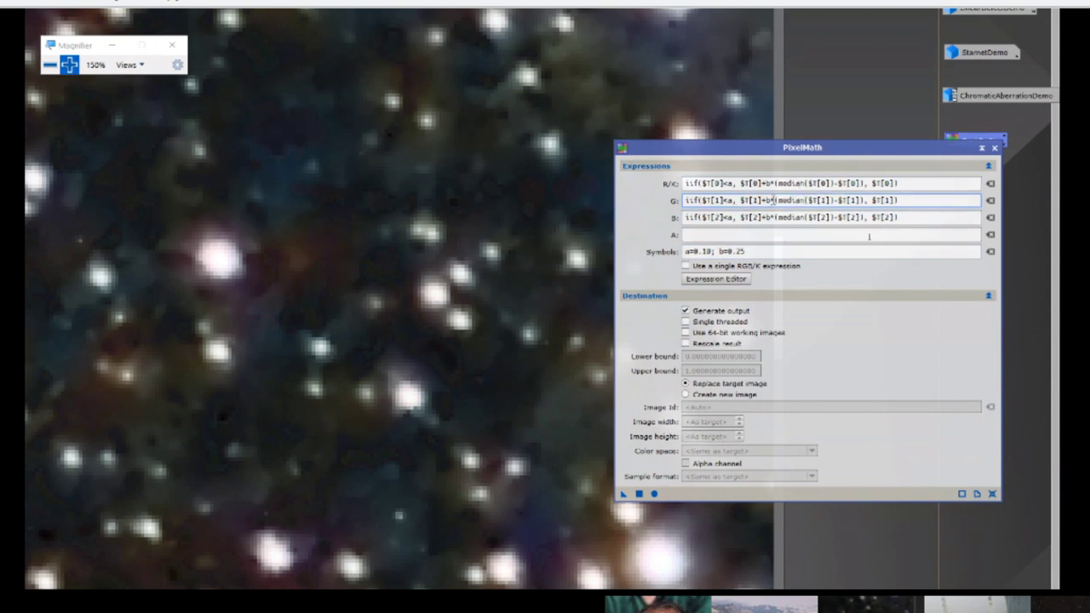
pyautogui.hotkey('shift', 'Right')
pyautogui.hotkey('shift', 'Right')
pyautogui.hotkey('shift', 'Right')
pyautogui.hotkey('shift', 'Right')
pyautogui.hotkey('shift', 'Right')
pyautogui.hotkey('shift', 'Right')
pyautogui.hotkey('shift', 'Right')
pyautogui.hotkey('shift', 'Right')
pyautogui.hotkey('shift', 'Right')
pyautogui.hotkey('shift', 'Right')
pyautogui.hotkey('shift', 'Right')
pyautogui.hotkey('shift', 'Right')
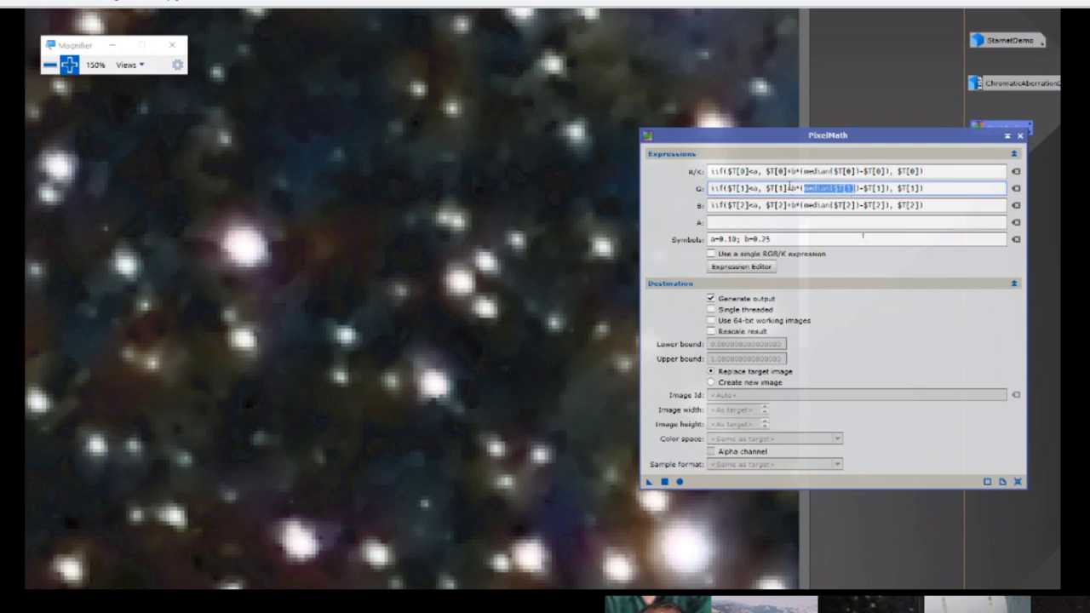
pyautogui.press('Left')
pyautogui.click(866, 238)
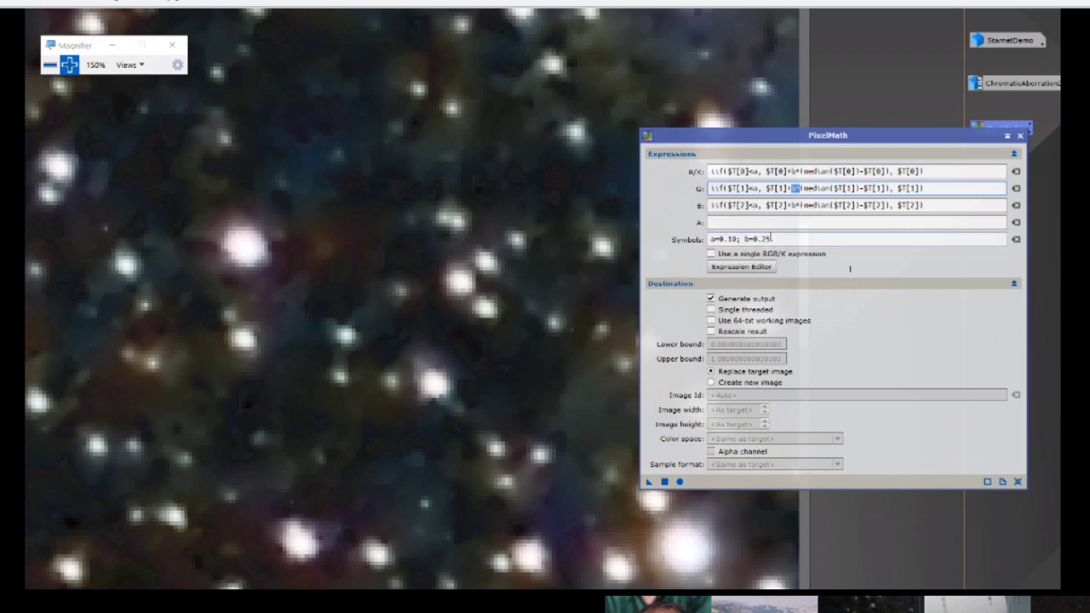
pyautogui.moveTo(770, 239); pyautogui.dragTo(749, 239)
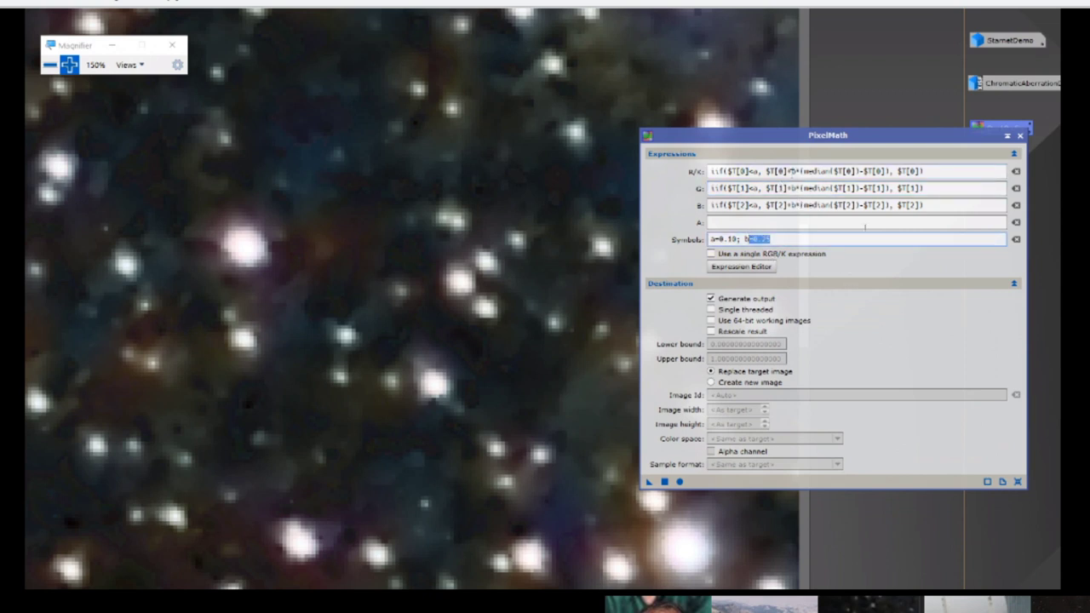
pyautogui.hotkey('shift', 'Tab')
pyautogui.hotkey('shift', 'Tab')
pyautogui.hotkey('shift', 'Tab')
pyautogui.hotkey('shift', 'Left')
pyautogui.hotkey('shift', 'Left')
pyautogui.press('Left')
pyautogui.hotkey('shift', 'Left')
pyautogui.hotkey('shift', 'Left')
pyautogui.hotkey('shift', 'Left')
pyautogui.hotkey('shift', 'Left')
pyautogui.hotkey('shift', 'Left')
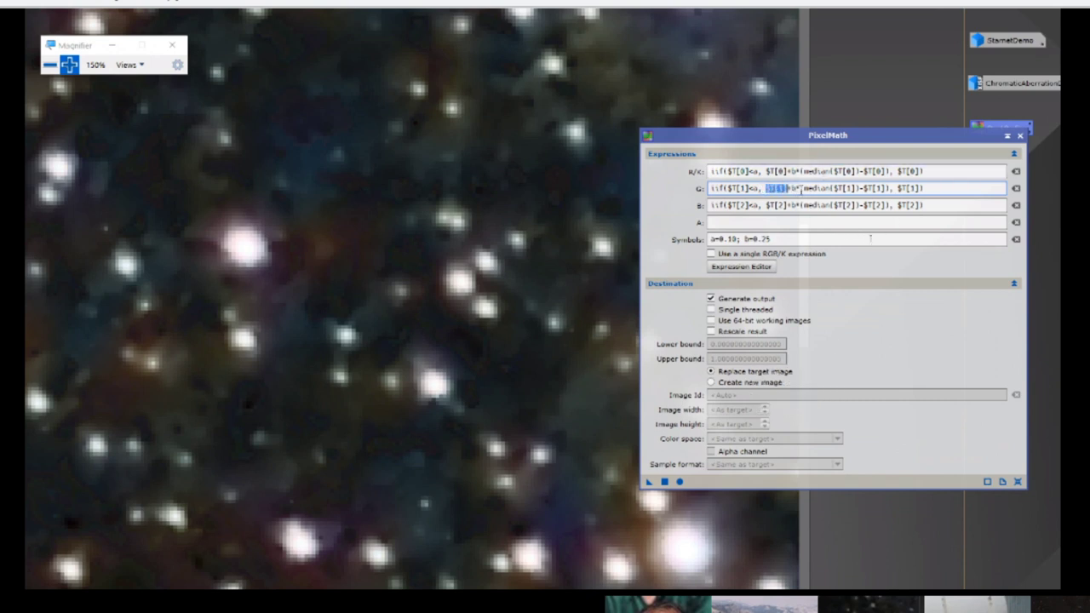
pyautogui.press('Right')
pyautogui.press('Right')
pyautogui.press('Right')
pyautogui.press('Right')
pyautogui.press('Right')
pyautogui.hotkey('shift', 'Right')
pyautogui.hotkey('shift', 'Right')
pyautogui.hotkey('shift', 'Right')
pyautogui.hotkey('shift', 'Right')
pyautogui.hotkey('shift', 'Right')
pyautogui.hotkey('shift', 'Right')
pyautogui.hotkey('shift', 'Right')
pyautogui.hotkey('shift', 'Right')
pyautogui.hotkey('shift', 'Right')
pyautogui.hotkey('shift', 'Right')
pyautogui.hotkey('shift', 'Right')
pyautogui.hotkey('shift', 'Right')
pyautogui.hotkey('shift', 'Right')
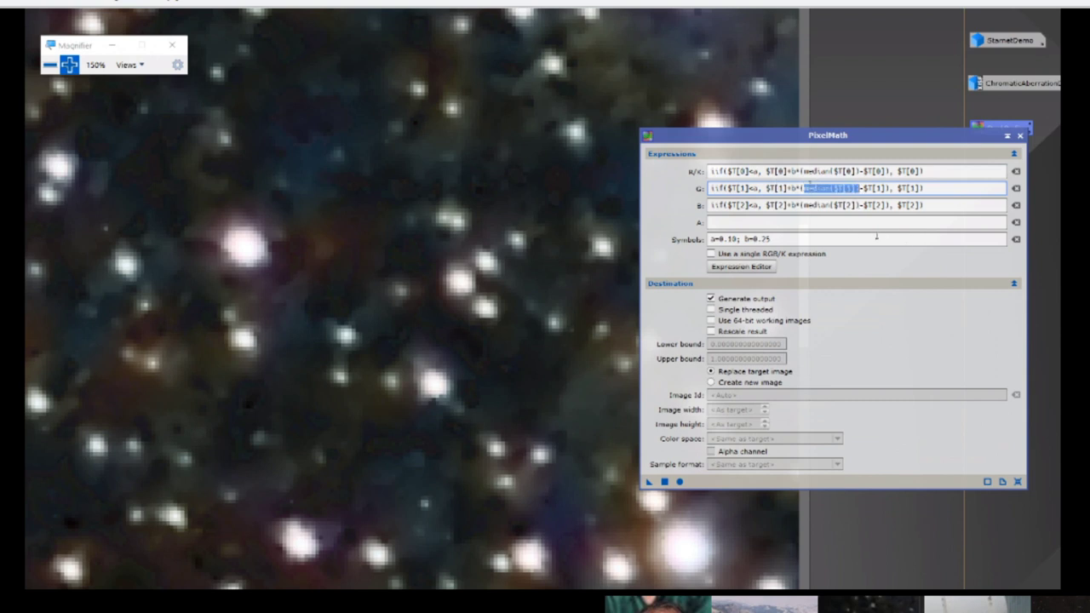
pyautogui.press('Left')
pyautogui.press('Right')
pyautogui.hotkey('shift', 'Right')
pyautogui.hotkey('shift', 'Right')
pyautogui.hotkey('shift', 'Right')
pyautogui.hotkey('shift', 'Right')
pyautogui.hotkey('shift', 'Right')
pyautogui.hotkey('shift', 'Right')
pyautogui.hotkey('shift', 'Right')
pyautogui.hotkey('shift', 'Right')
pyautogui.hotkey('shift', 'Right')
pyautogui.hotkey('shift', 'Right')
pyautogui.hotkey('shift', 'Right')
pyautogui.hotkey('shift', 'Right')
pyautogui.hotkey('shift', 'Right')
pyautogui.hotkey('shift', 'Right')
pyautogui.hotkey('shift', 'Right')
pyautogui.hotkey('shift', 'Right')
pyautogui.hotkey('shift', 'Right')
pyautogui.hotkey('shift', 'Right')
pyautogui.hotkey('shift', 'Right')
pyautogui.press('Left')
pyautogui.press('Left')
pyautogui.press('Left')
pyautogui.press('Left')
pyautogui.hotkey('shift', 'Right')
pyautogui.hotkey('shift', 'Right')
pyautogui.hotkey('shift', 'Right')
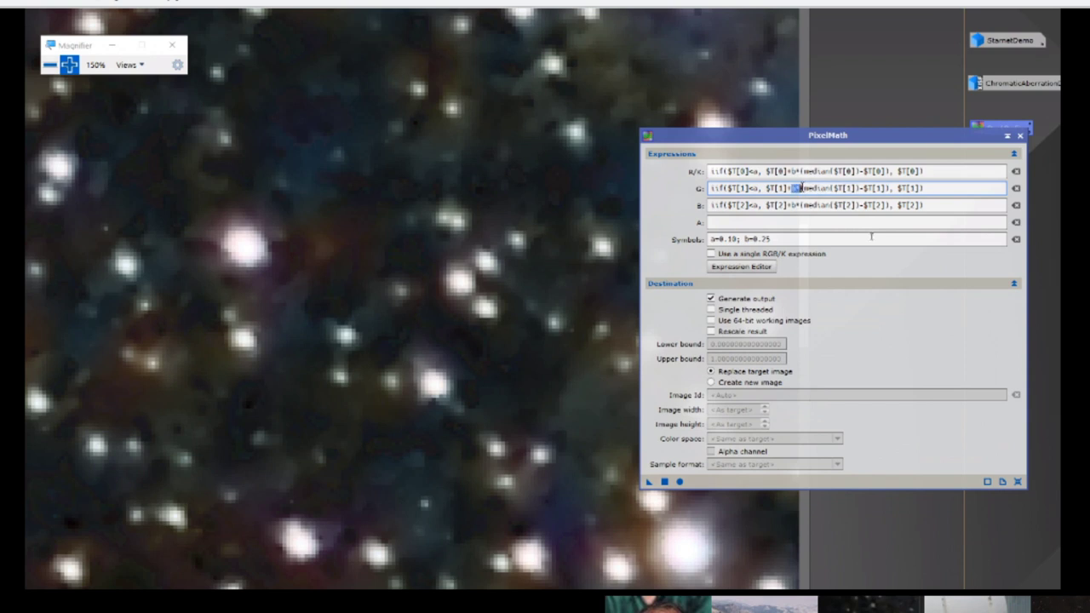
pyautogui.press('Left')
pyautogui.press('Left')
pyautogui.press('Left')
pyautogui.press('Left')
pyautogui.press('Left')
pyautogui.press('Left')
pyautogui.press('Left')
pyautogui.press('Left')
pyautogui.hotkey('shift', 'Right')
pyautogui.hotkey('shift', 'Right')
pyautogui.hotkey('shift', 'Right')
pyautogui.hotkey('shift', 'Right')
pyautogui.hotkey('shift', 'Right')
# Step: Apply the PixelMath correction to the star image, then set b=1 and reapply it
pyautogui.moveTo(646, 477); pyautogui.dragTo(254, 217)
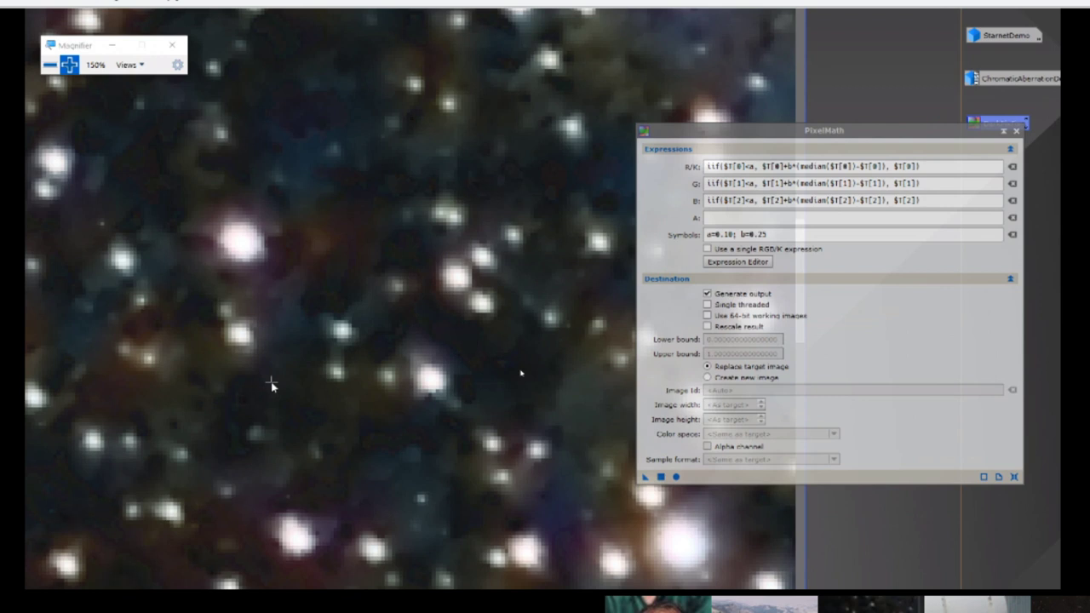
pyautogui.click(770, 234)
pyautogui.moveTo(770, 234); pyautogui.dragTo(753, 234)
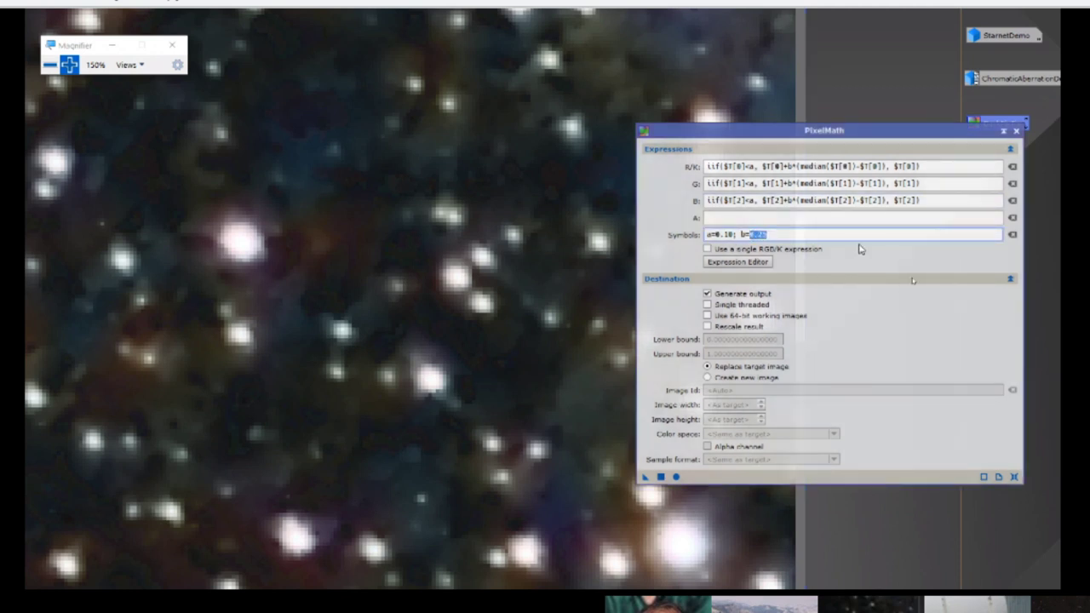
pyautogui.write('1')
pyautogui.moveTo(645, 477); pyautogui.dragTo(253, 292)
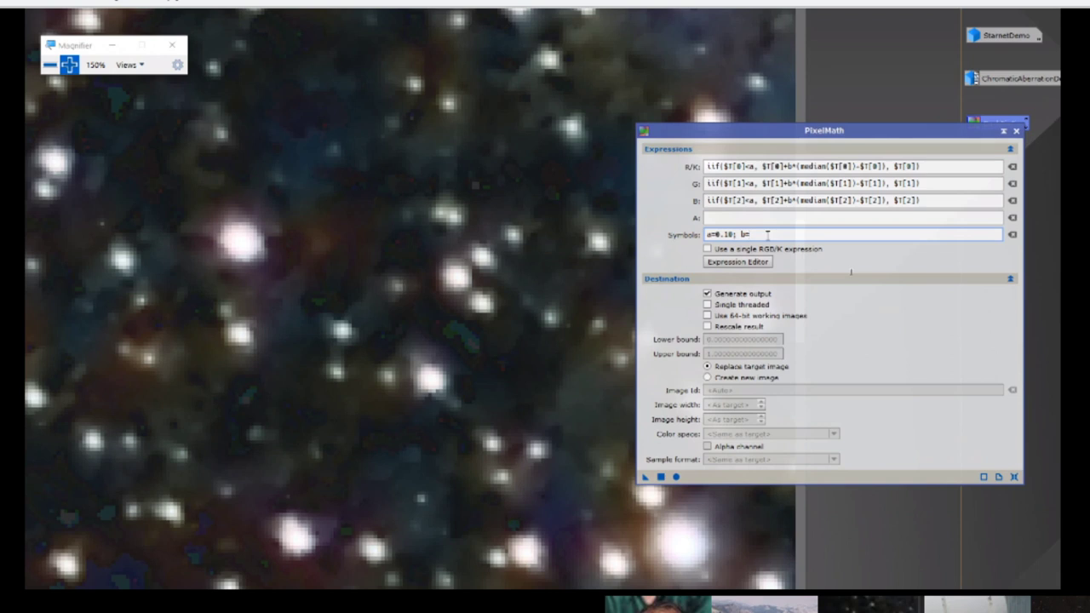
# Step: Try b=.5 and then b=.25, reapplying PixelMath to the star image after each
pyautogui.write('.5')
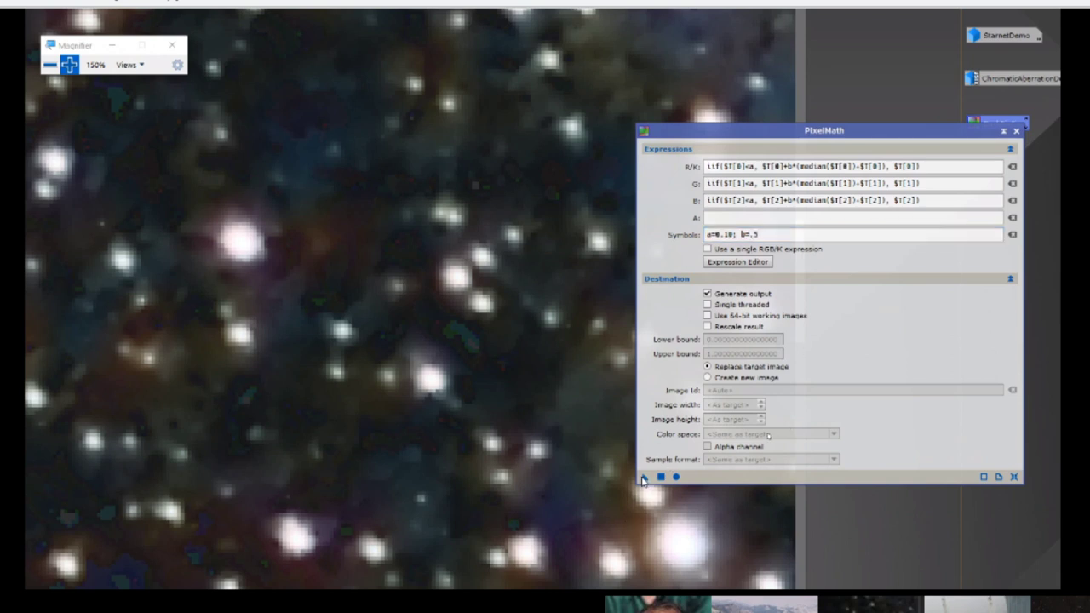
pyautogui.moveTo(645, 477); pyautogui.dragTo(285, 246)
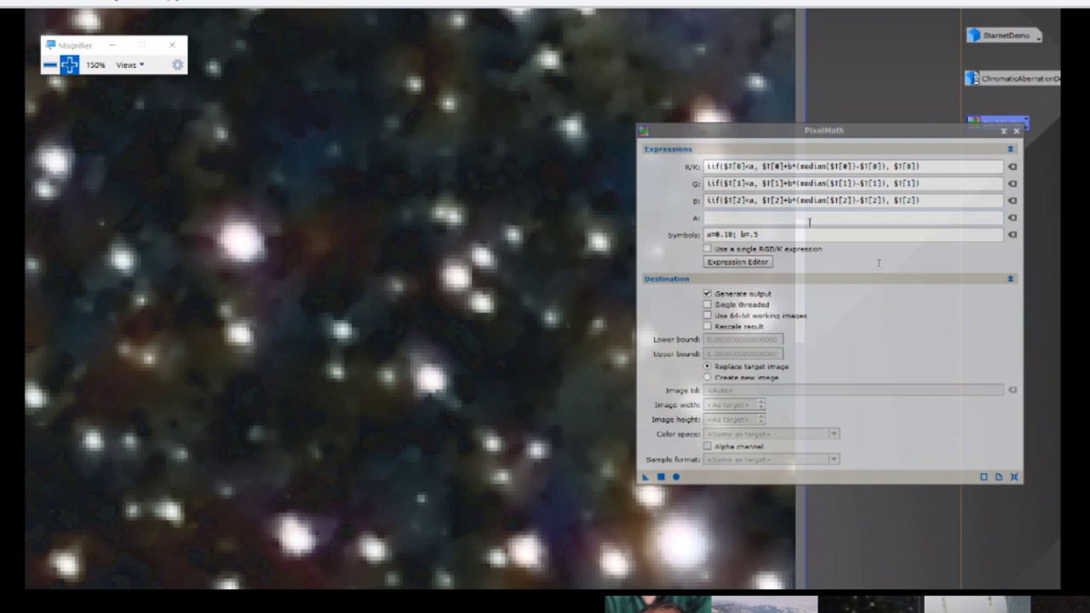
pyautogui.click(752, 234)
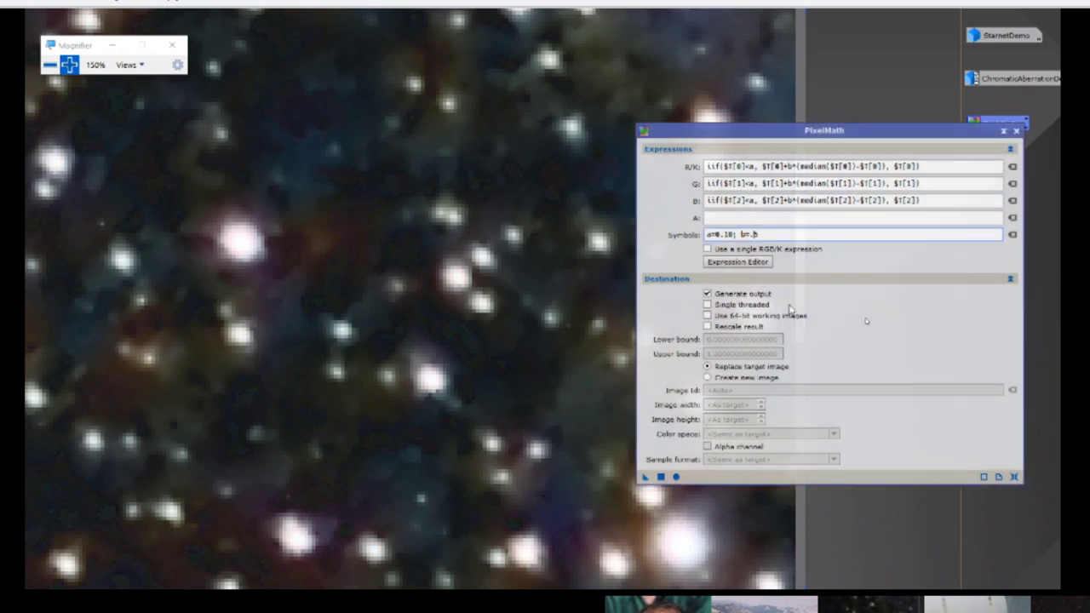
pyautogui.write('2')
pyautogui.moveTo(644, 476); pyautogui.dragTo(464, 366)
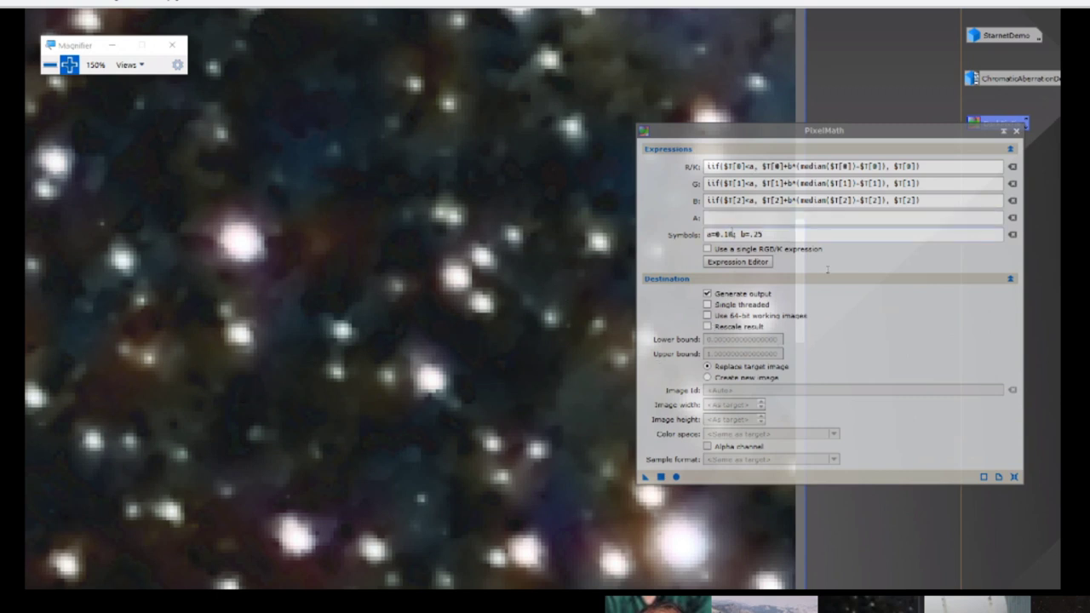
# Step: Change the PixelMath symbols to a=0.09 and b=.35 and apply them to the star image
pyautogui.click(827, 269)
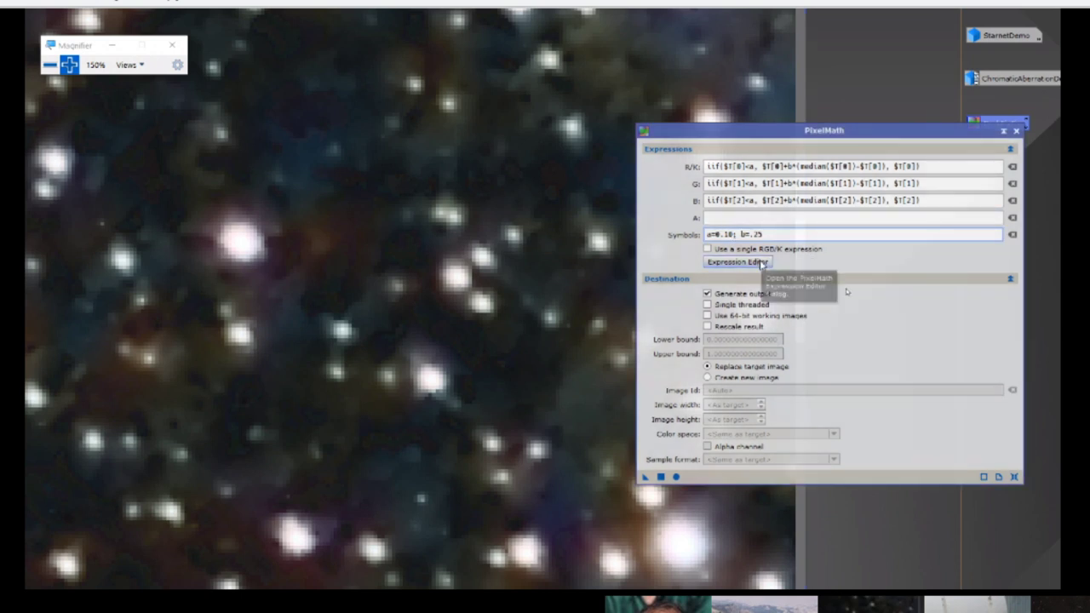
pyautogui.press('BackSpace')
pyautogui.press('BackSpace')
pyautogui.write('09')
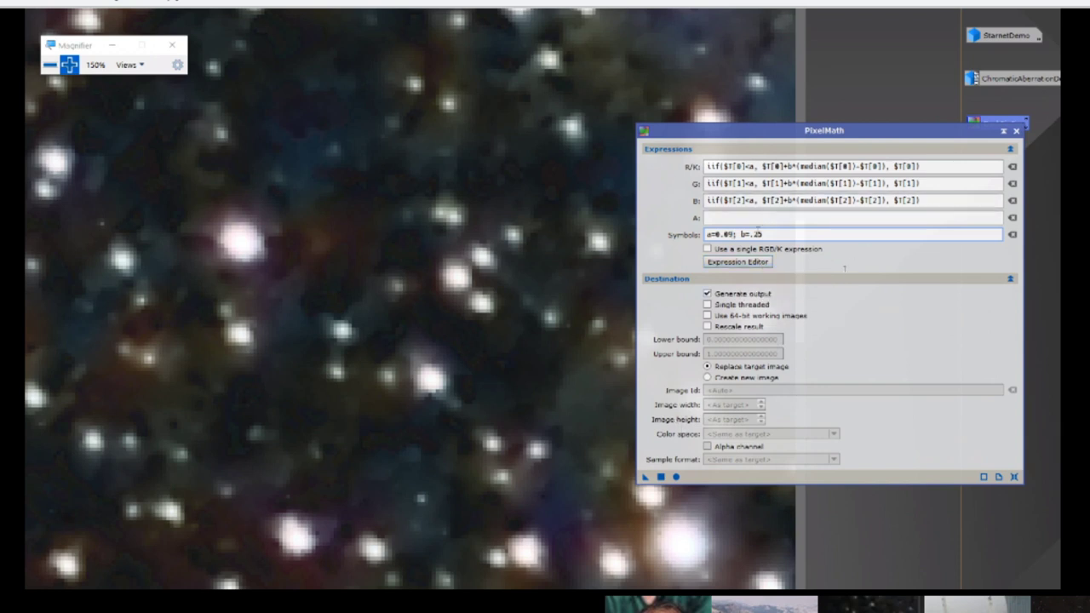
pyautogui.press('End')
pyautogui.press('BackSpace')
pyautogui.press('BackSpace')
pyautogui.write('35')
pyautogui.moveTo(641, 479); pyautogui.dragTo(360, 216)
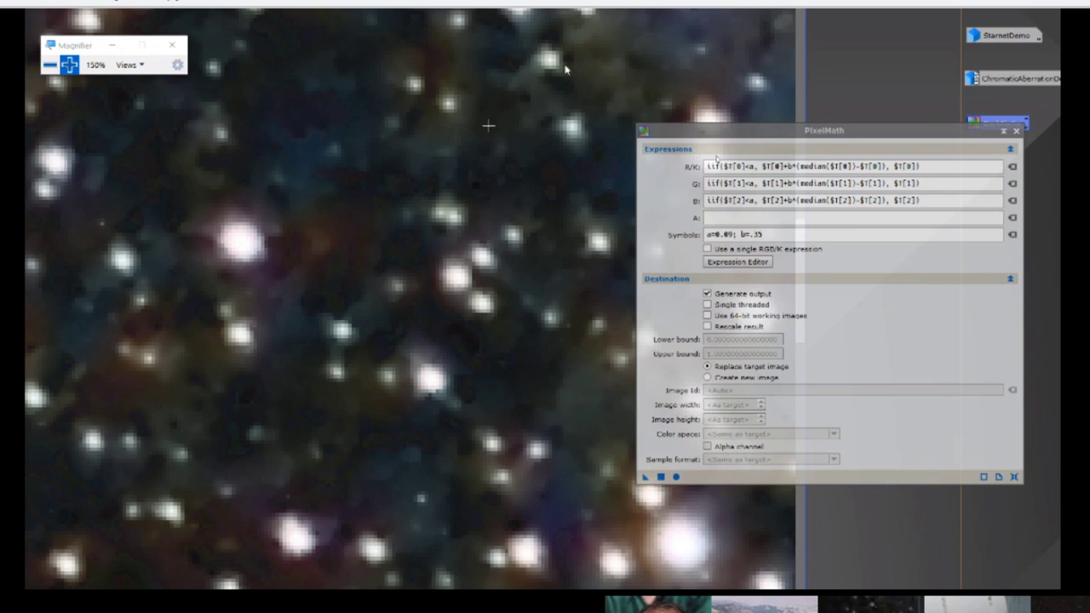
pyautogui.click(785, 167)
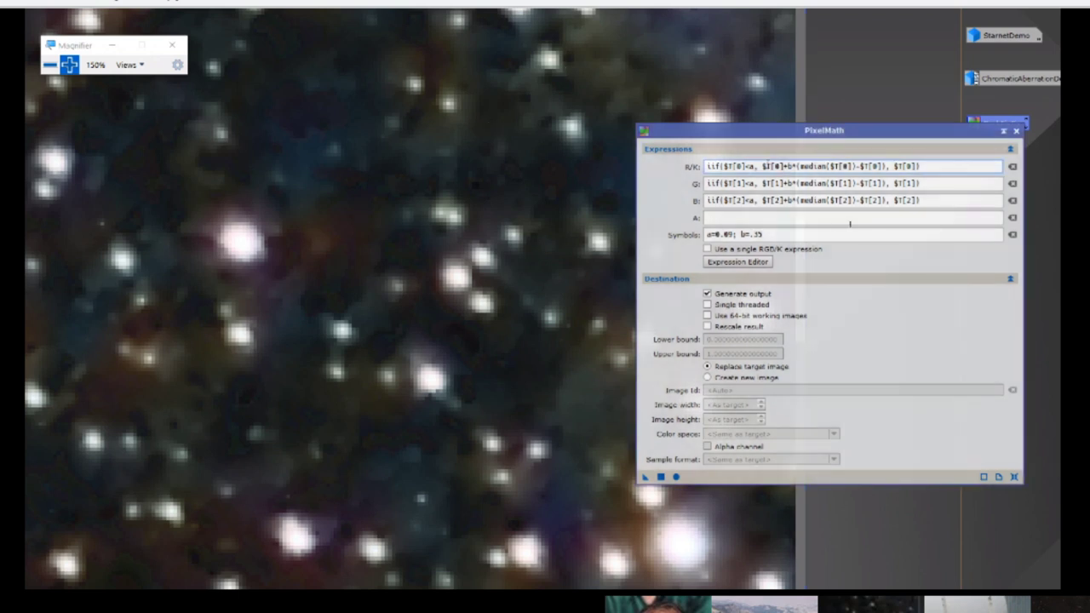
pyautogui.press('Right')
pyautogui.press('Right')
pyautogui.press('Right')
pyautogui.press('Right')
pyautogui.press('Right')
pyautogui.press('Right')
pyautogui.press('Right')
pyautogui.press('Right')
pyautogui.press('Right')
pyautogui.click(726, 235)
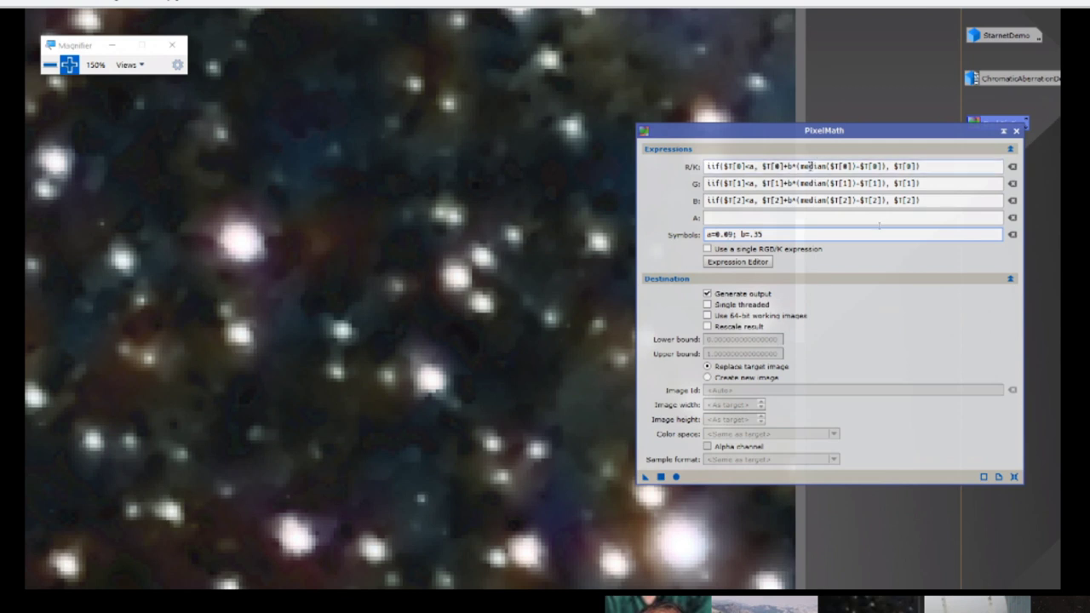
pyautogui.moveTo(802, 166); pyautogui.dragTo(881, 161)
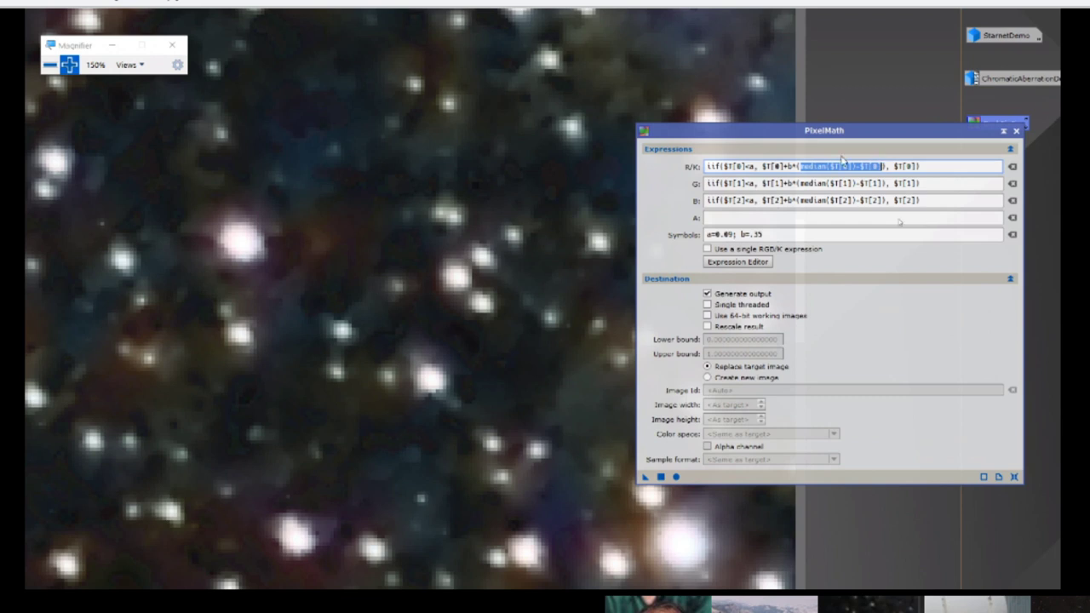
pyautogui.click(790, 165)
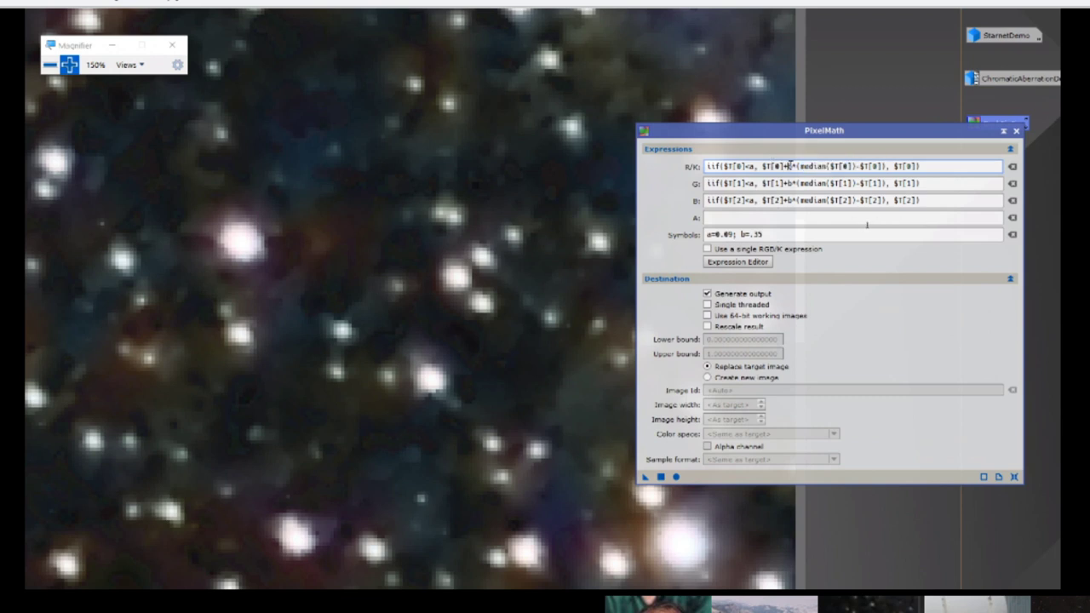
pyautogui.moveTo(761, 166); pyautogui.dragTo(781, 165)
pyautogui.moveTo(894, 165); pyautogui.dragTo(918, 166)
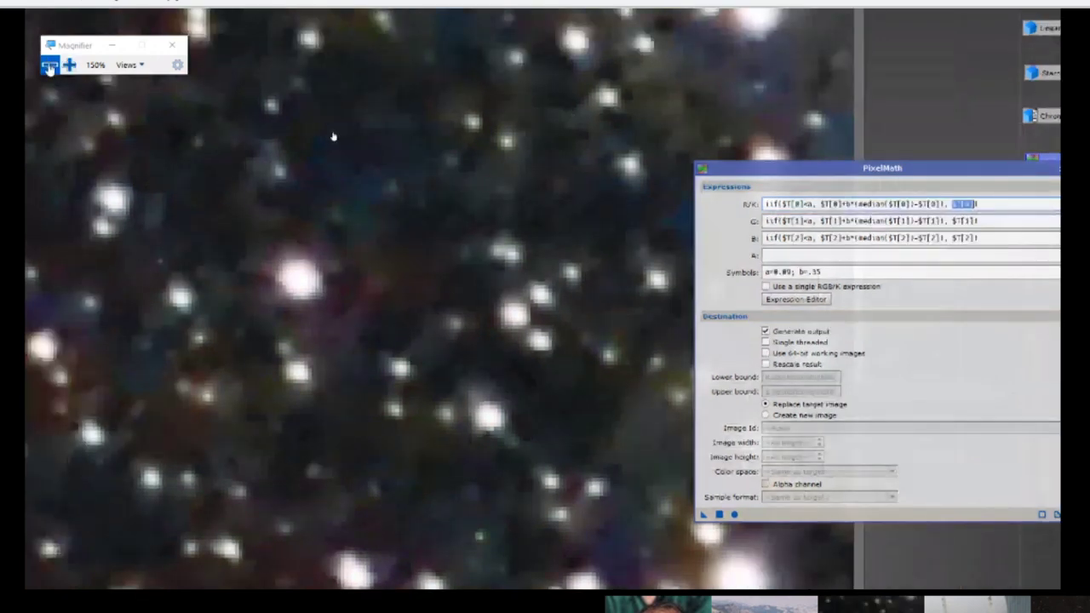
# Step: Lower the magnification, return to the Questions? slide show, and move the Magnifier toolbar aside
pyautogui.click(49, 69)
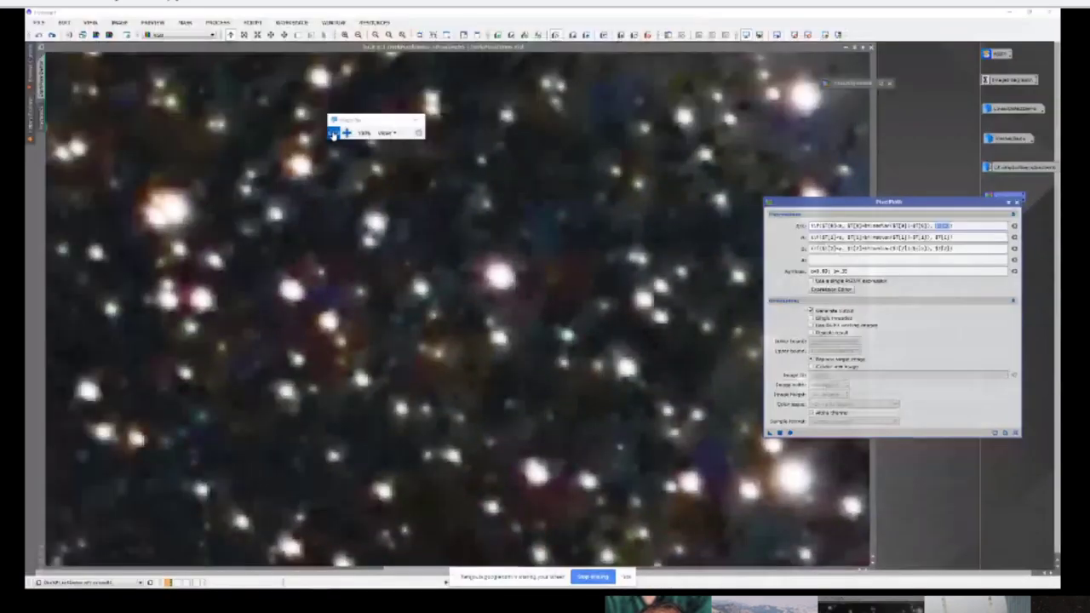
pyautogui.hotkey('alt', 'Tab')
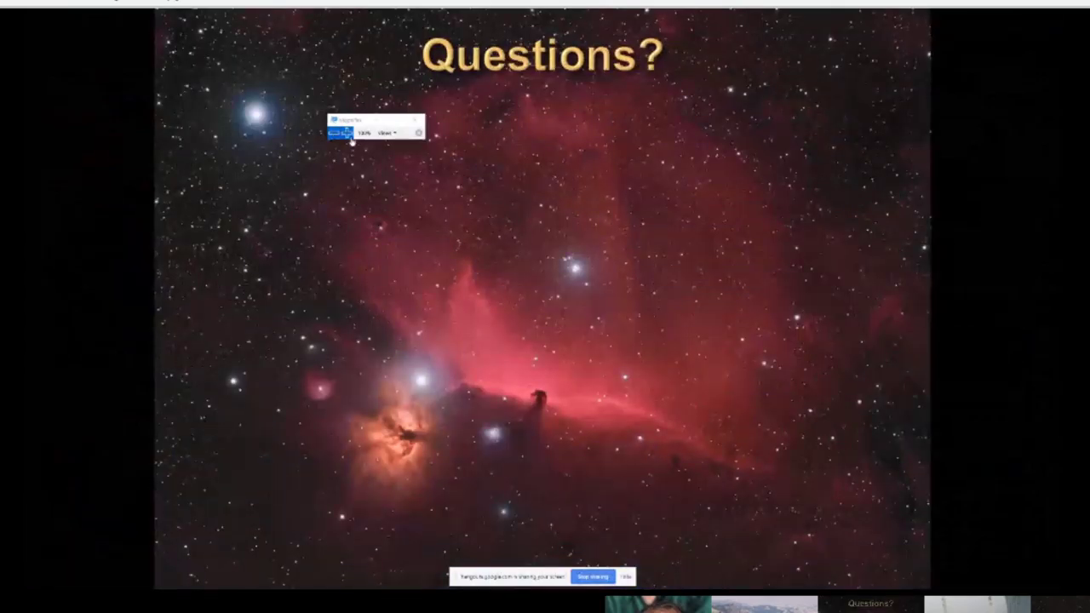
pyautogui.moveTo(355, 120); pyautogui.dragTo(62, 465)
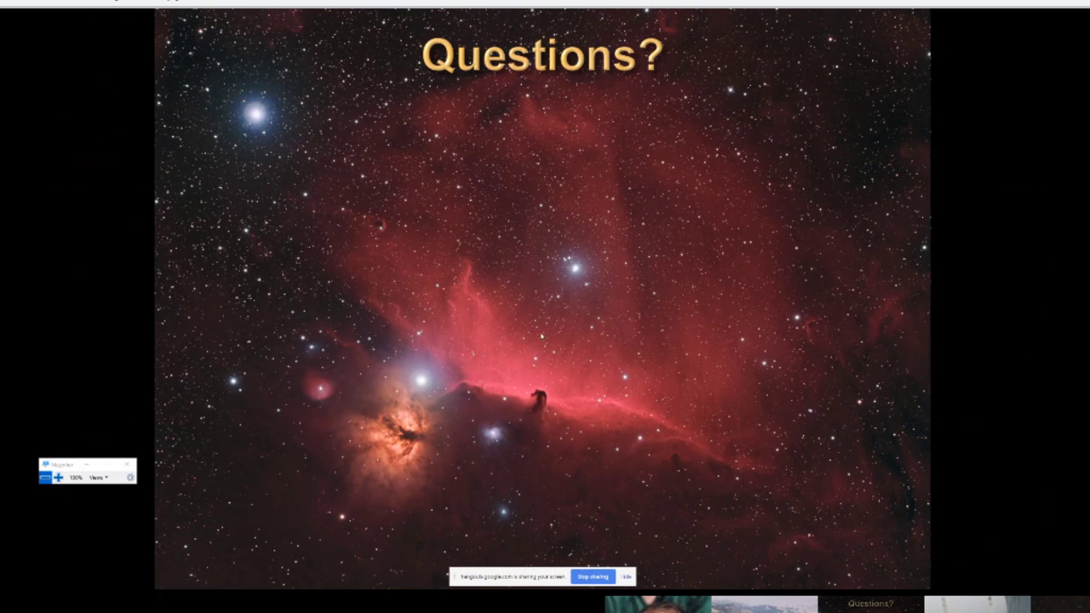
# Step: Return to PixInsight and reset the star image's screen stretch so it displays darker
pyautogui.hotkey('alt', 'Tab')
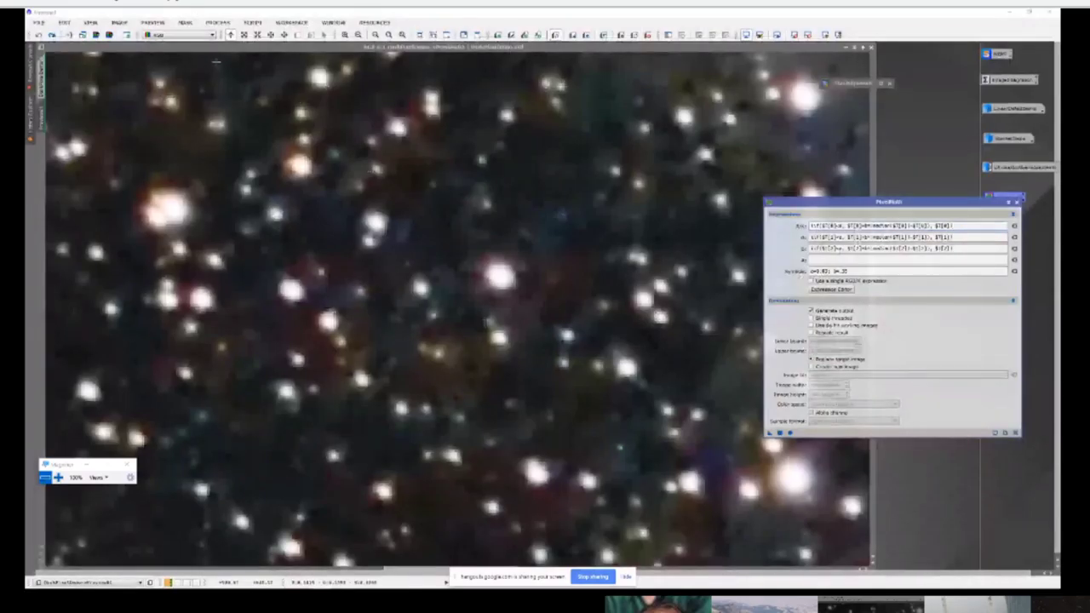
pyautogui.click(323, 223)
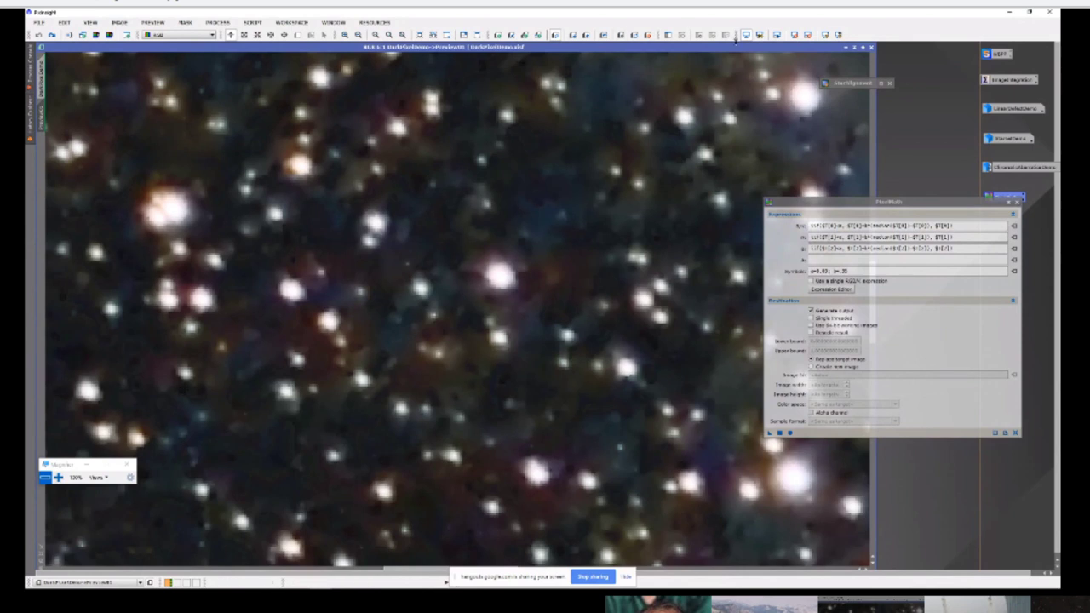
pyautogui.click(745, 35)
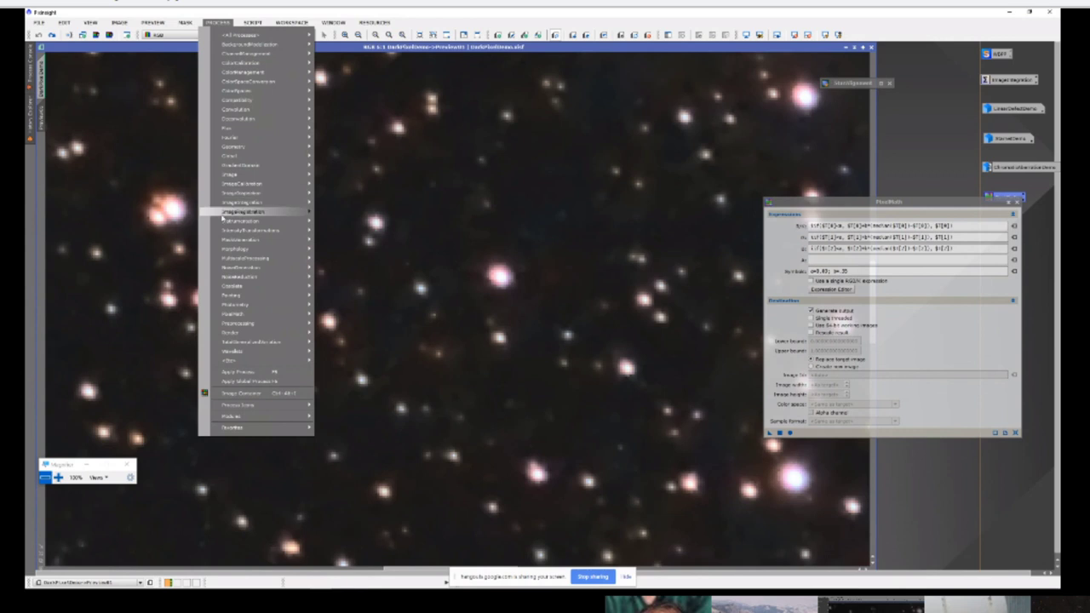
# Step: Dismiss the workspace menu and open the Process menu to the ImageIntegration submenu
pyautogui.moveTo(226, 231)
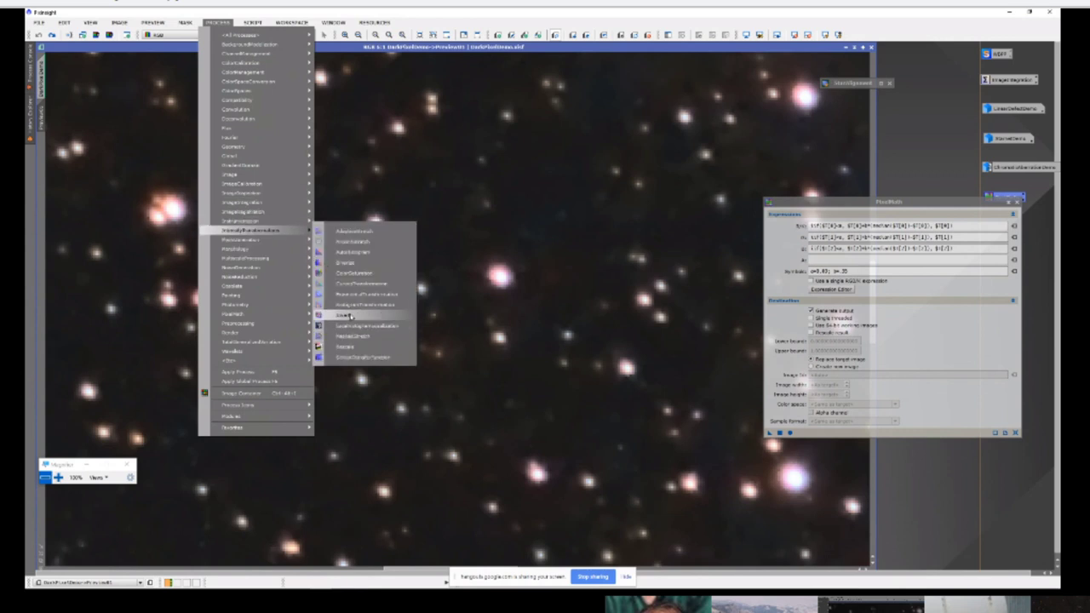
pyautogui.click(304, 11)
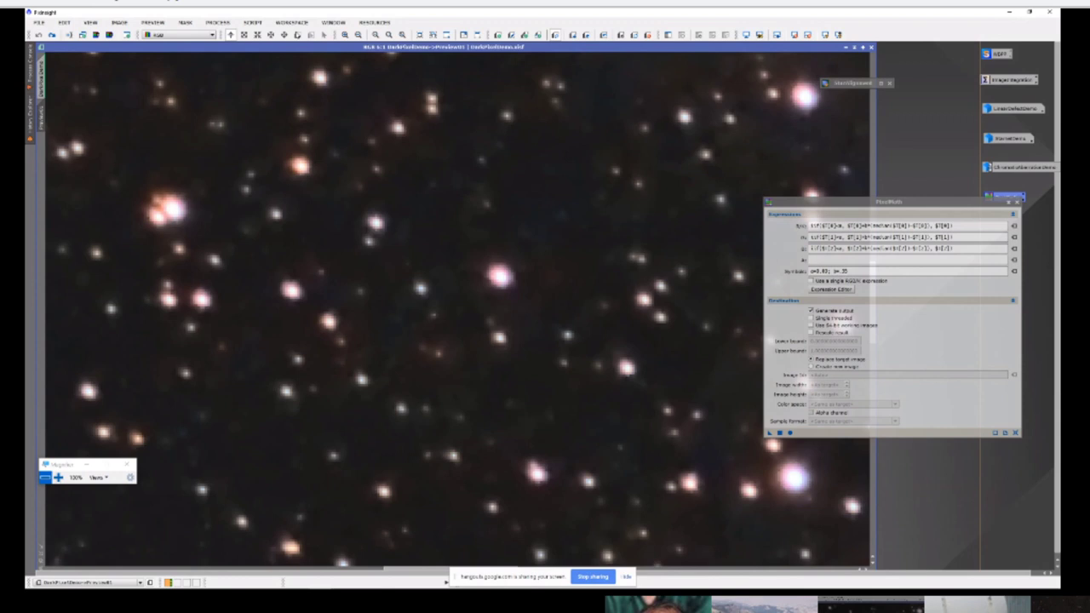
pyautogui.click(217, 22)
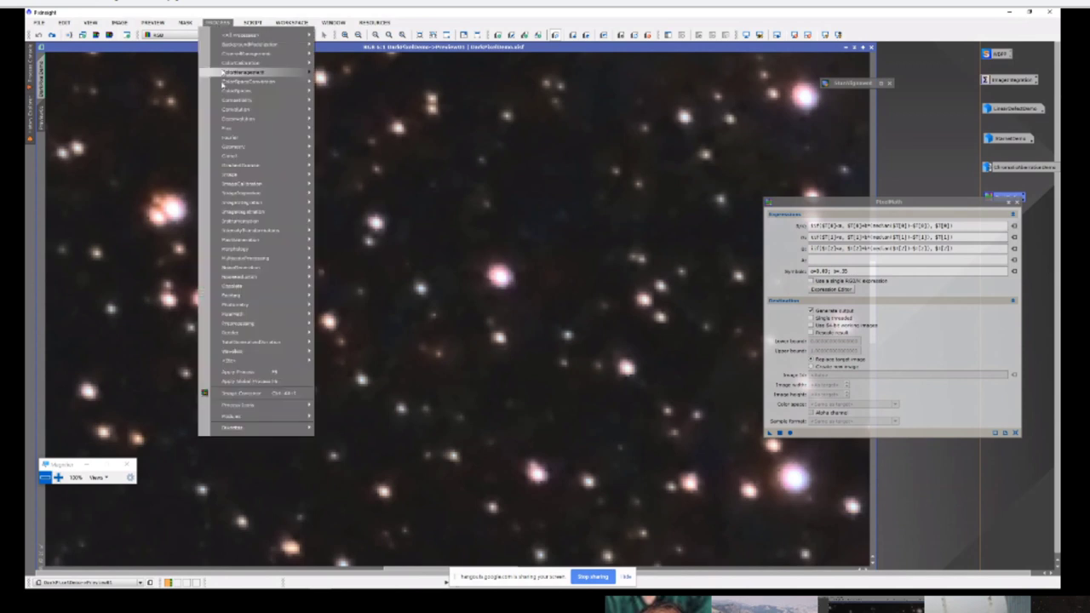
pyautogui.moveTo(286, 215)
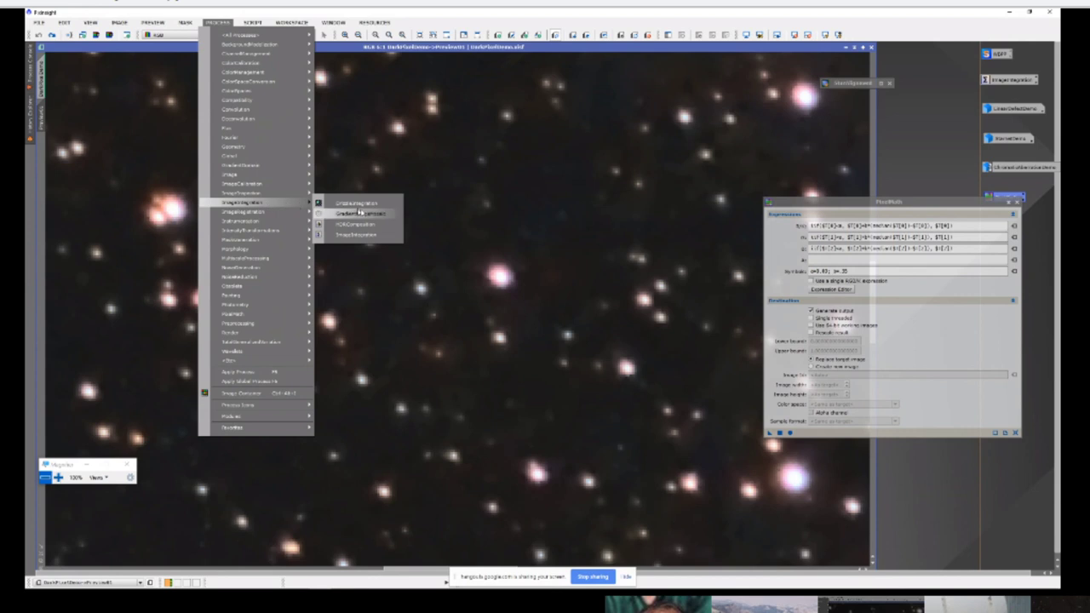
# Step: Open ImageIntegration, collapse its sections, expand Large-Scale Pixel Rejection and enable Reject high
pyautogui.click(357, 235)
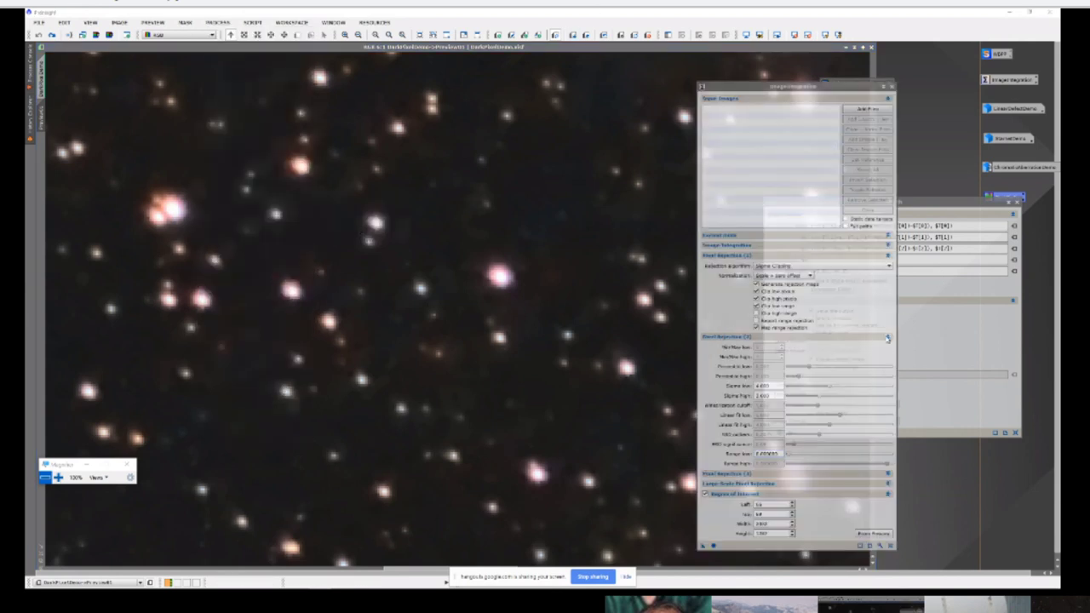
pyautogui.click(887, 255)
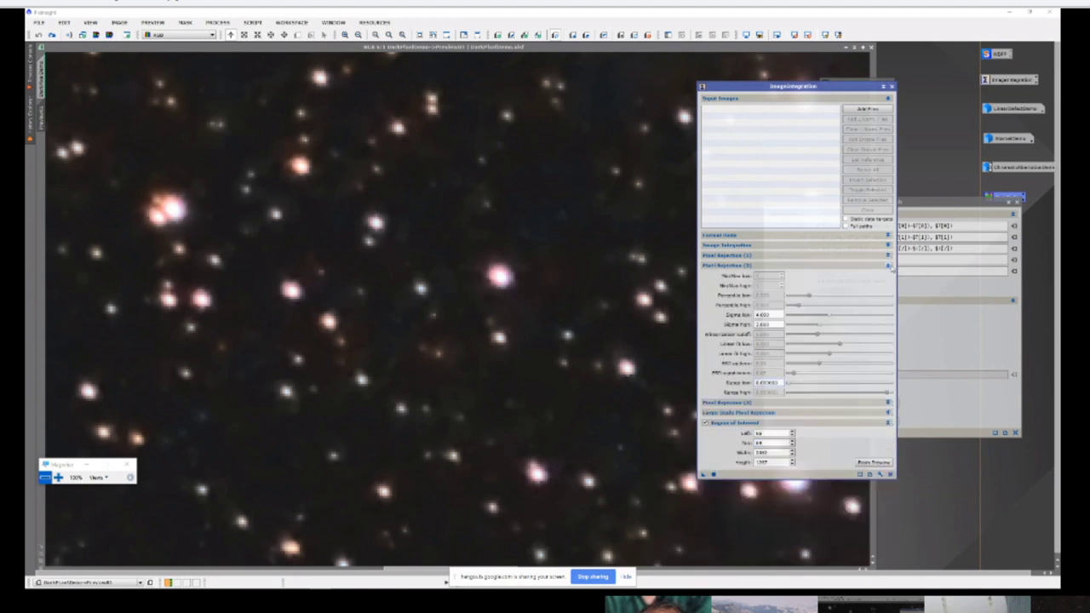
pyautogui.click(888, 265)
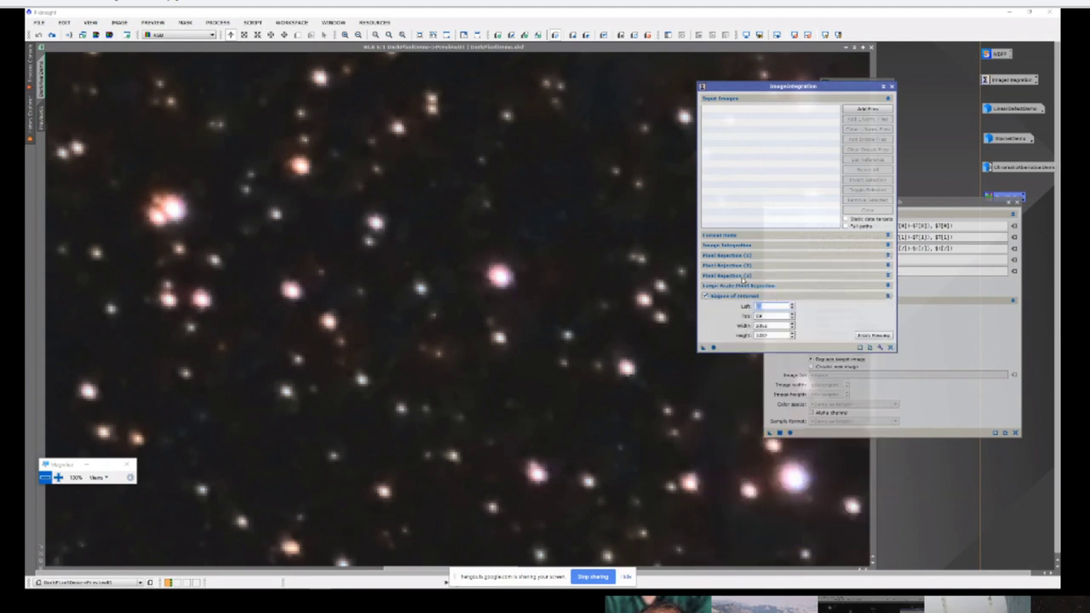
pyautogui.click(887, 296)
pyautogui.click(886, 286)
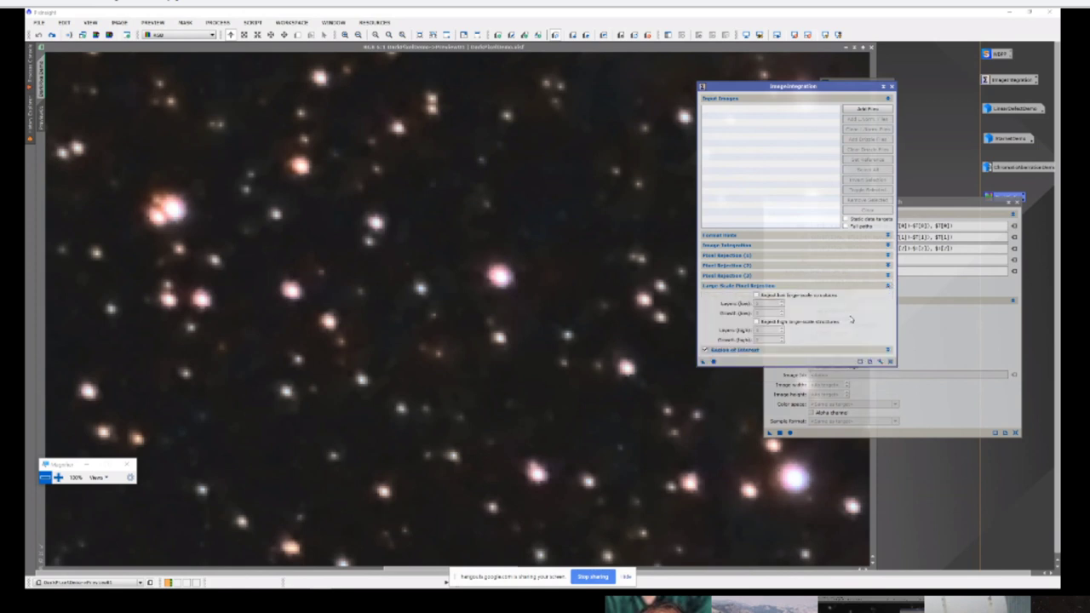
pyautogui.click(755, 322)
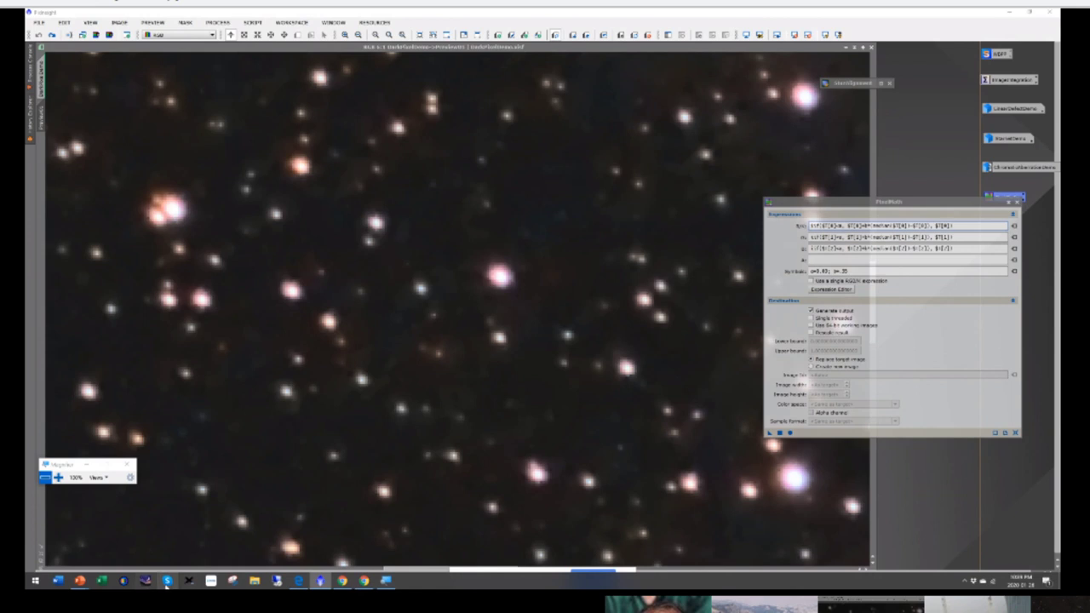
# Step: Show the Upcoming Advanced Workshops slide, then bring the web browser to the front
pyautogui.moveTo(80, 580)
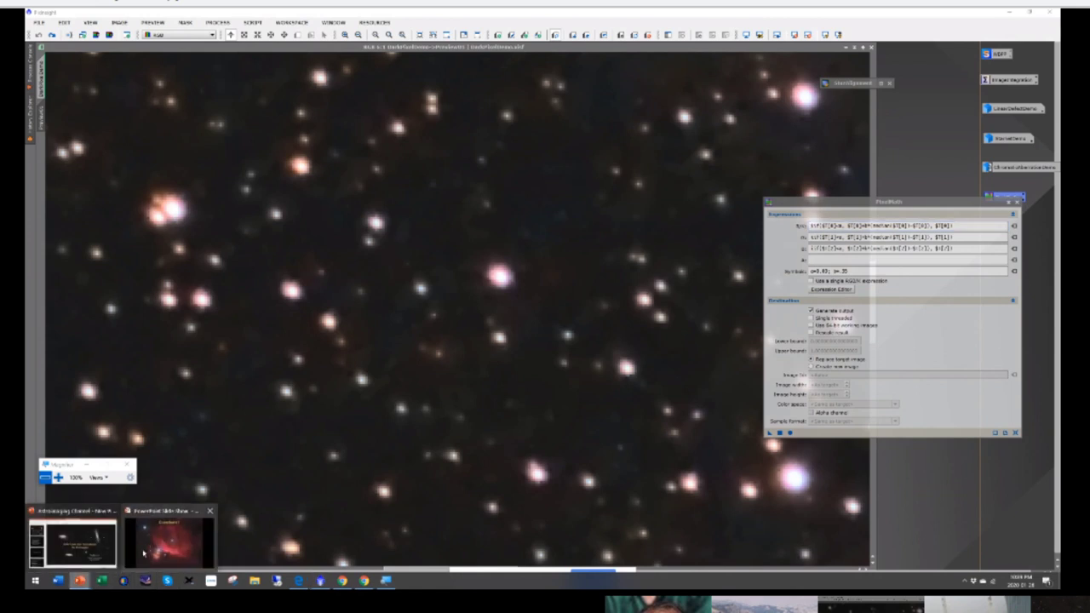
pyautogui.click(78, 538)
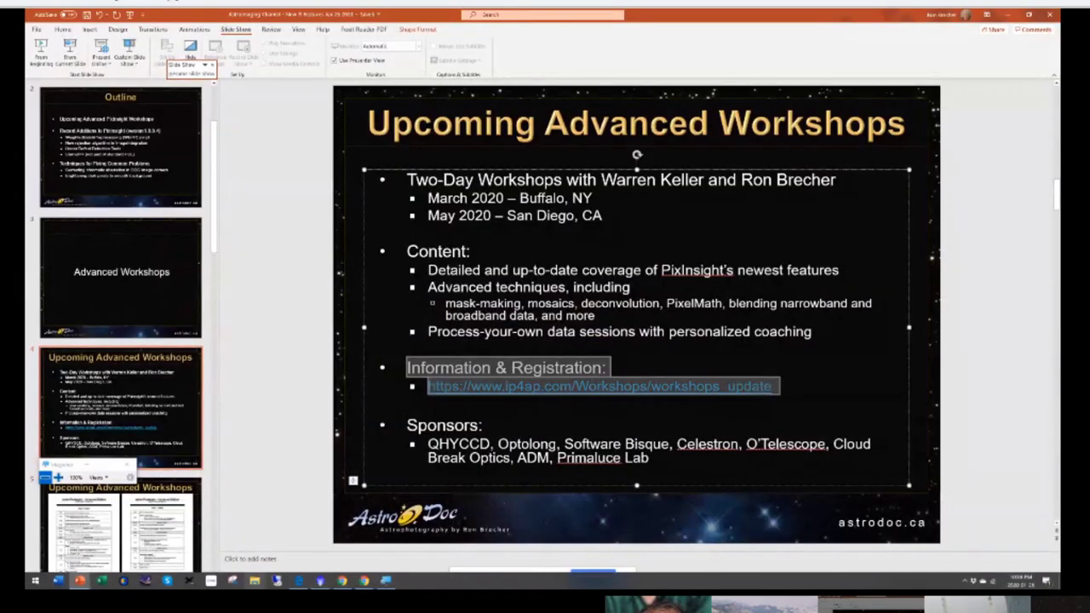
pyautogui.click(342, 581)
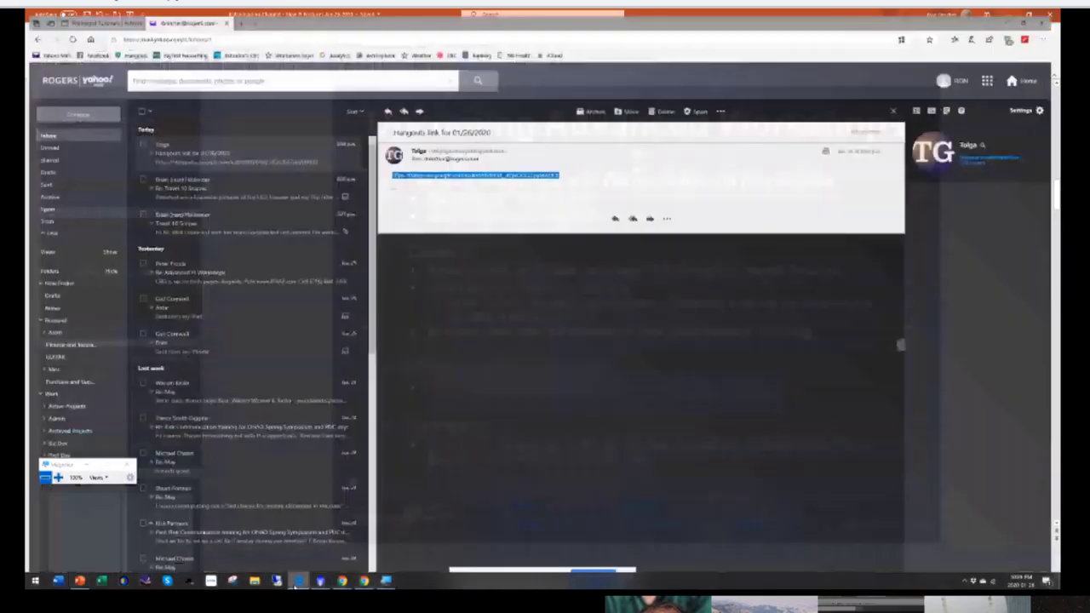
# Step: Go from IP4AP.com's Workshops page to the March 2020 Buffalo, NY Advanced Workshop page
pyautogui.click(94, 13)
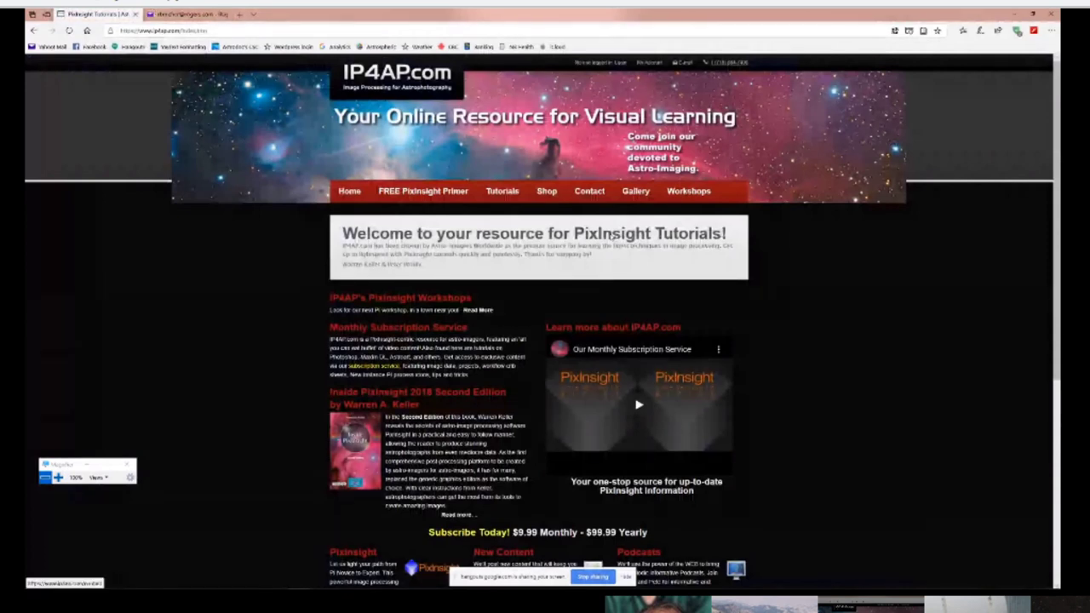
pyautogui.click(688, 191)
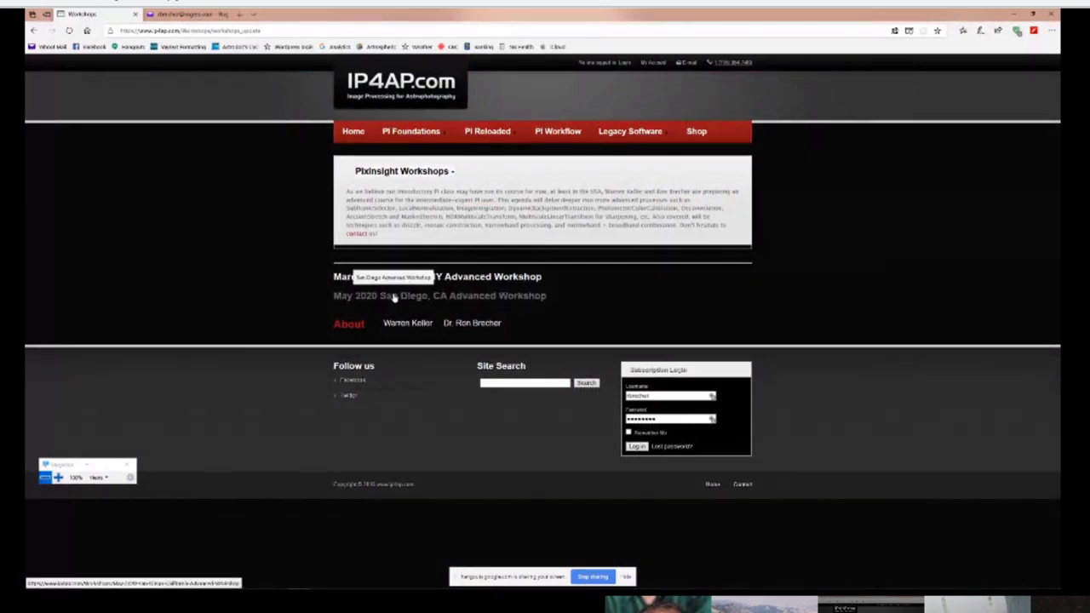
pyautogui.click(406, 276)
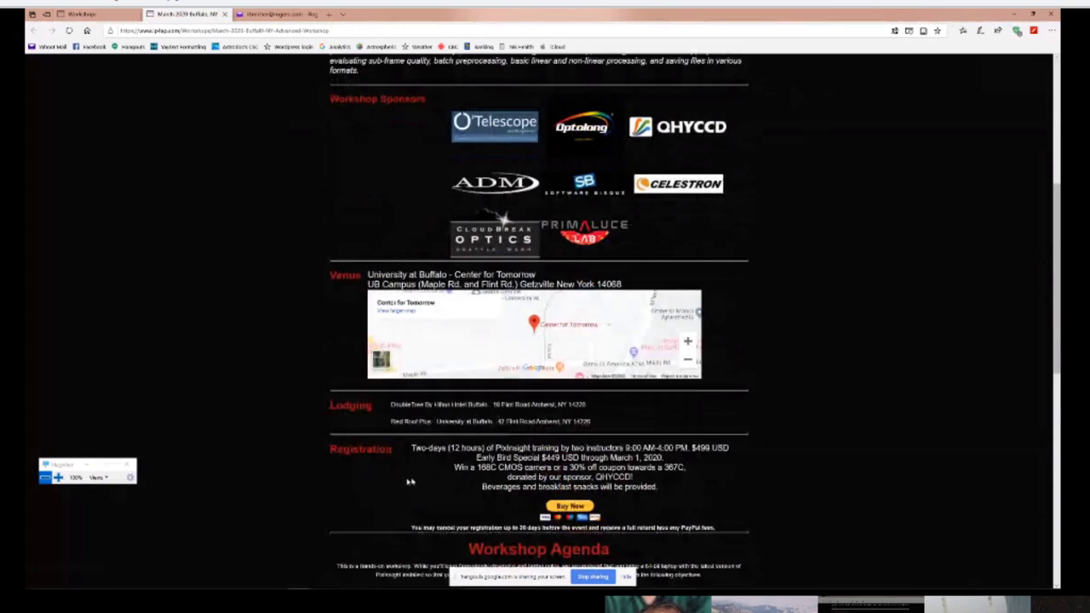
pyautogui.moveTo(497, 457); pyautogui.dragTo(667, 466)
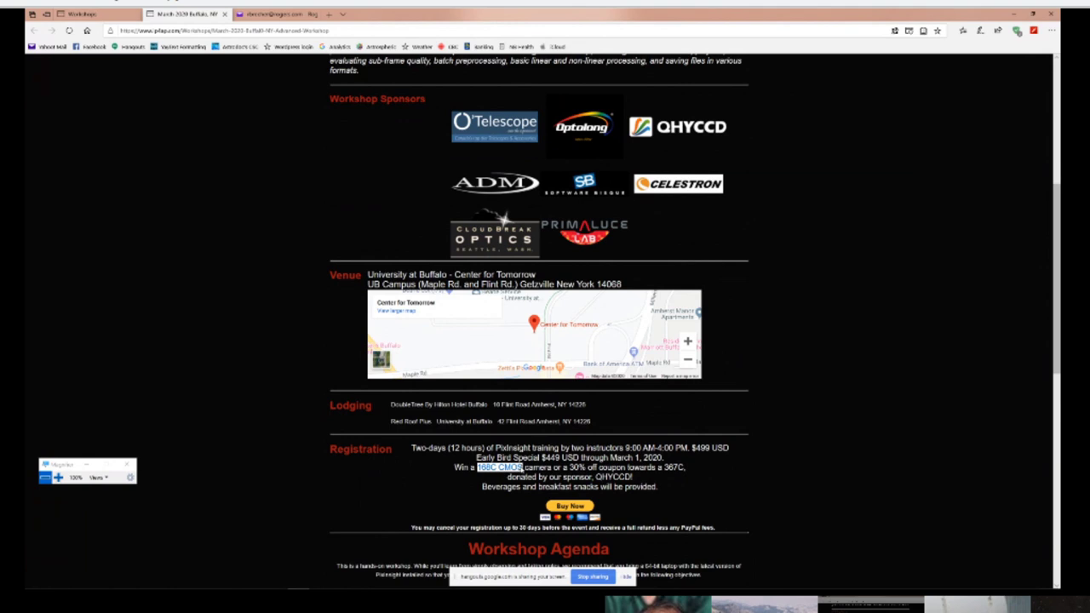
pyautogui.moveTo(568, 467); pyautogui.dragTo(689, 474)
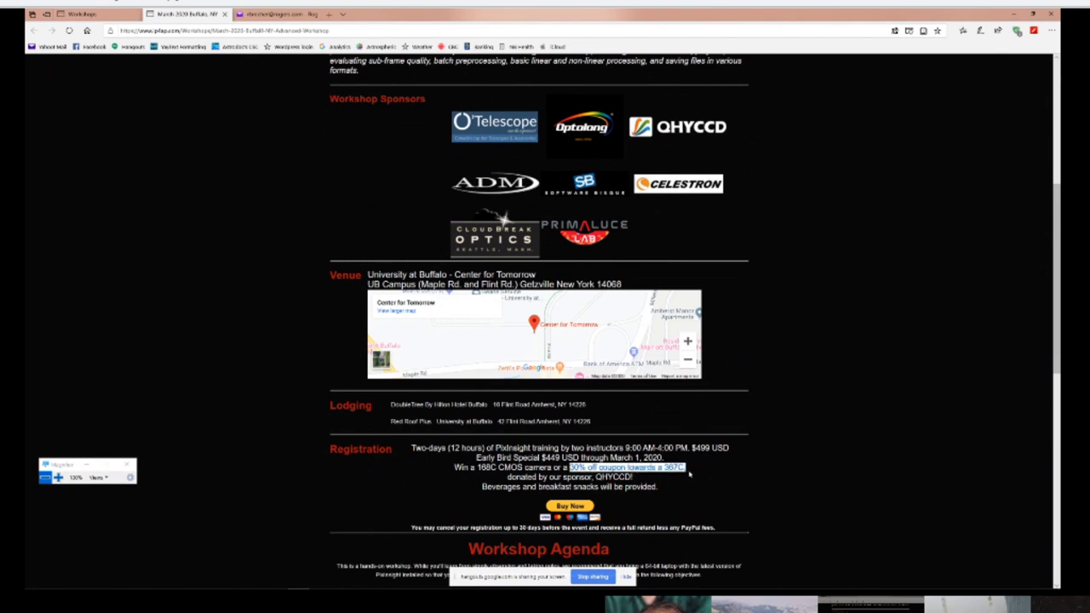
pyautogui.click(715, 478)
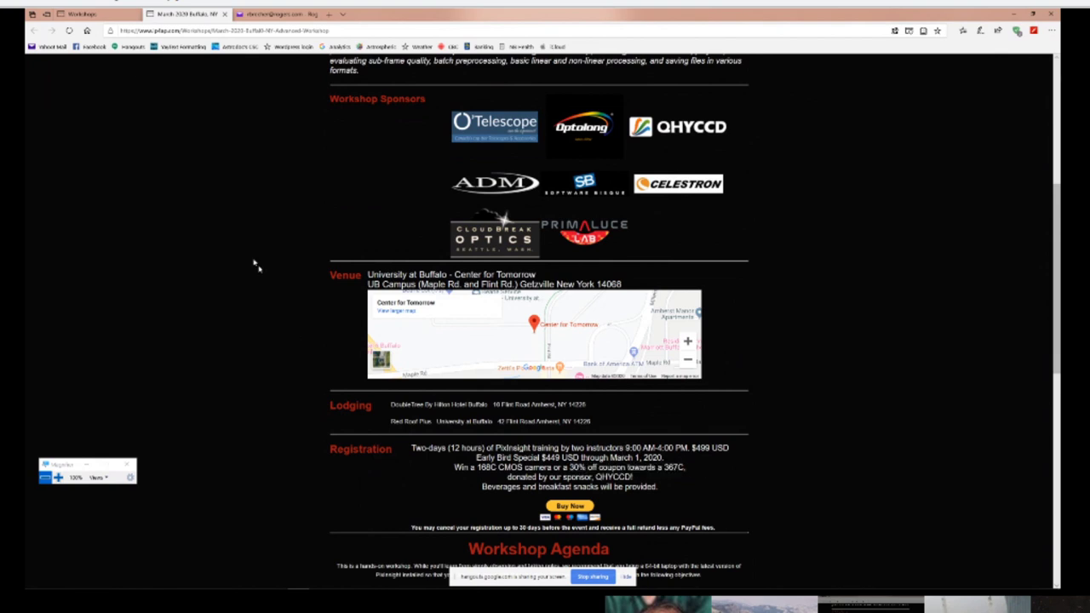
pyautogui.scroll(-5, 188, 199)
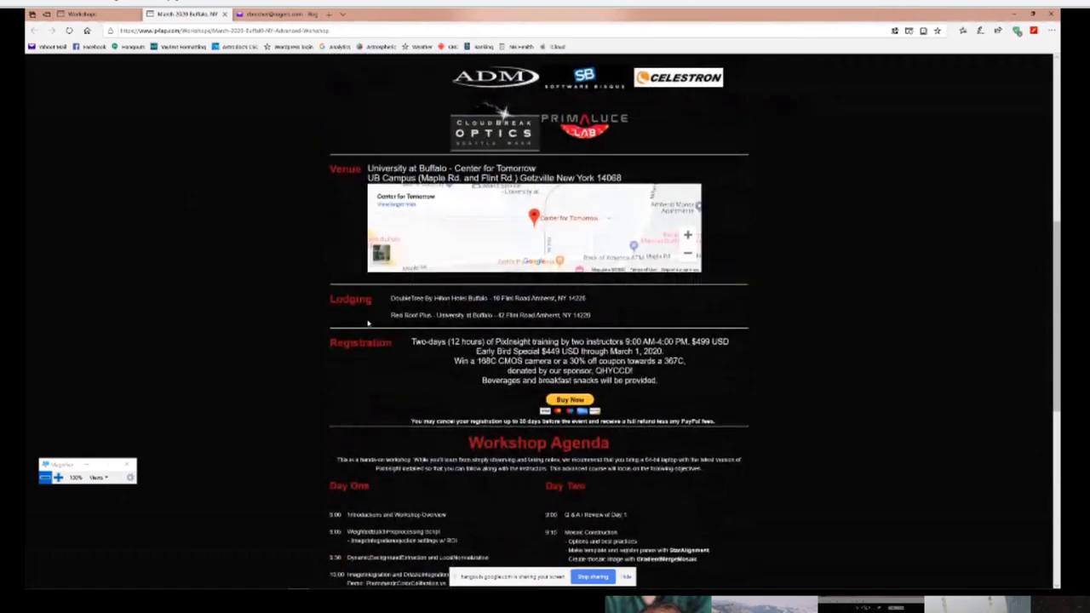
# Step: Scroll to the agenda, highlight the 11:15 and 2:30 Process Your Own Data sessions, then deselect
pyautogui.scroll(-5, 361, 326)
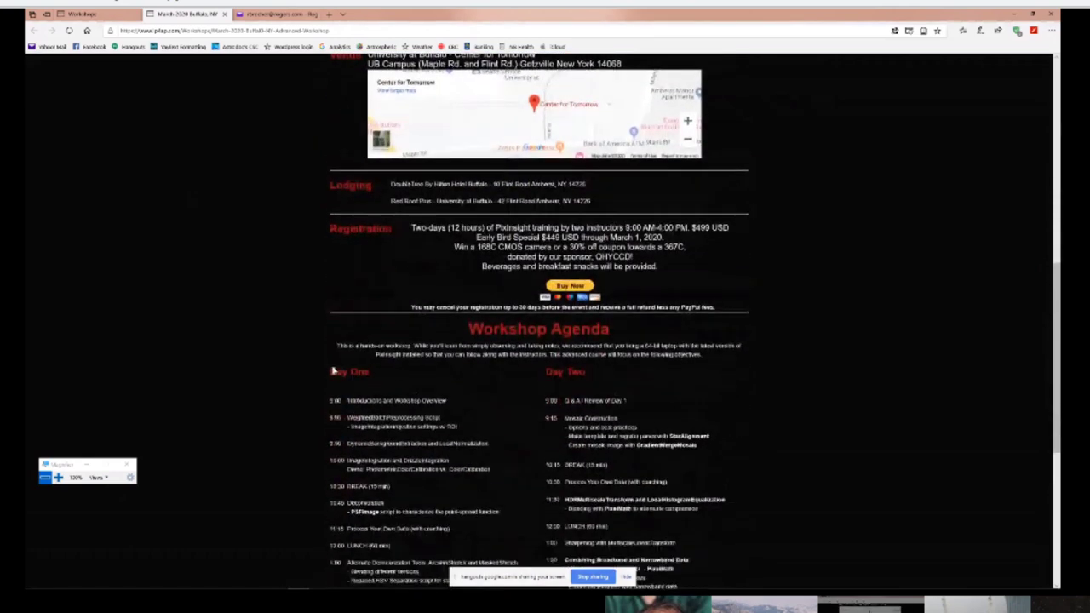
pyautogui.scroll(-1, 318, 411)
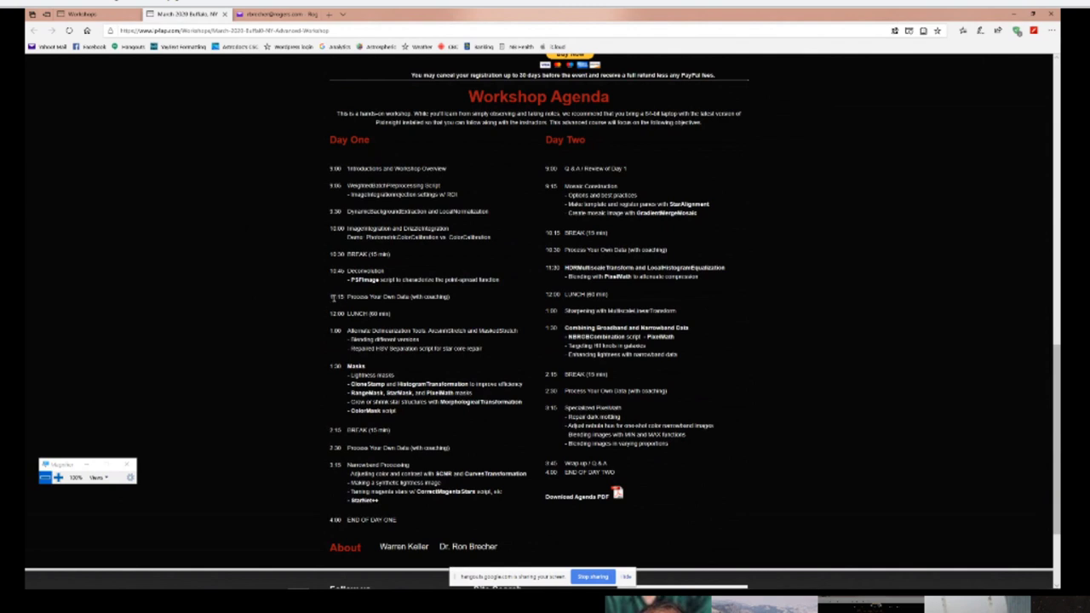
pyautogui.moveTo(332, 296); pyautogui.dragTo(459, 298)
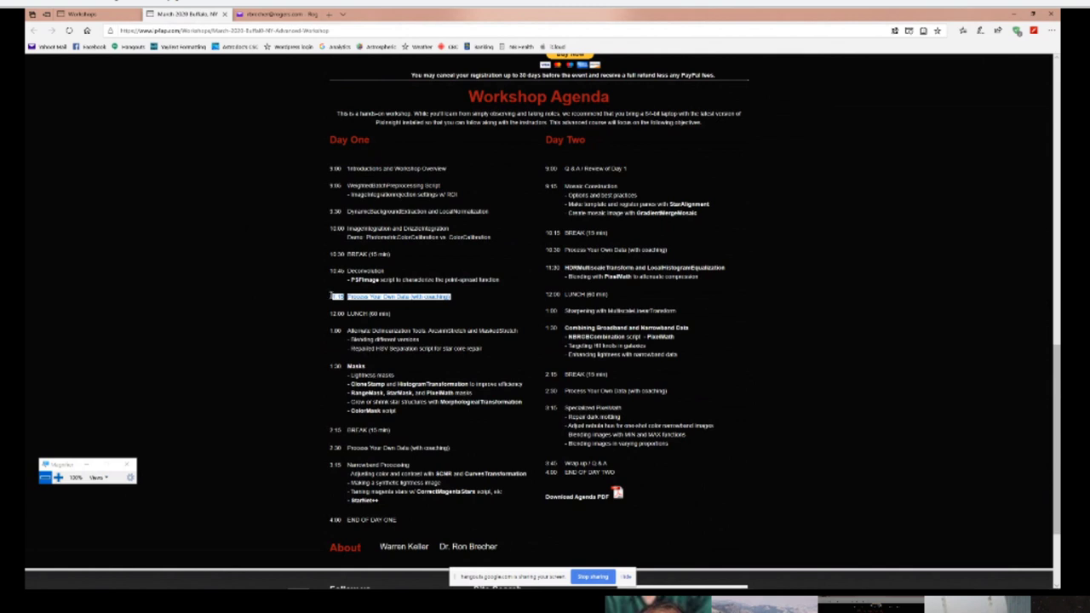
pyautogui.moveTo(332, 297); pyautogui.dragTo(460, 298)
pyautogui.moveTo(331, 450); pyautogui.dragTo(392, 456)
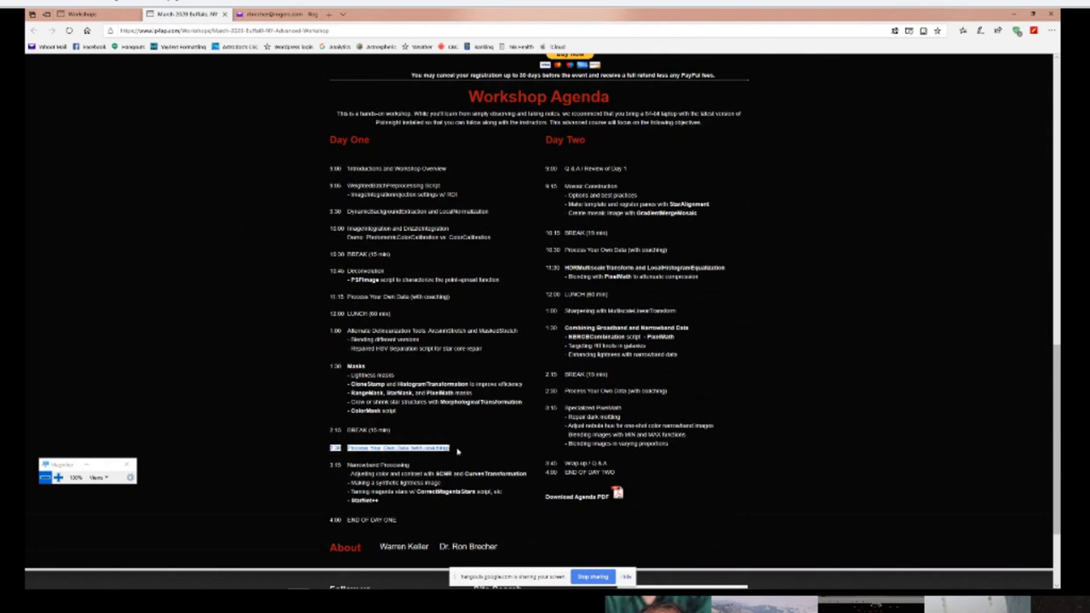
pyautogui.click(596, 242)
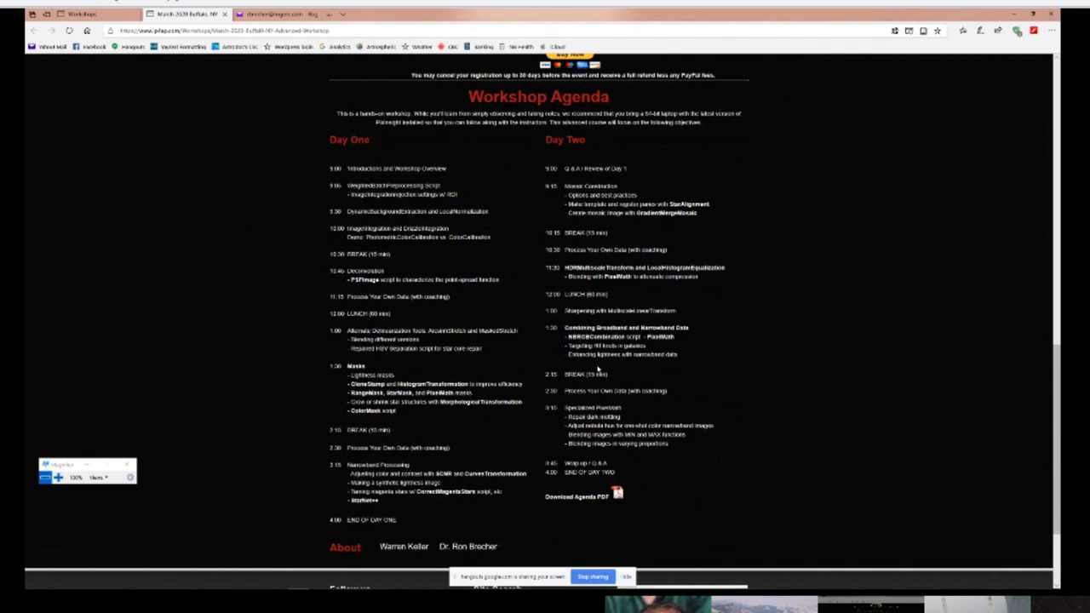